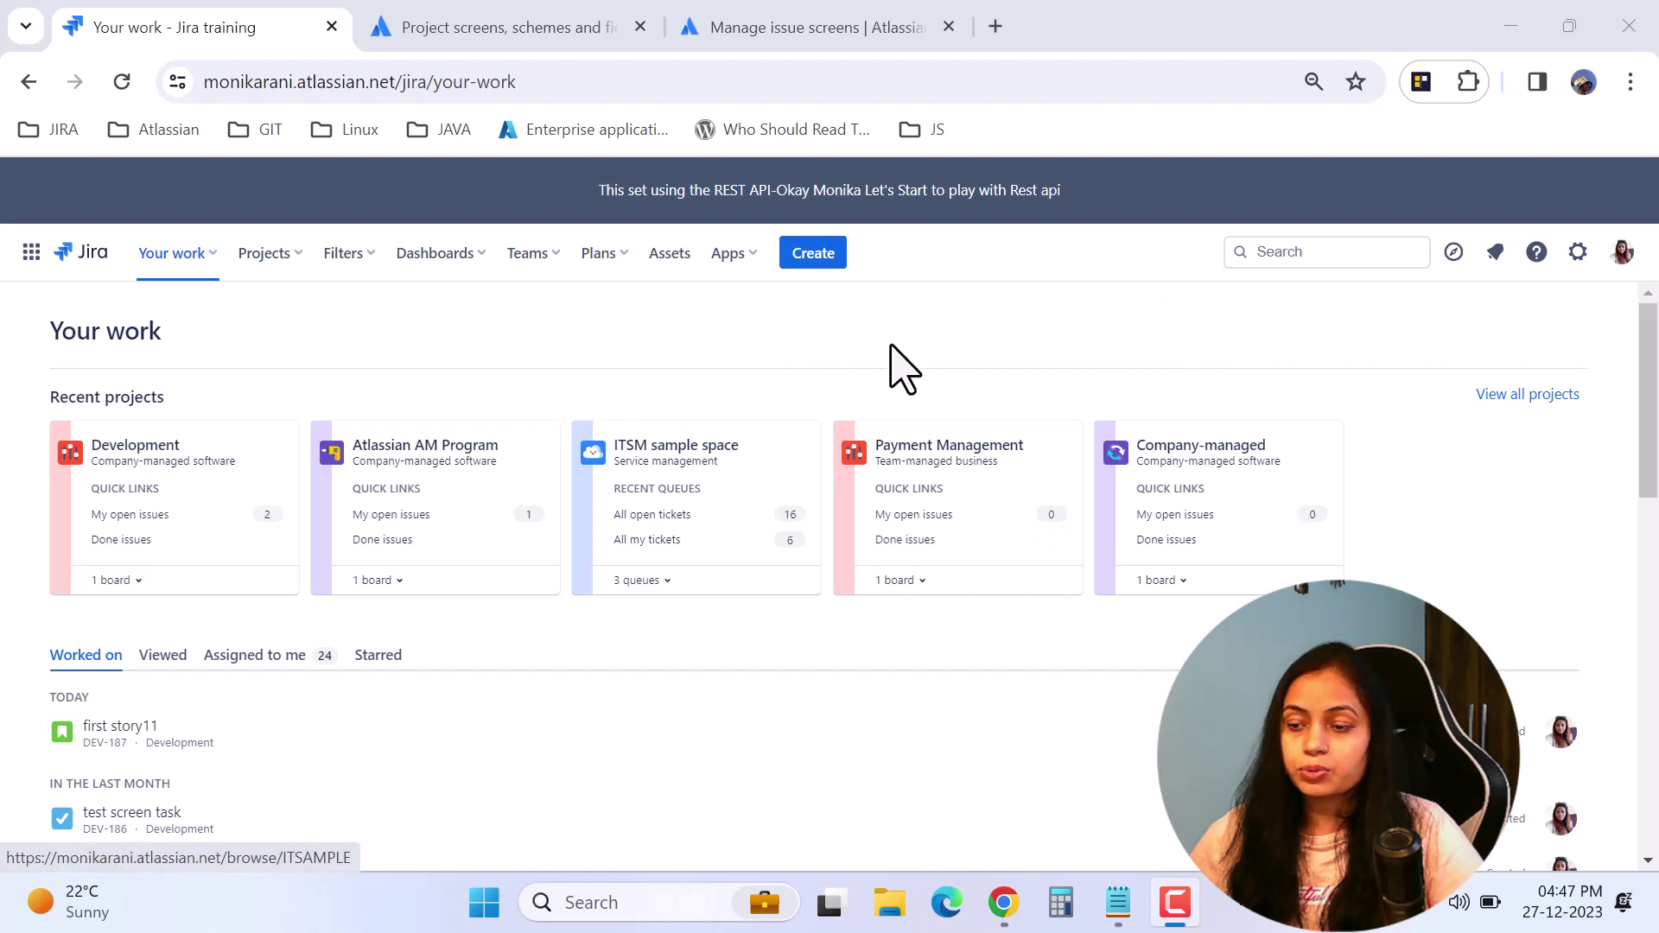
Step: Open the Issues section of the Jira administration settings
left_click(1578, 252)
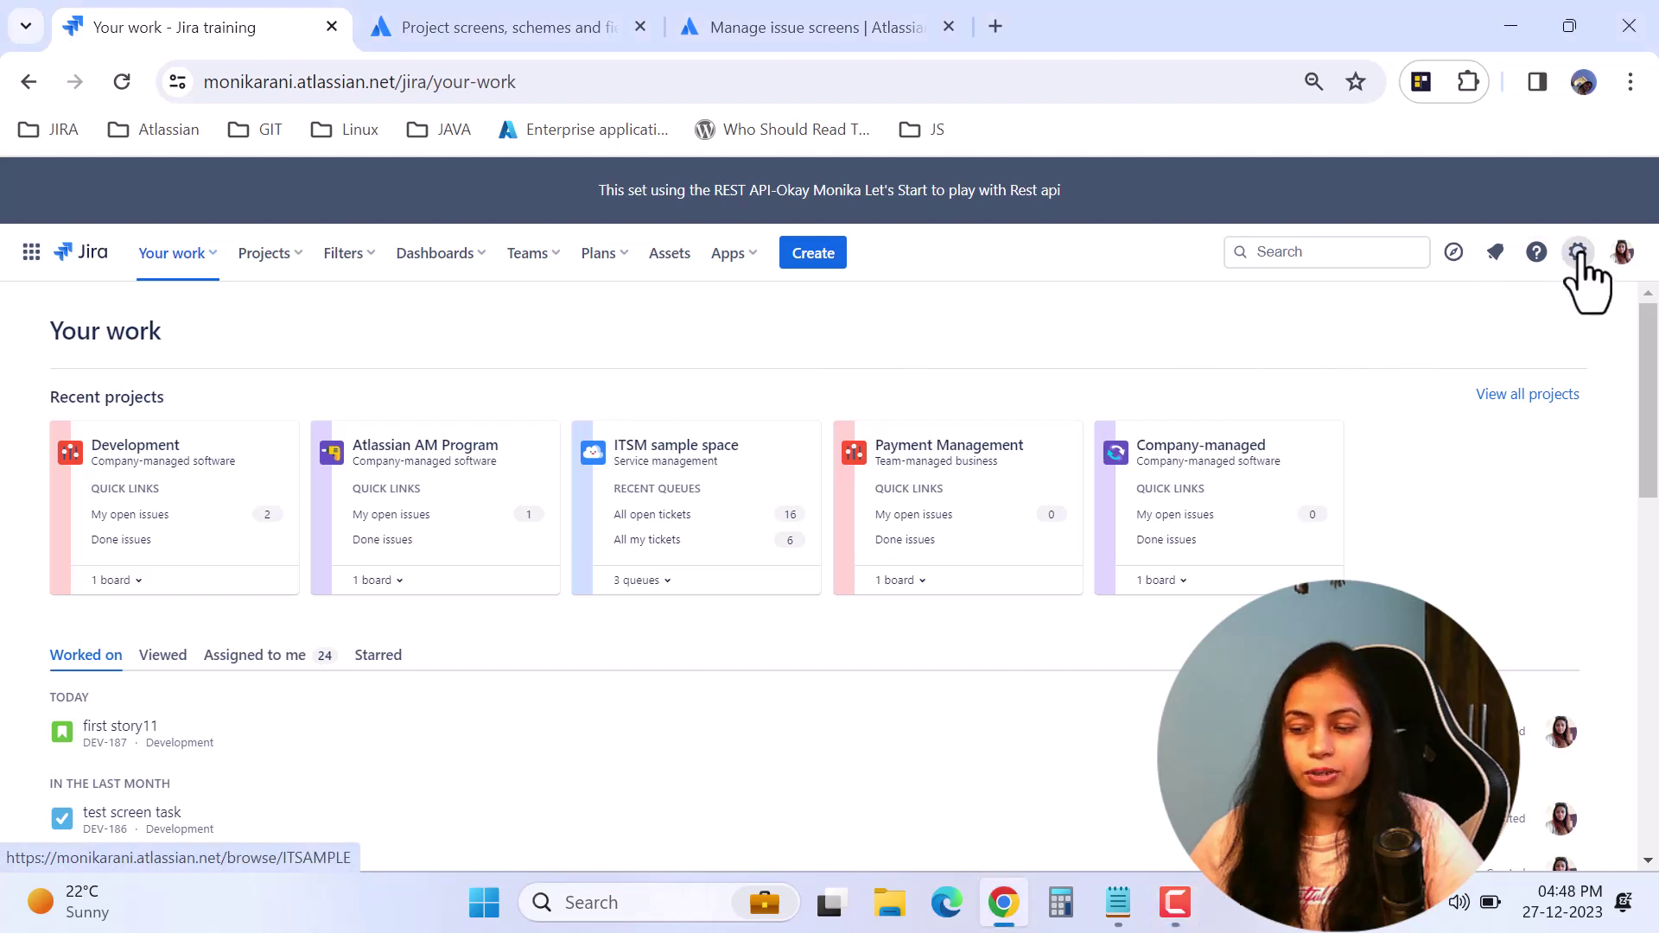
left_click(1578, 252)
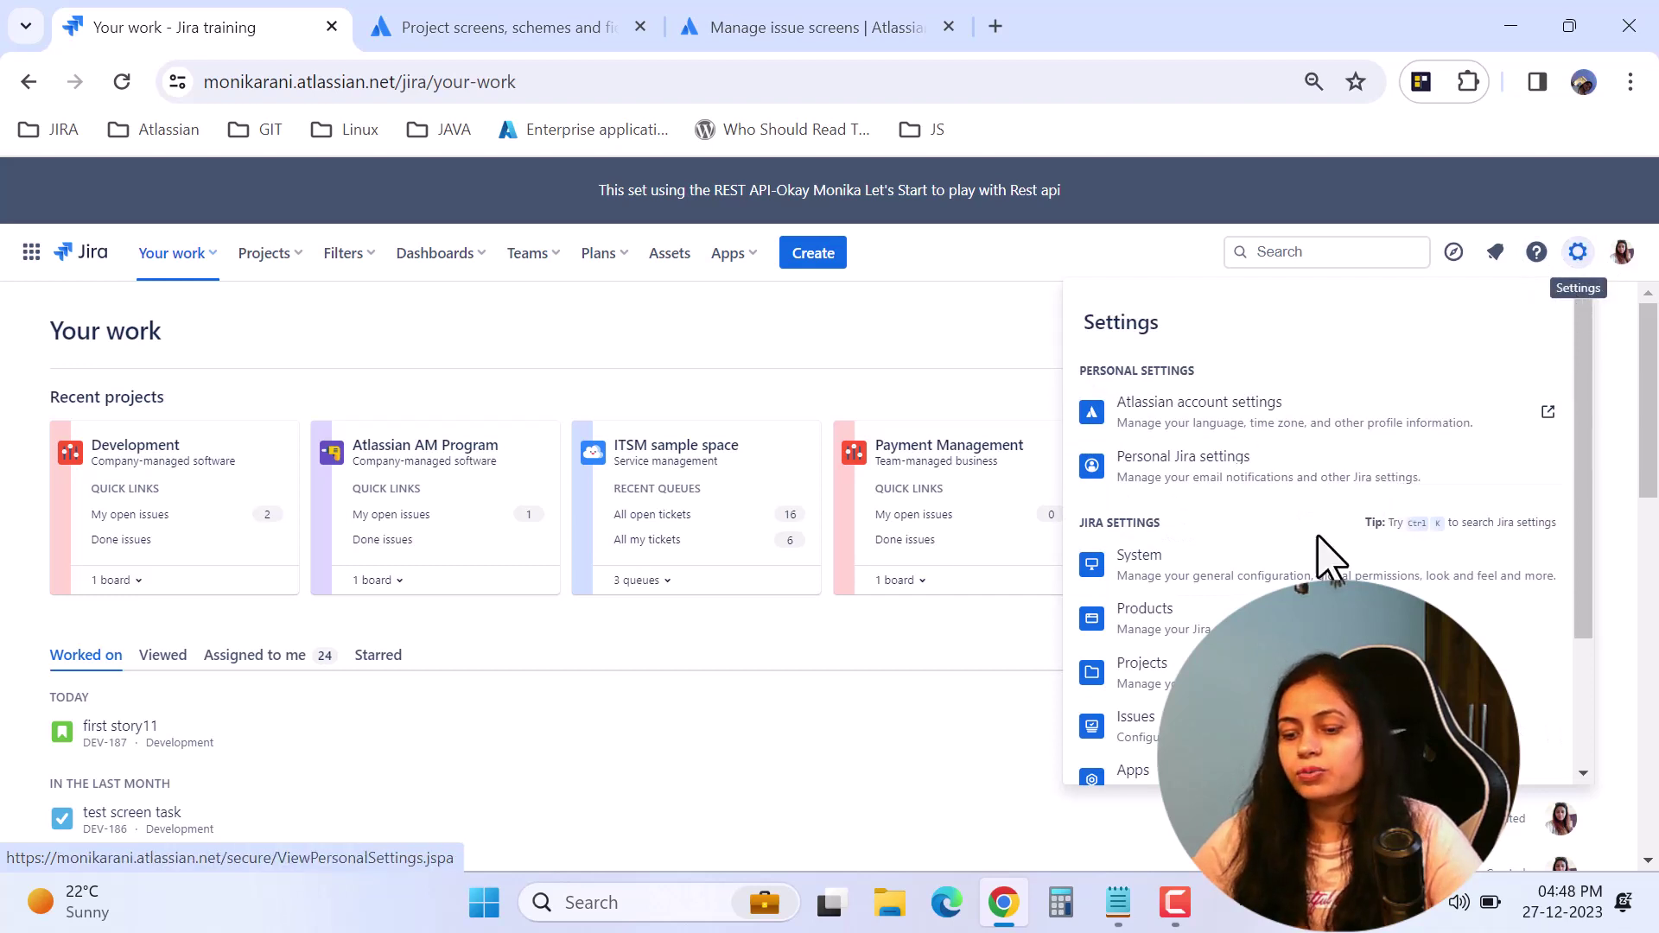
scroll(1331, 466, "down", 1)
scroll(1166, 579, "down", 1)
left_click(1160, 546)
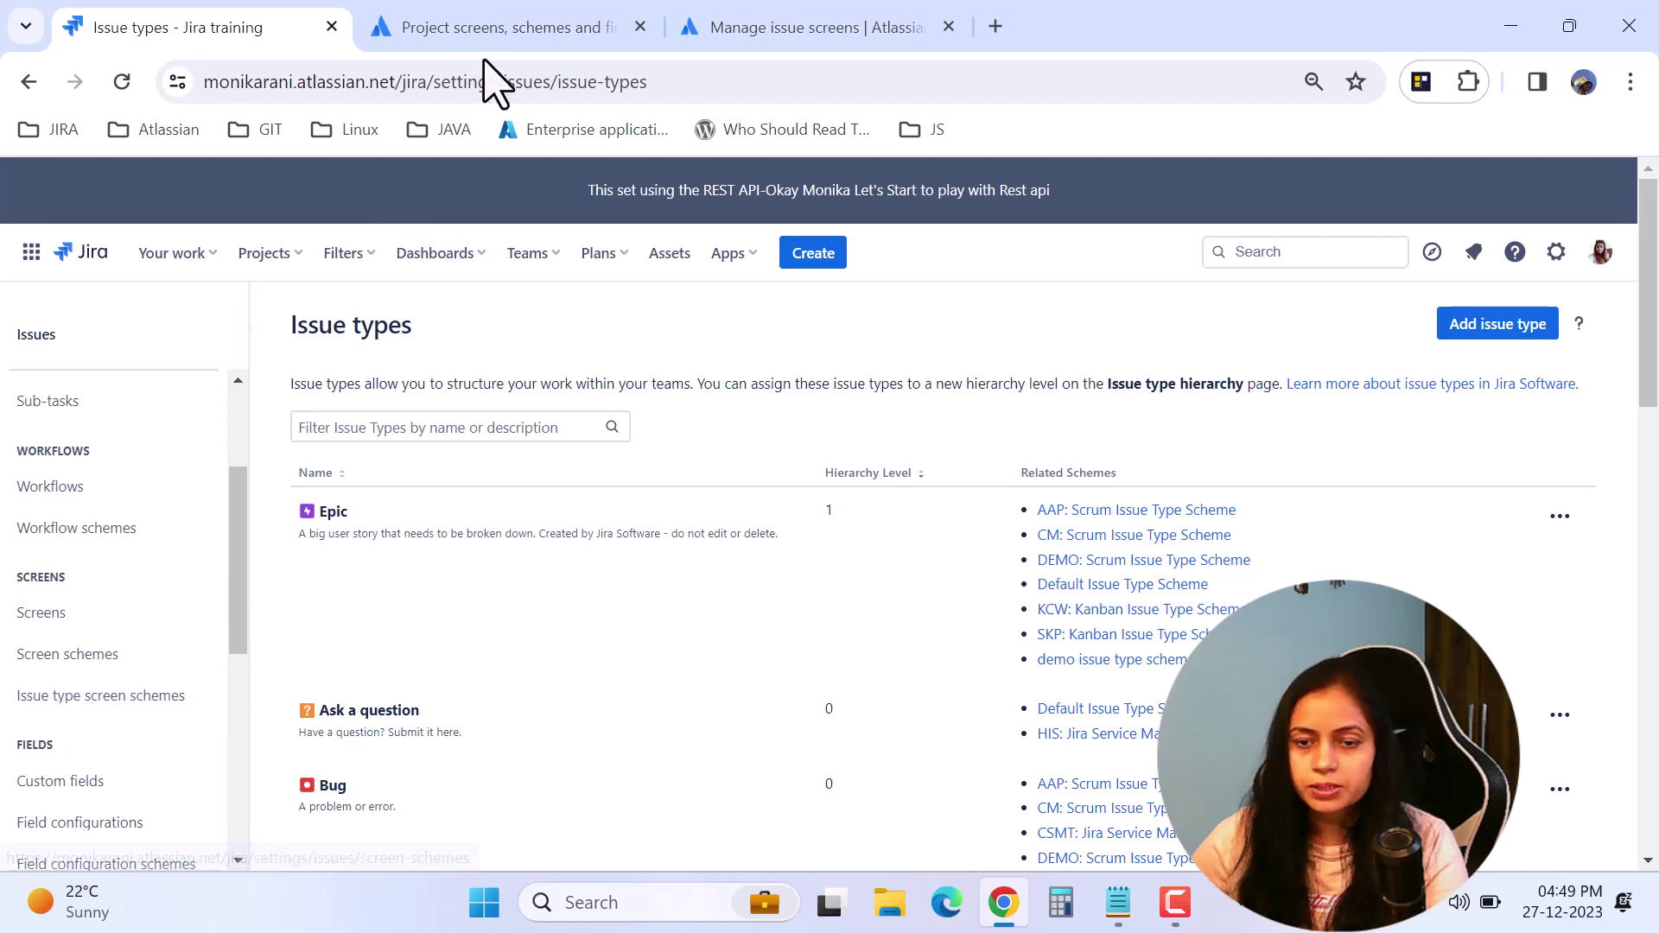
Step: Switch to the Atlassian documentation on project screens, schemes and fields and examine how the diagram maps screens to a project
left_click(493, 28)
scroll(1074, 482, "up", 3)
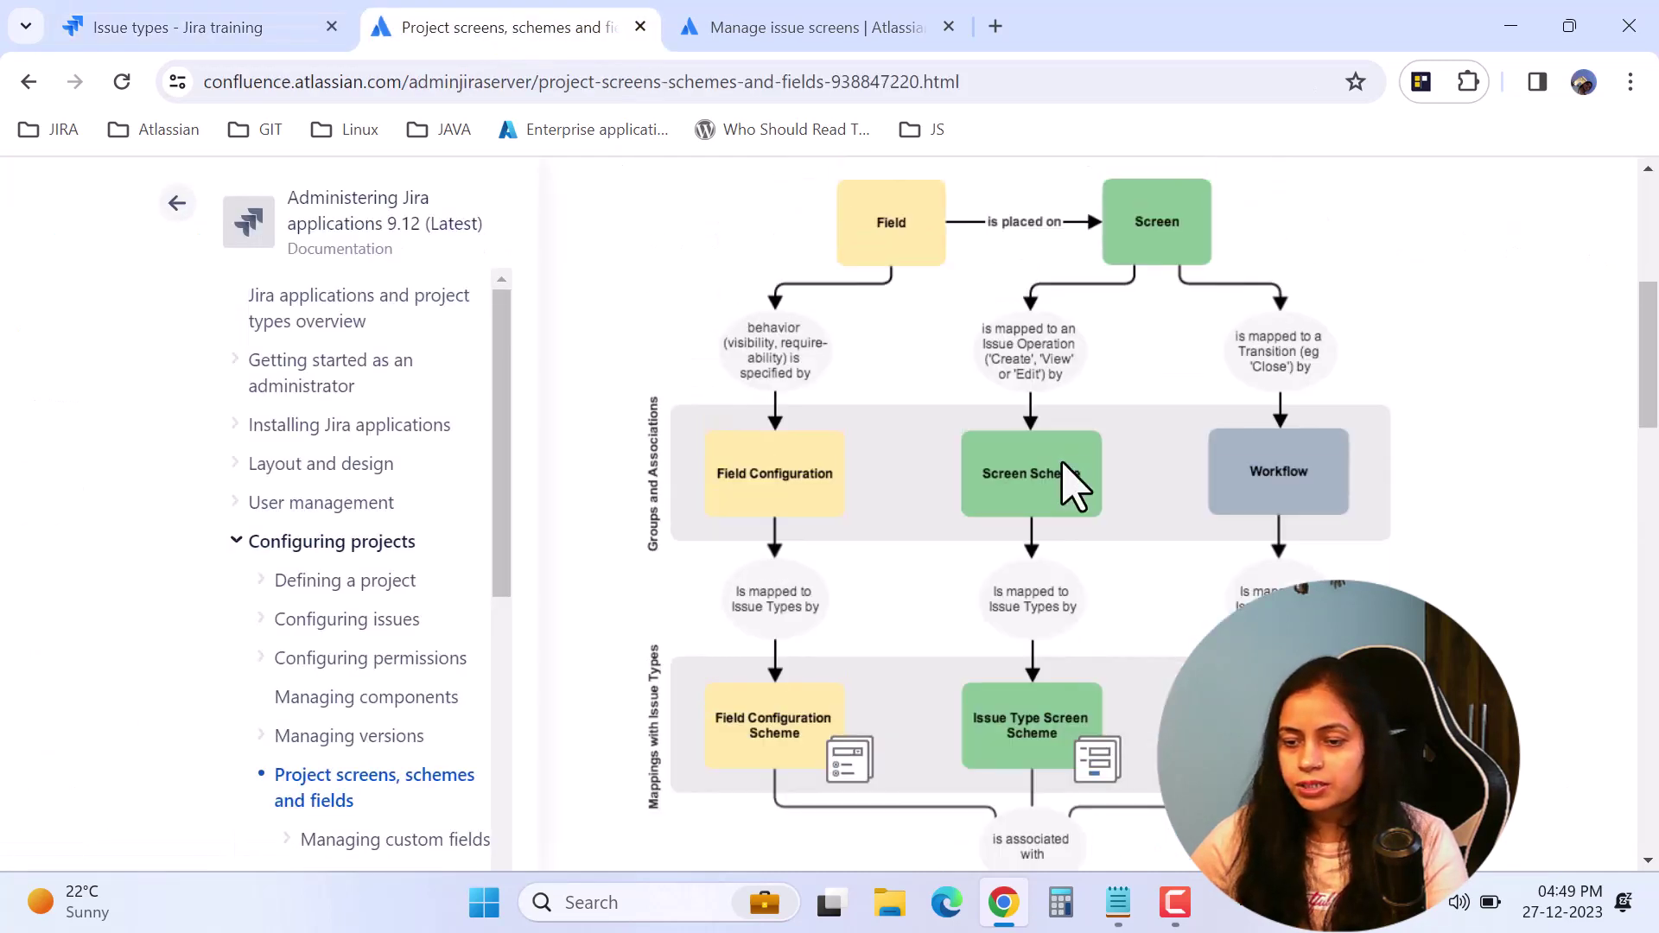
scroll(1445, 340, "down", 1)
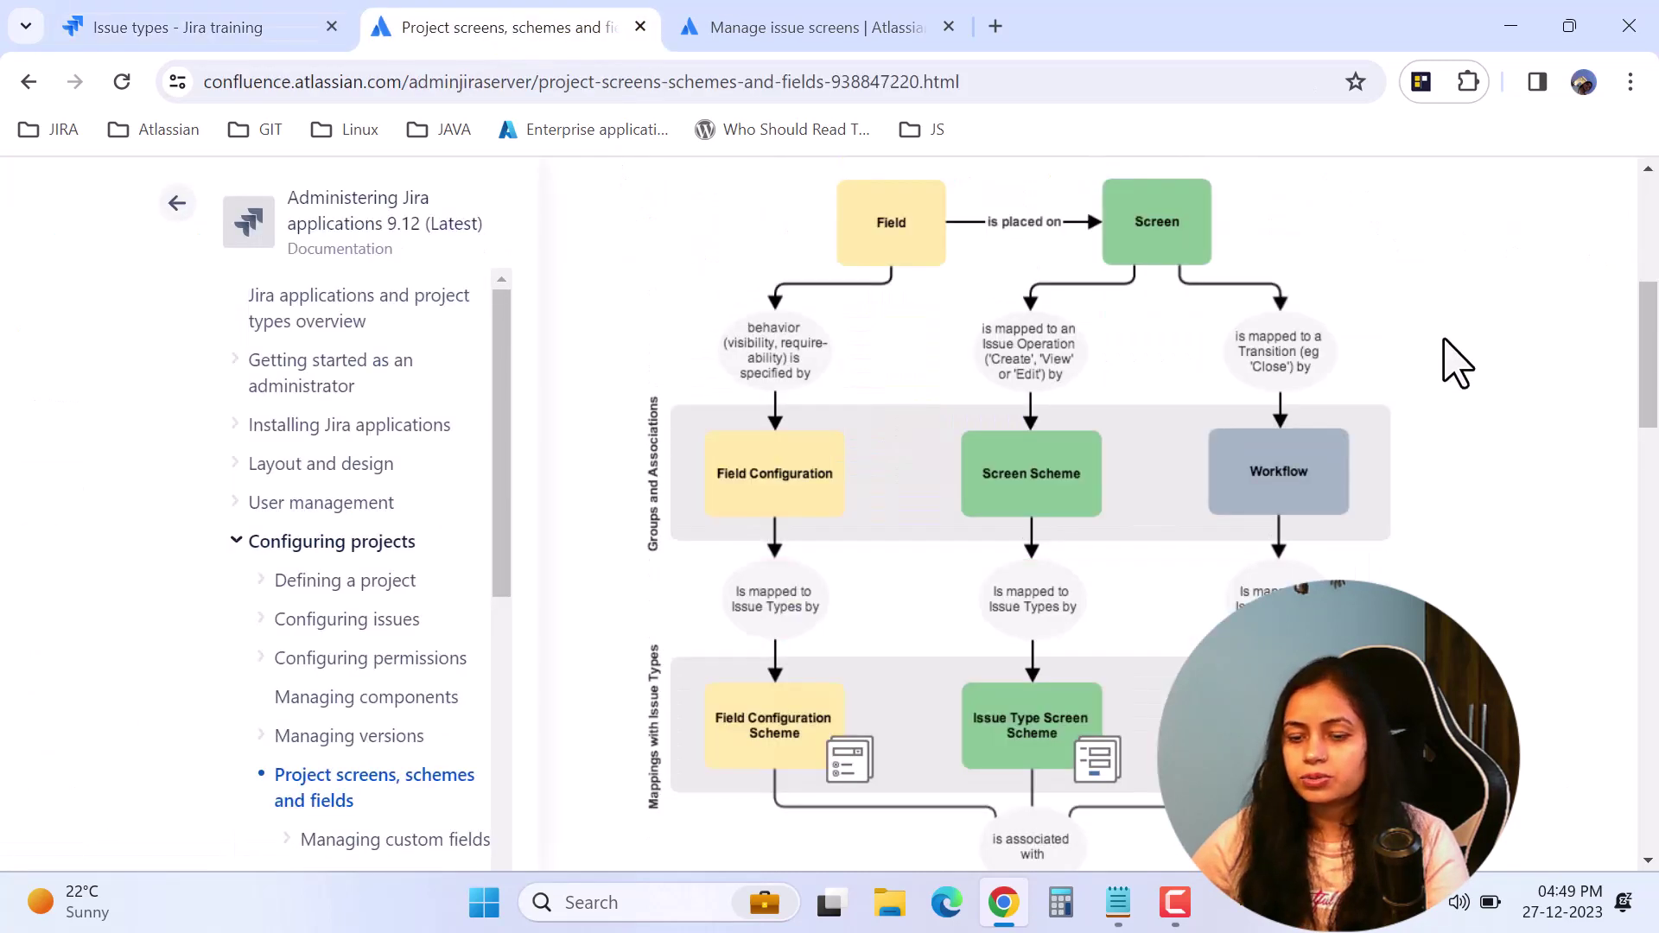
scroll(1452, 360, "up", 1)
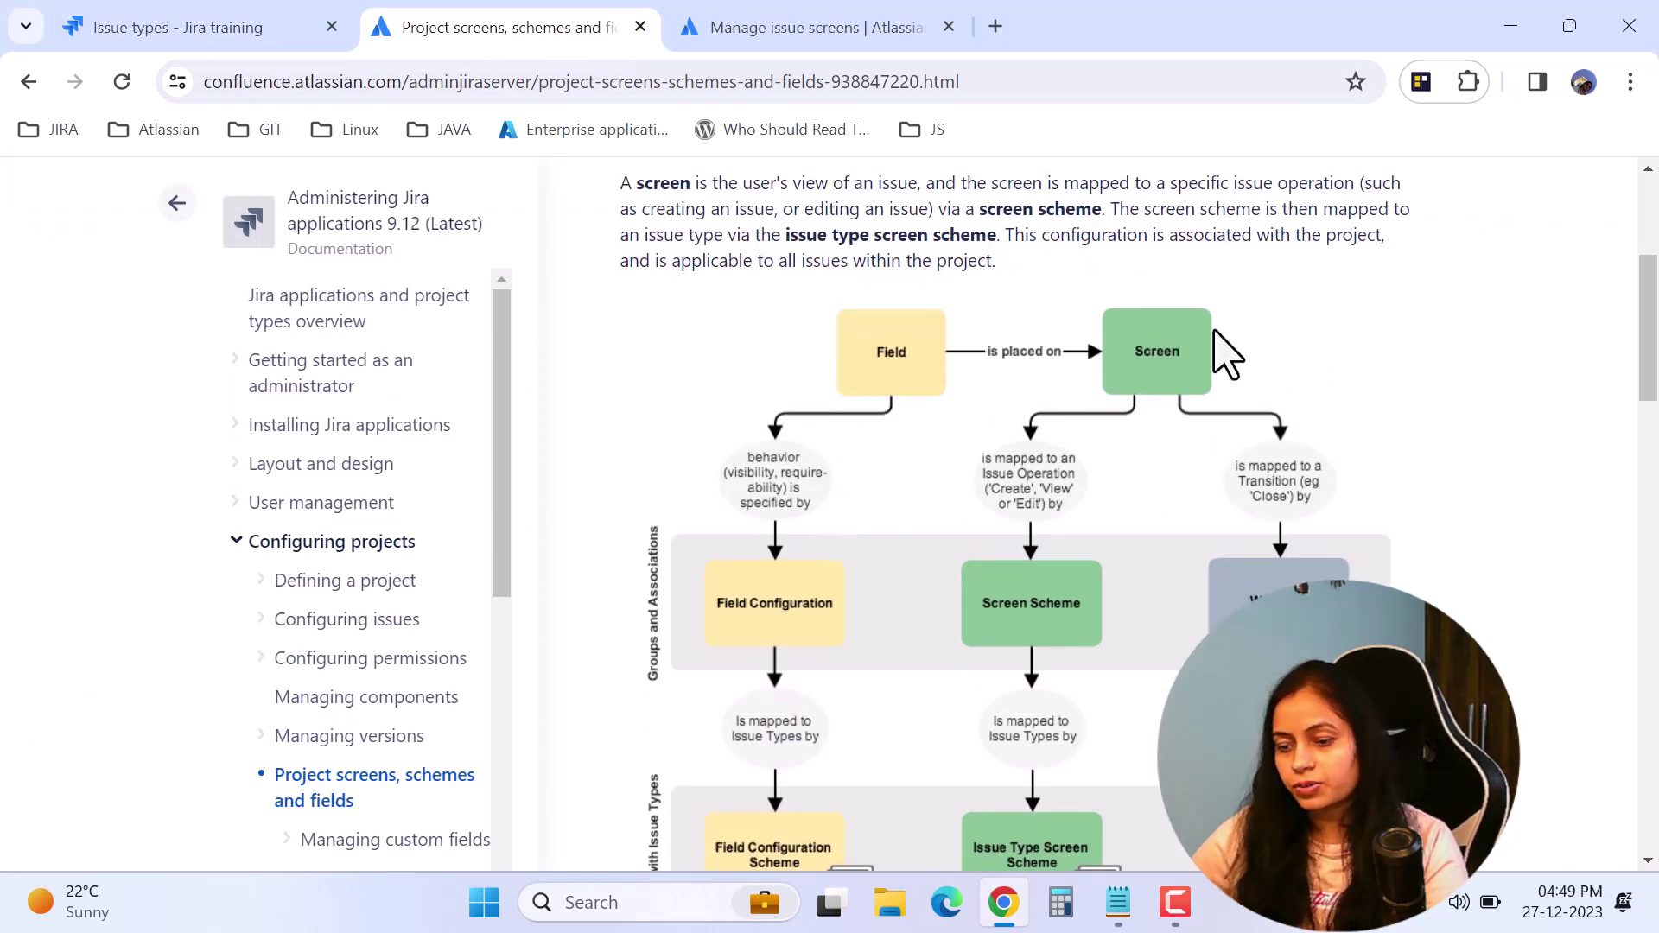
scroll(1494, 504, "down", 1)
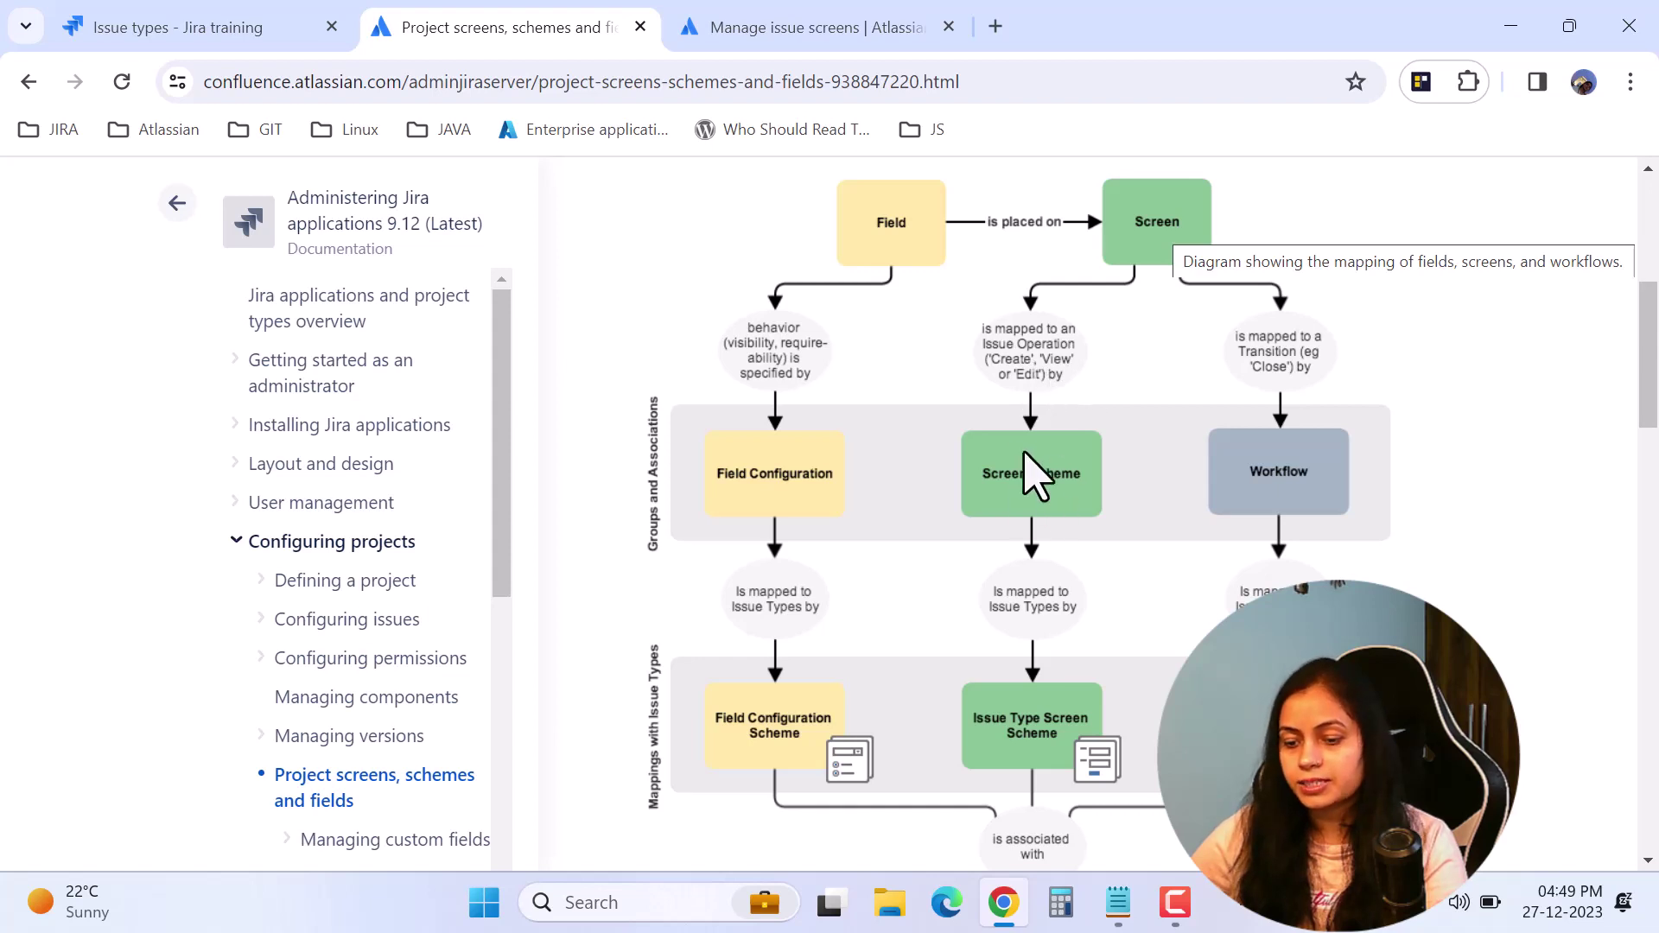
scroll(1091, 538, "down", 2)
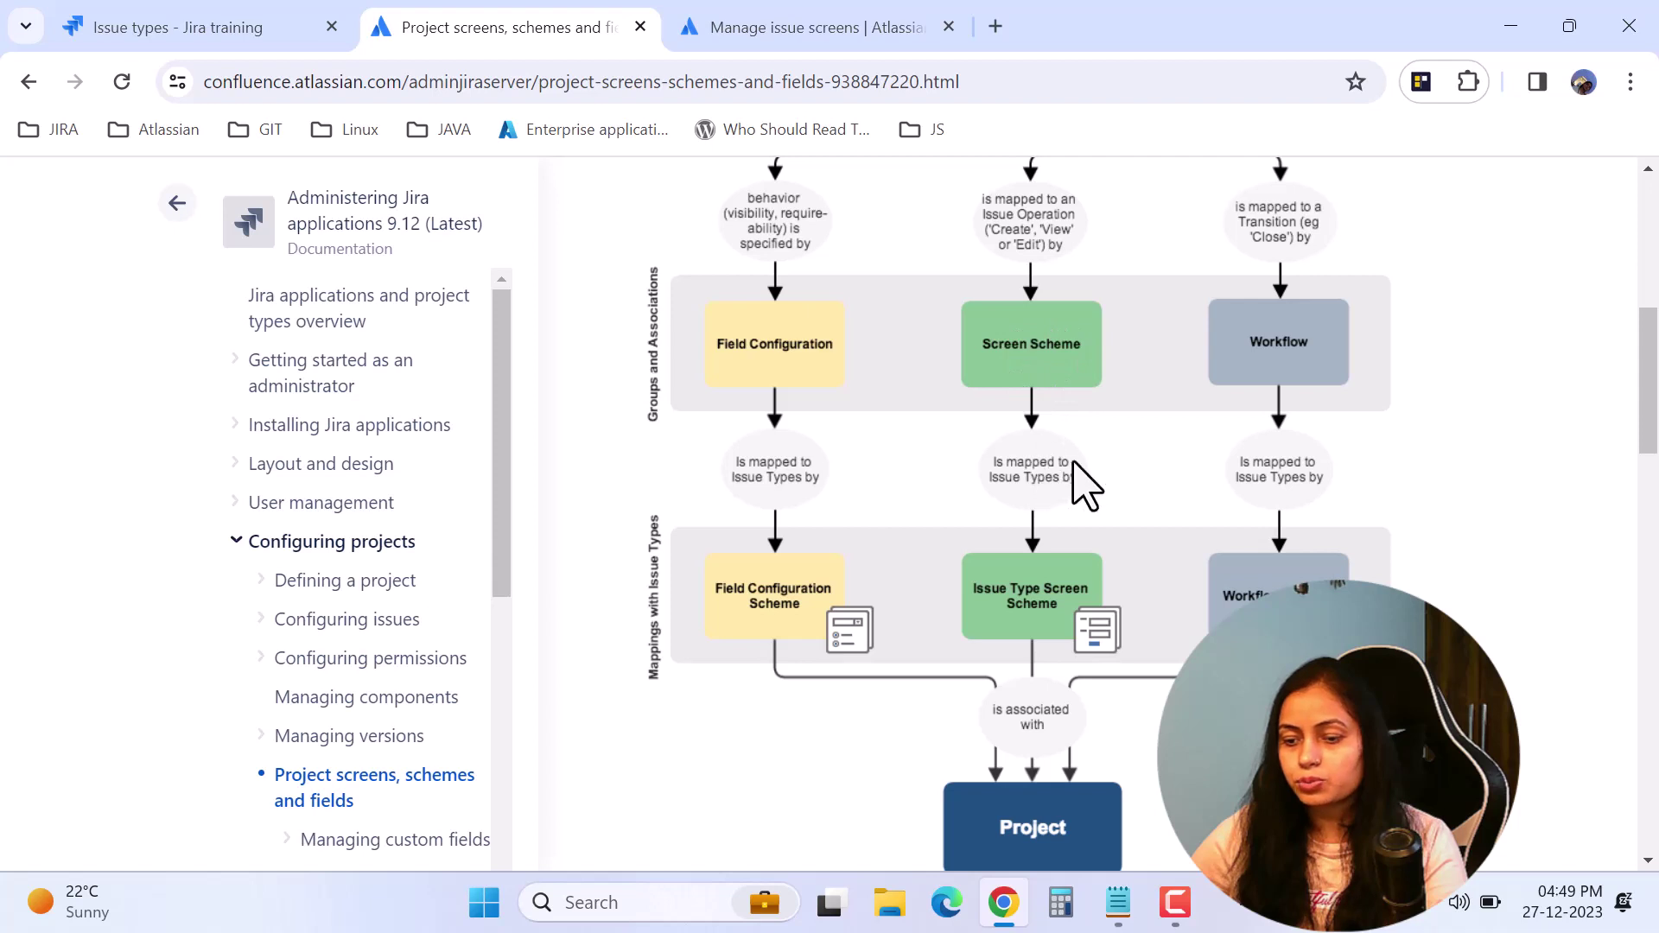
scroll(1059, 485, "down", 2)
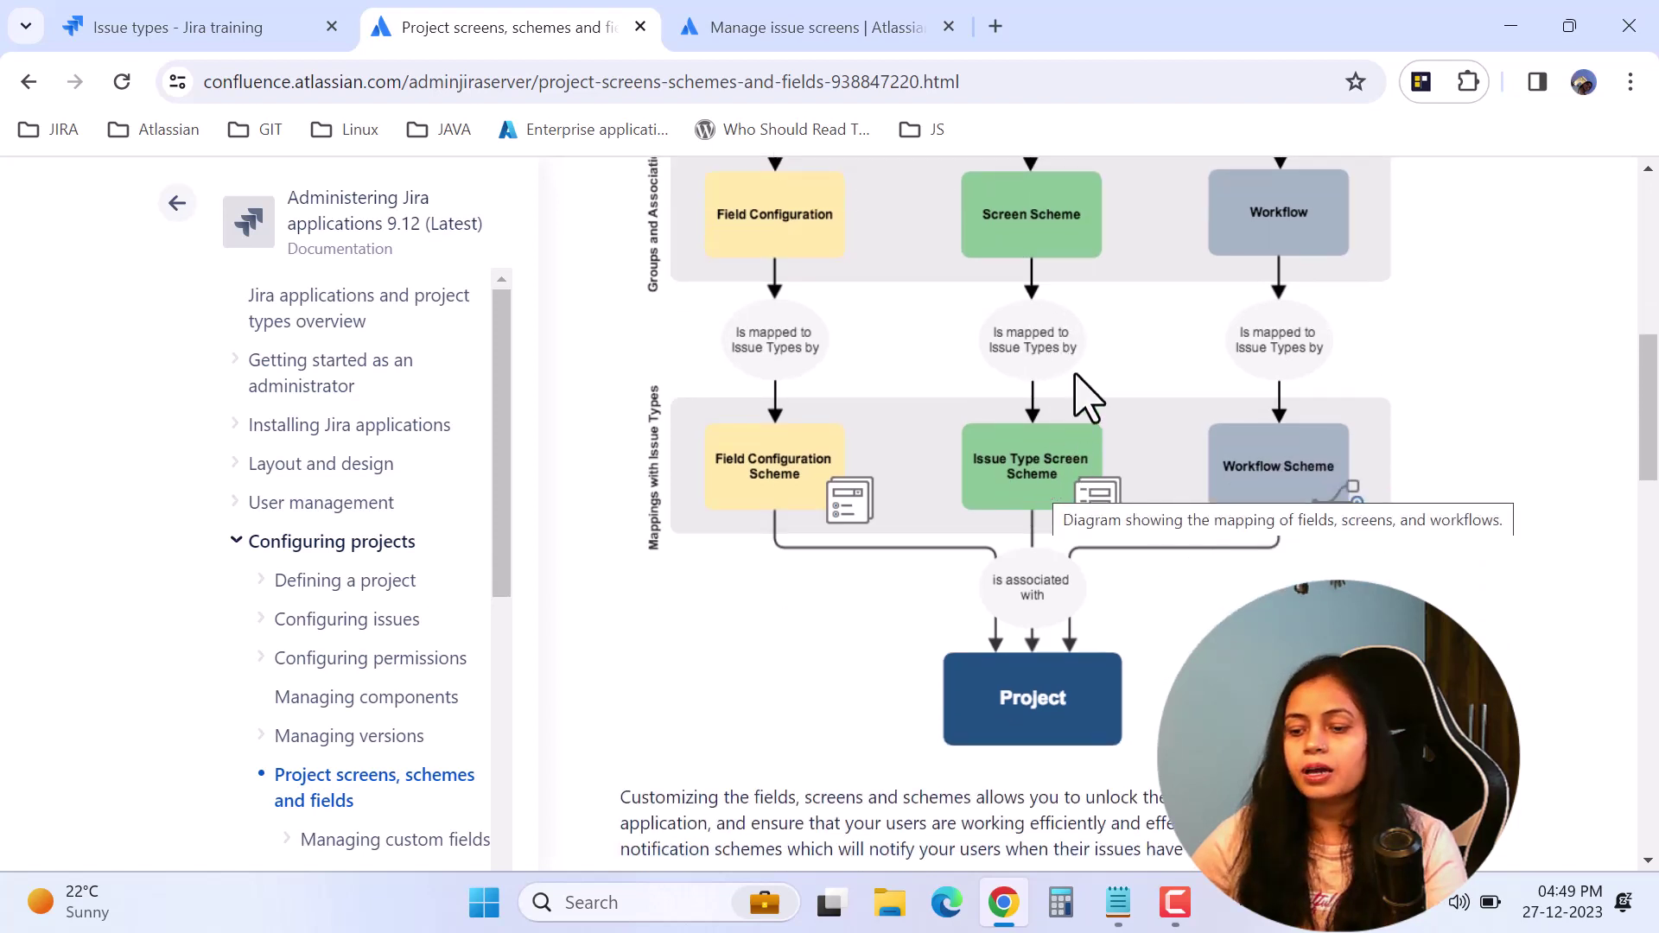
scroll(1063, 415, "down", 2)
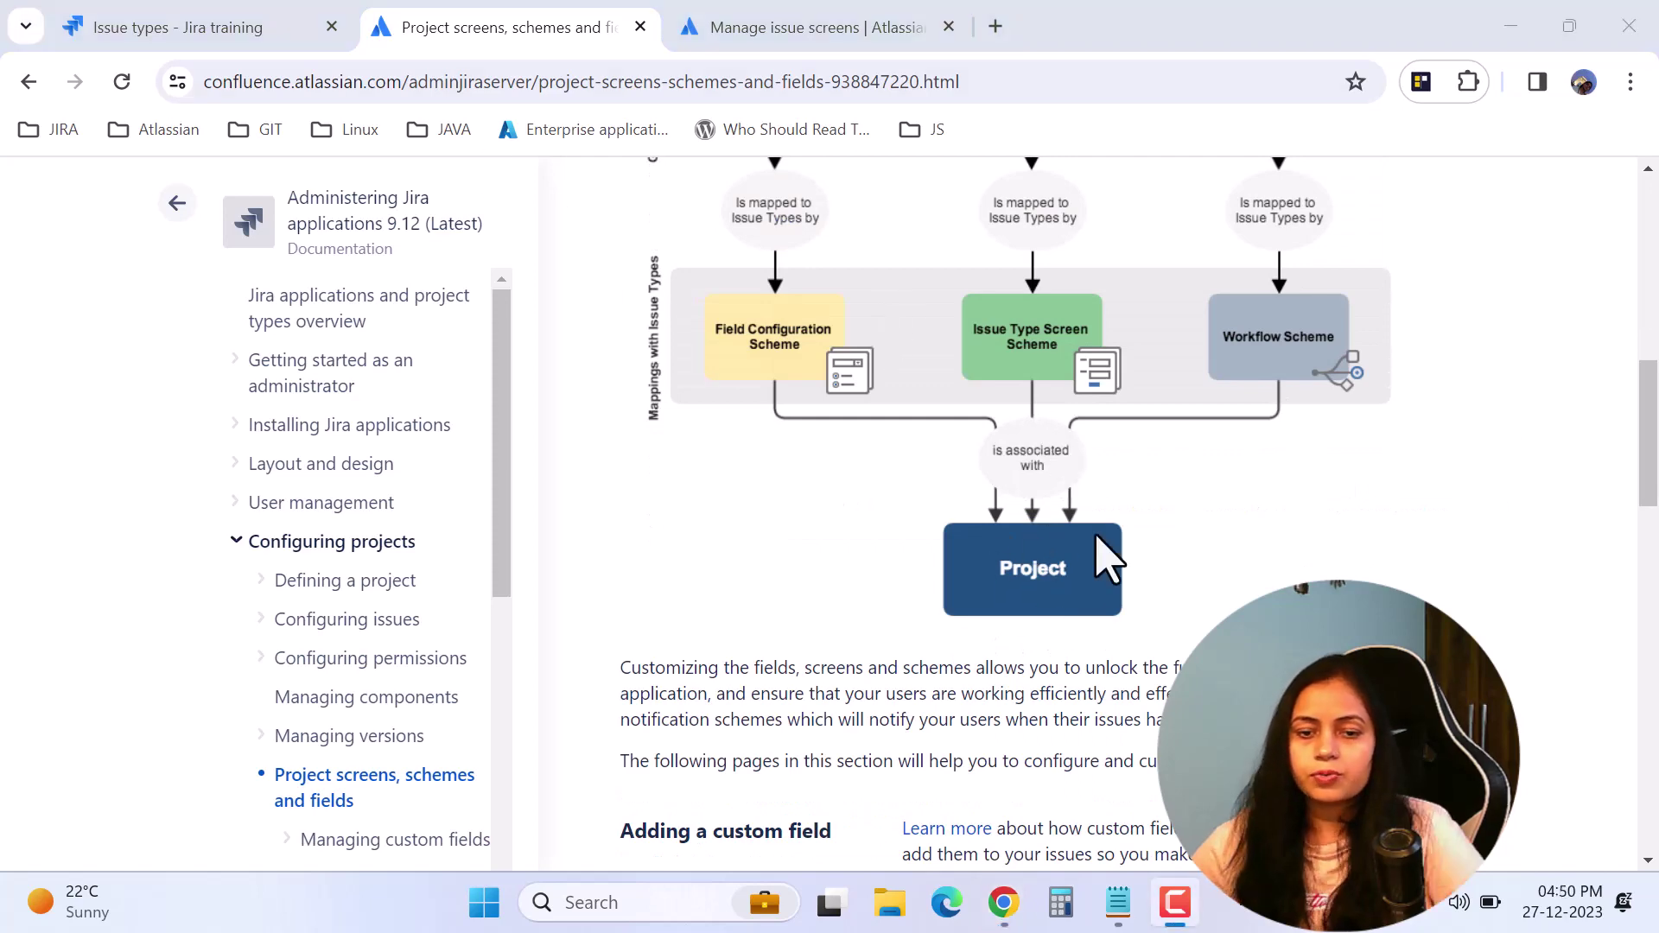
Step: Return to the Jira issue settings, open the Screens page and review its description and list of screens
left_click(174, 27)
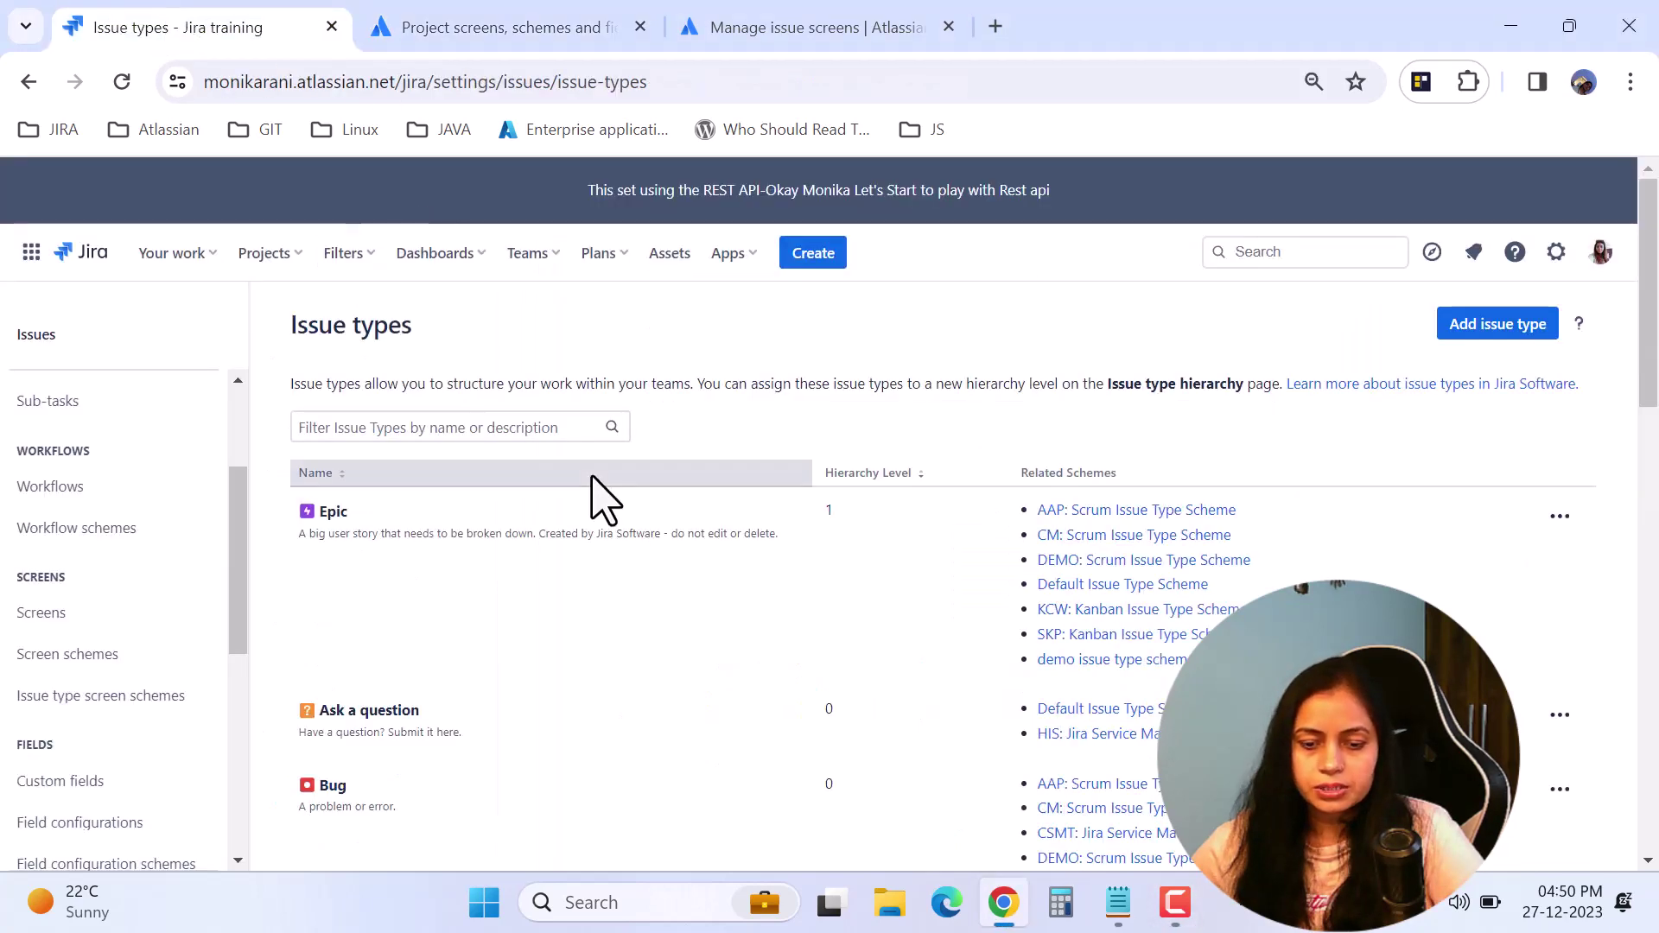
left_click(73, 612)
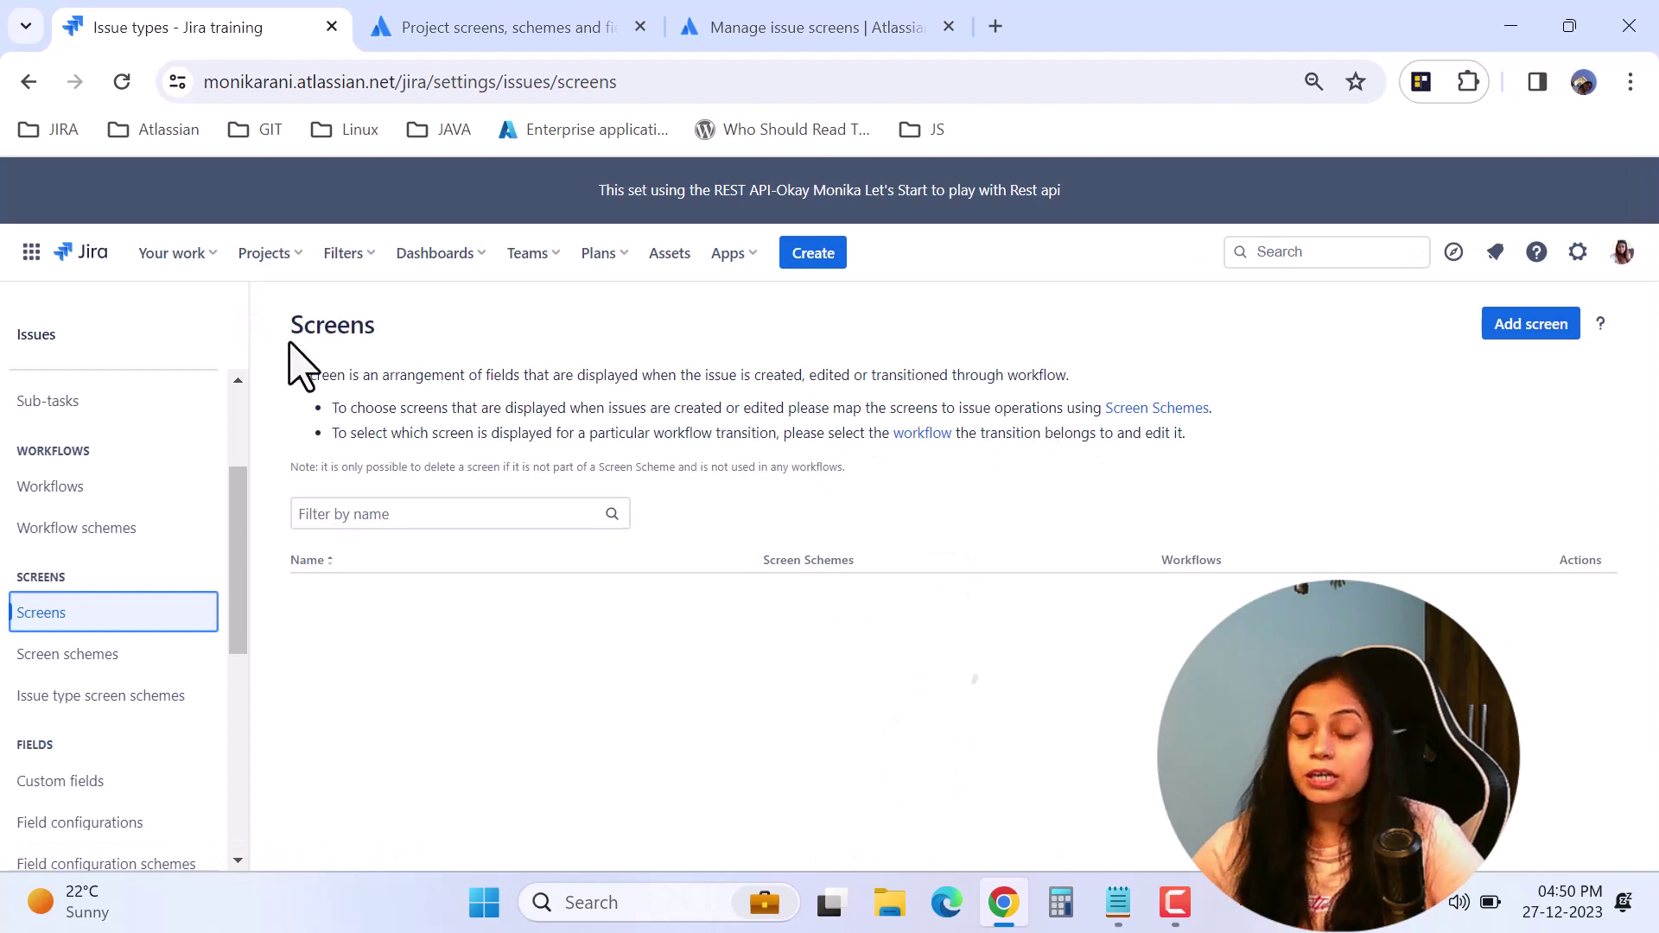
left_click_drag(337, 377, 705, 384)
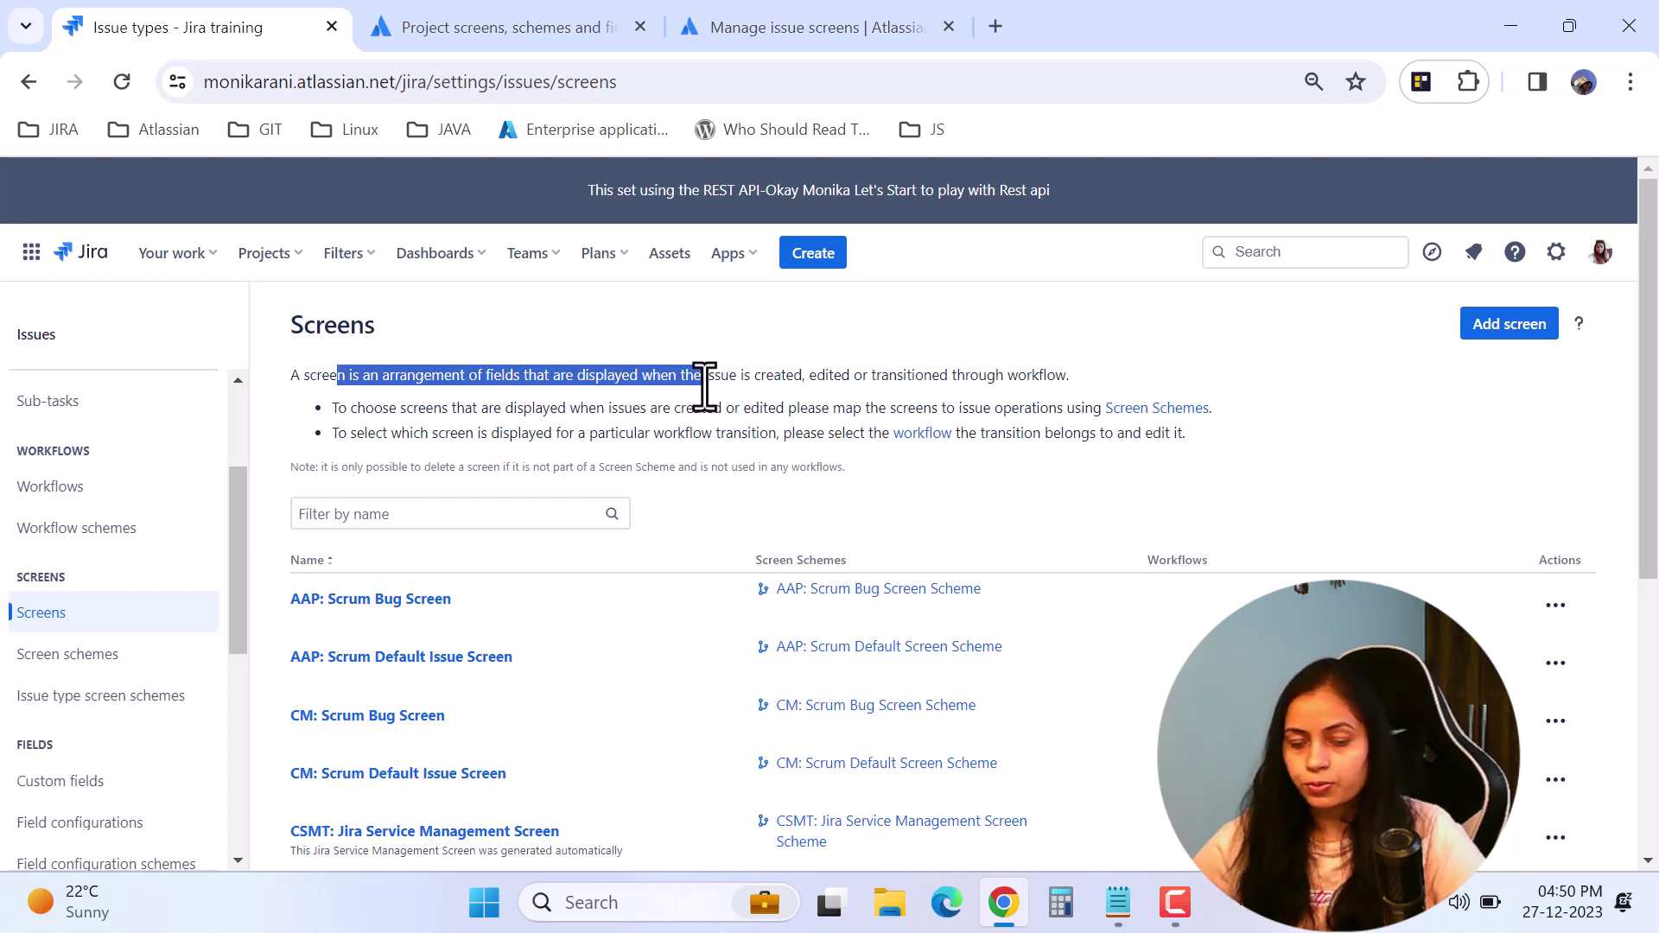
left_click_drag(705, 385, 663, 404)
left_click(622, 427)
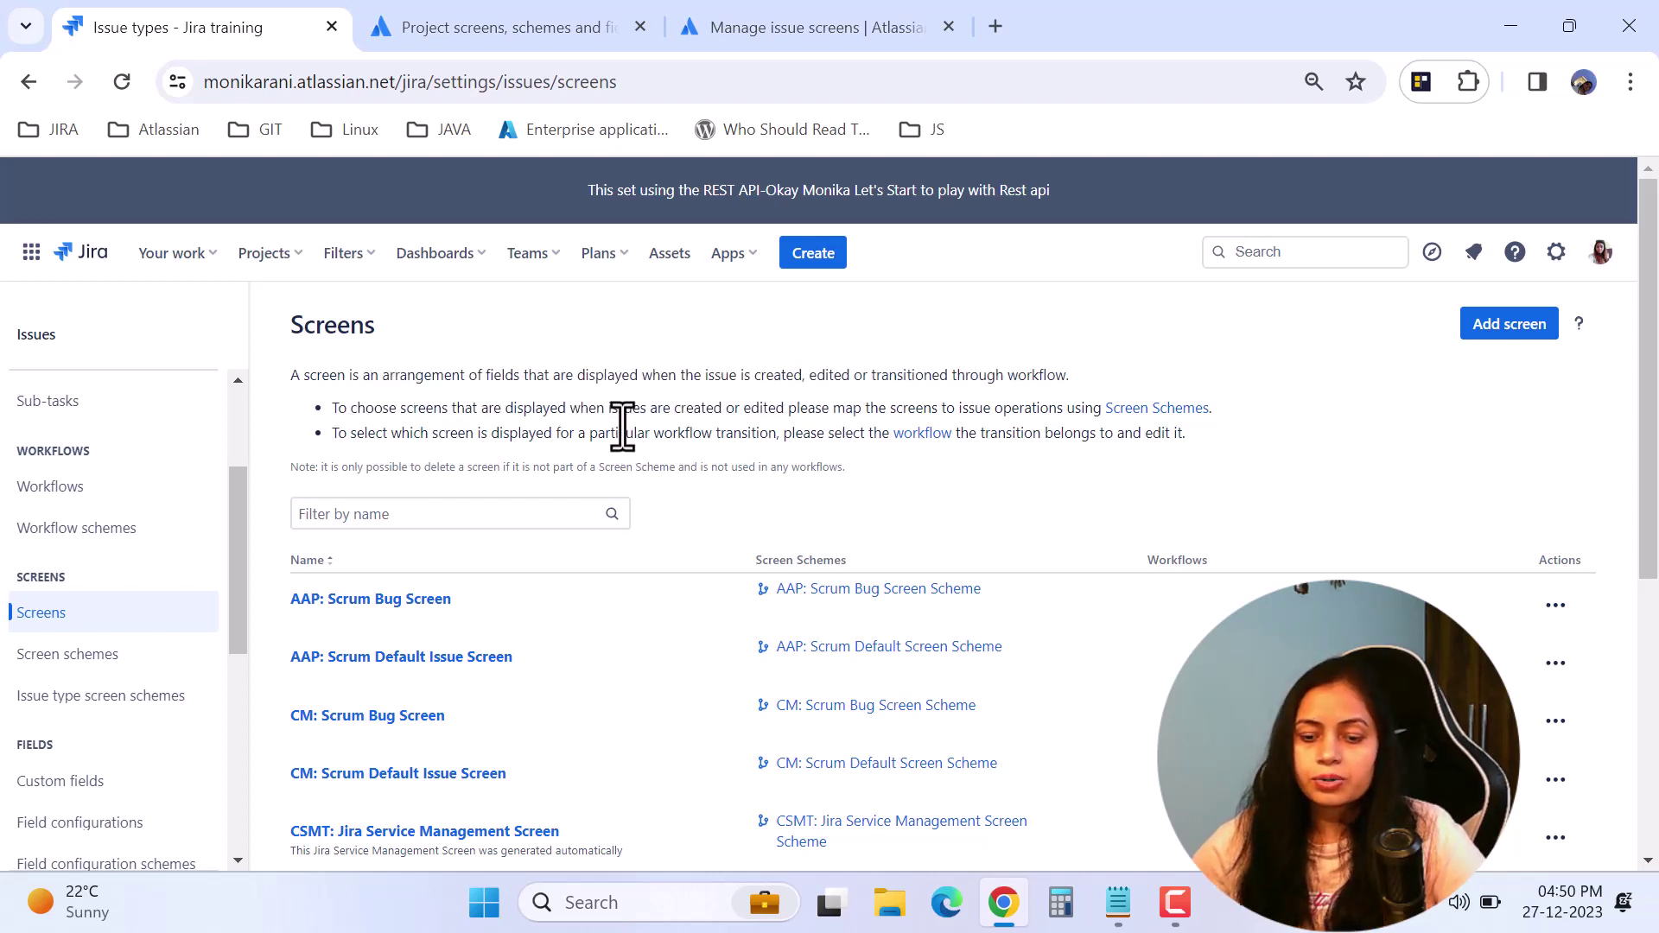
scroll(688, 519, "down", 3)
scroll(689, 519, "up", 3)
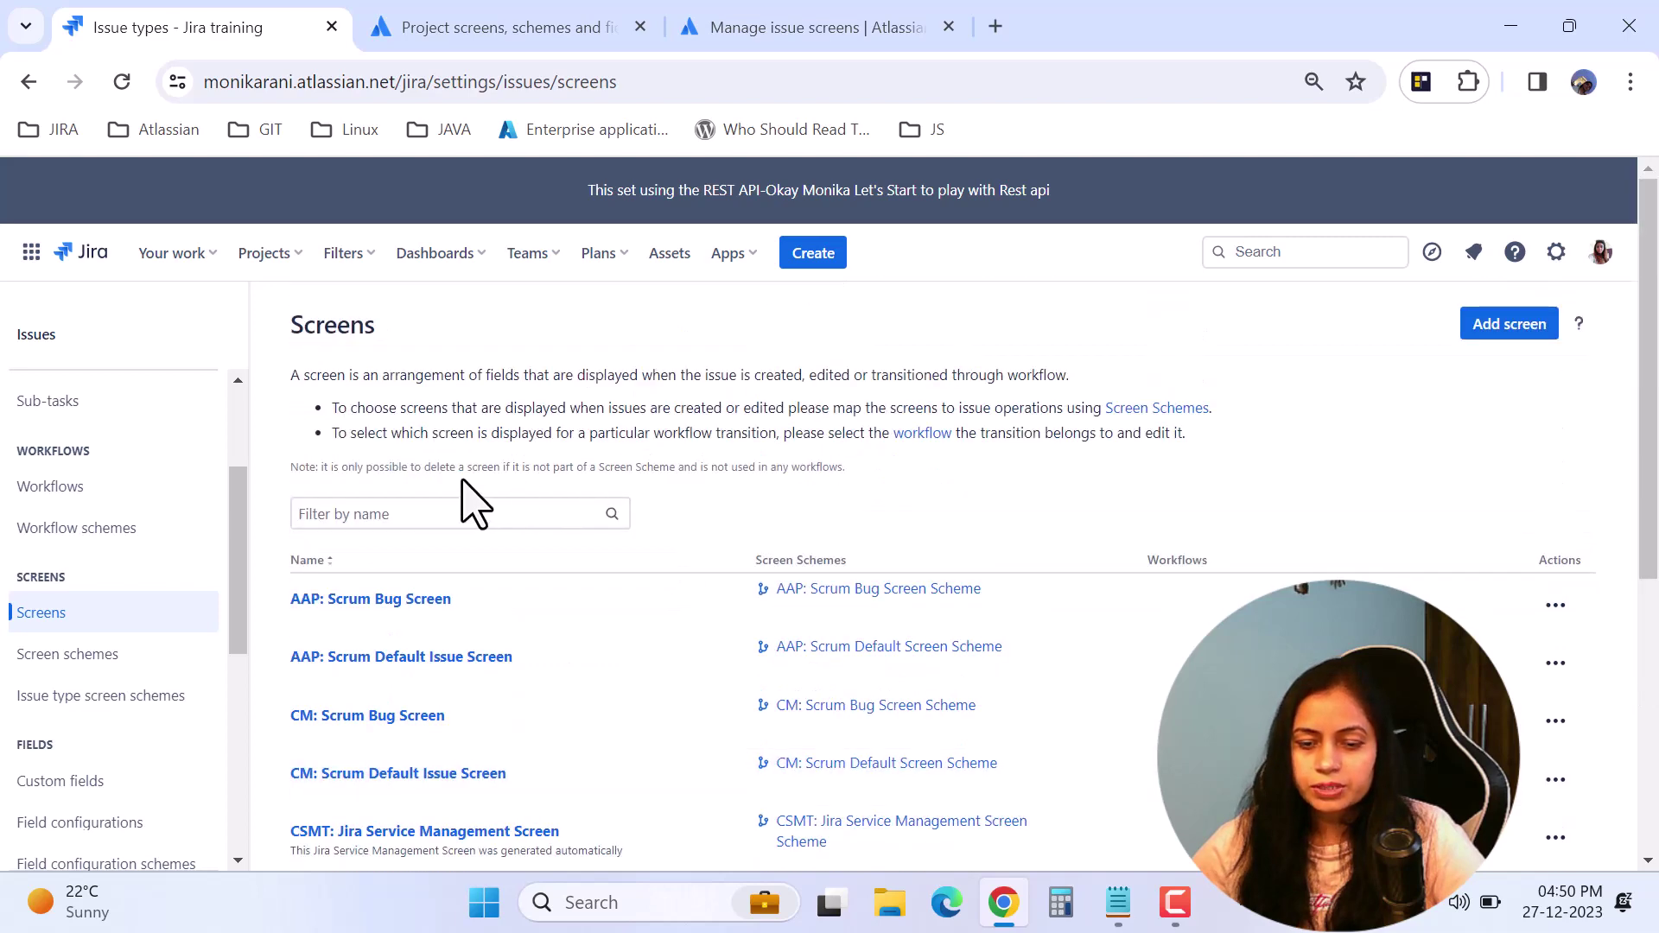
scroll(519, 741, "down", 4)
scroll(522, 686, "up", 1)
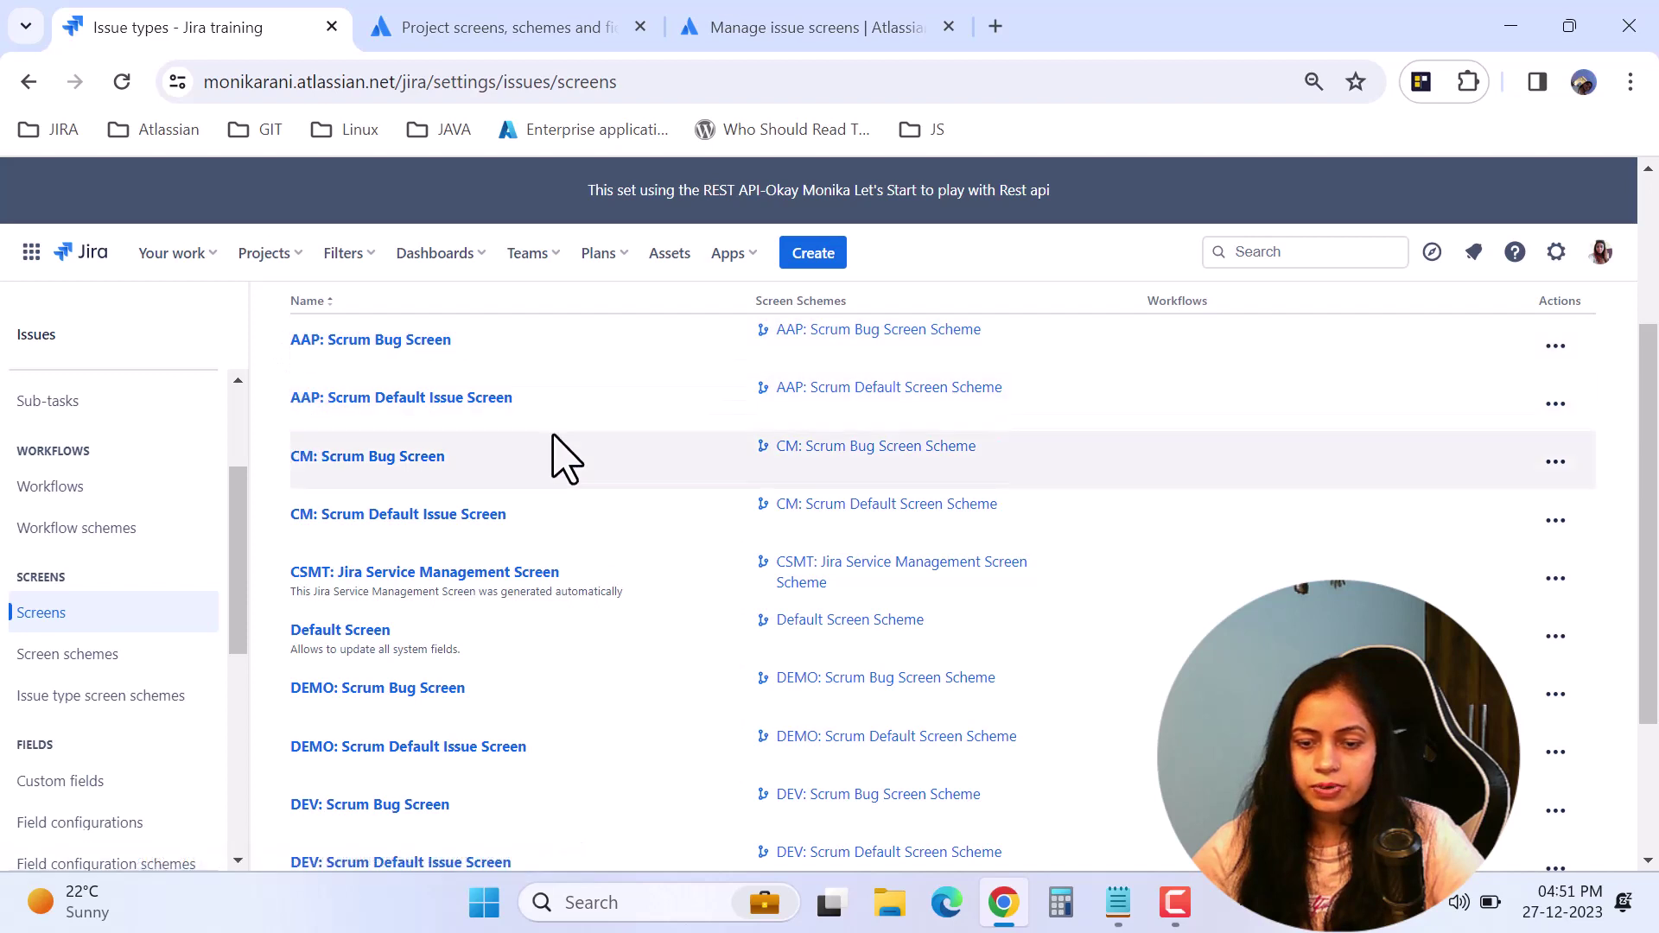
scroll(605, 443, "up", 2)
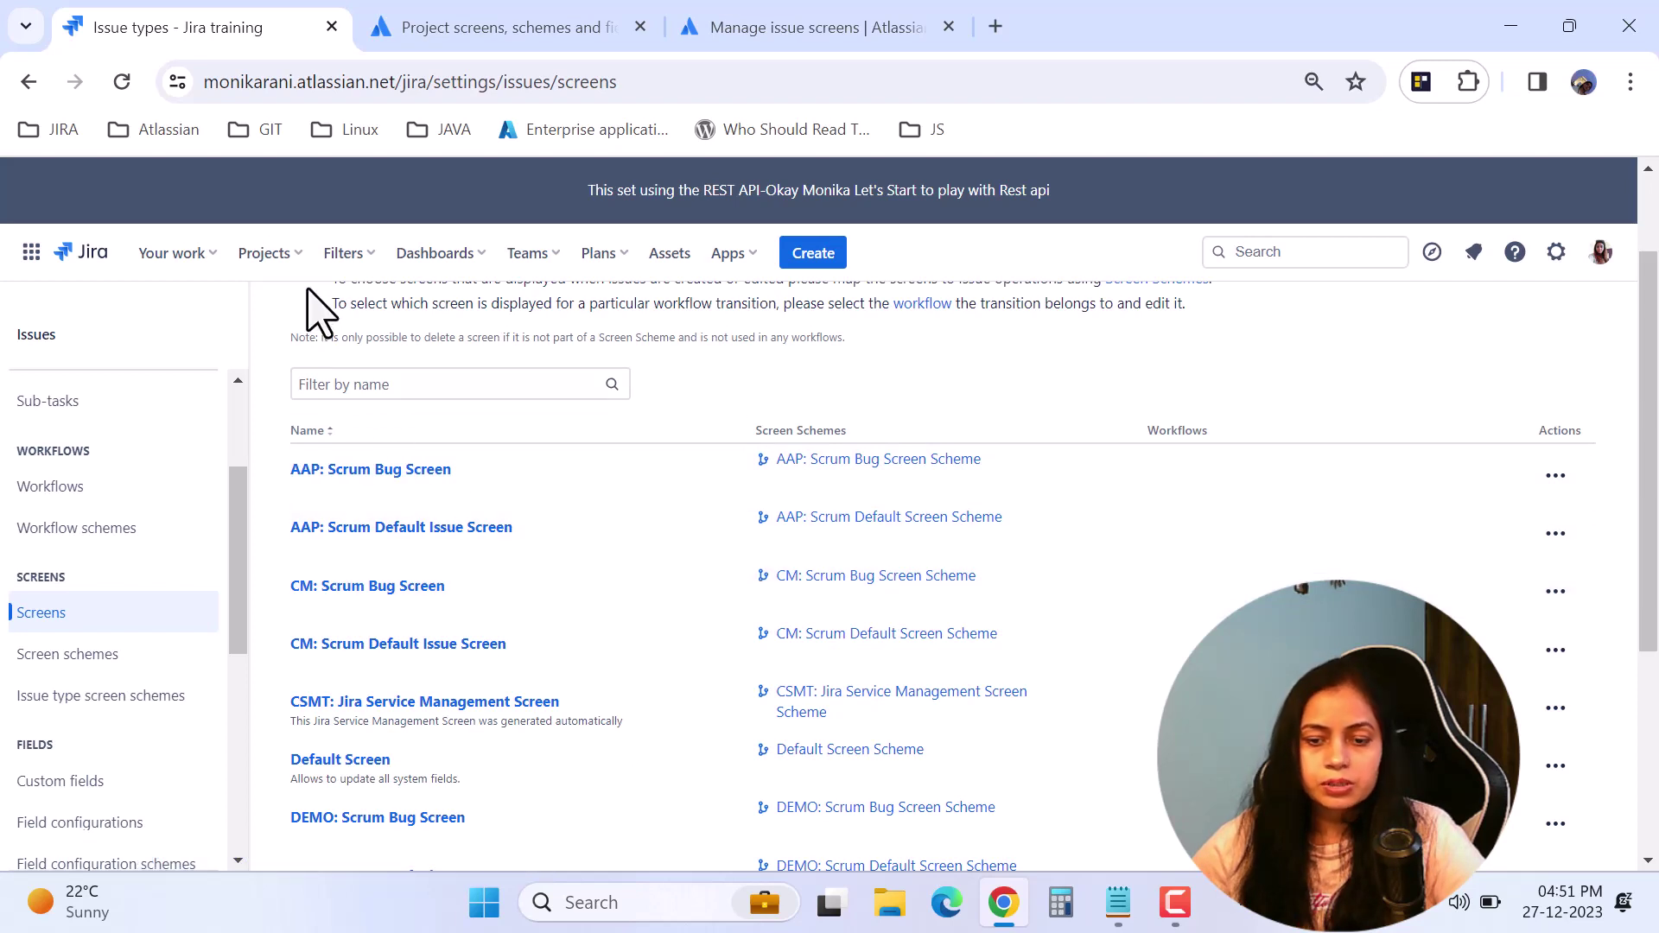
Step: Open the Development (DEV) project in a new browser tab and switch to it
left_click(298, 260)
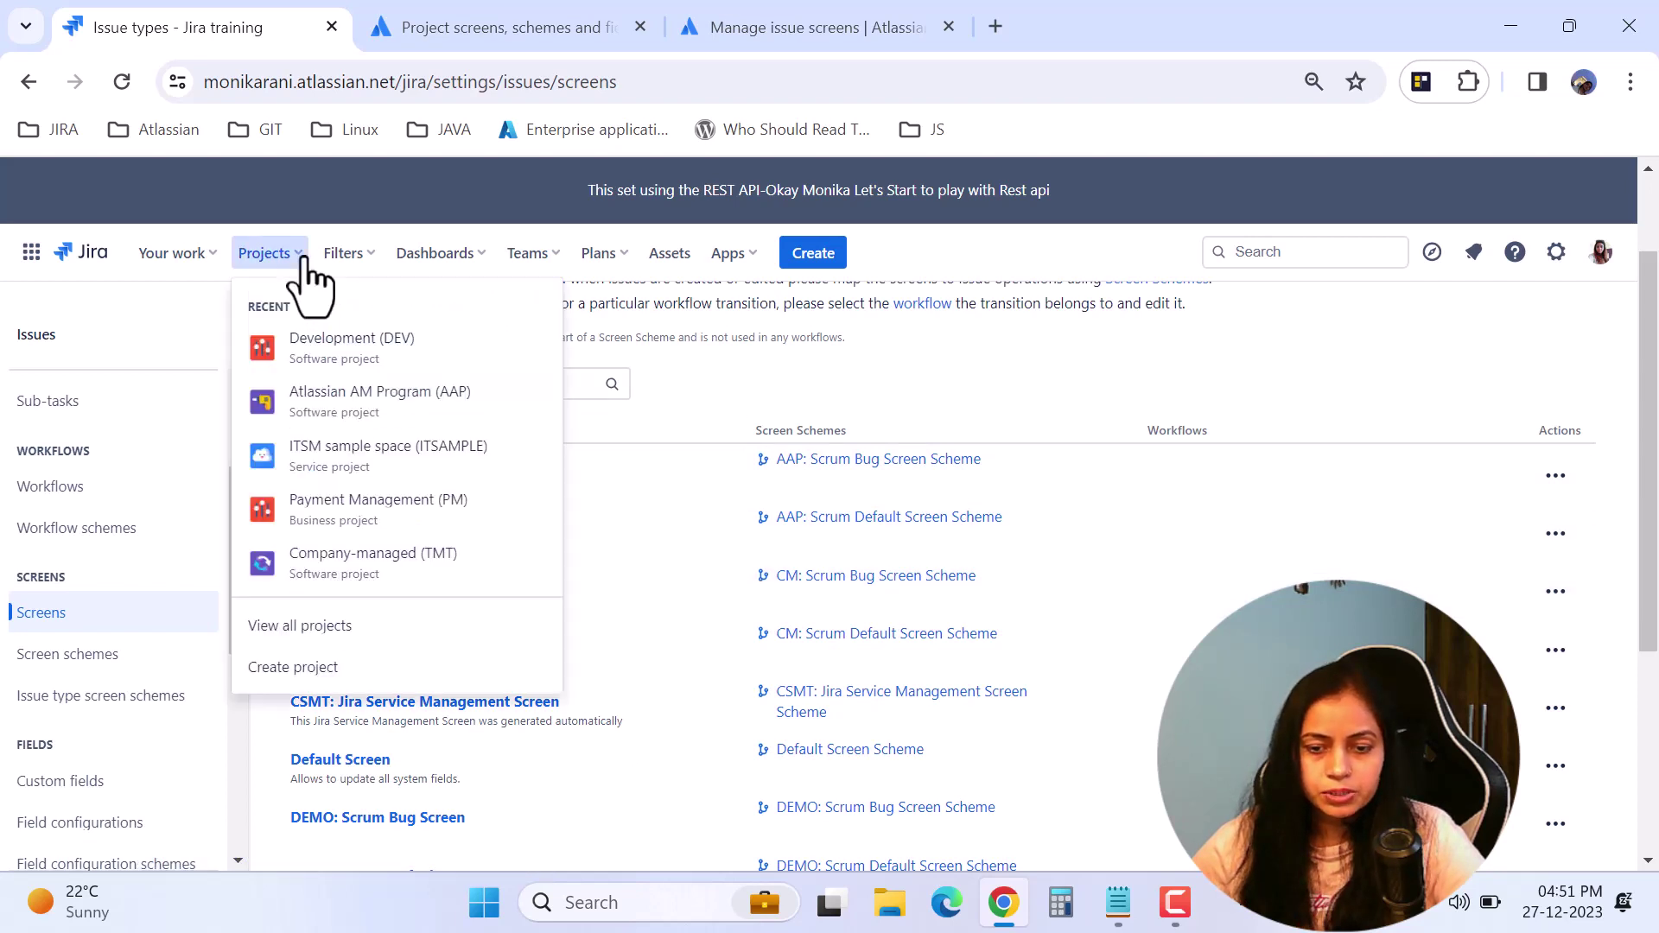
right_click(339, 363)
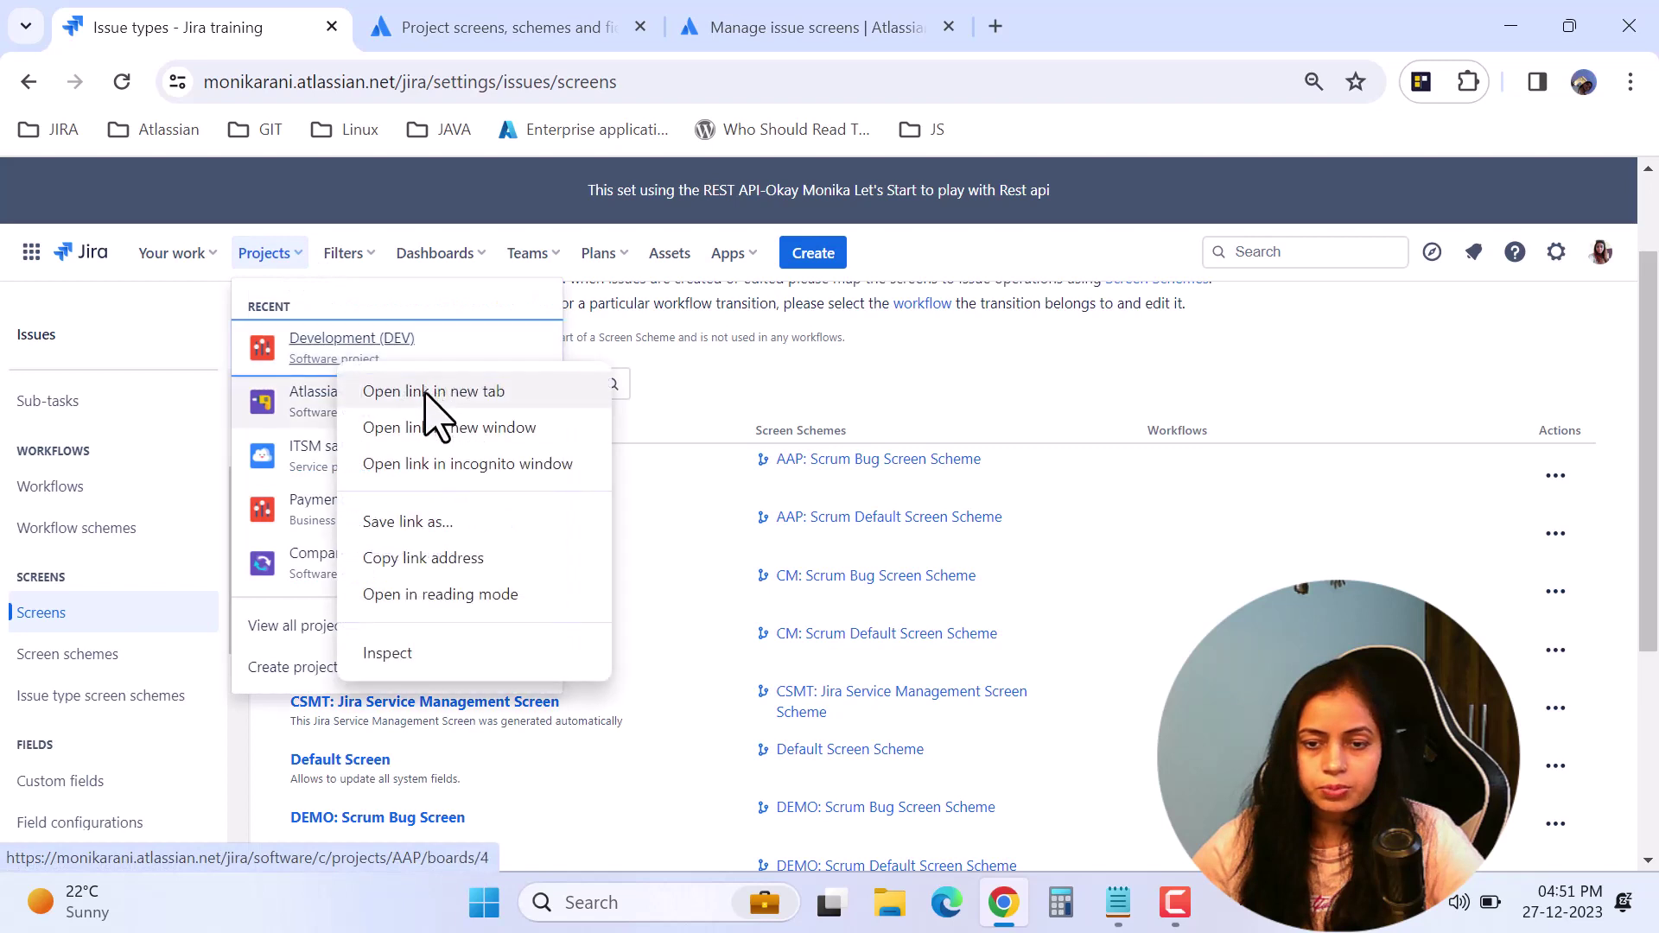
left_click(423, 388)
left_click(436, 26)
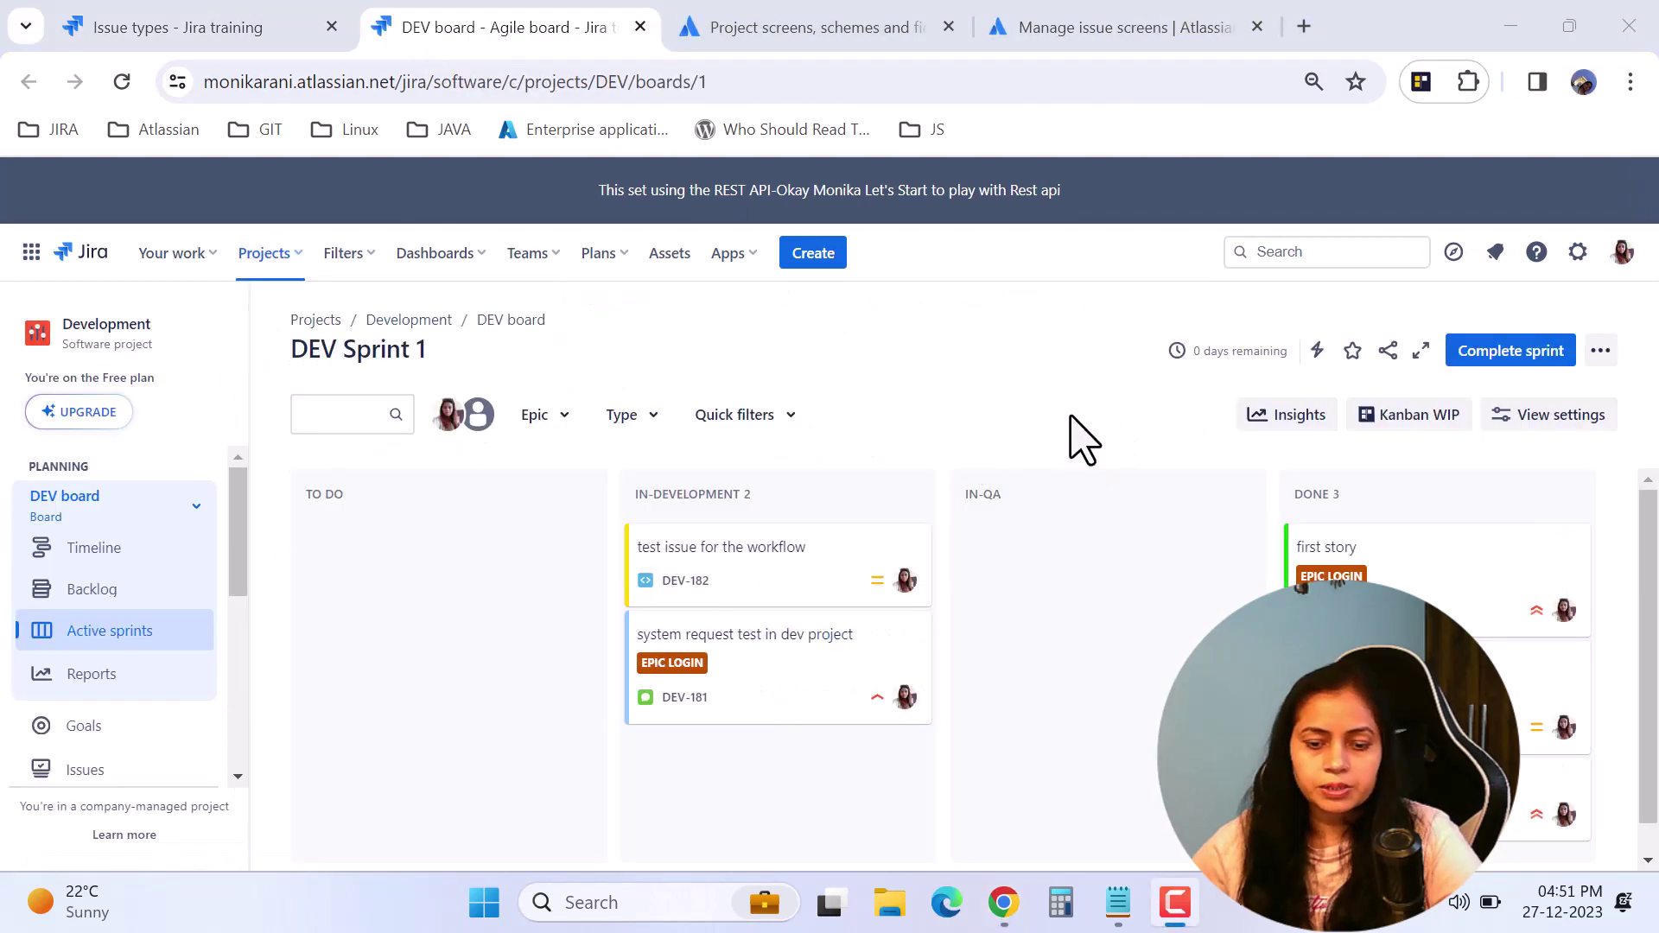
Step: Open the Development project's settings and show the project's Summary page
left_click_drag(241, 555, 251, 741)
left_click(98, 769)
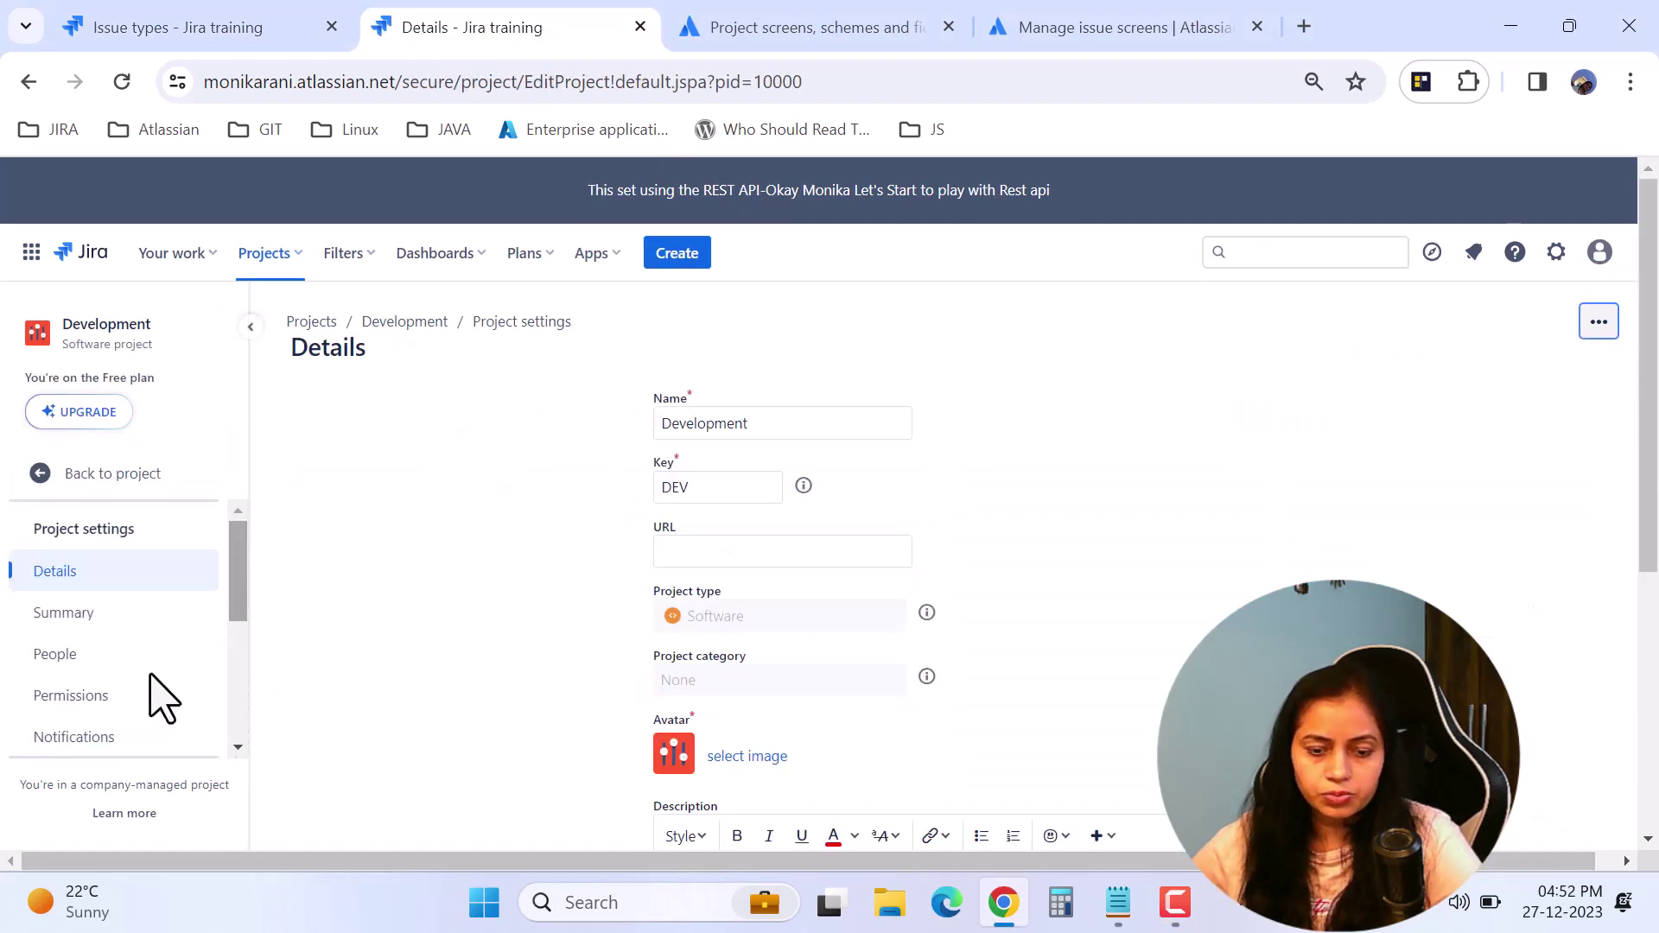
left_click(70, 623)
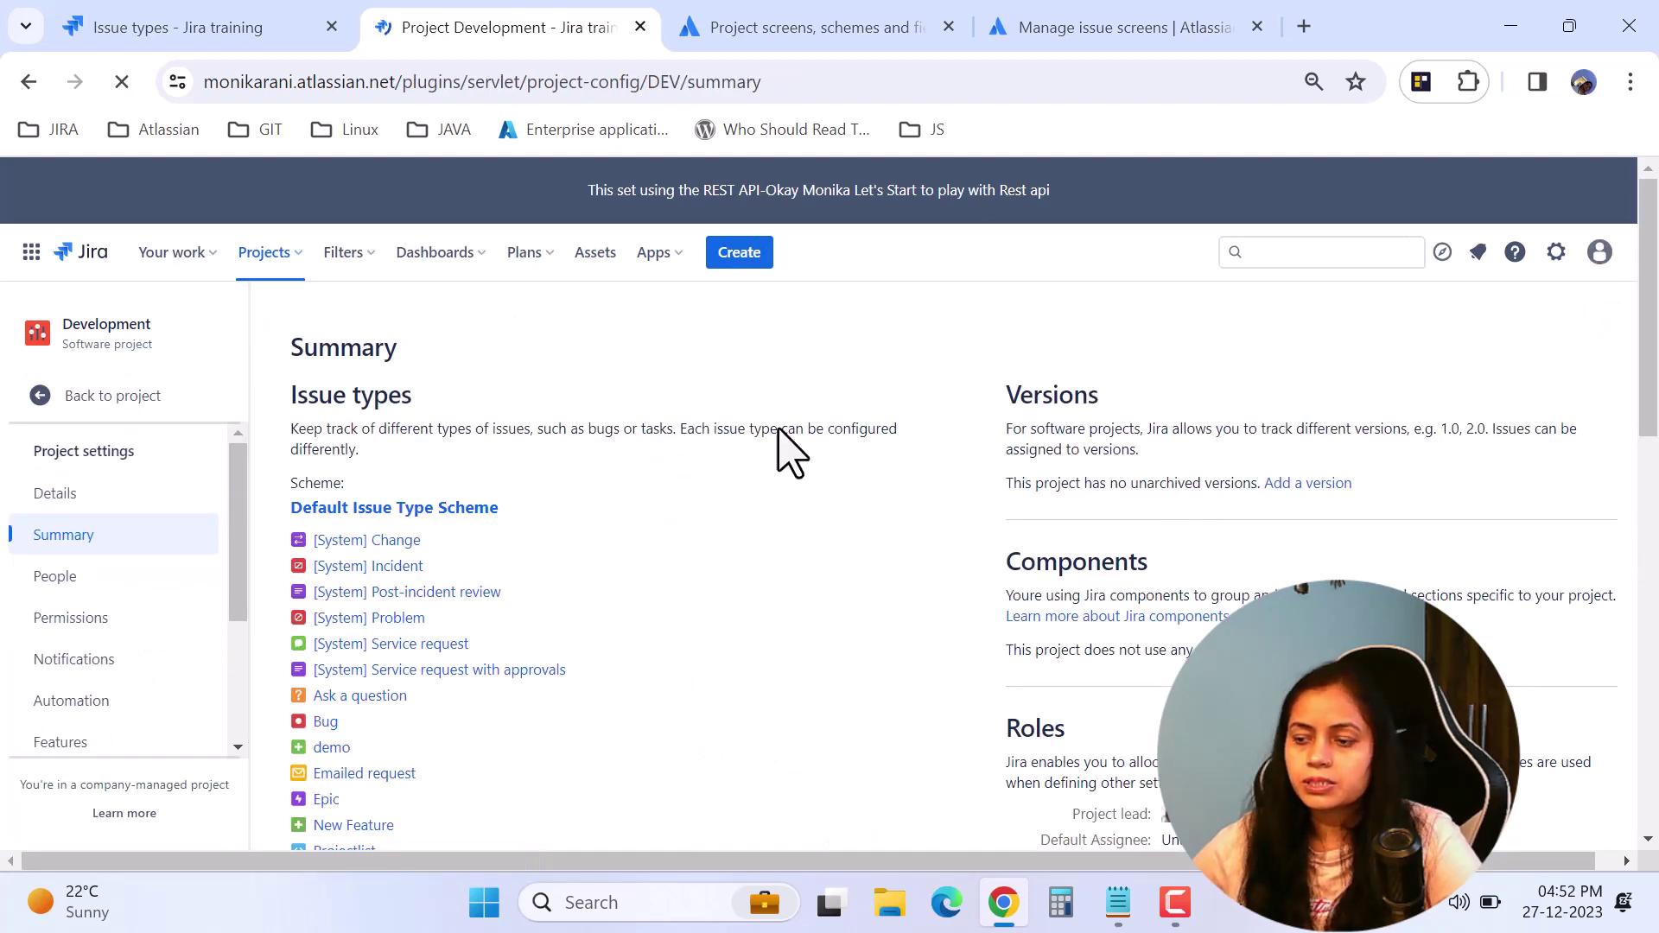
Step: Review the project summary from issue types and workflows down to the screens and fields schemes
scroll(1646, 311, "down", 2)
scroll(1426, 329, "up", 2)
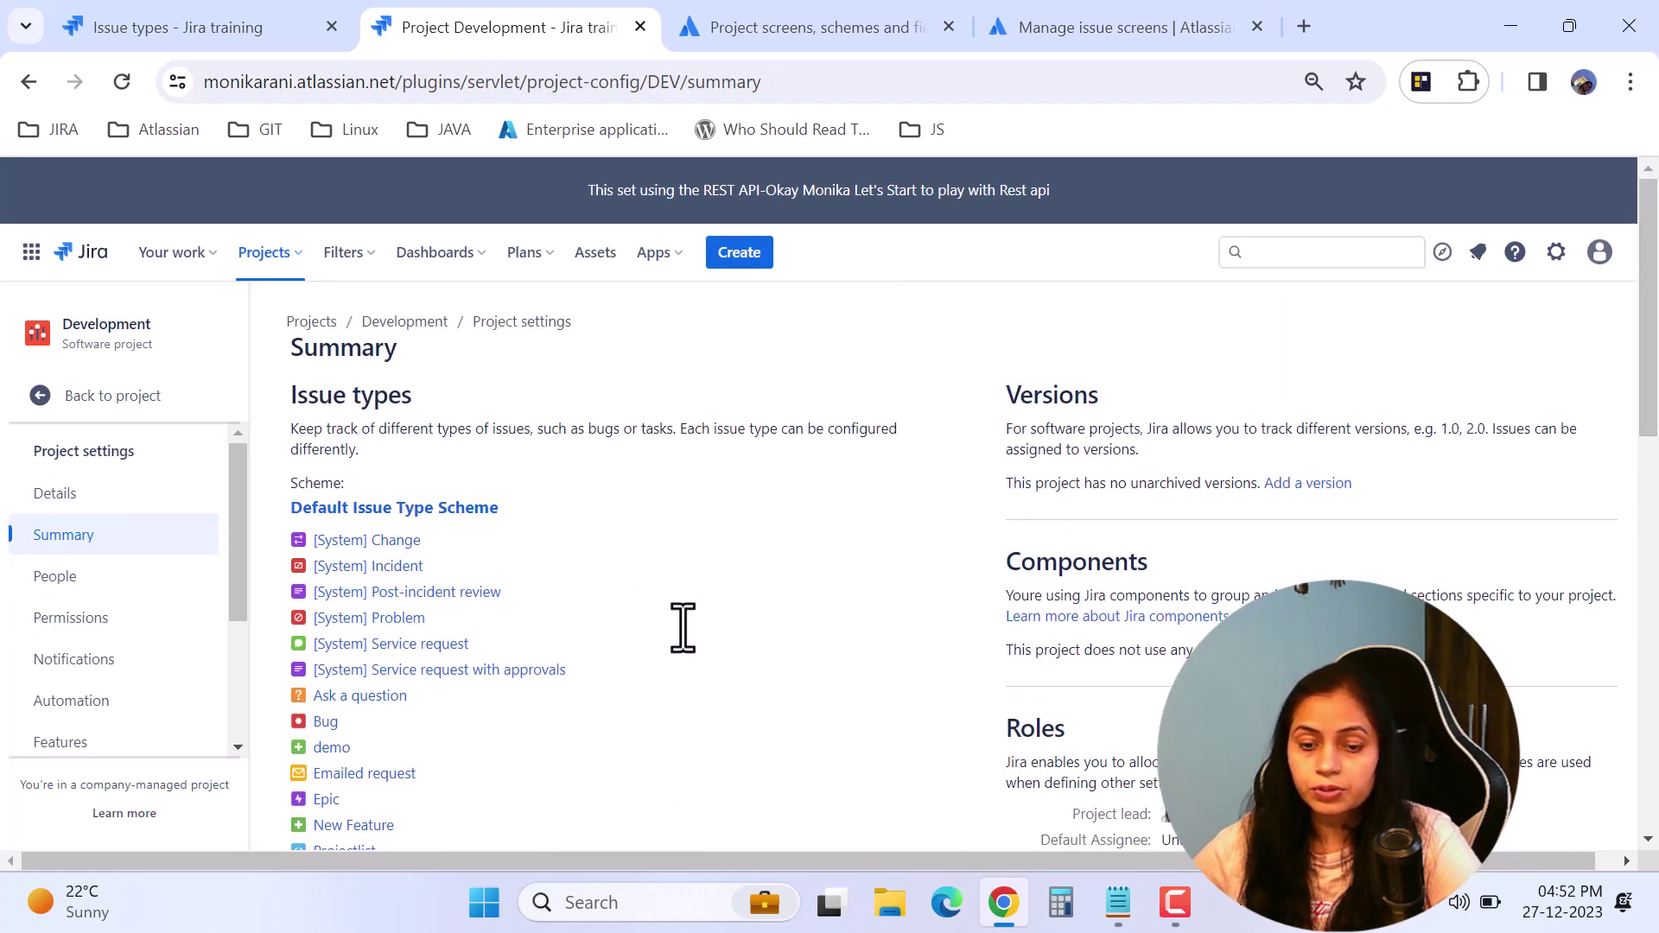
scroll(682, 629, "down", 6)
scroll(514, 571, "up", 6)
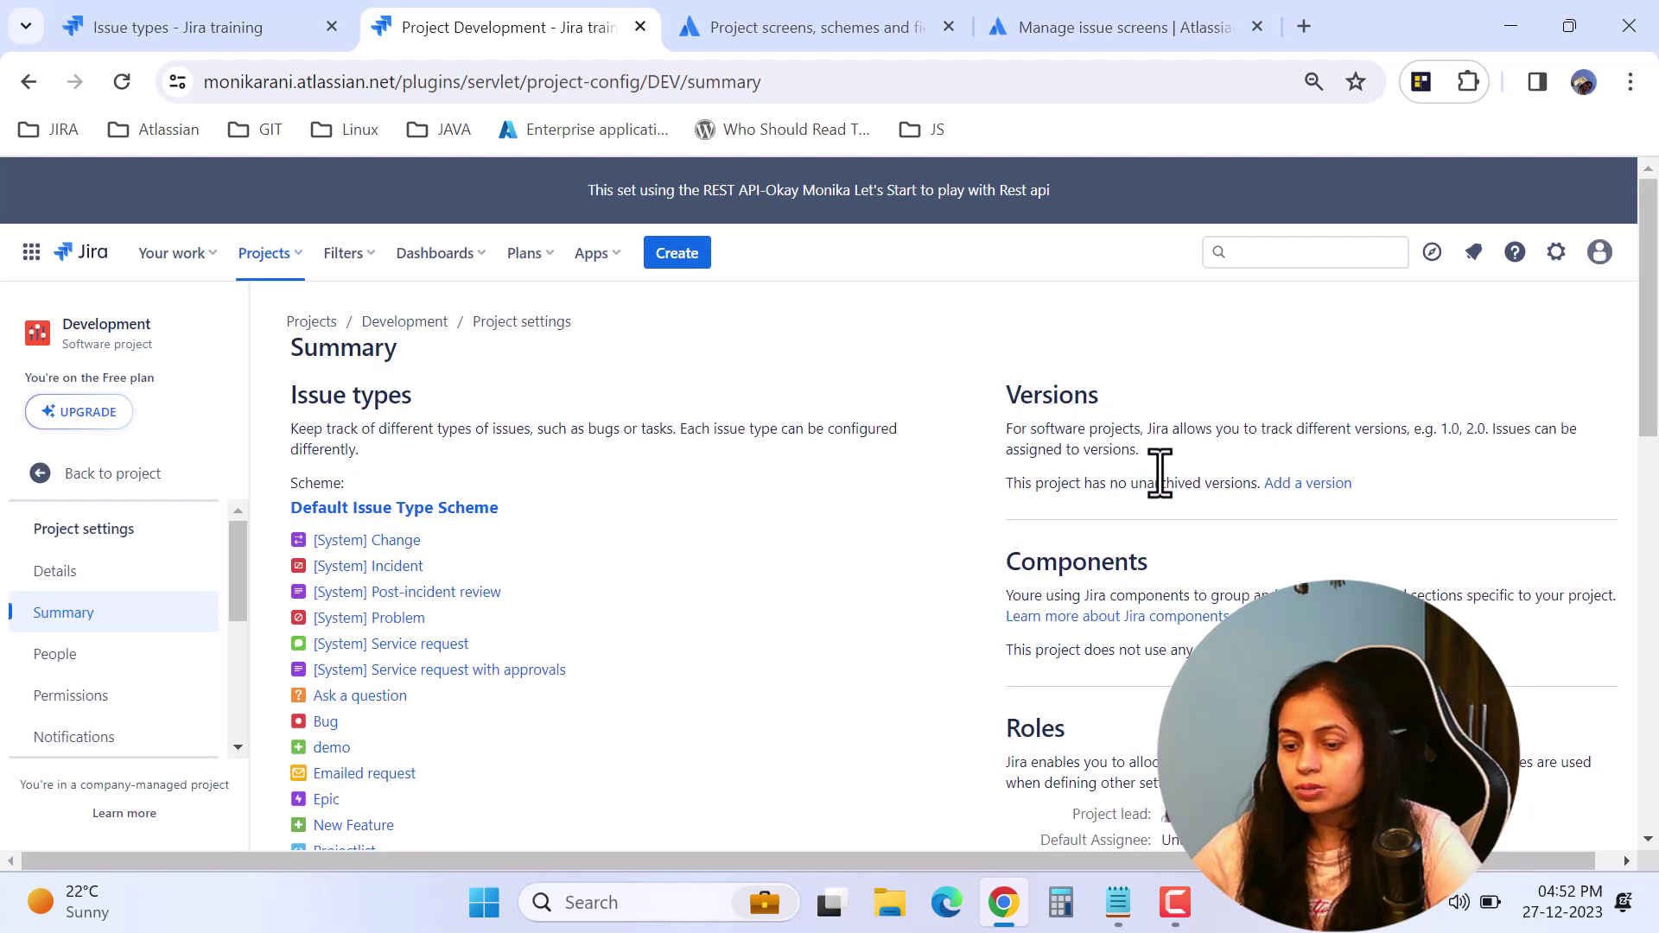
scroll(1159, 474, "down", 5)
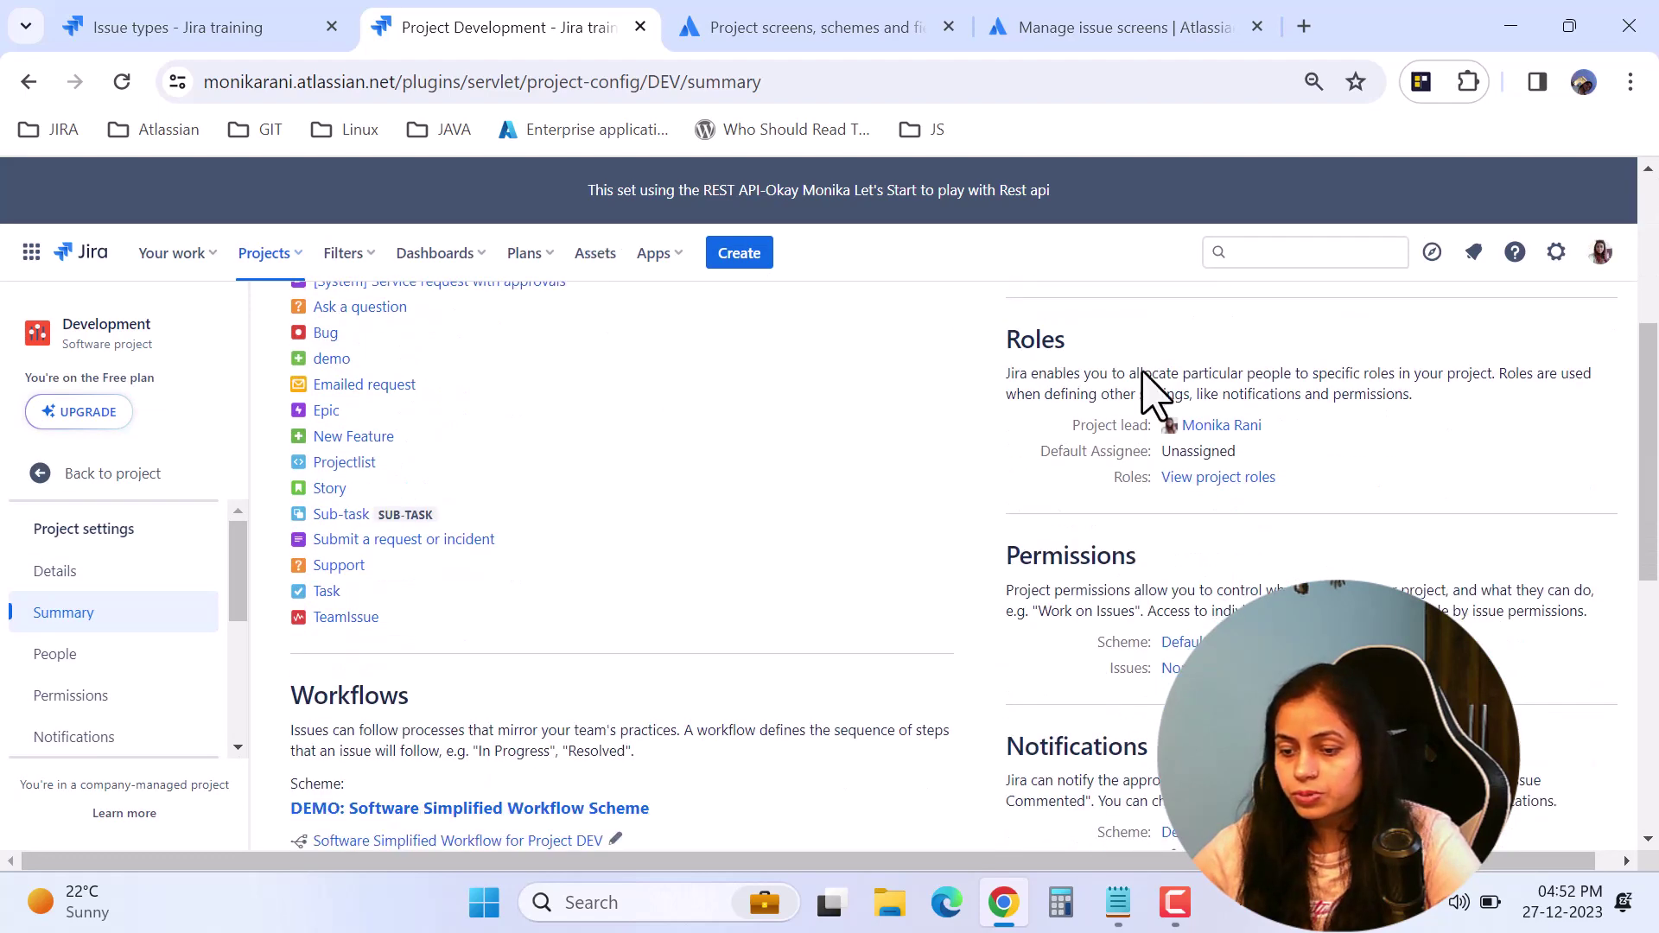
scroll(1155, 519, "down", 2)
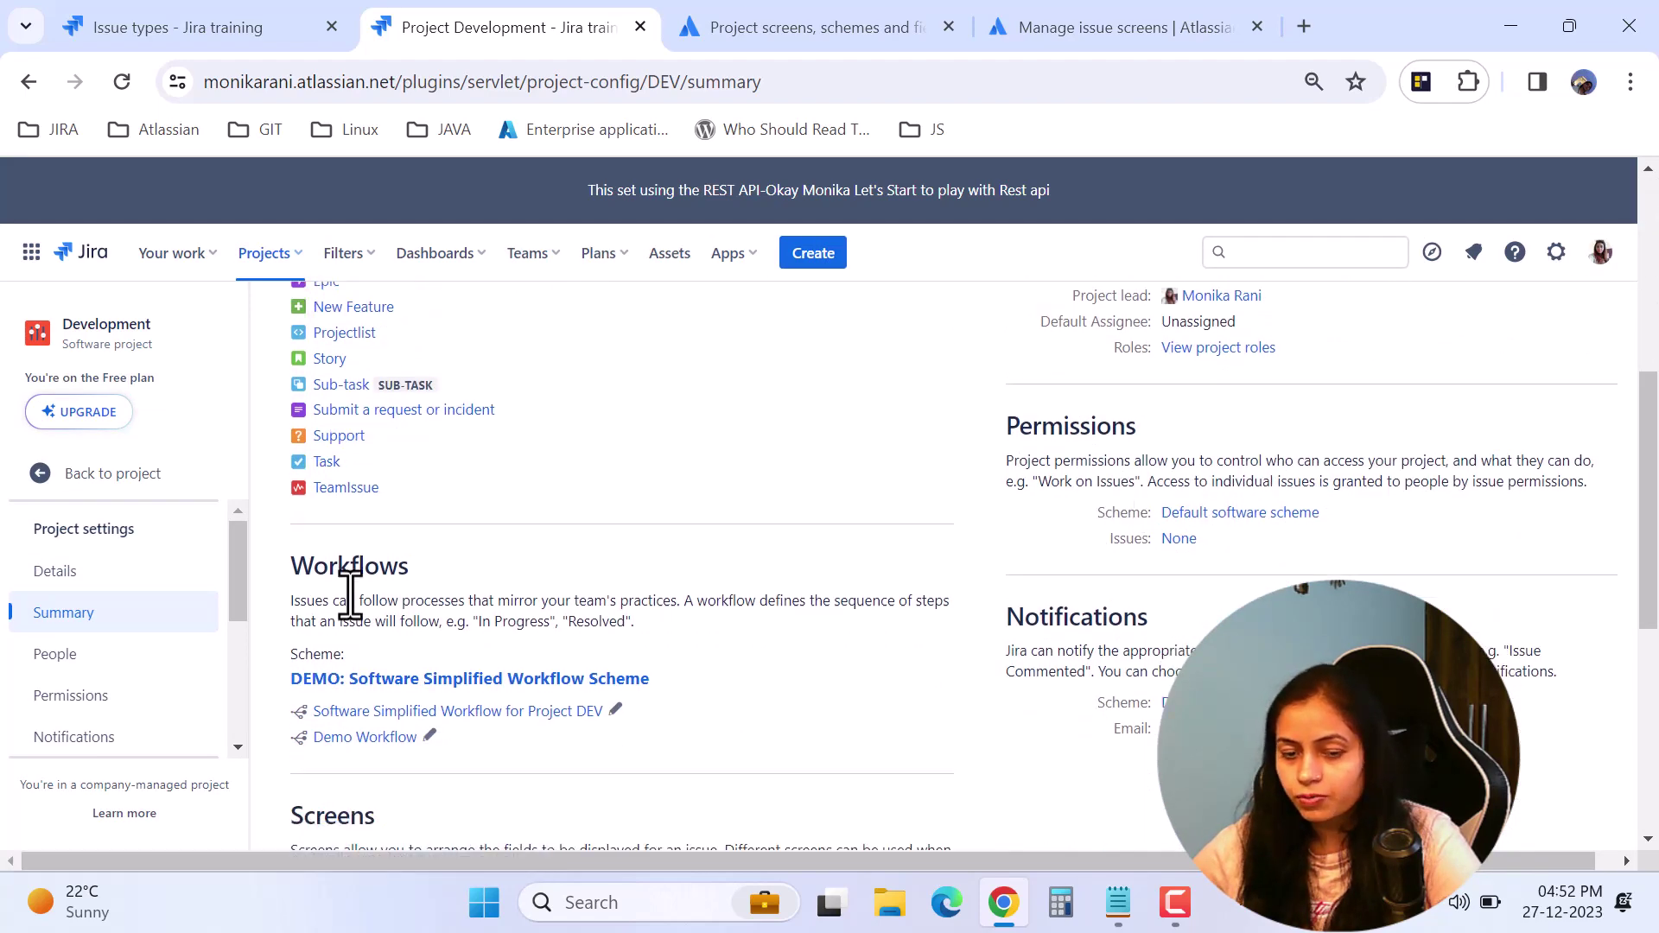
scroll(1052, 640, "down", 5)
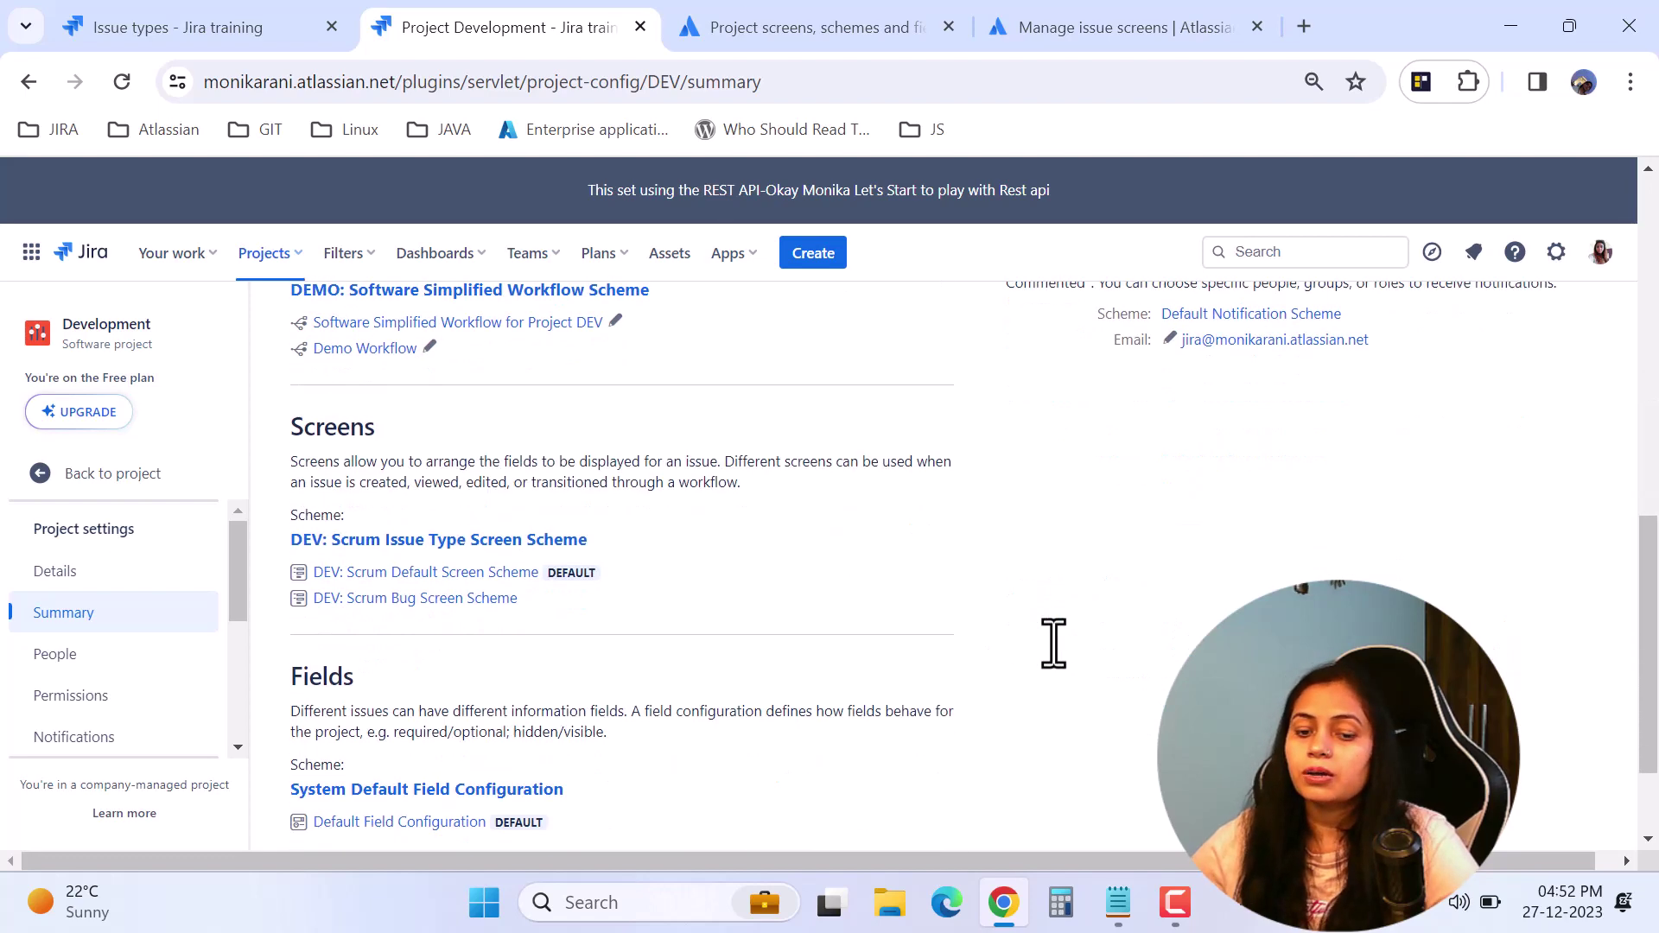
Step: Read the Screens section of the project summary, including its issue type screen scheme and the screen schemes under it
left_click_drag(373, 432, 296, 441)
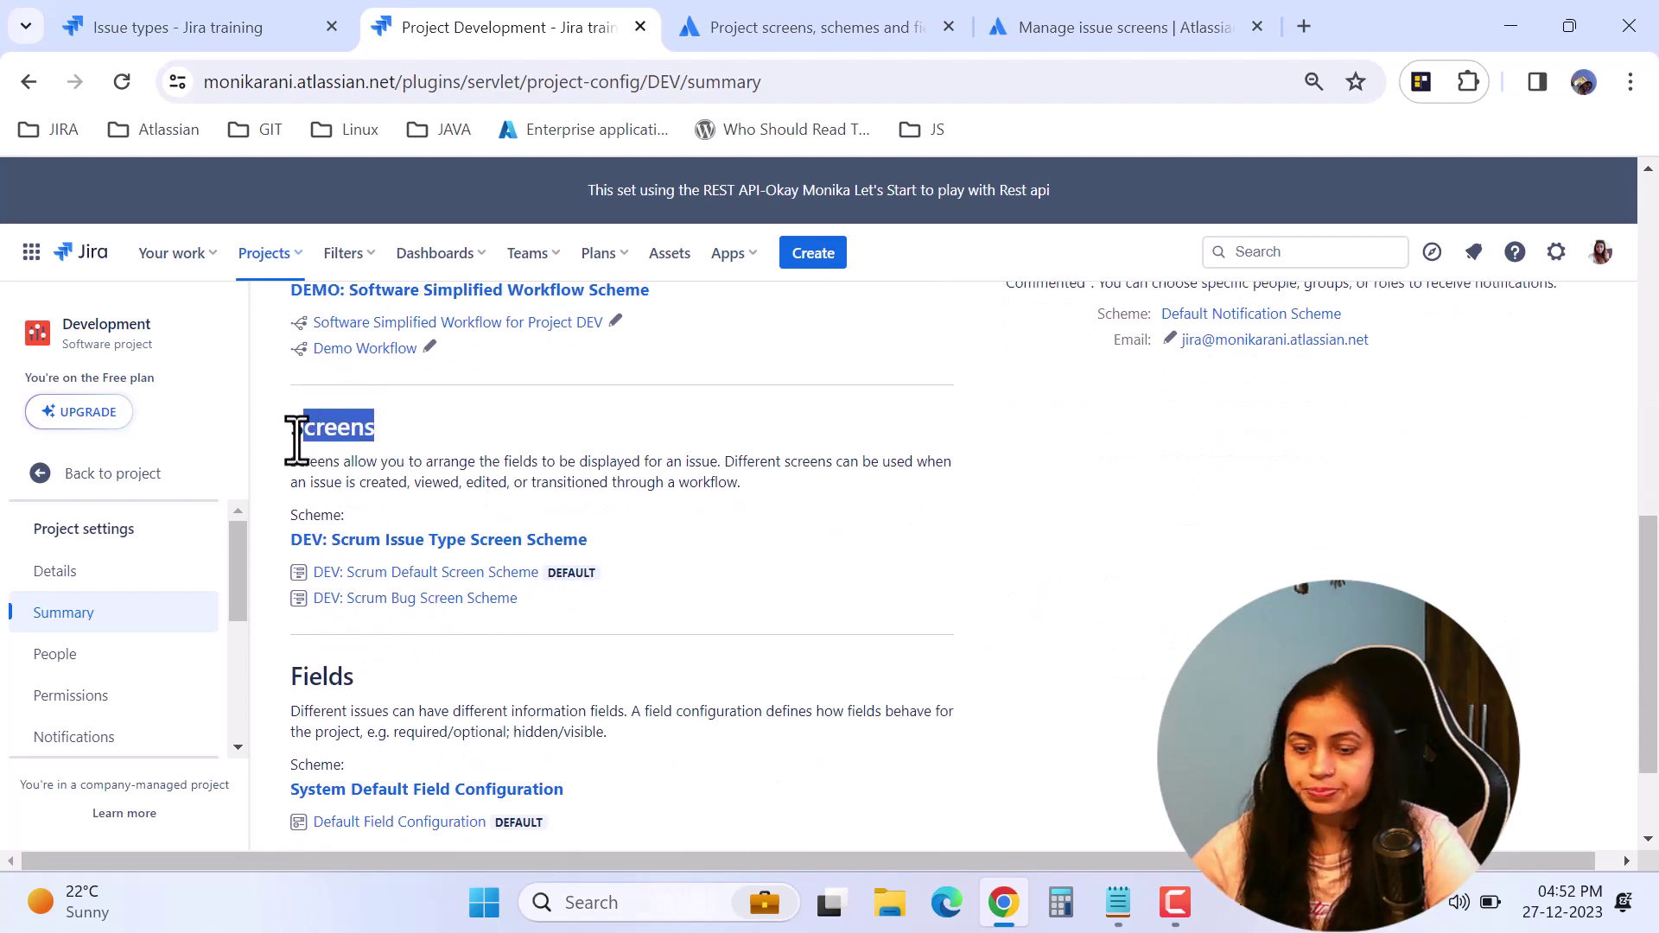
left_click(1234, 505)
scroll(1234, 506, "down", 1)
scroll(1234, 506, "up", 1)
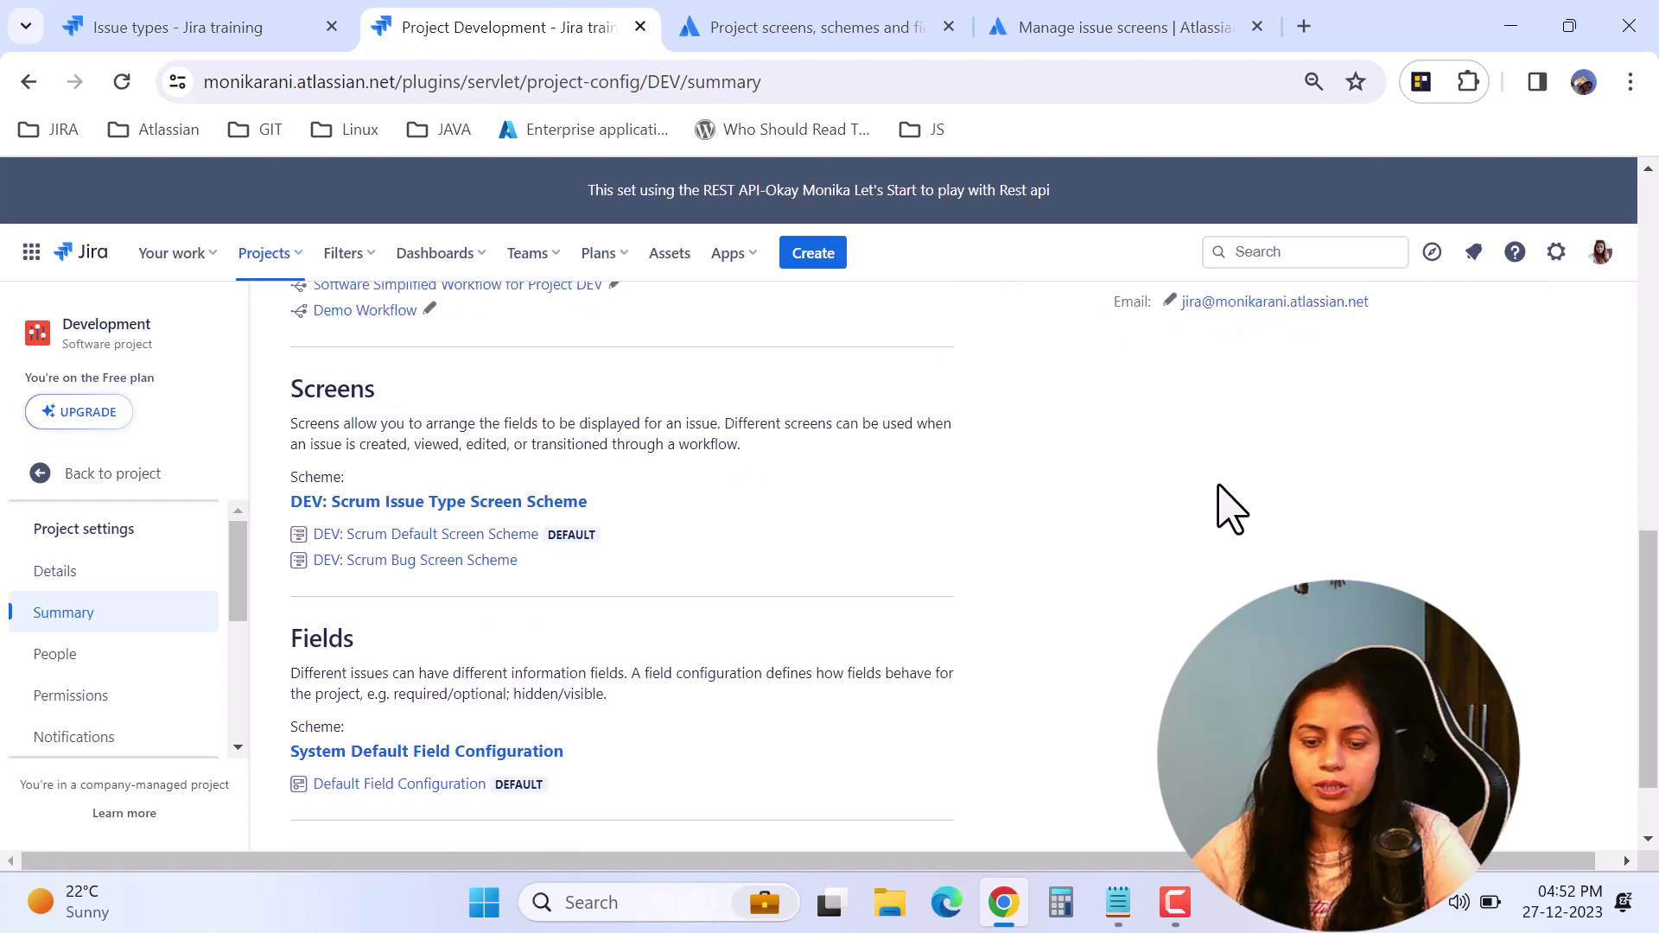
left_click_drag(302, 425, 400, 482)
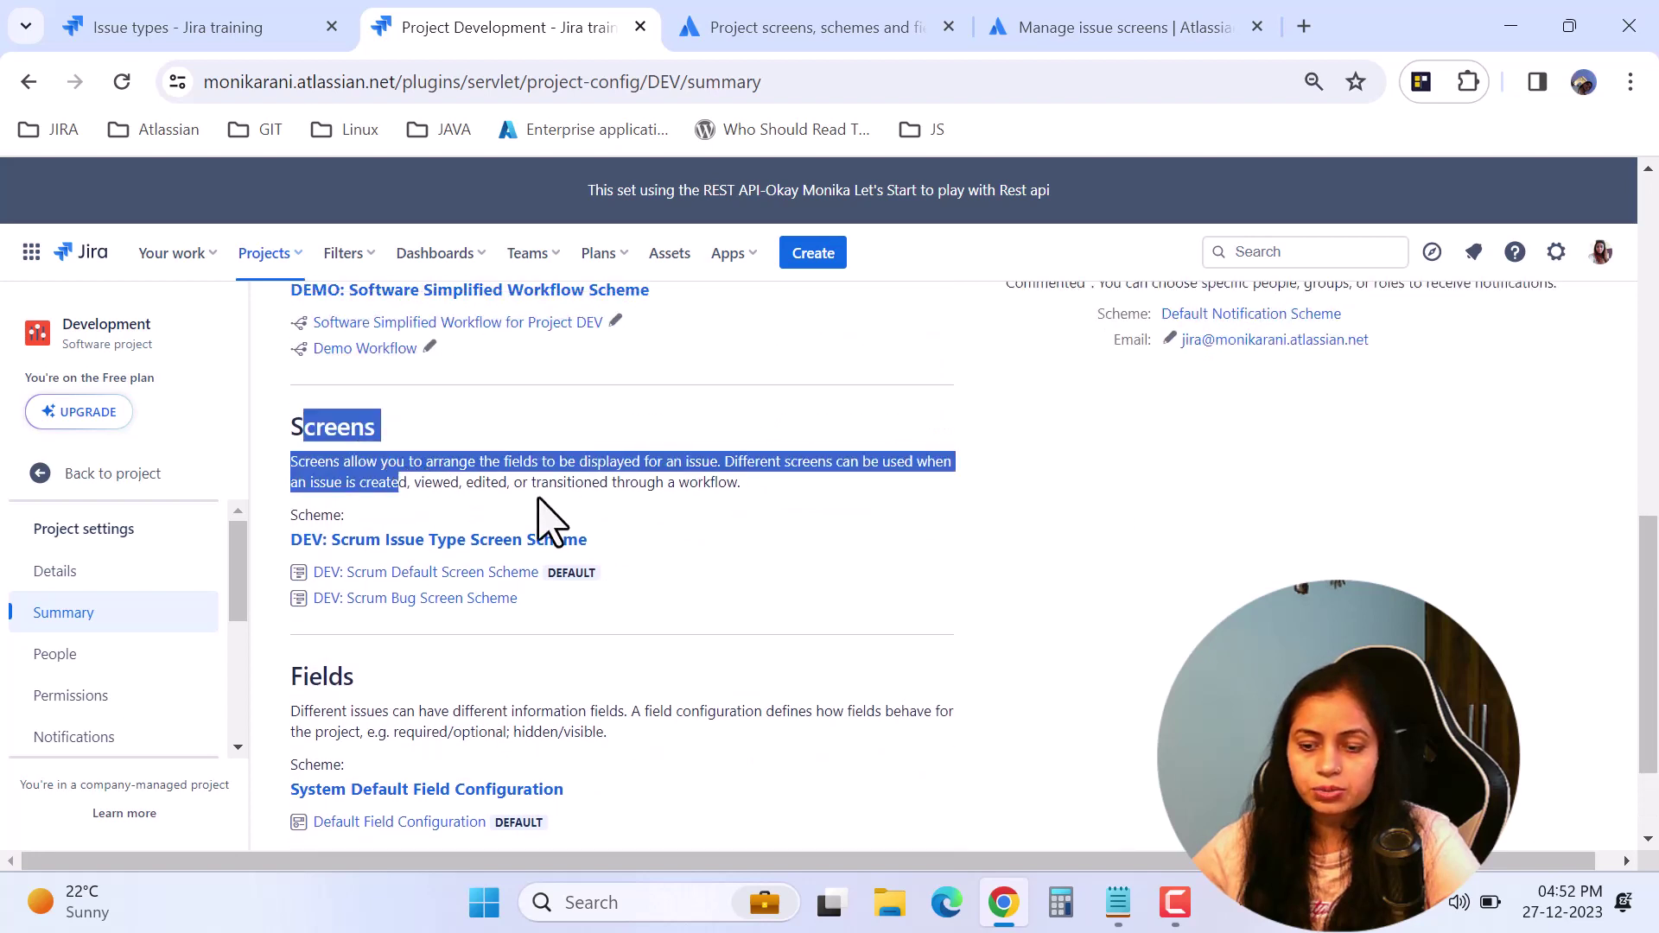
left_click(1163, 554)
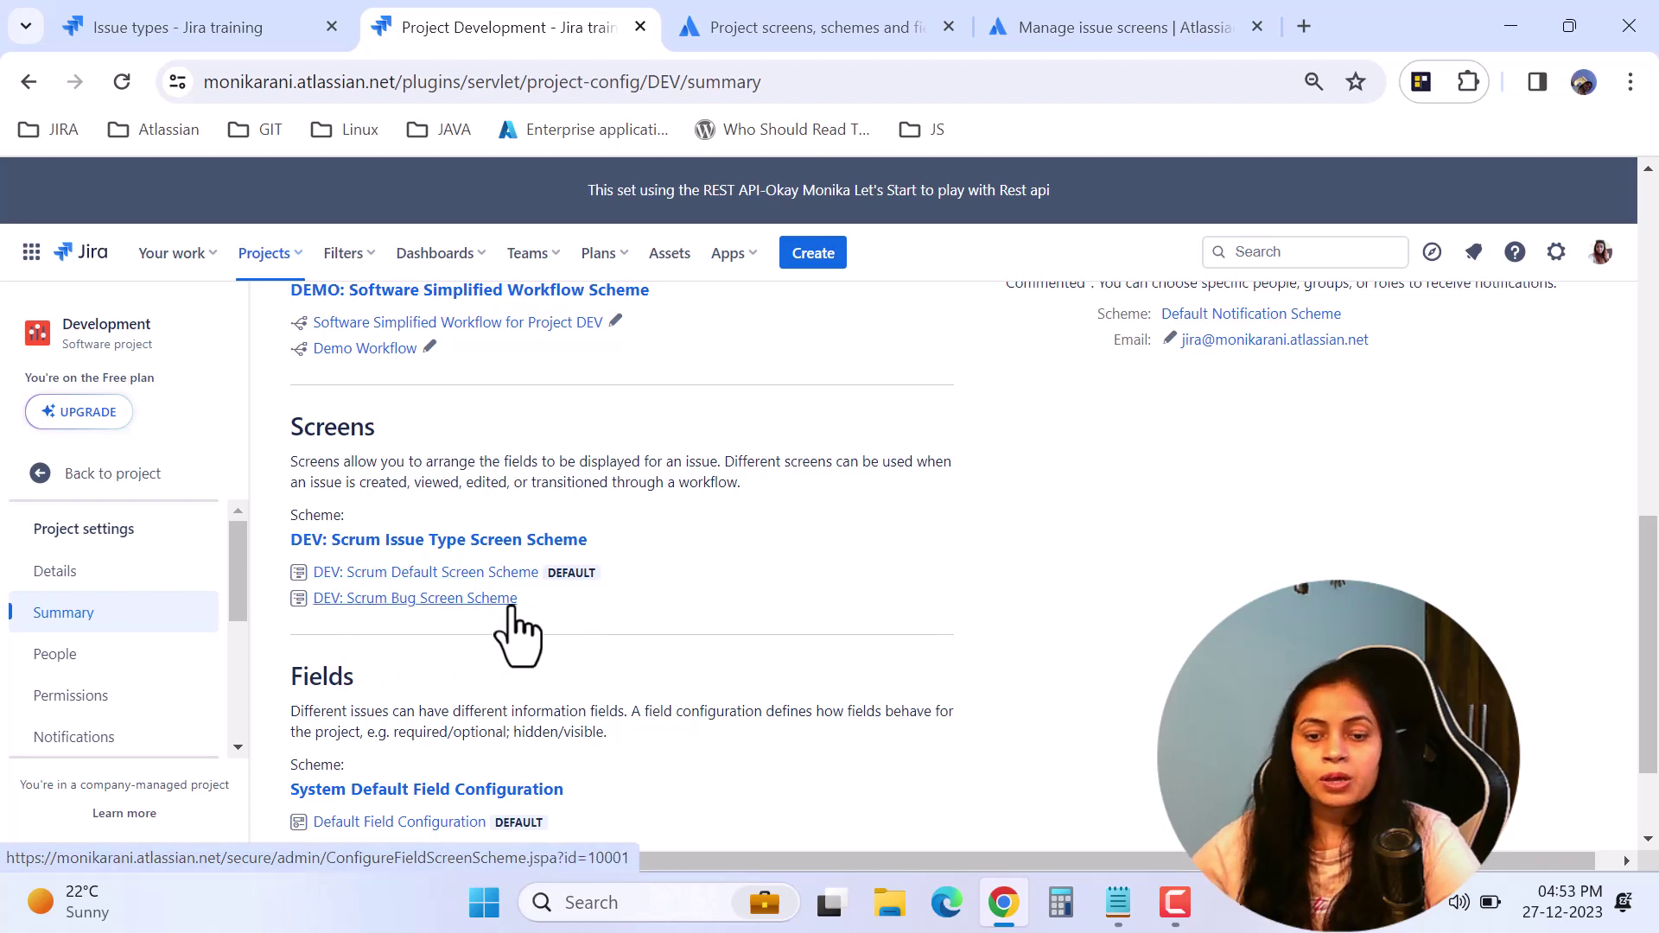
Step: Return to the Screens list in the issue settings and locate the screens belonging to the DEV project
left_click(138, 10)
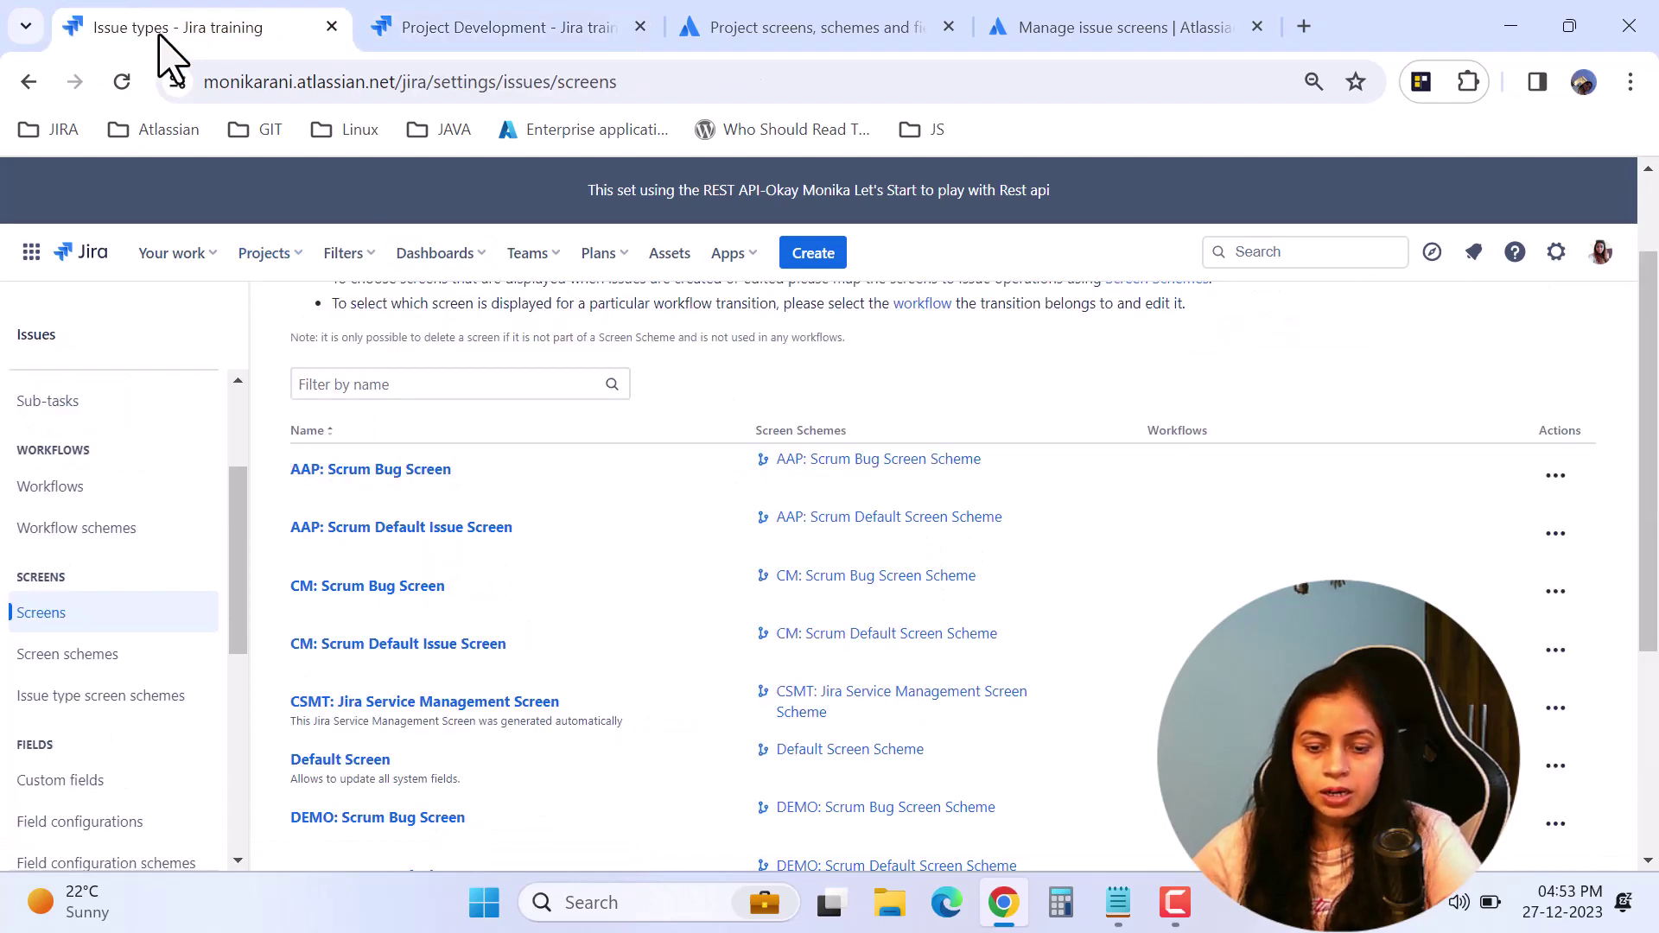
scroll(571, 730, "down", 3)
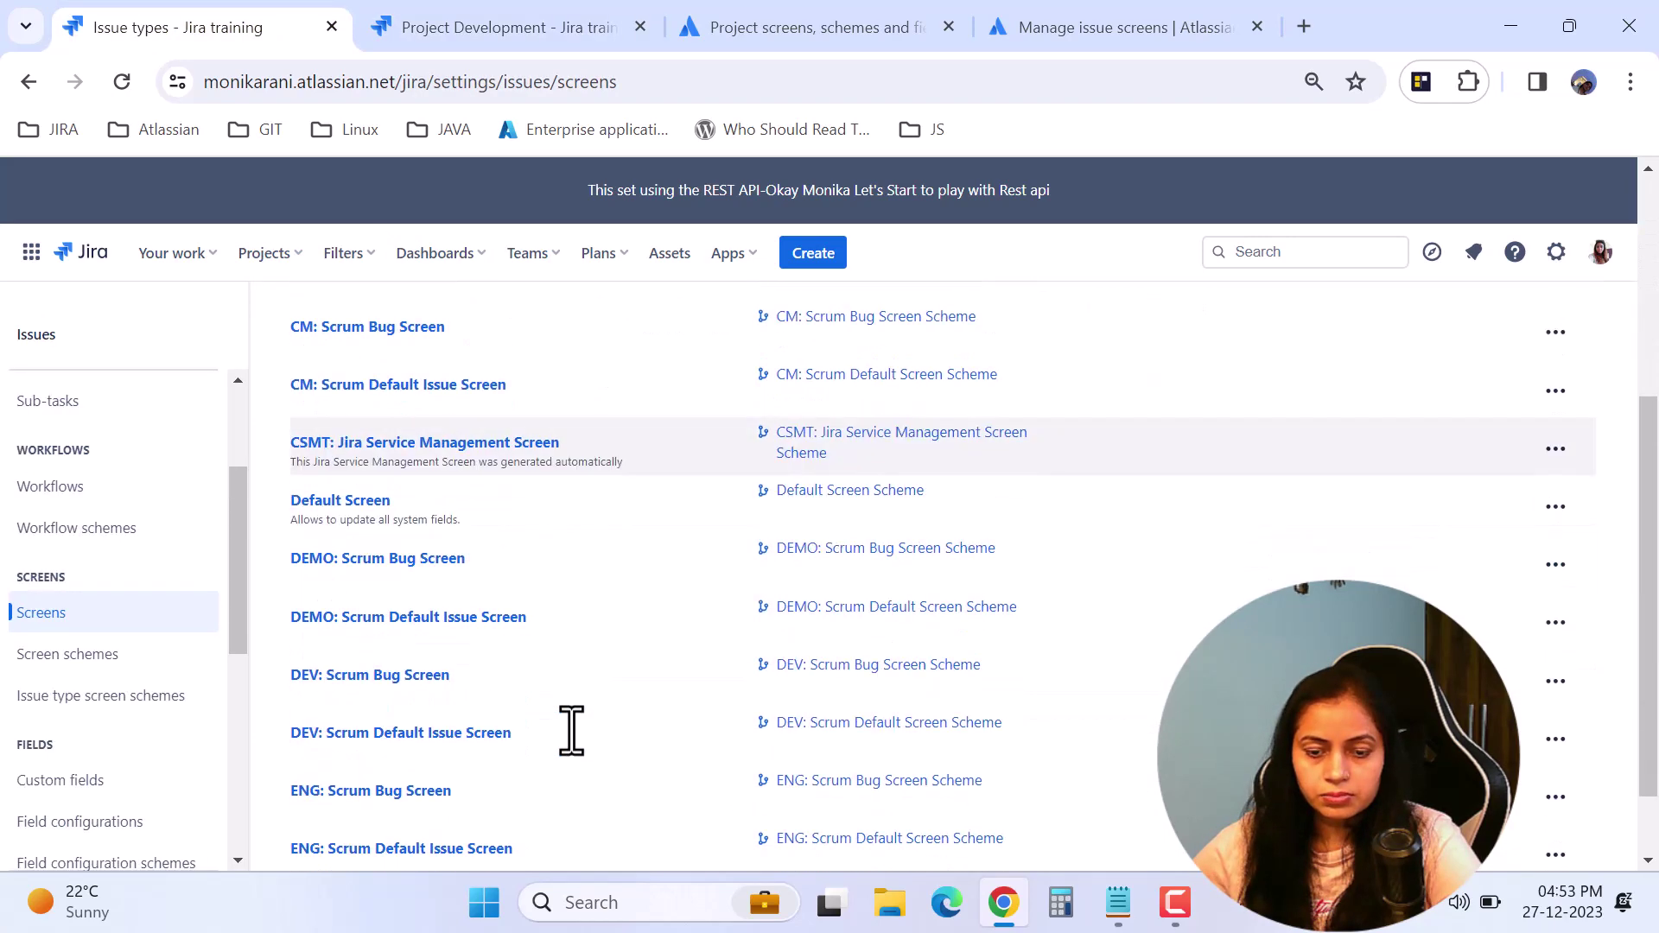
scroll(637, 622, "up", 5)
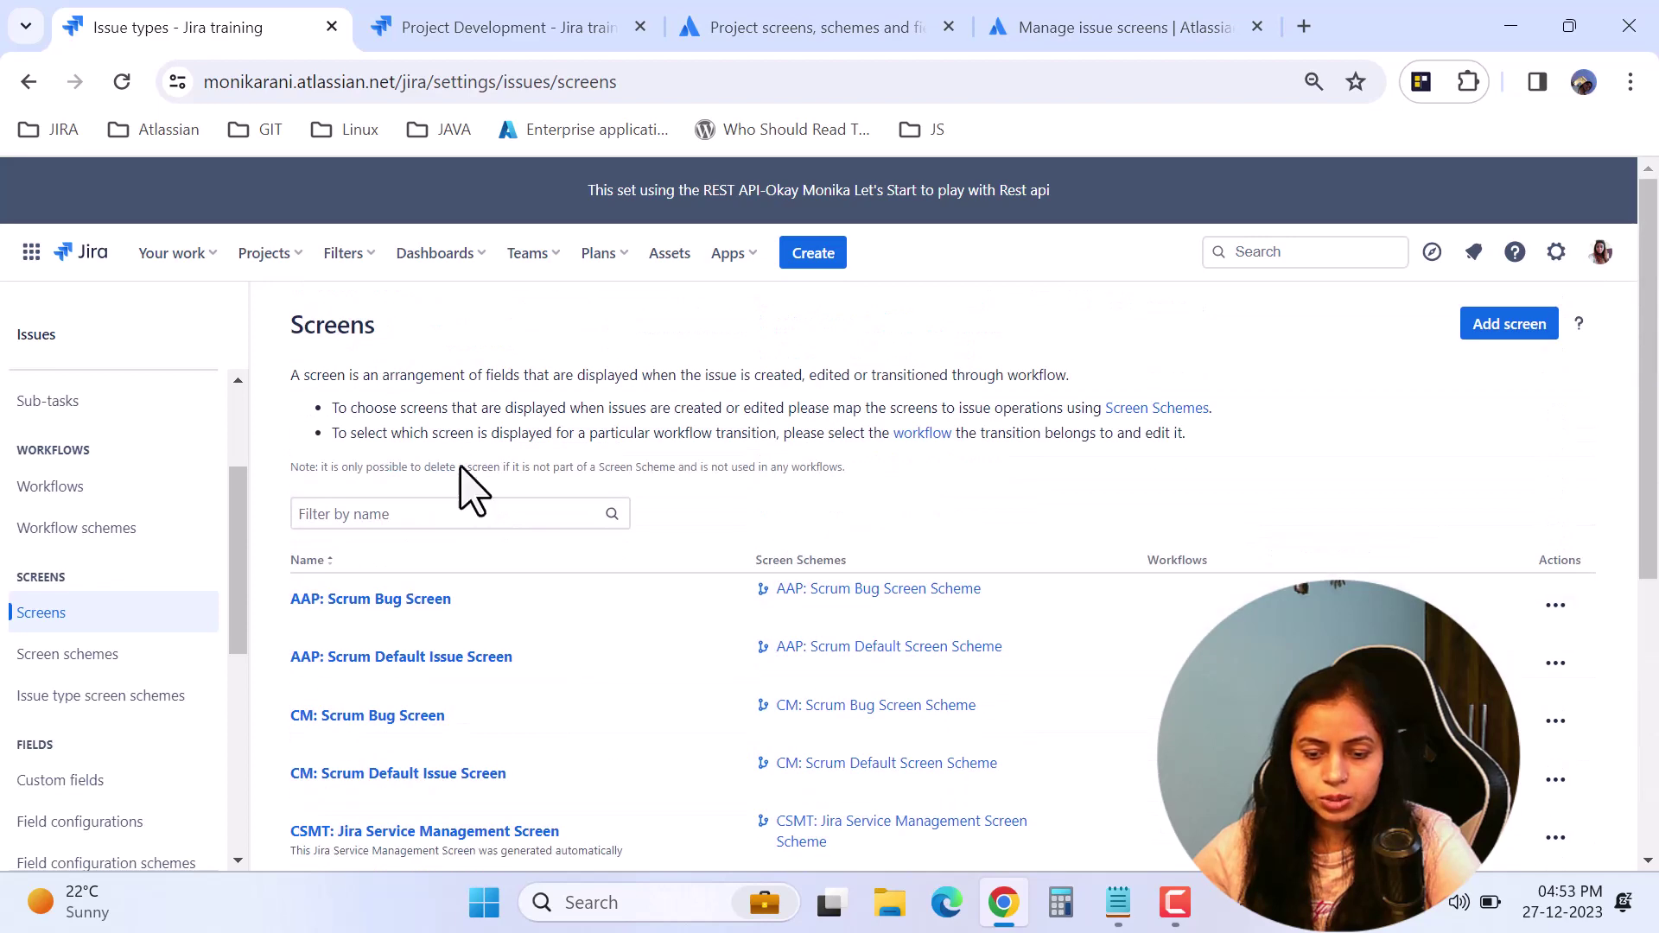
scroll(522, 666, "down", 3)
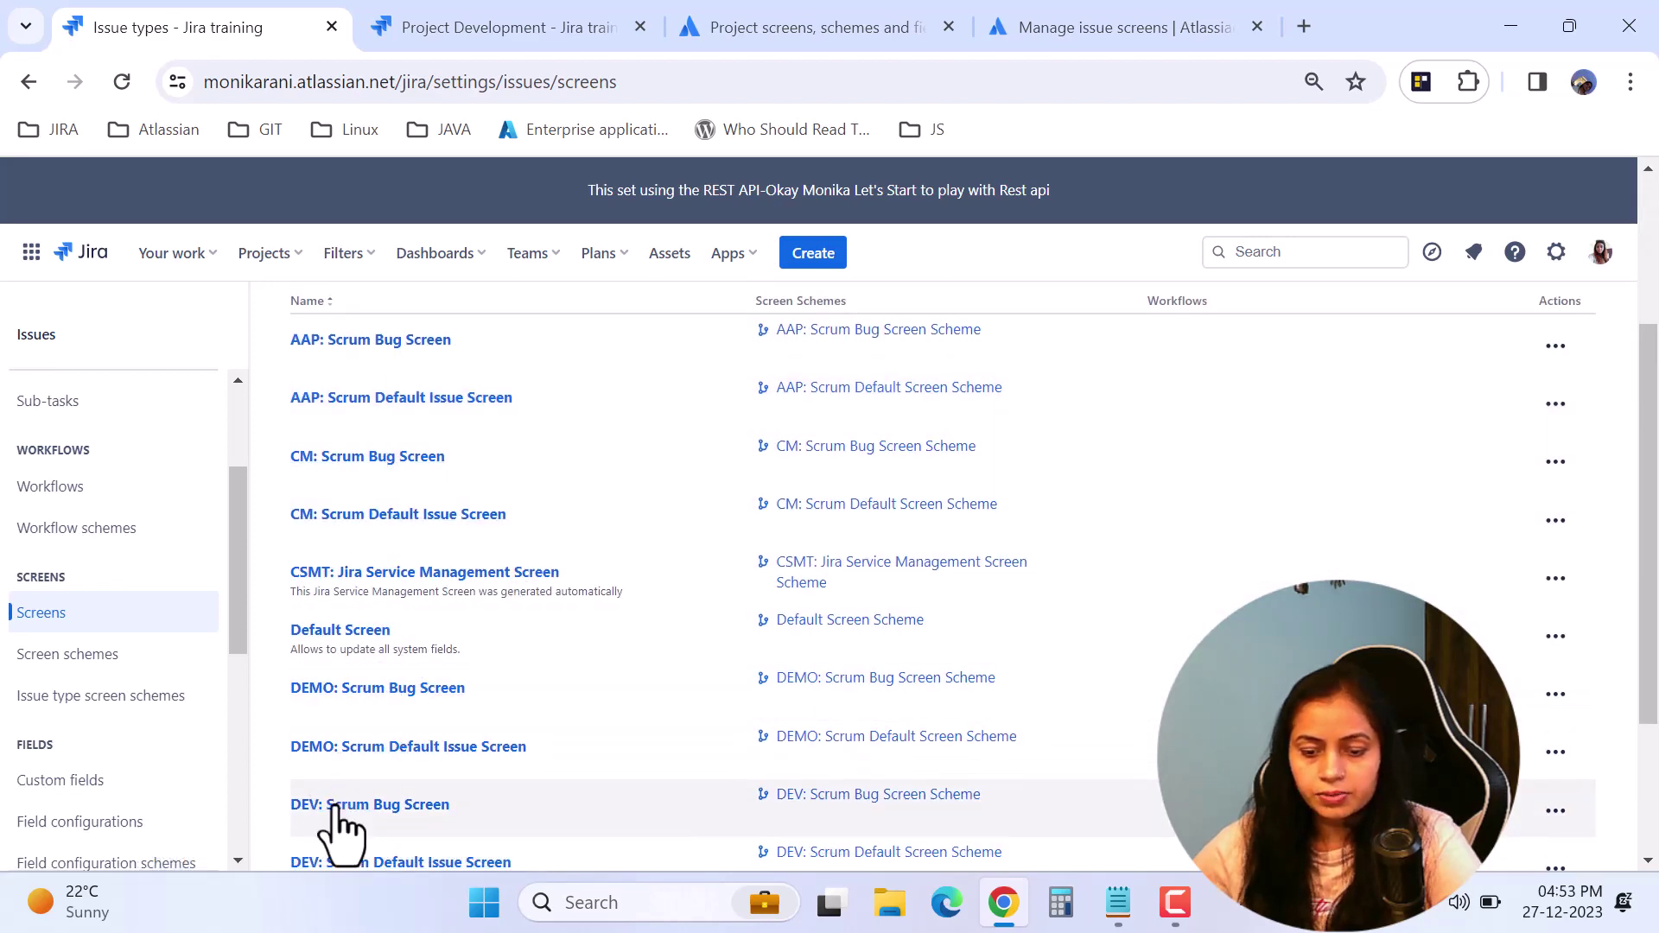
Step: Locate DEV: Scrum Default Issue Screen in the Screens list and open its field configuration
scroll(415, 834, "down", 1)
scroll(448, 804, "down", 1)
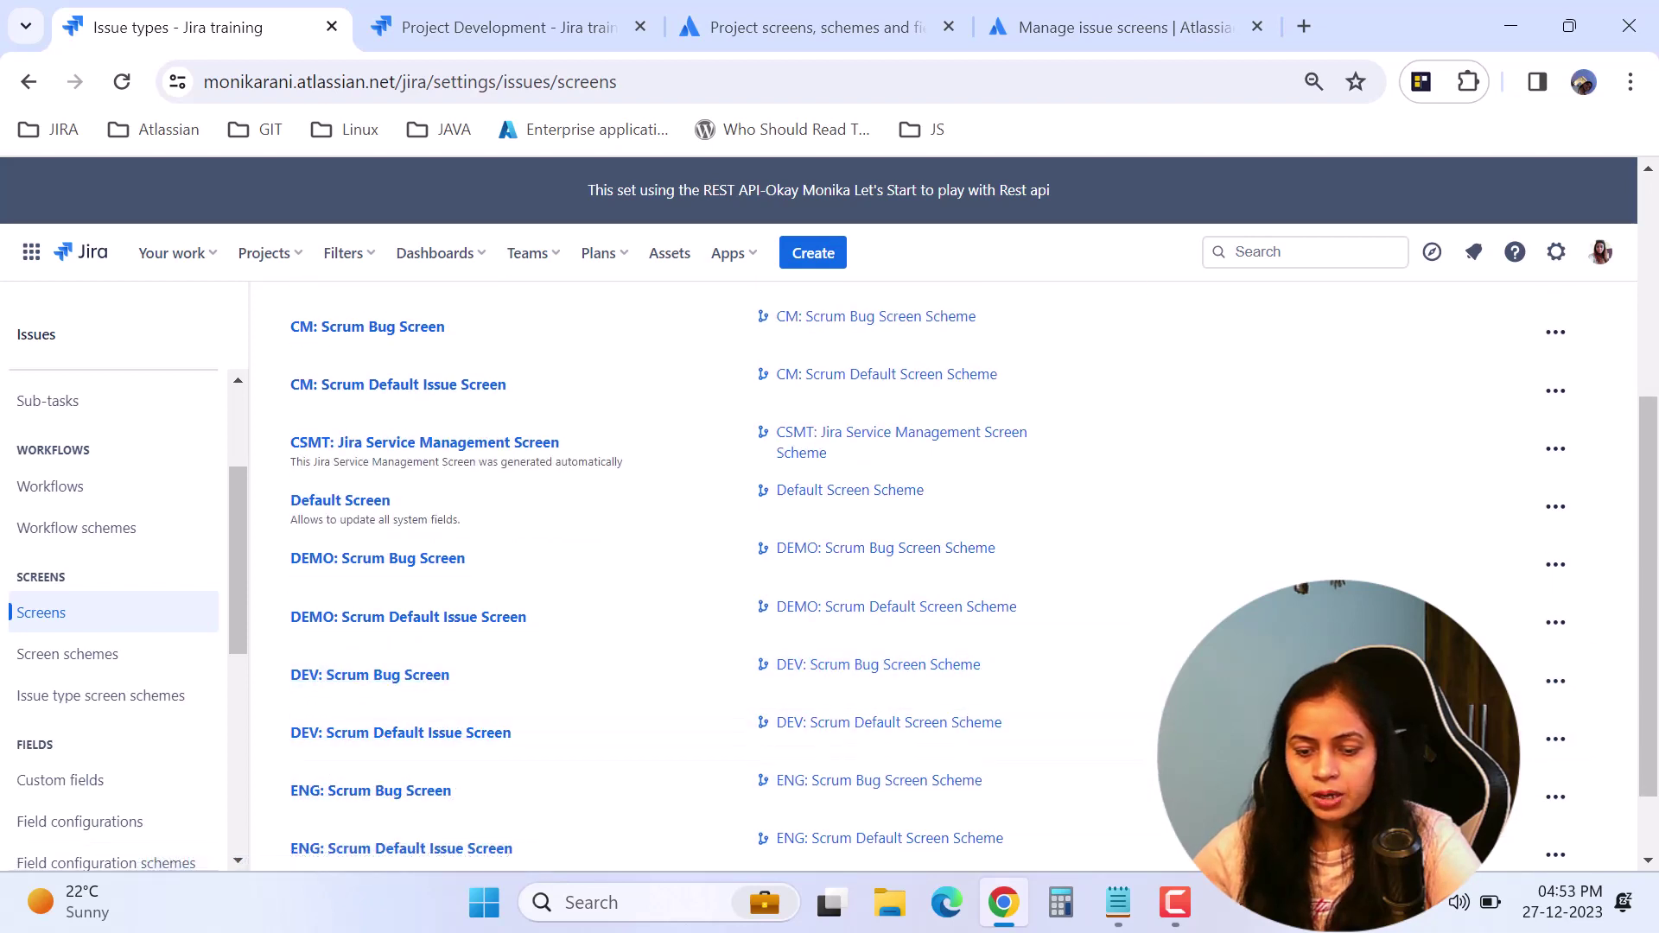
left_click(1174, 902)
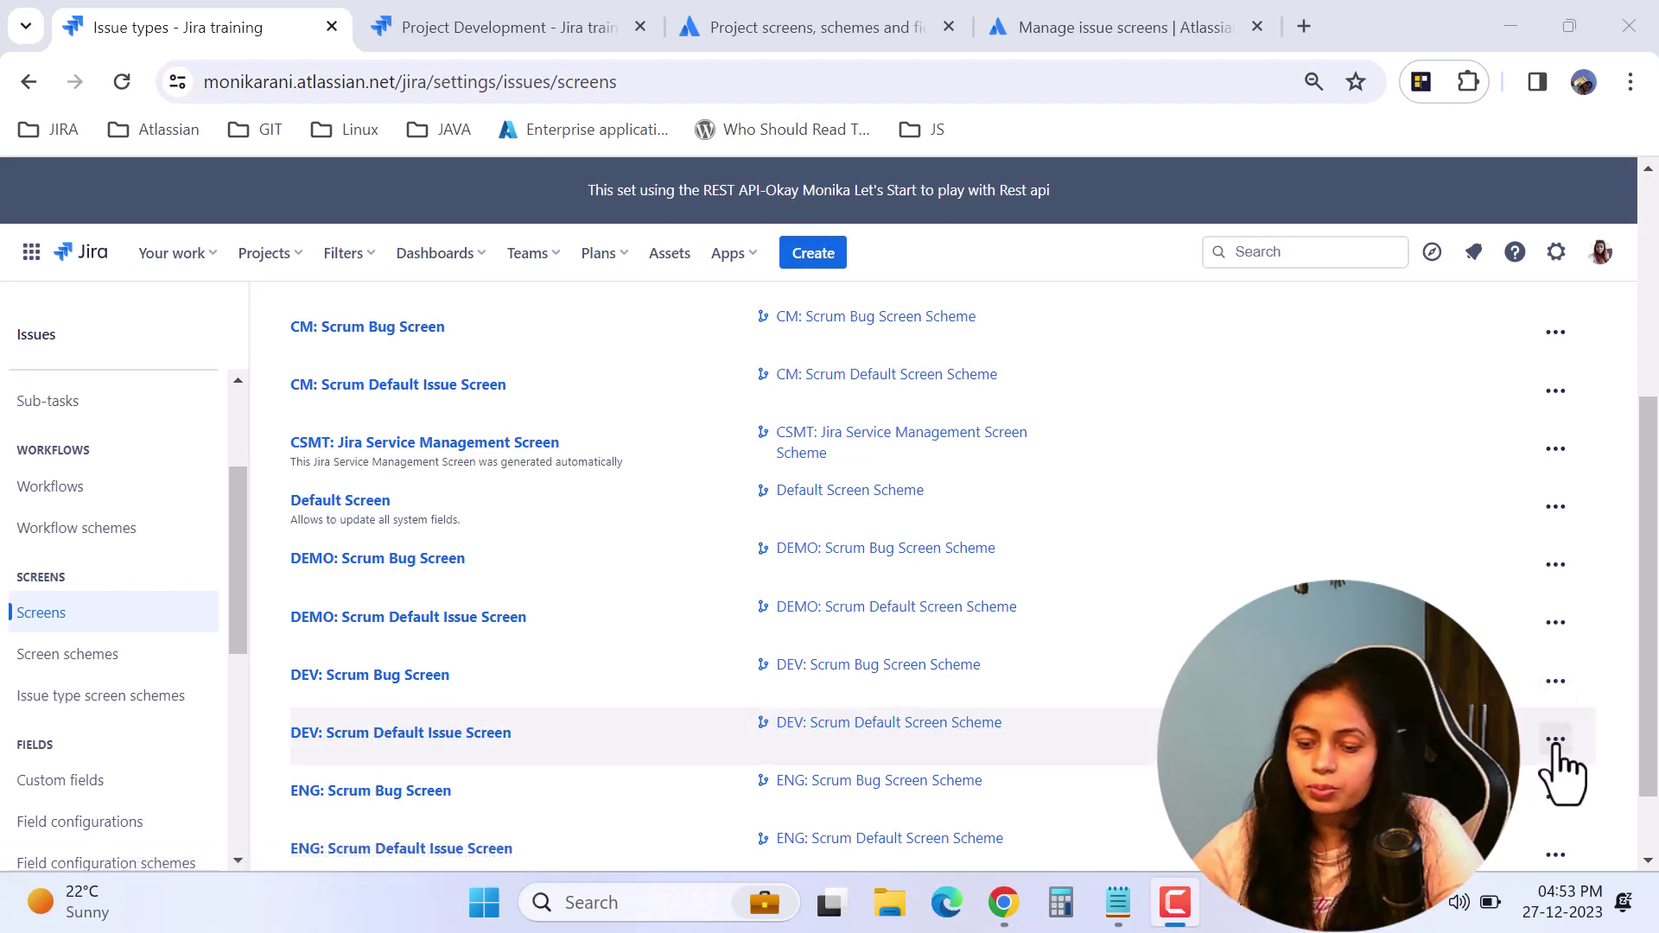
left_click(450, 738)
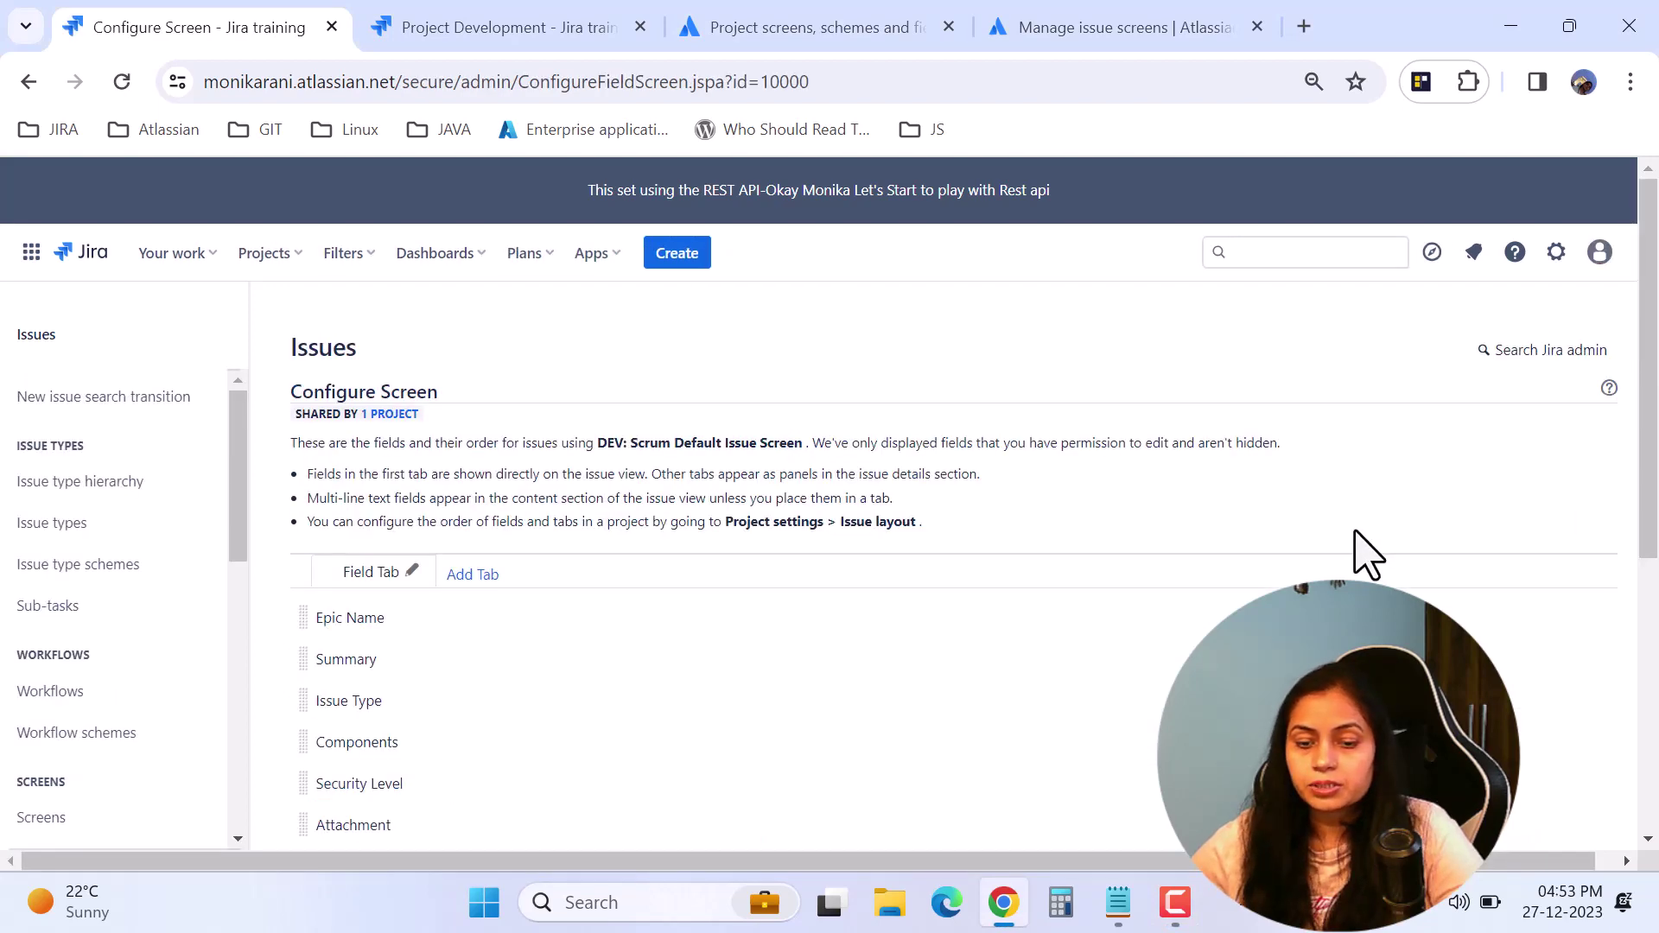
Step: Move the Security Level field above Components in the screen's field order
scroll(1368, 553, "down", 3)
scroll(1368, 553, "up", 1)
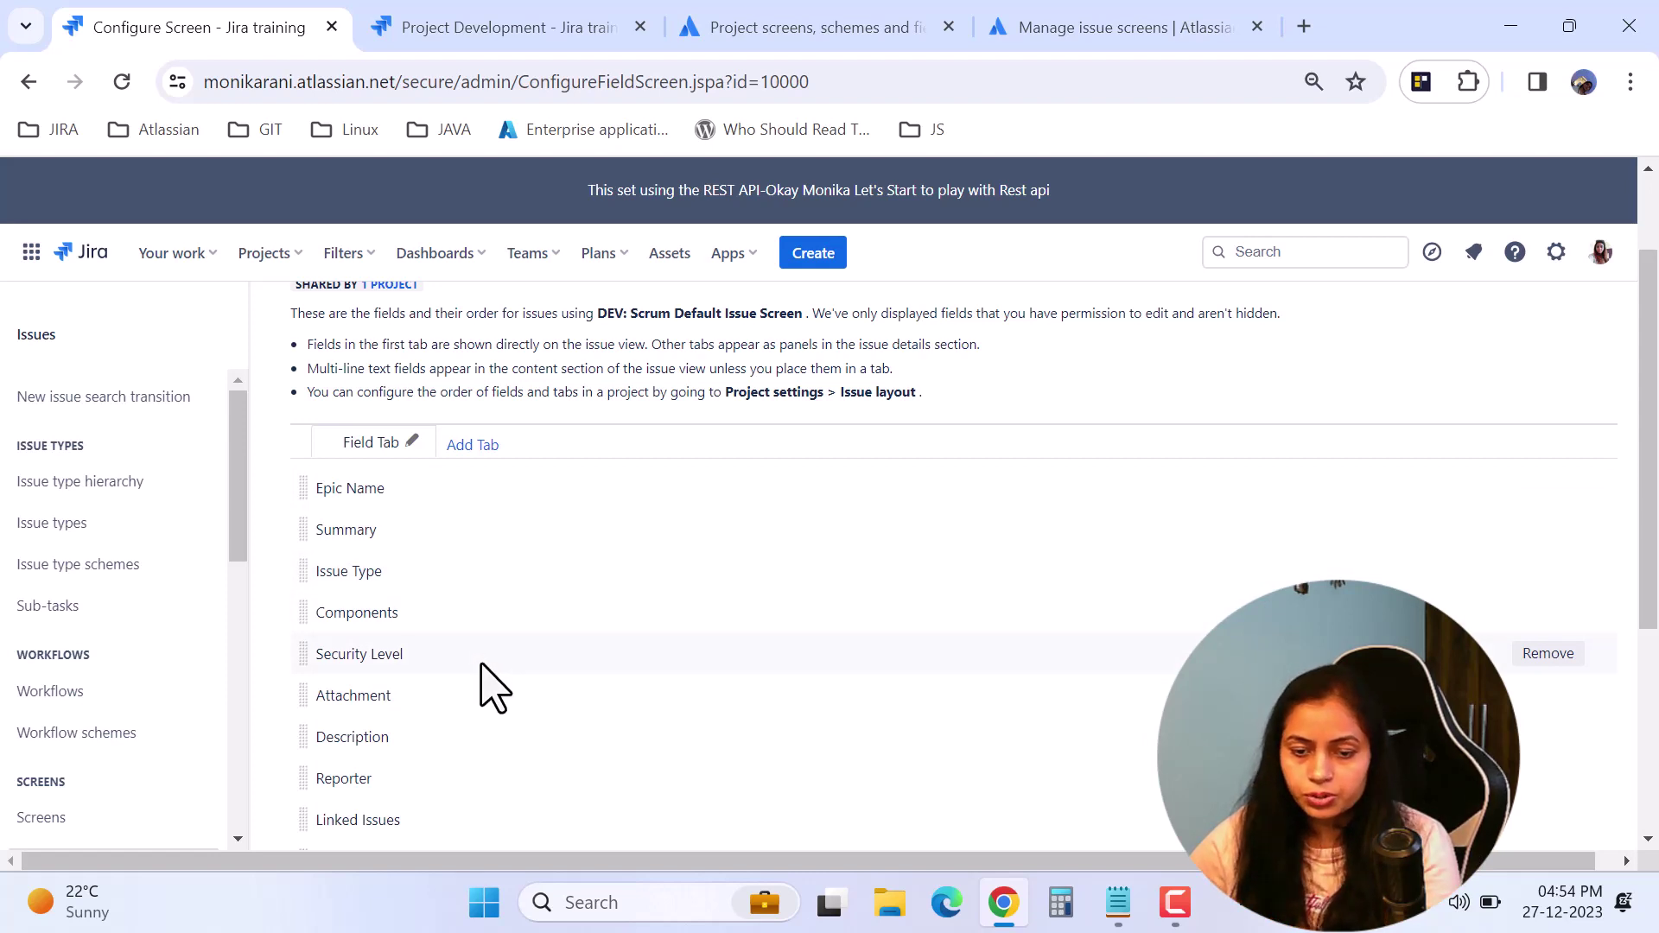
scroll(482, 687, "down", 1)
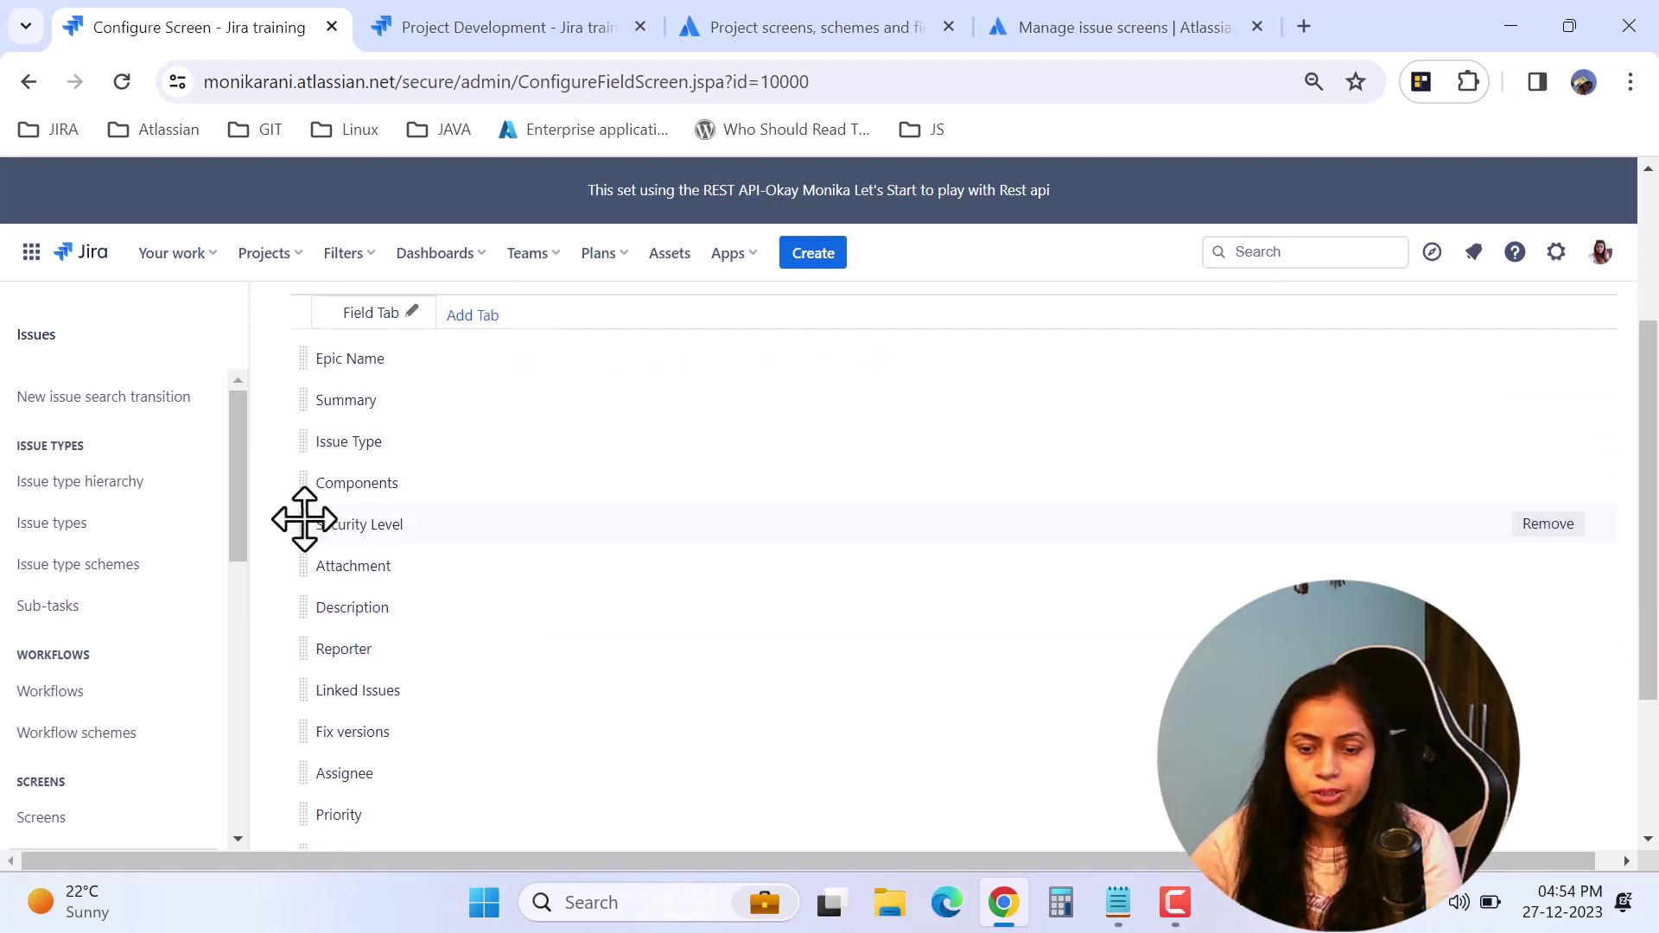
left_click_drag(304, 500, 311, 481)
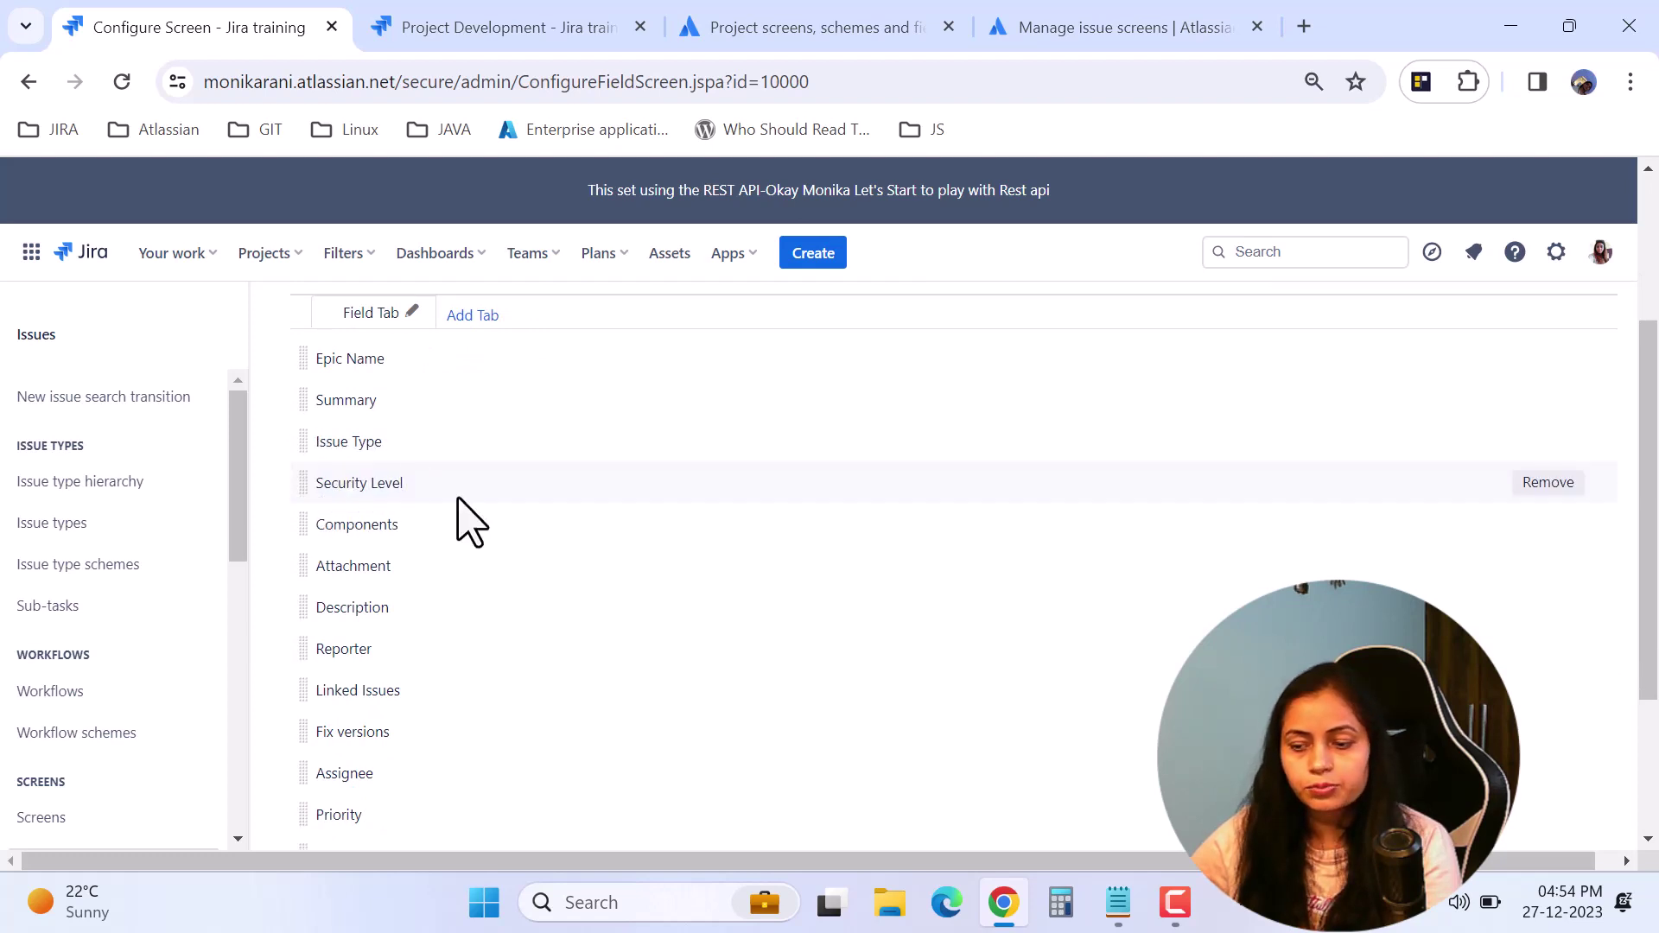
scroll(645, 579, "up", 1)
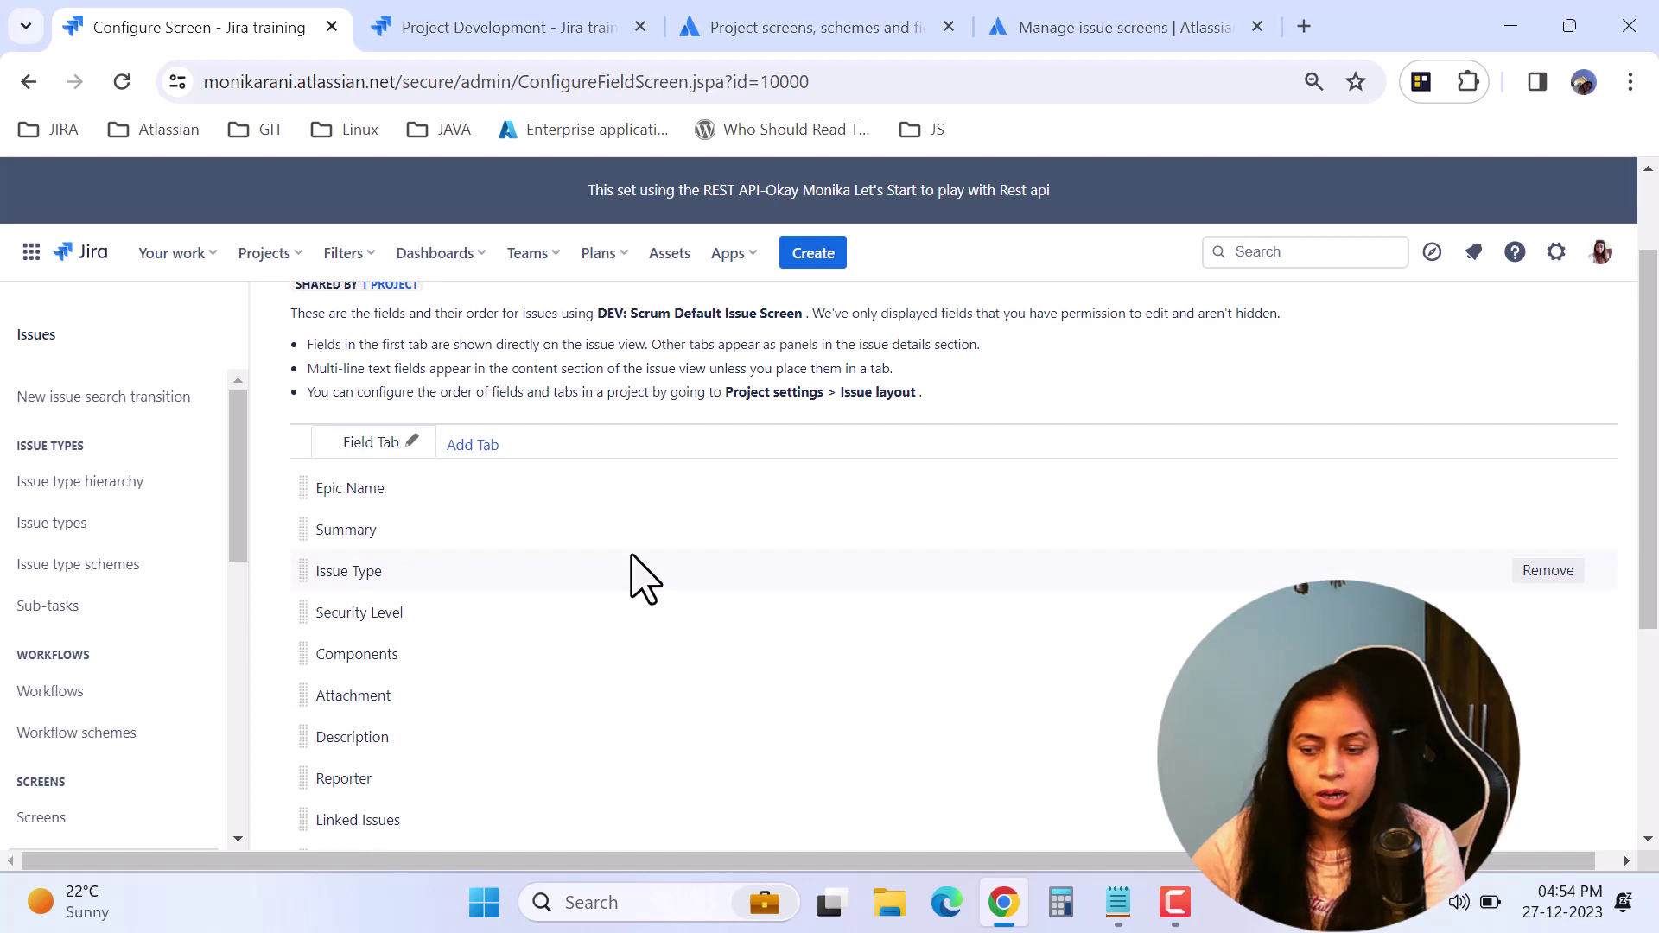
Step: Remove the Fix versions field from DEV: Scrum Default Issue Screen
scroll(633, 558, "down", 5)
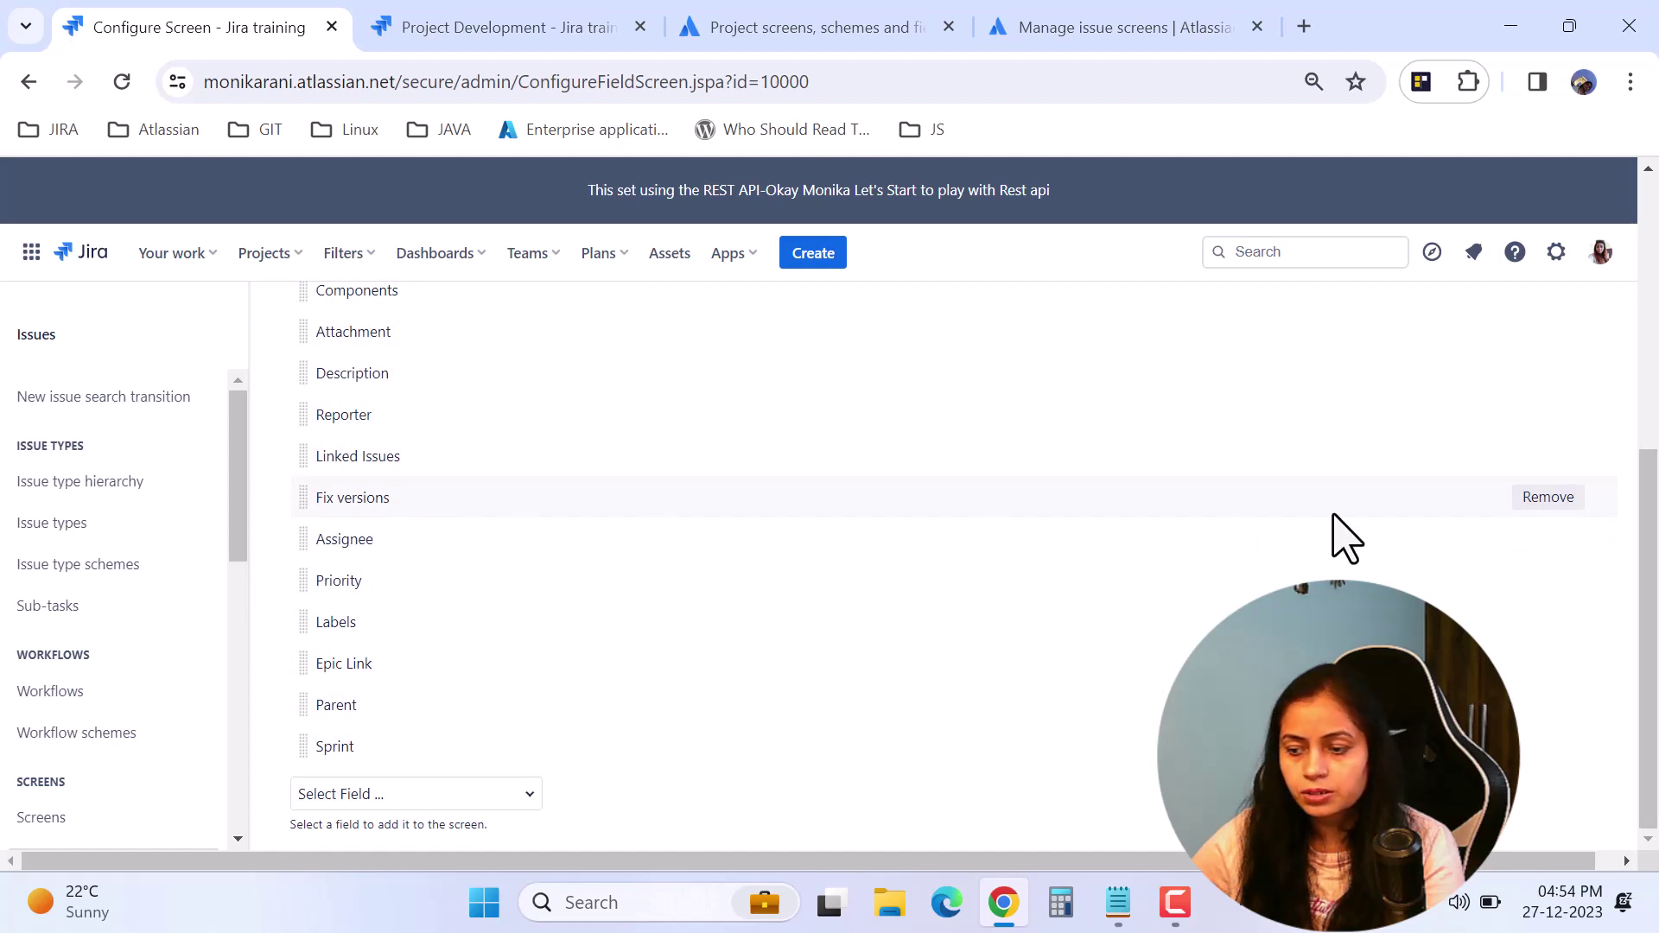
left_click(1543, 506)
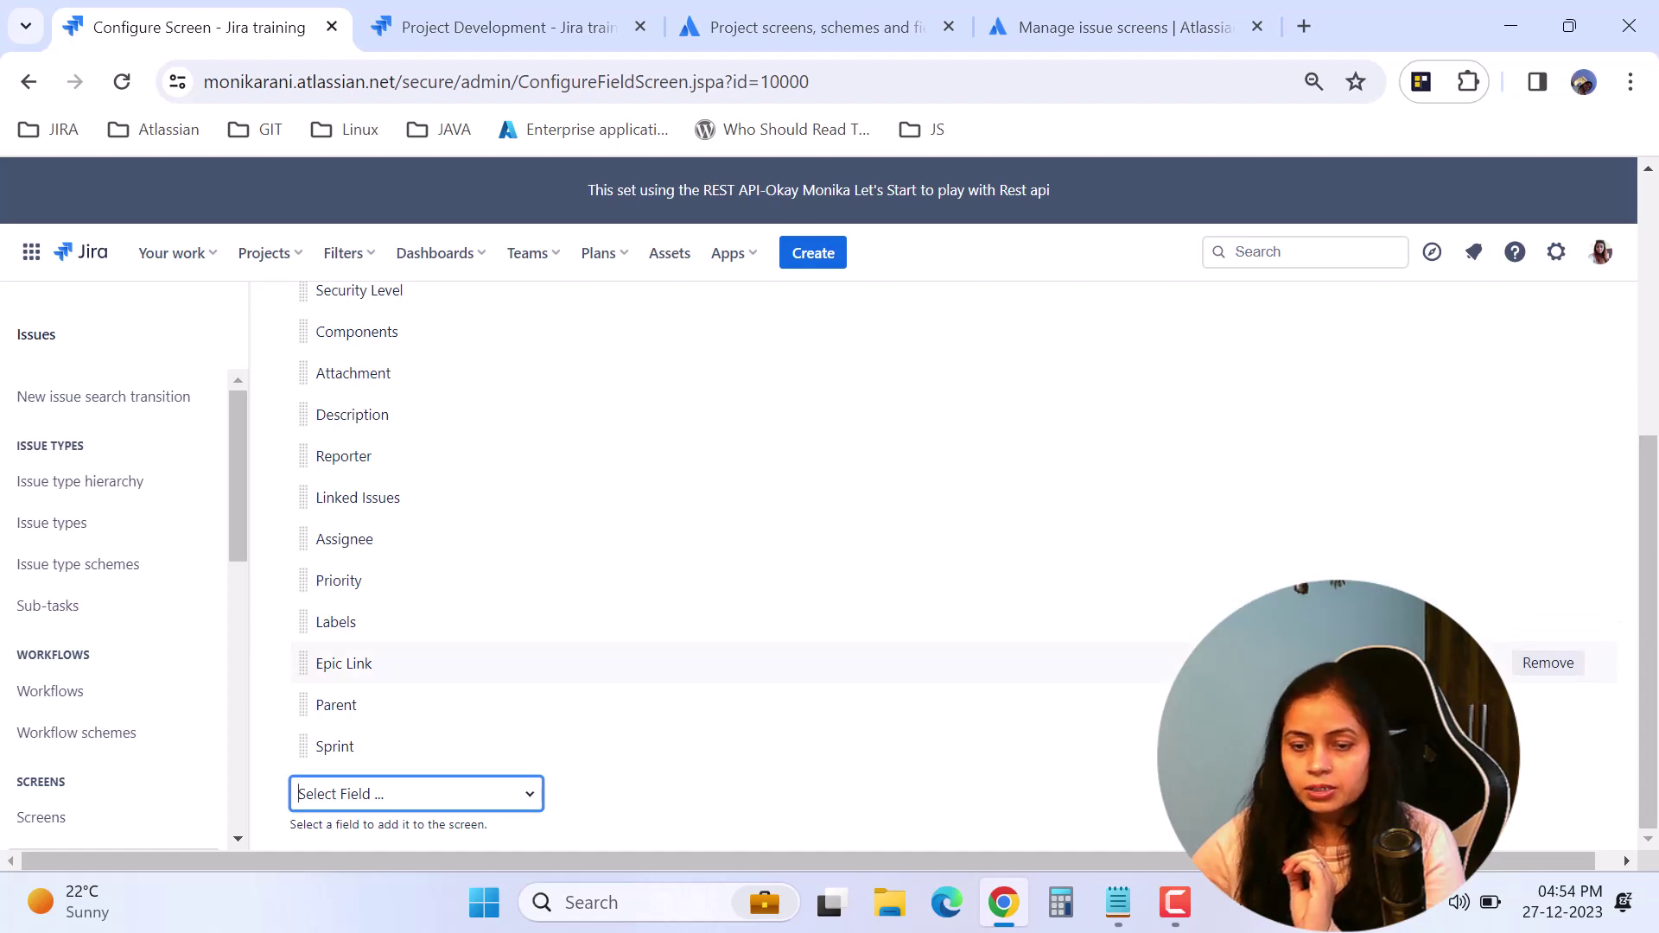
scroll(951, 562, "up", 4)
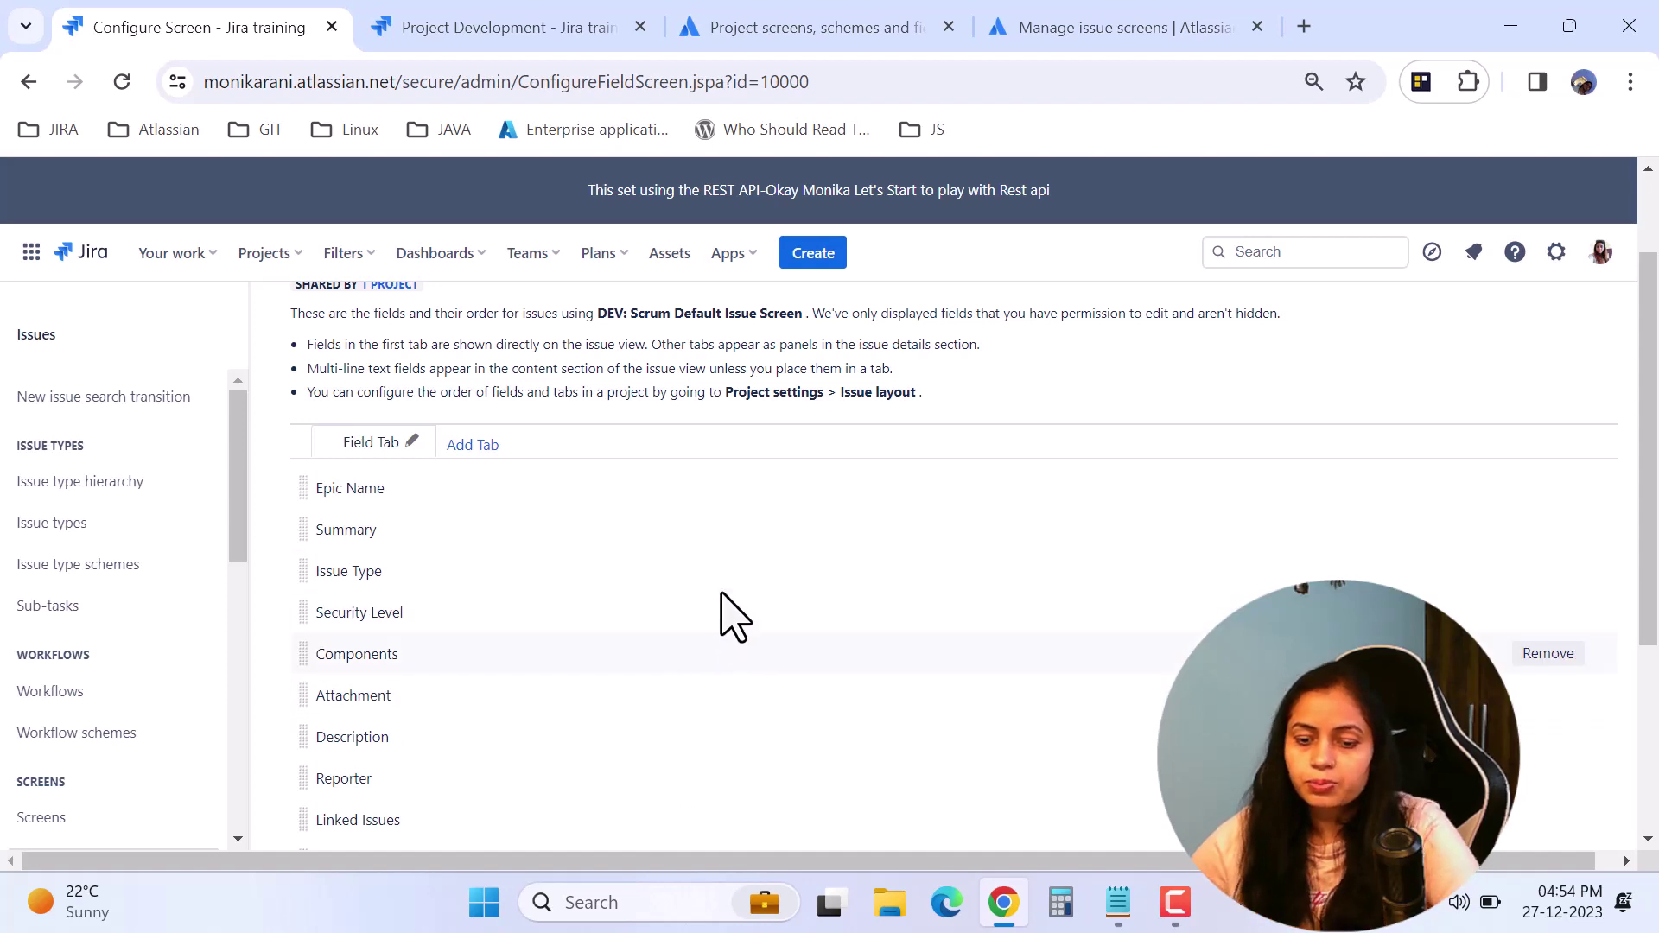
Step: Add the Actual end and Actual start fields to DEV: Scrum Default Issue Screen
scroll(768, 577, "down", 4)
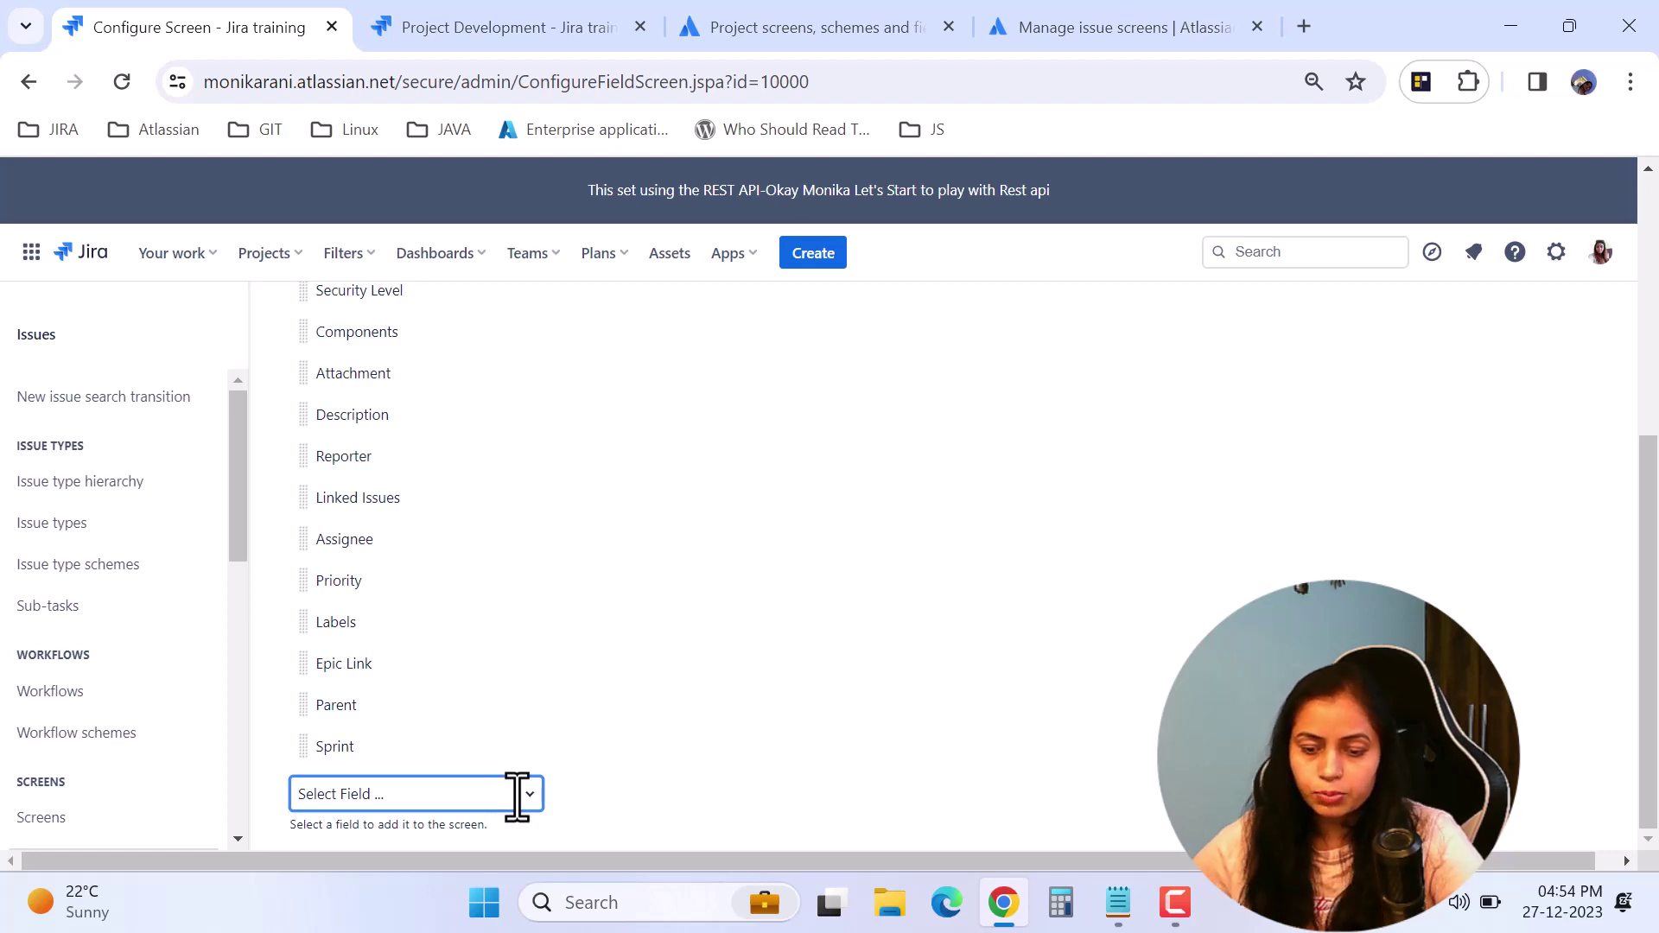
left_click(390, 793)
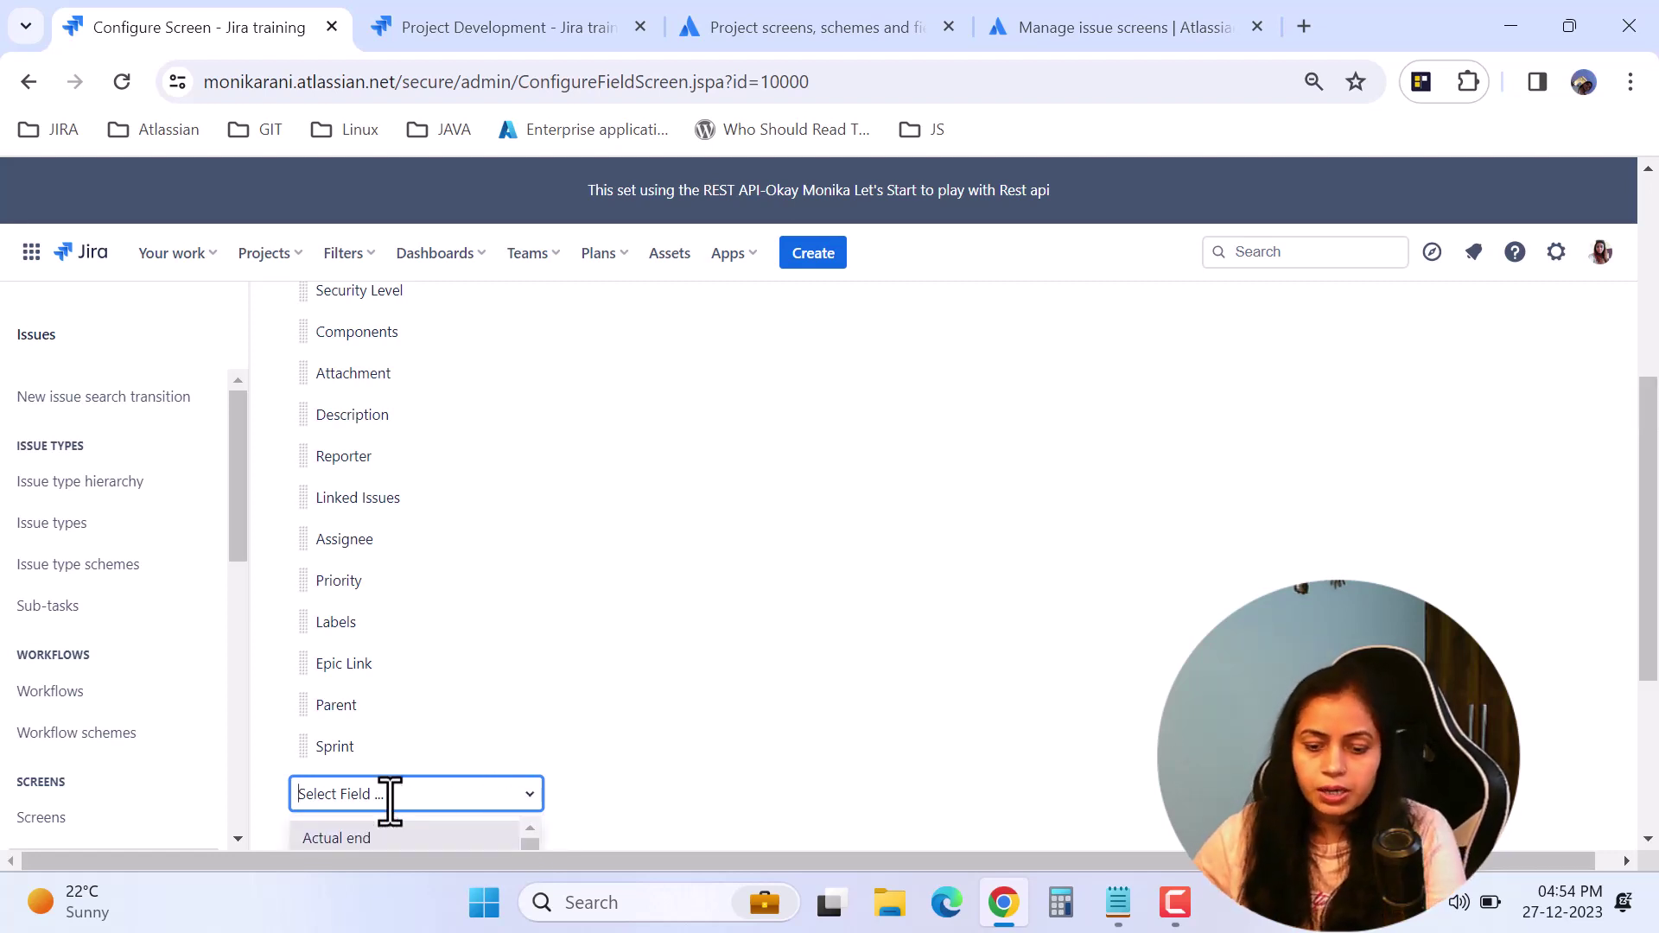
scroll(553, 700, "down", 3)
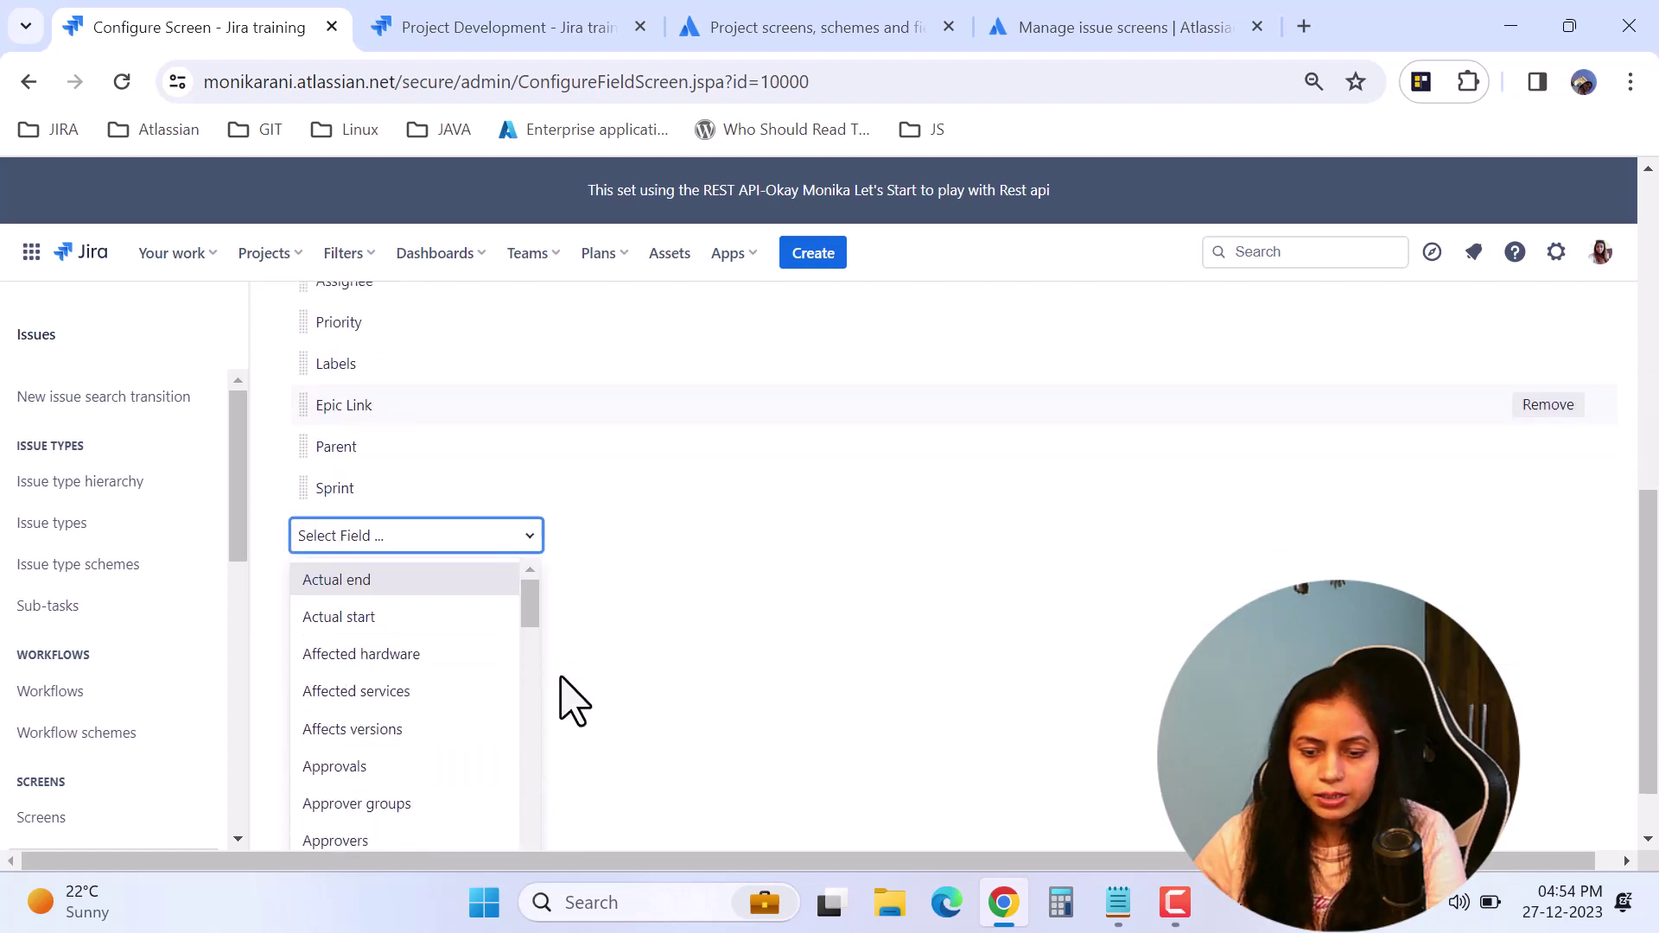
left_click(353, 587)
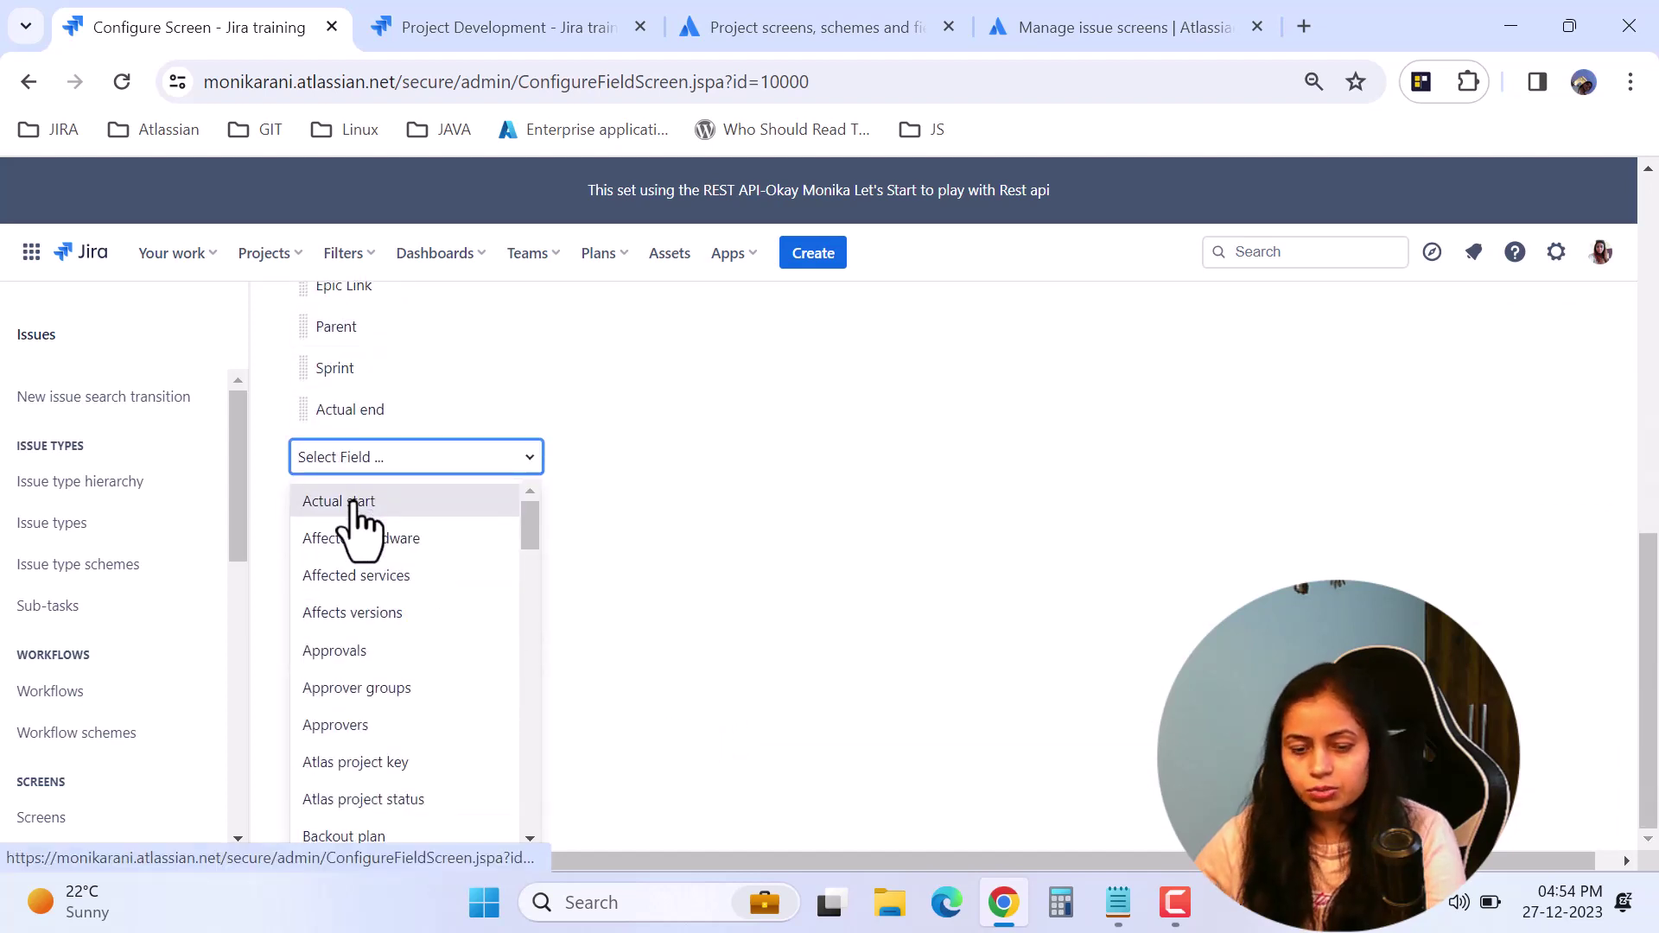
left_click(352, 505)
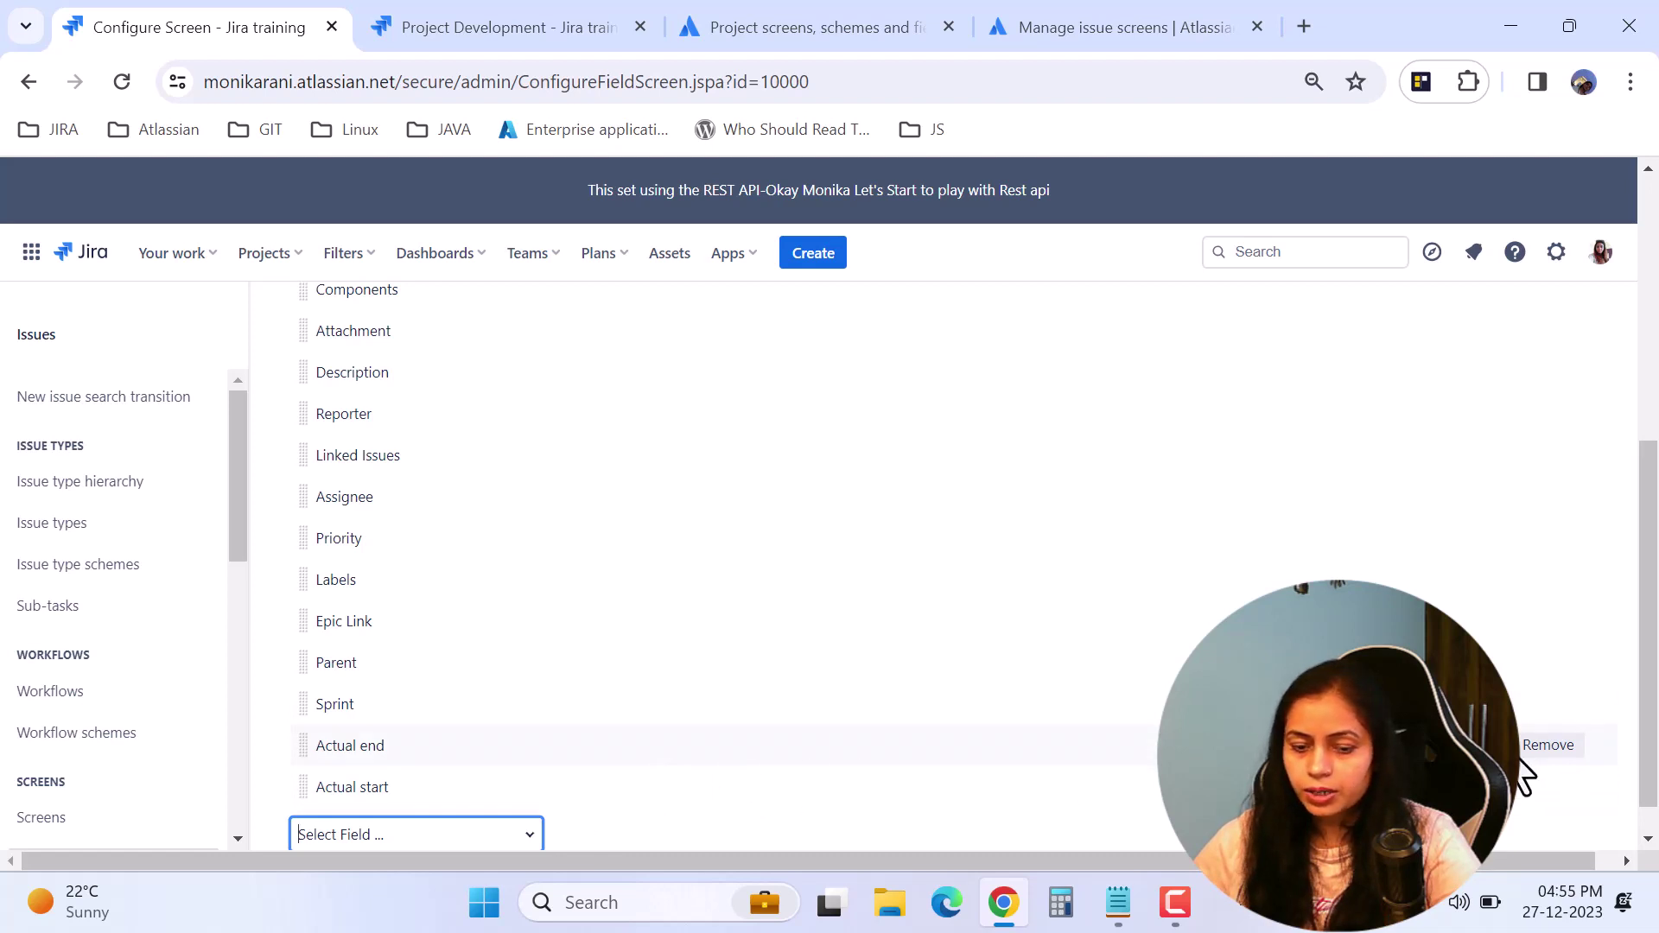
Step: Remove the Actual end and Actual start fields from the screen and check the remaining field list
left_click(1535, 748)
left_click(1536, 748)
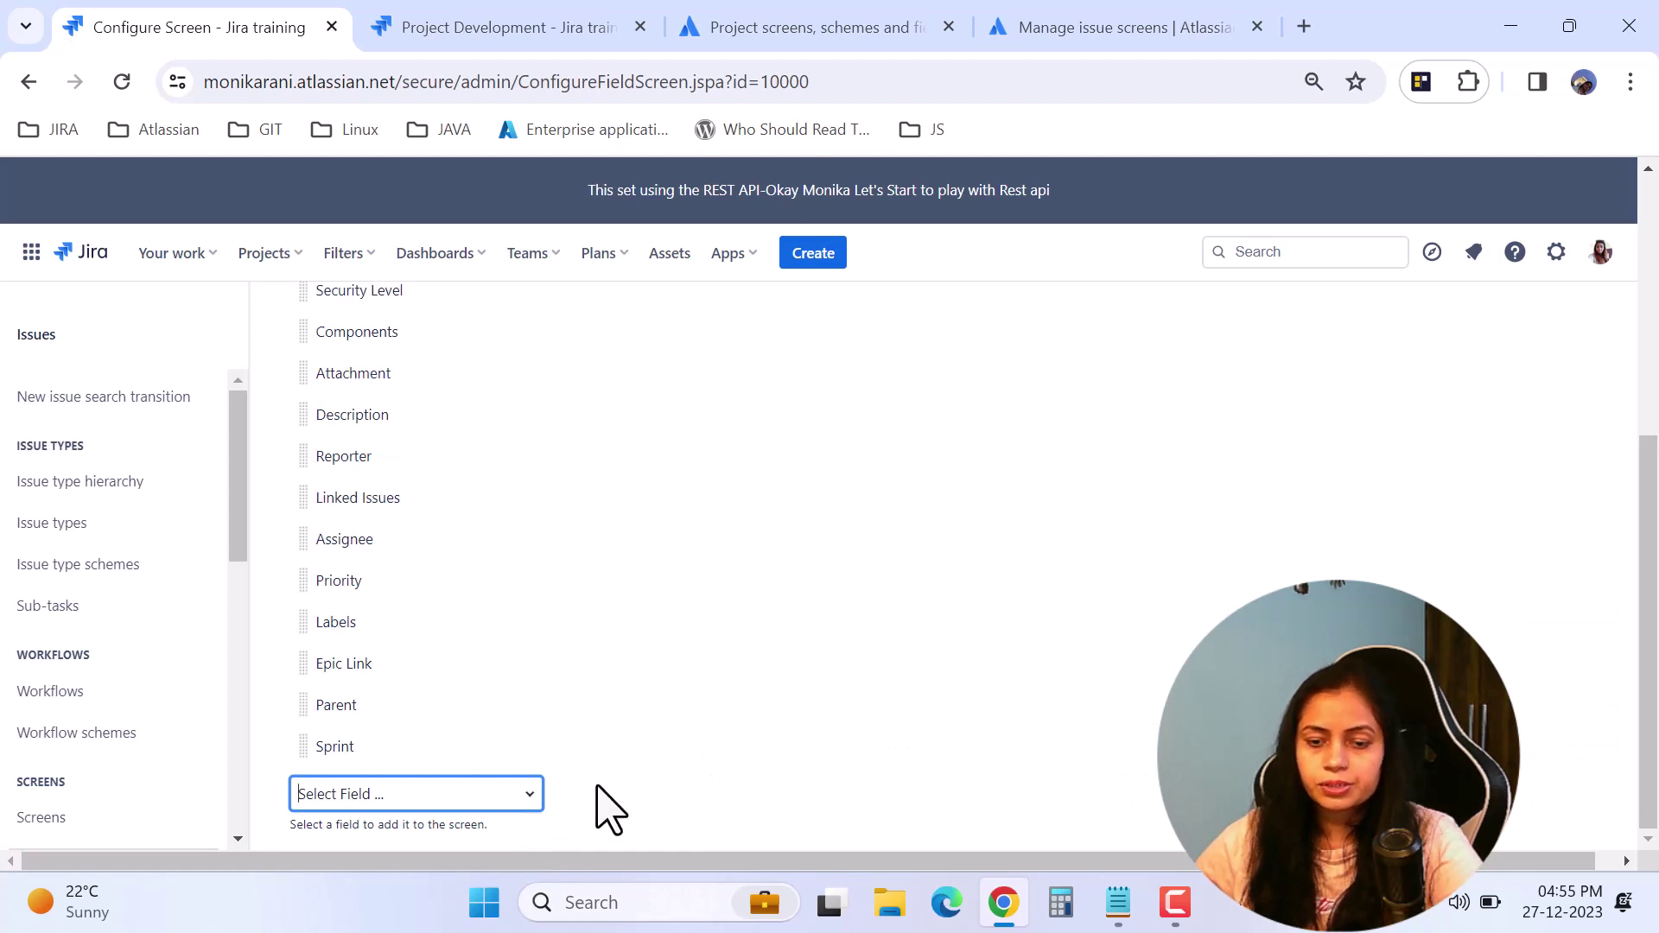
scroll(726, 711, "up", 1)
scroll(726, 711, "up", 2)
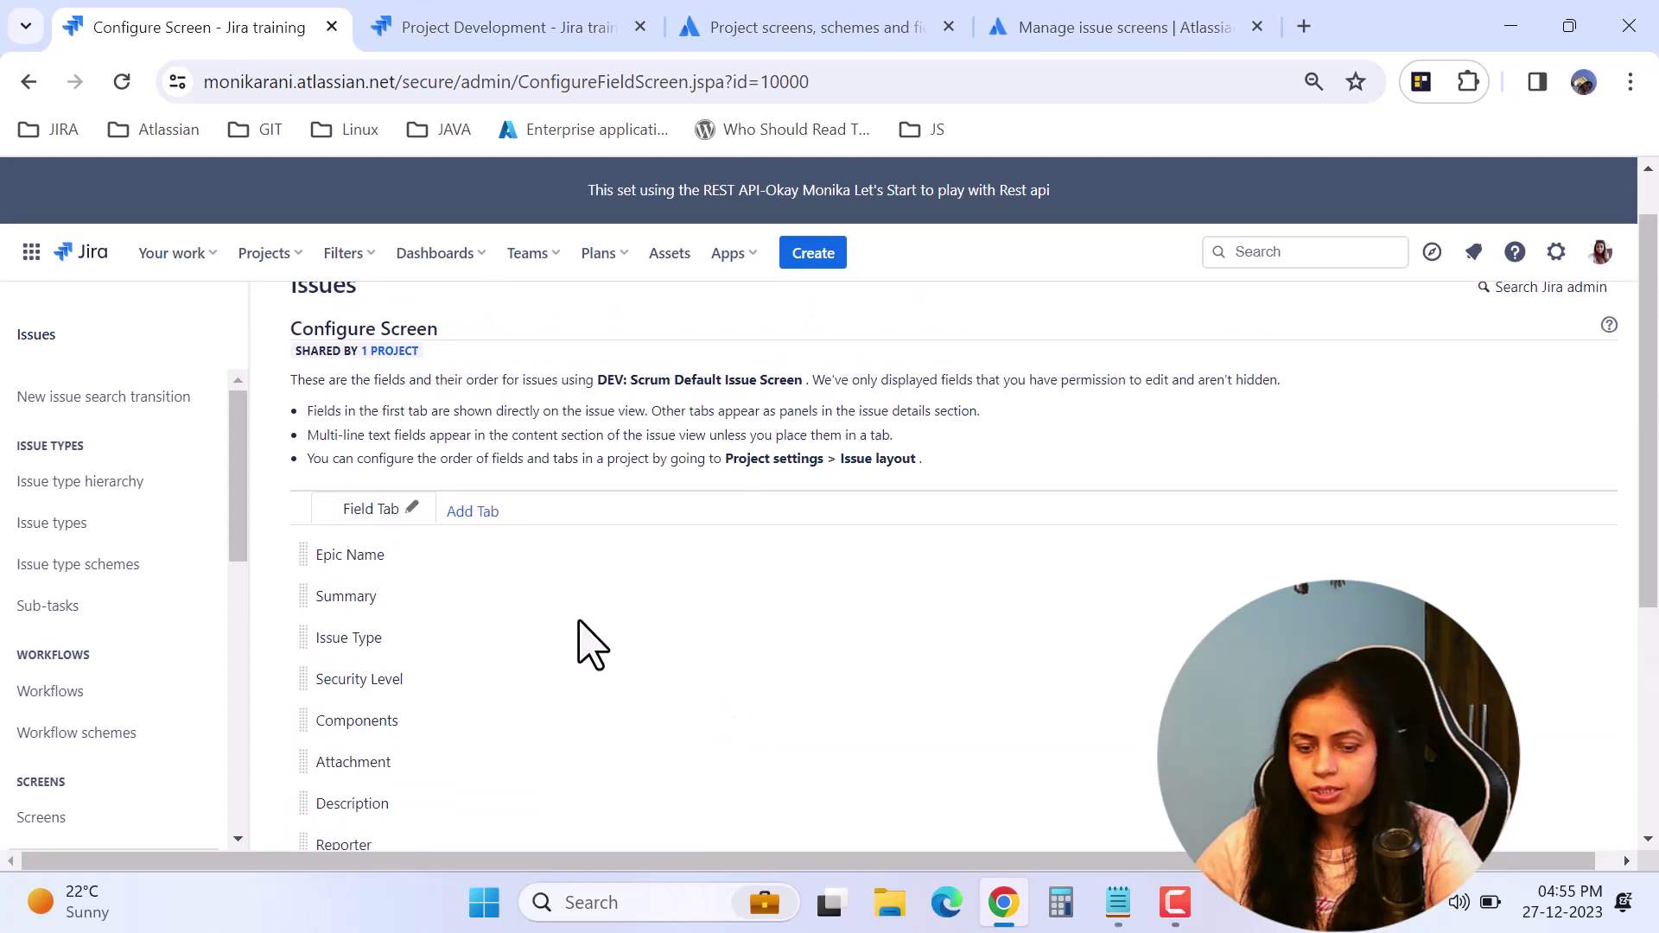
scroll(424, 742, "down", 1)
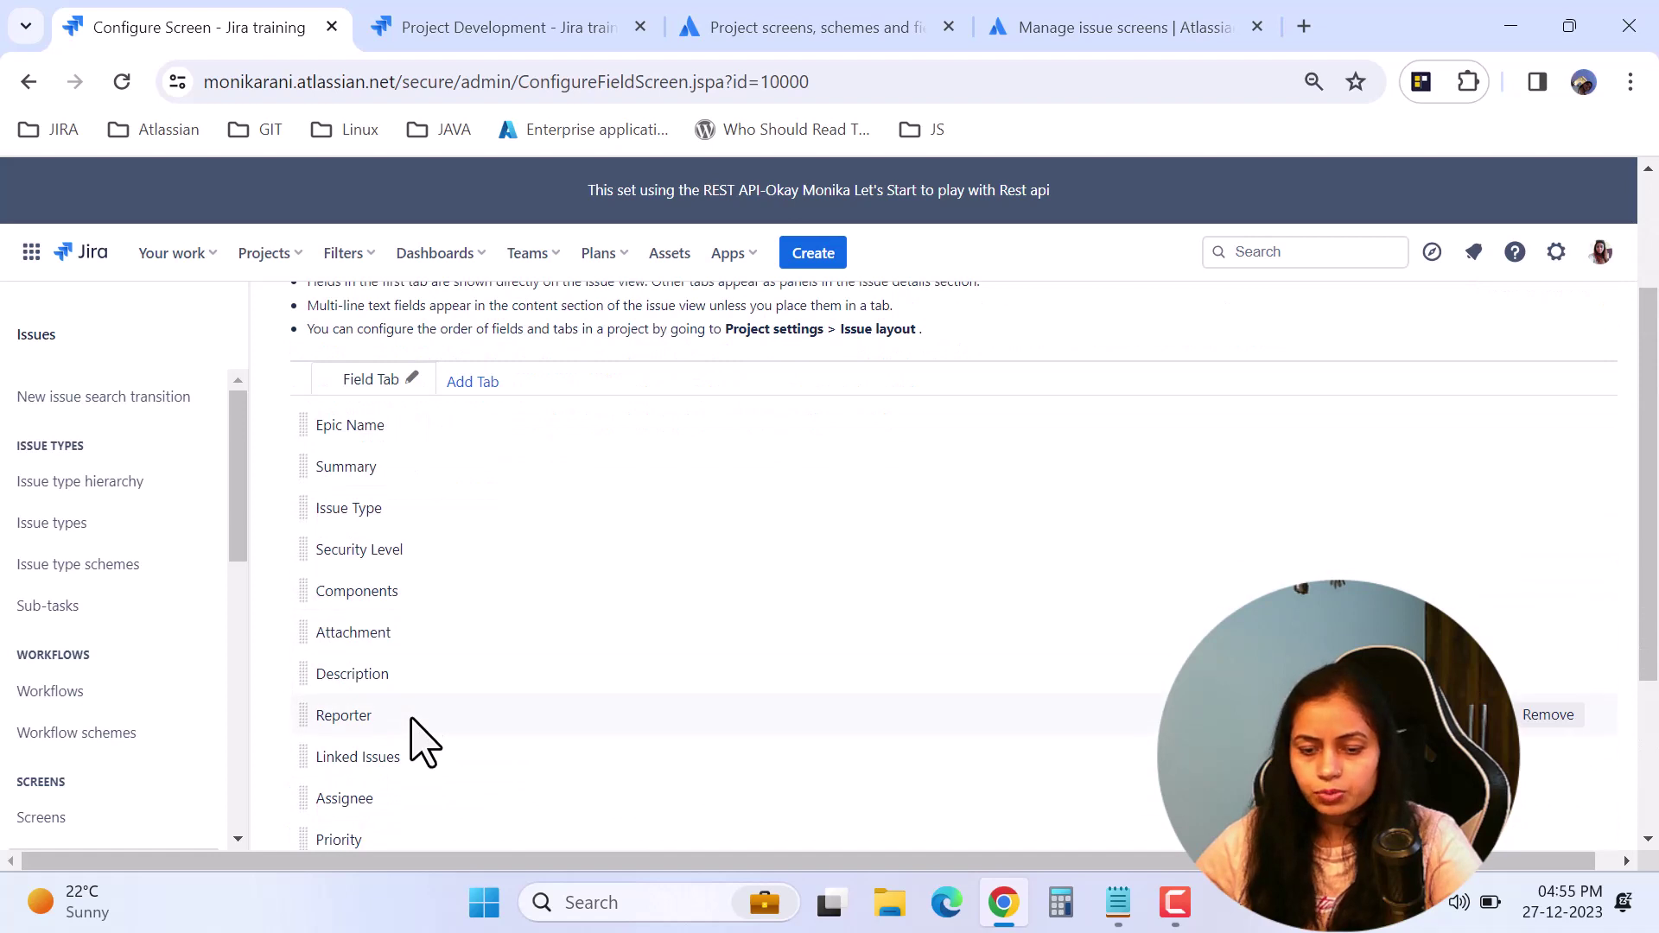
scroll(610, 730, "up", 2)
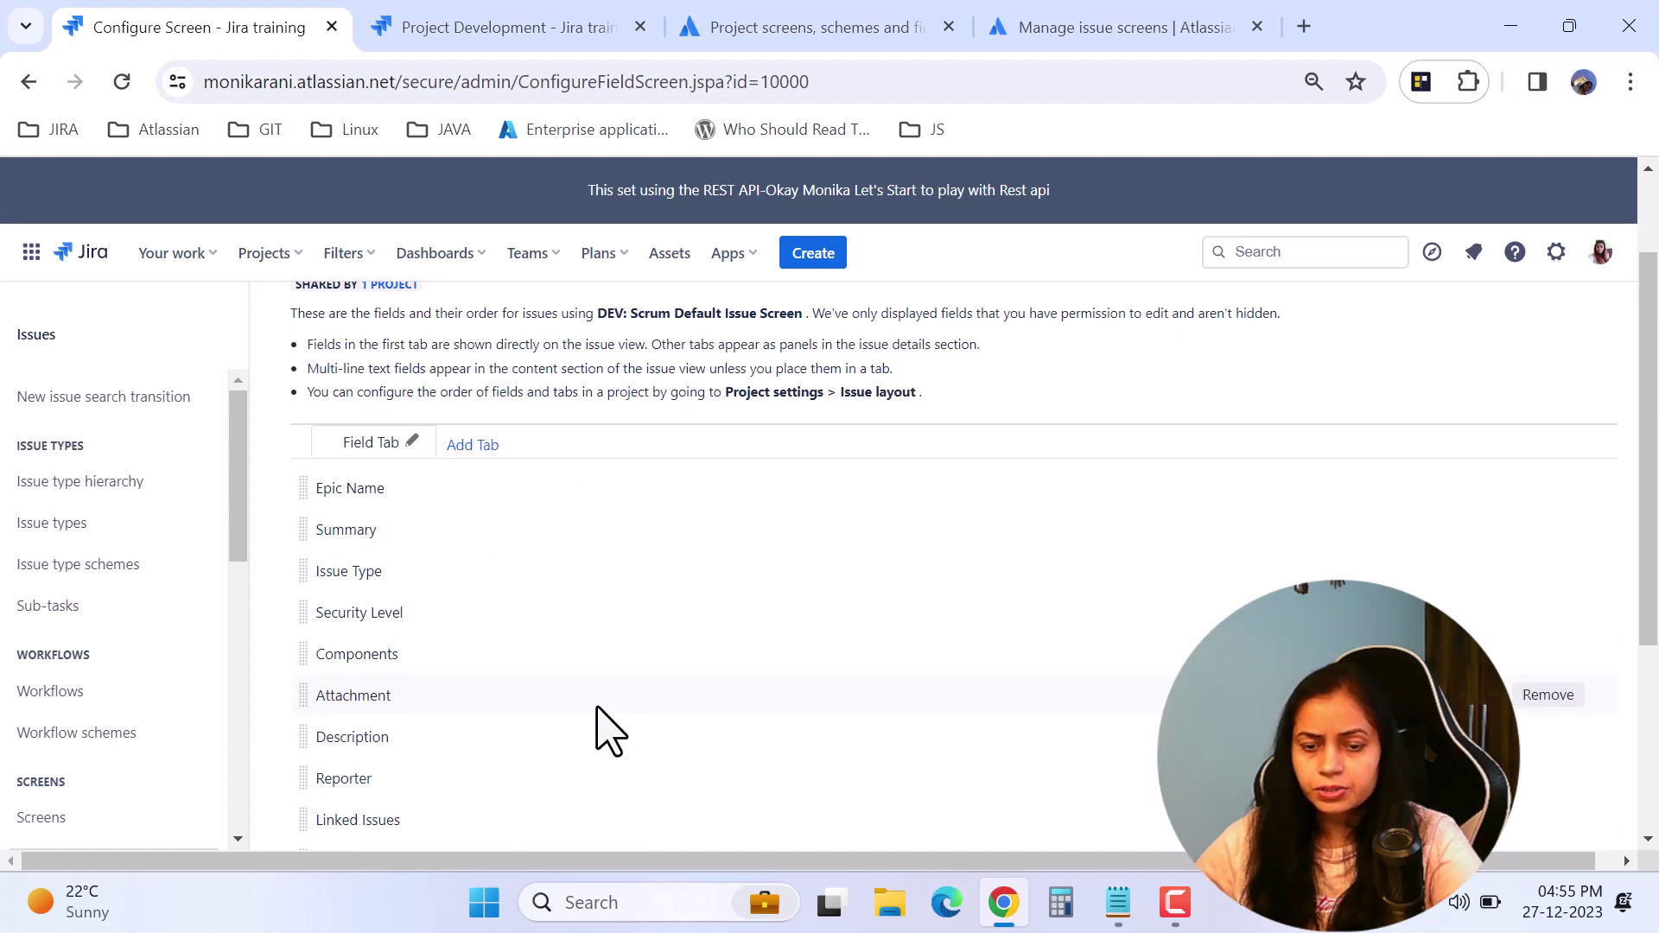
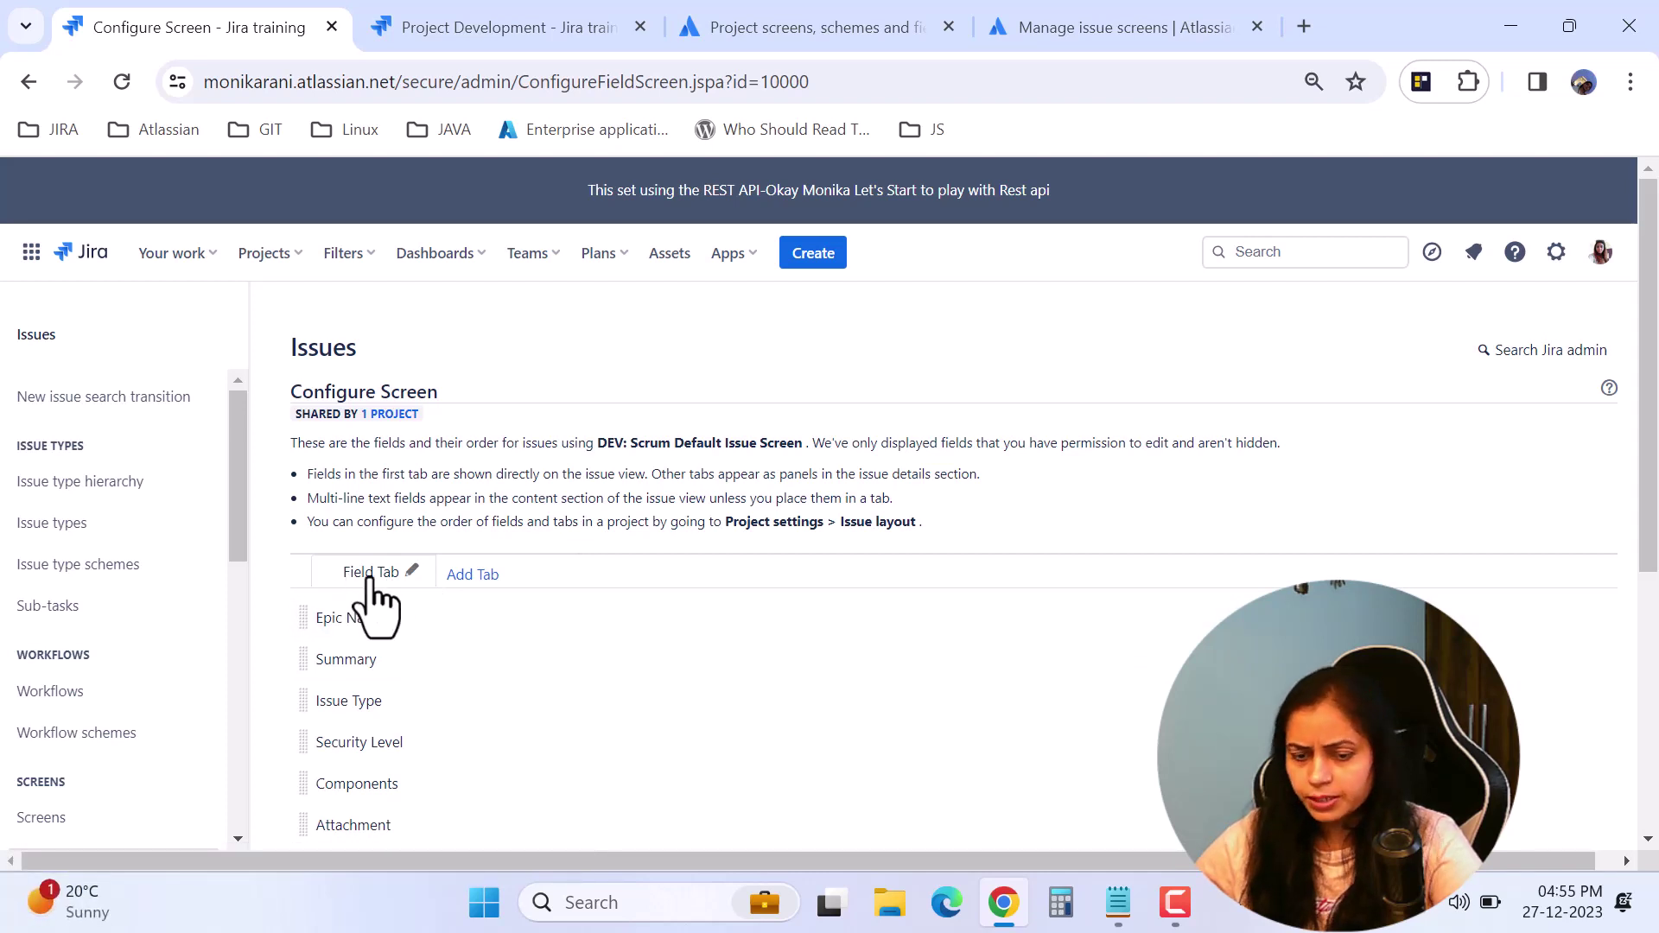
Step: Open the name of Field Tab for editing and cancel without renaming it
left_click(412, 573)
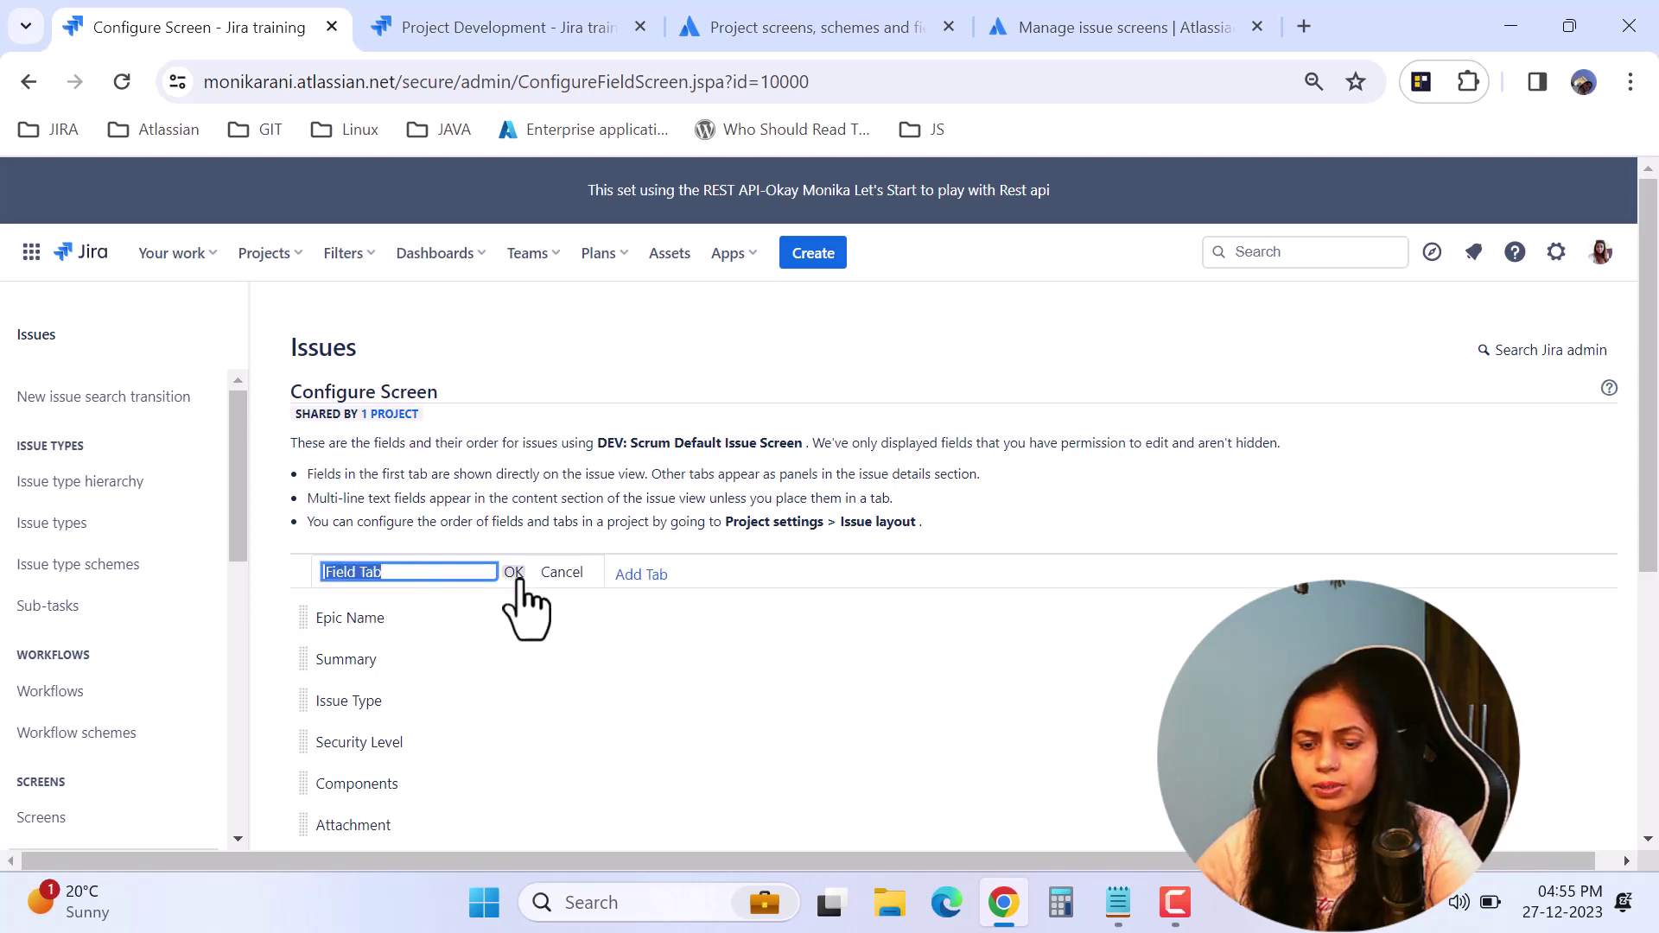
left_click(563, 576)
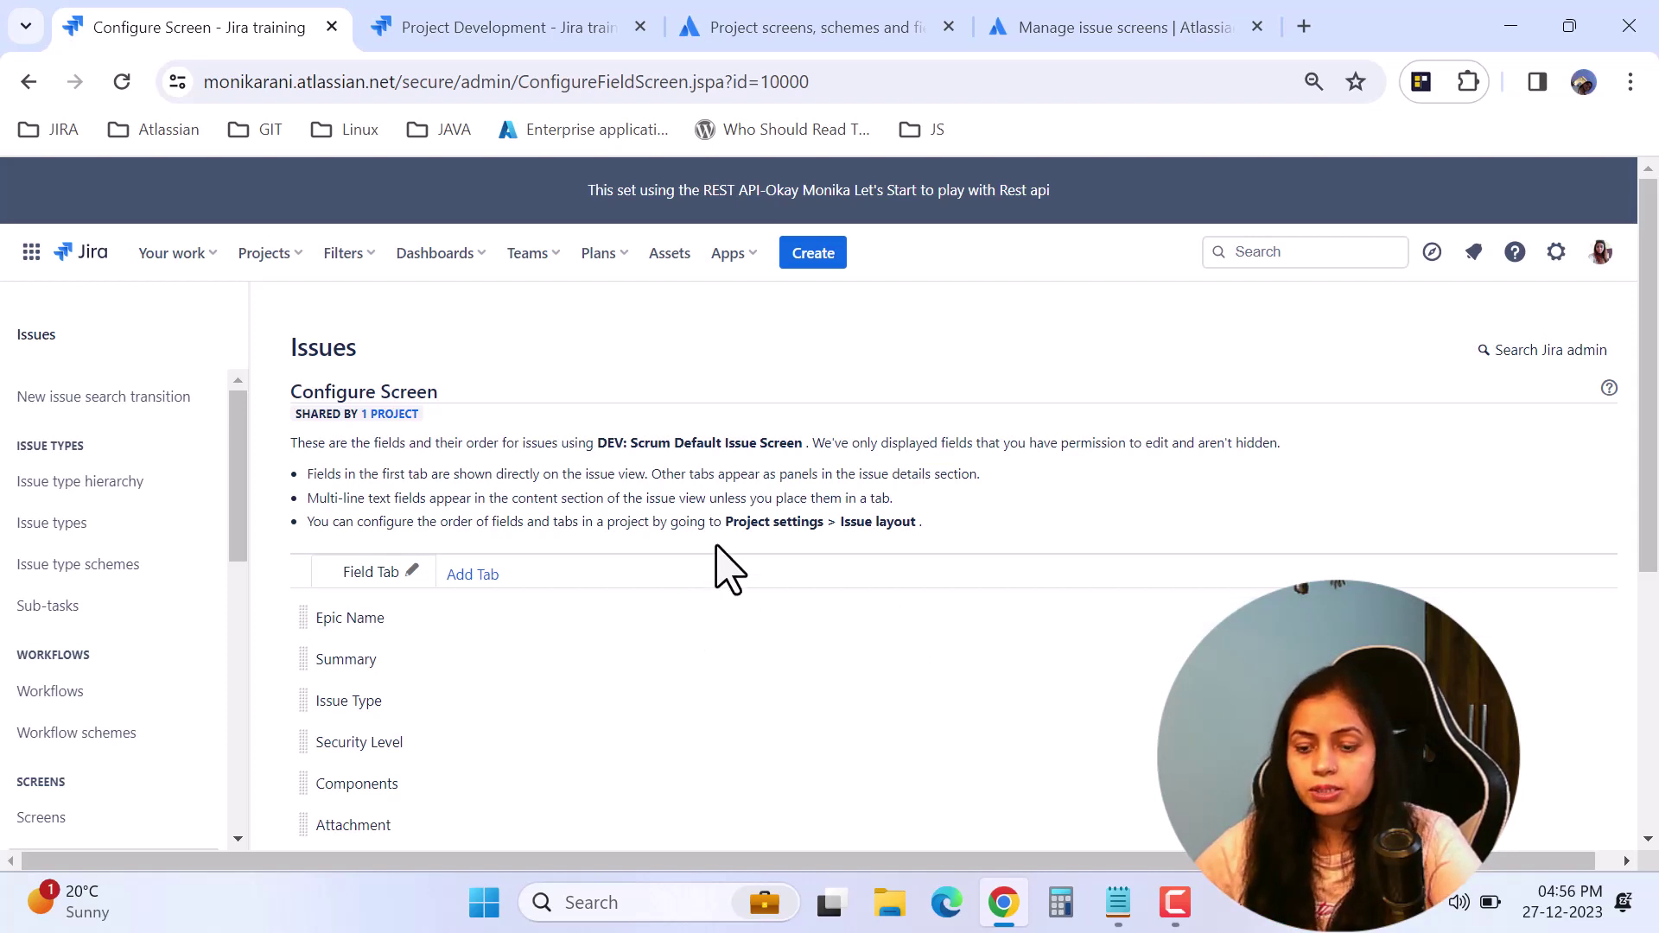
Step: Read the note about ordering fields and tabs through Project settings > Issue layout, and look over the screen's fields
left_click_drag(724, 521, 936, 536)
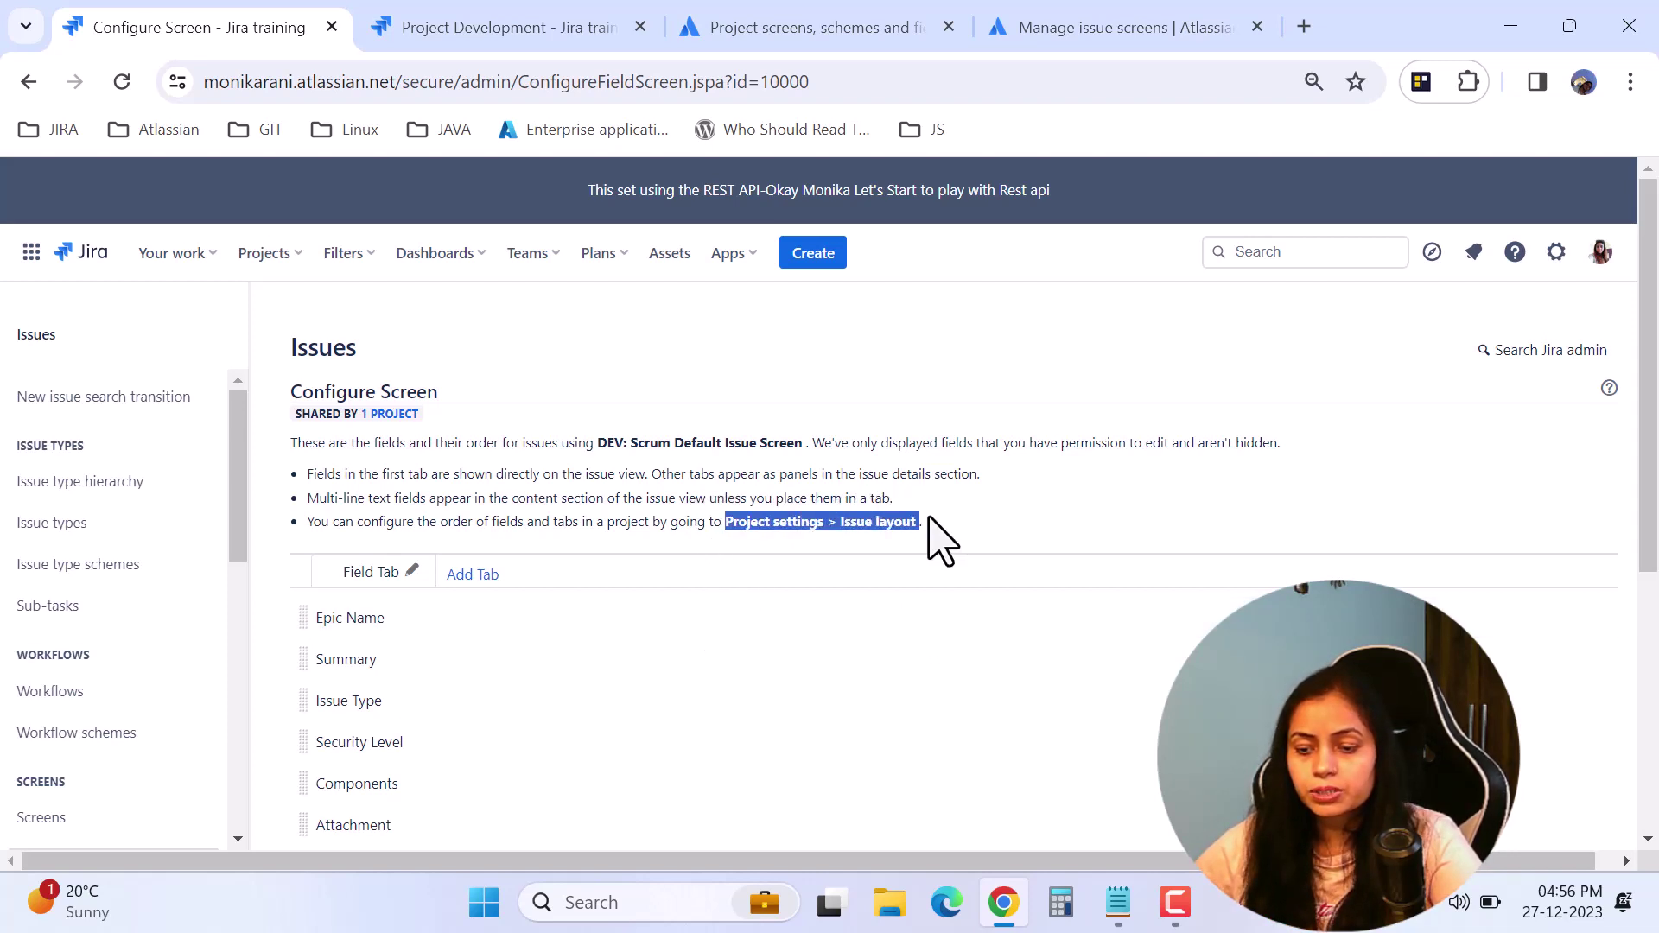
left_click(1024, 520)
left_click_drag(1653, 519, 1655, 782)
scroll(1655, 782, "up", 2)
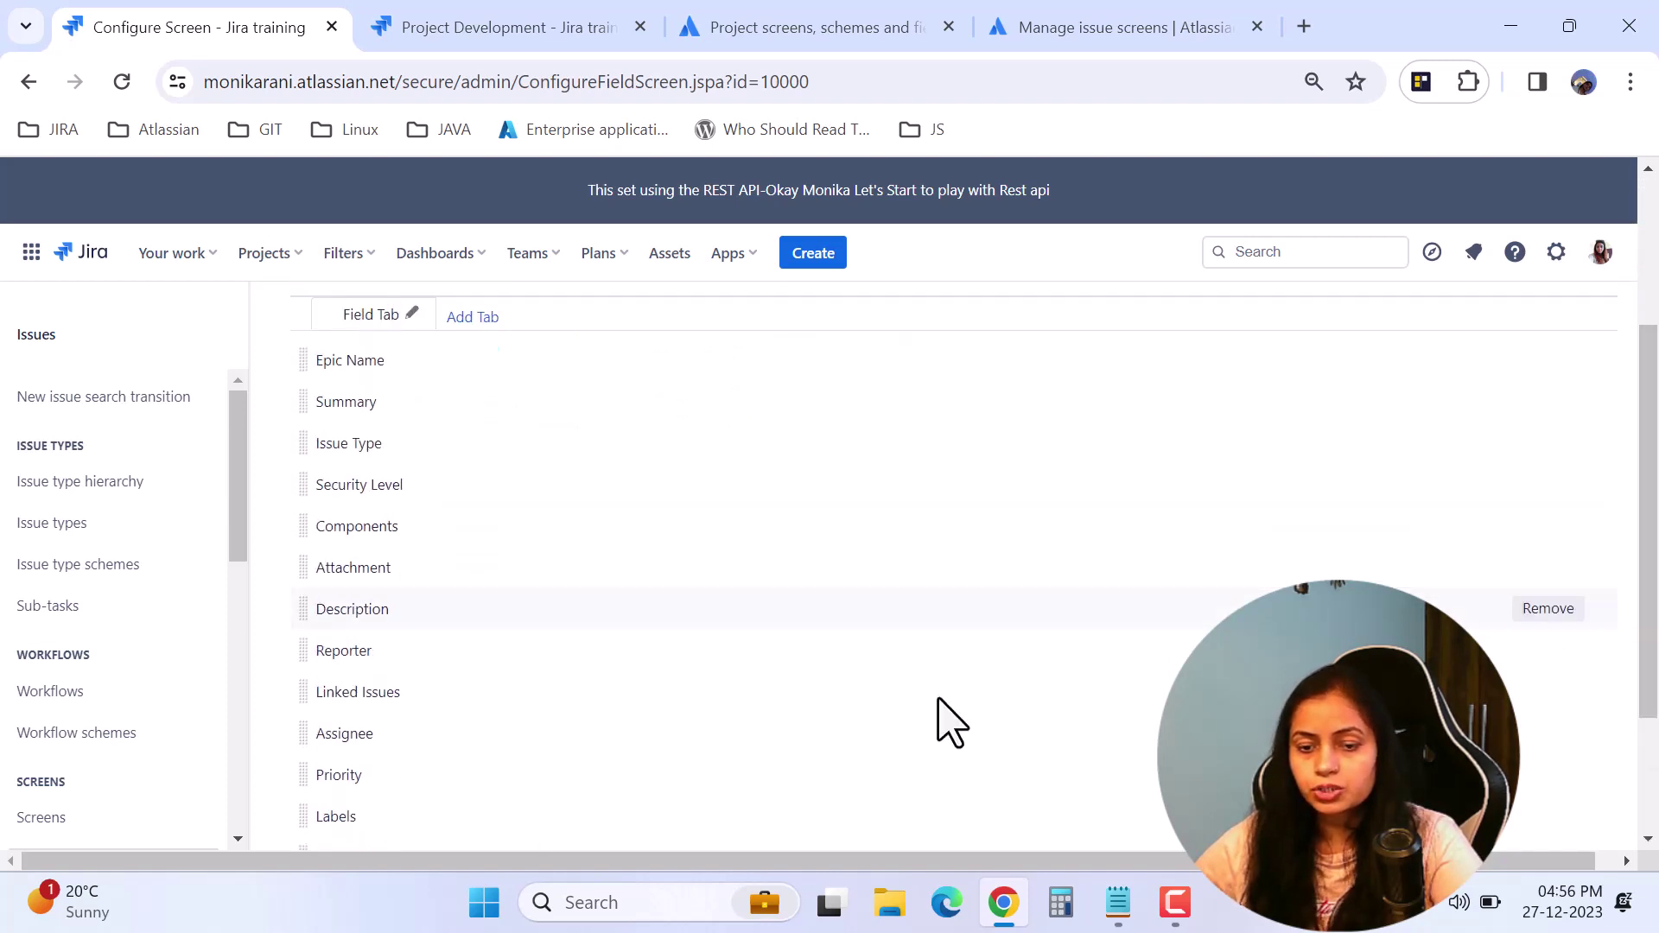
scroll(518, 622, "up", 2)
scroll(575, 615, "up", 1)
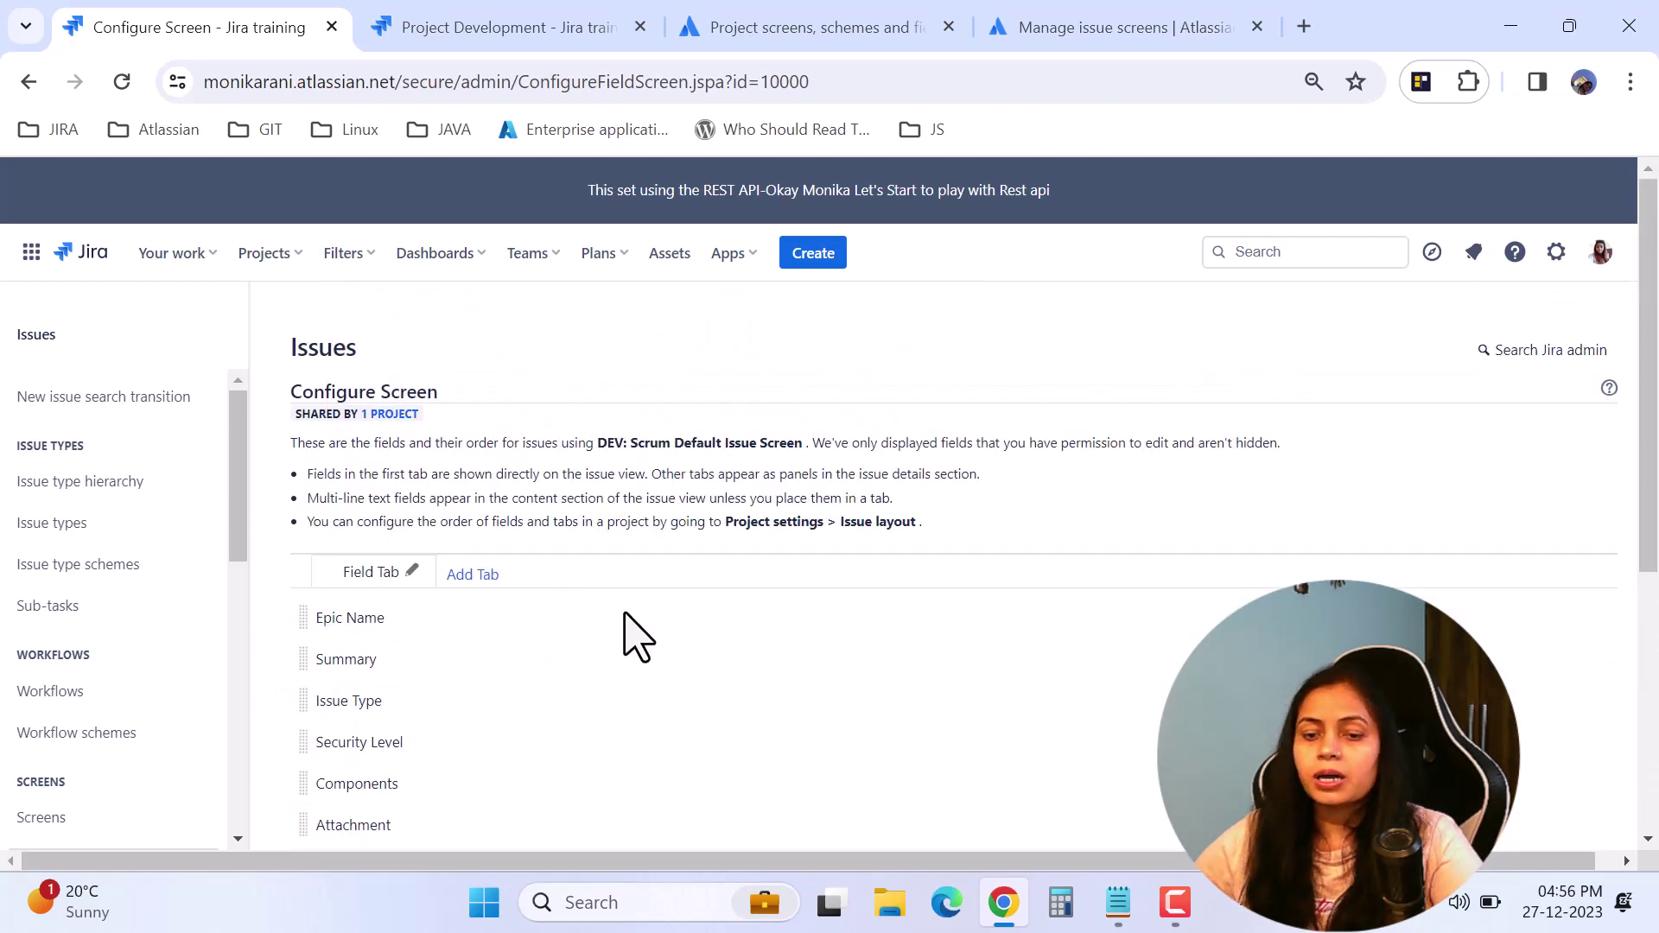
left_click_drag(743, 528, 902, 527)
Step: Return to the Development project's settings and open the Issue layout page
left_click(529, 28)
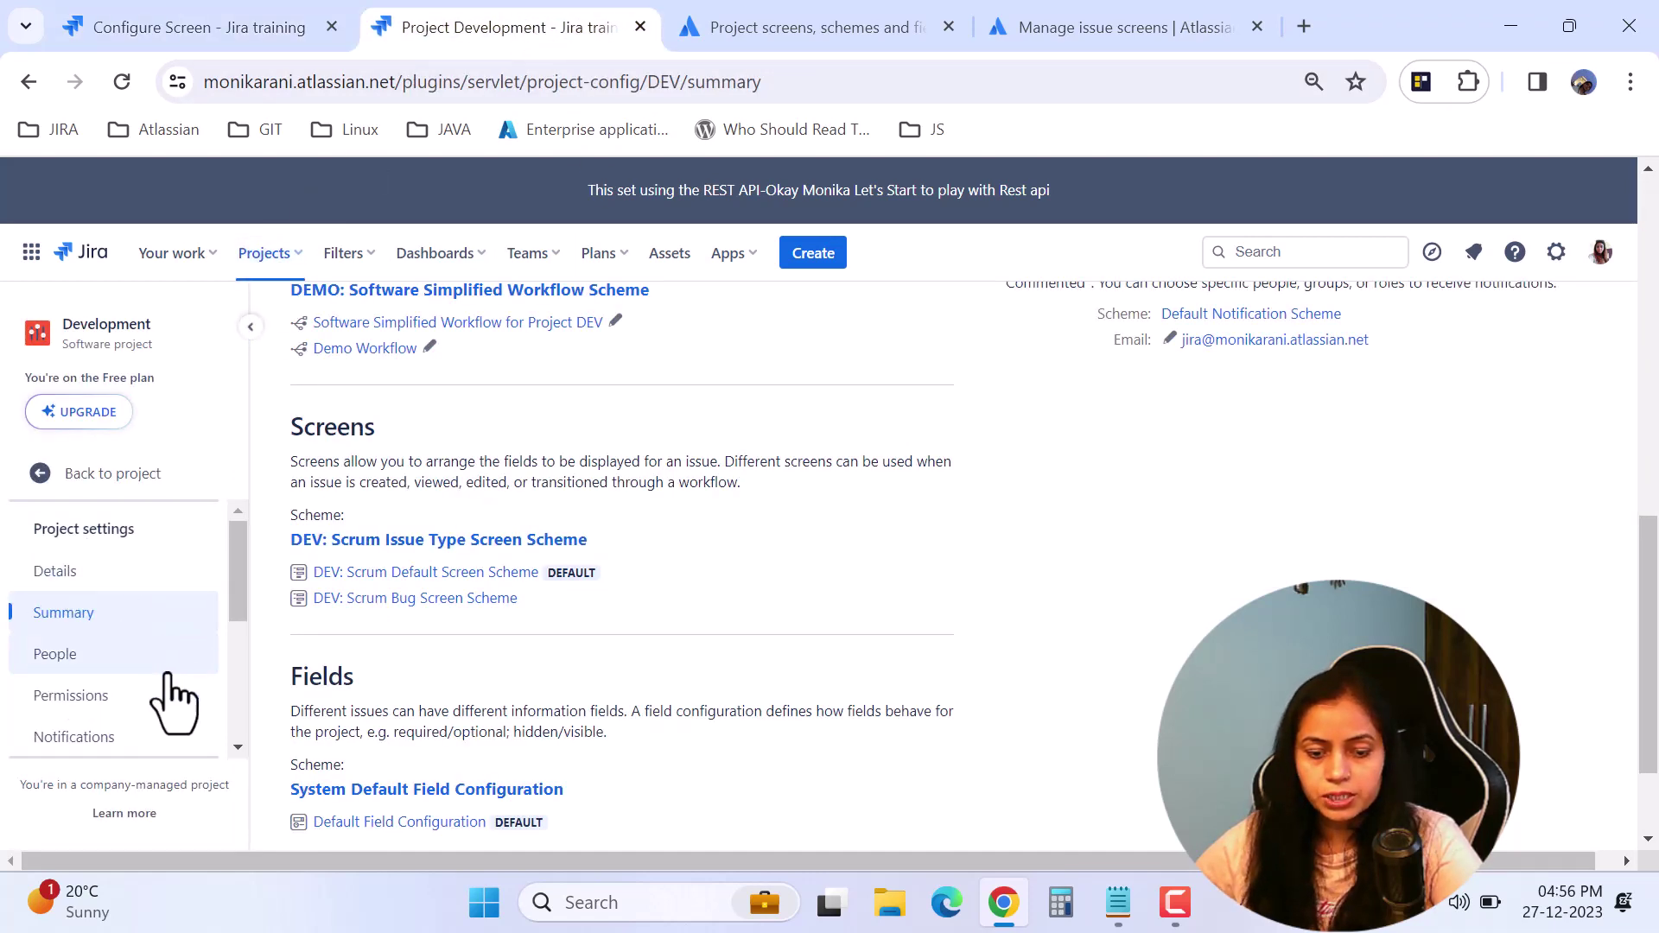
scroll(169, 721, "down", 3)
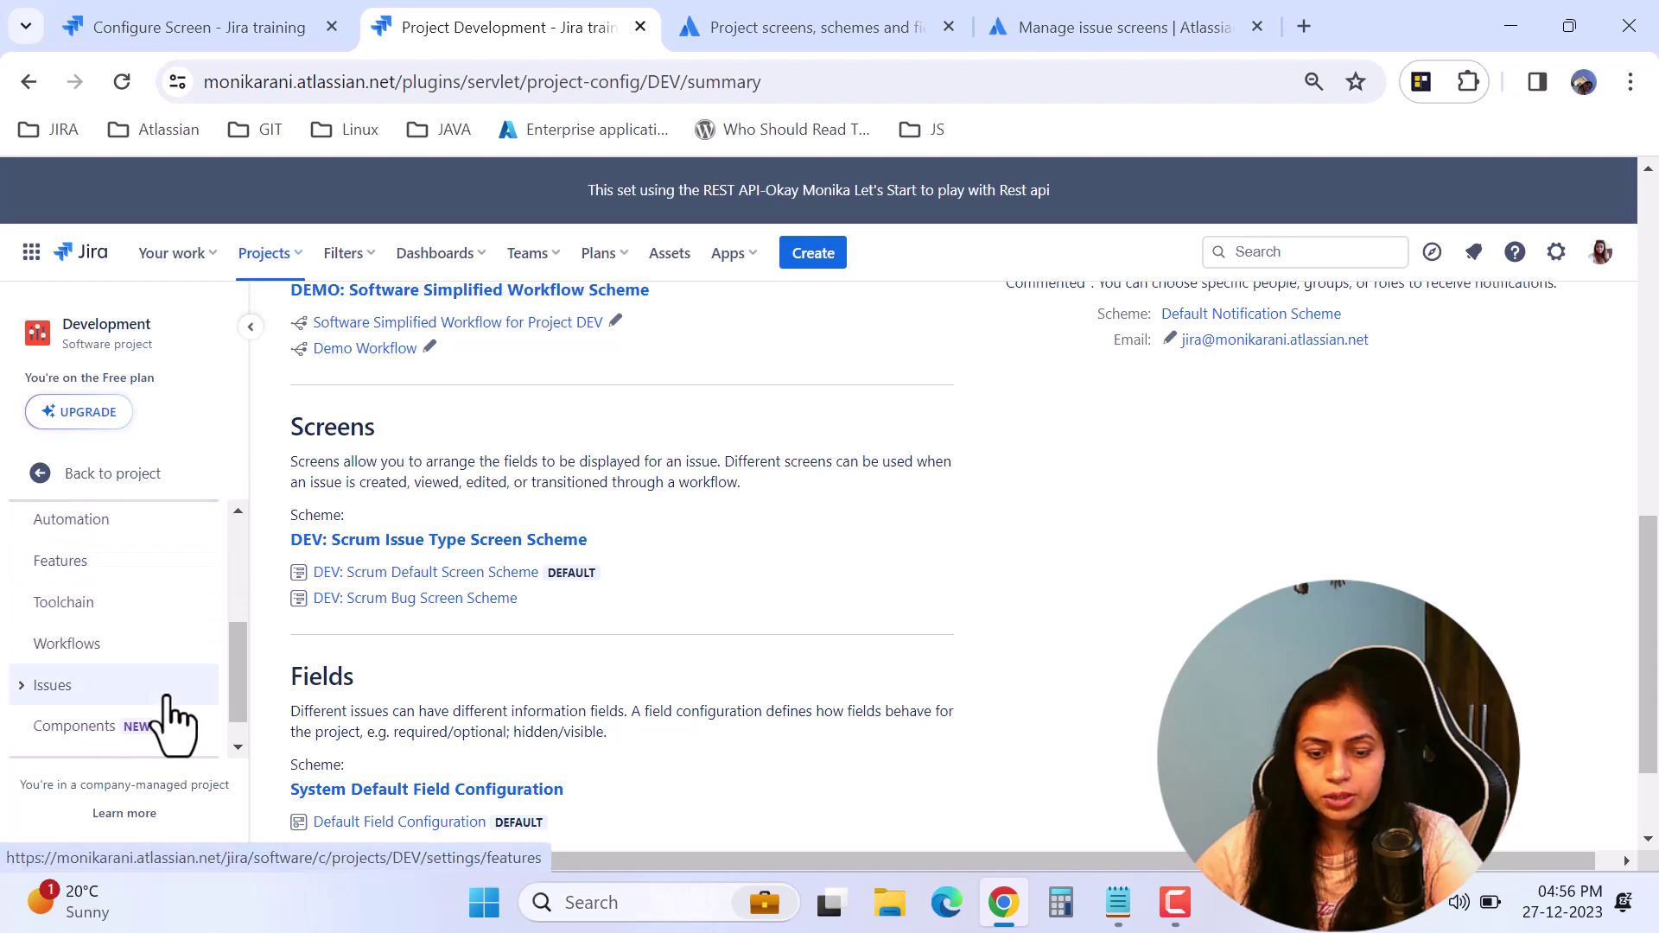
scroll(168, 722, "down", 1)
left_click(22, 654)
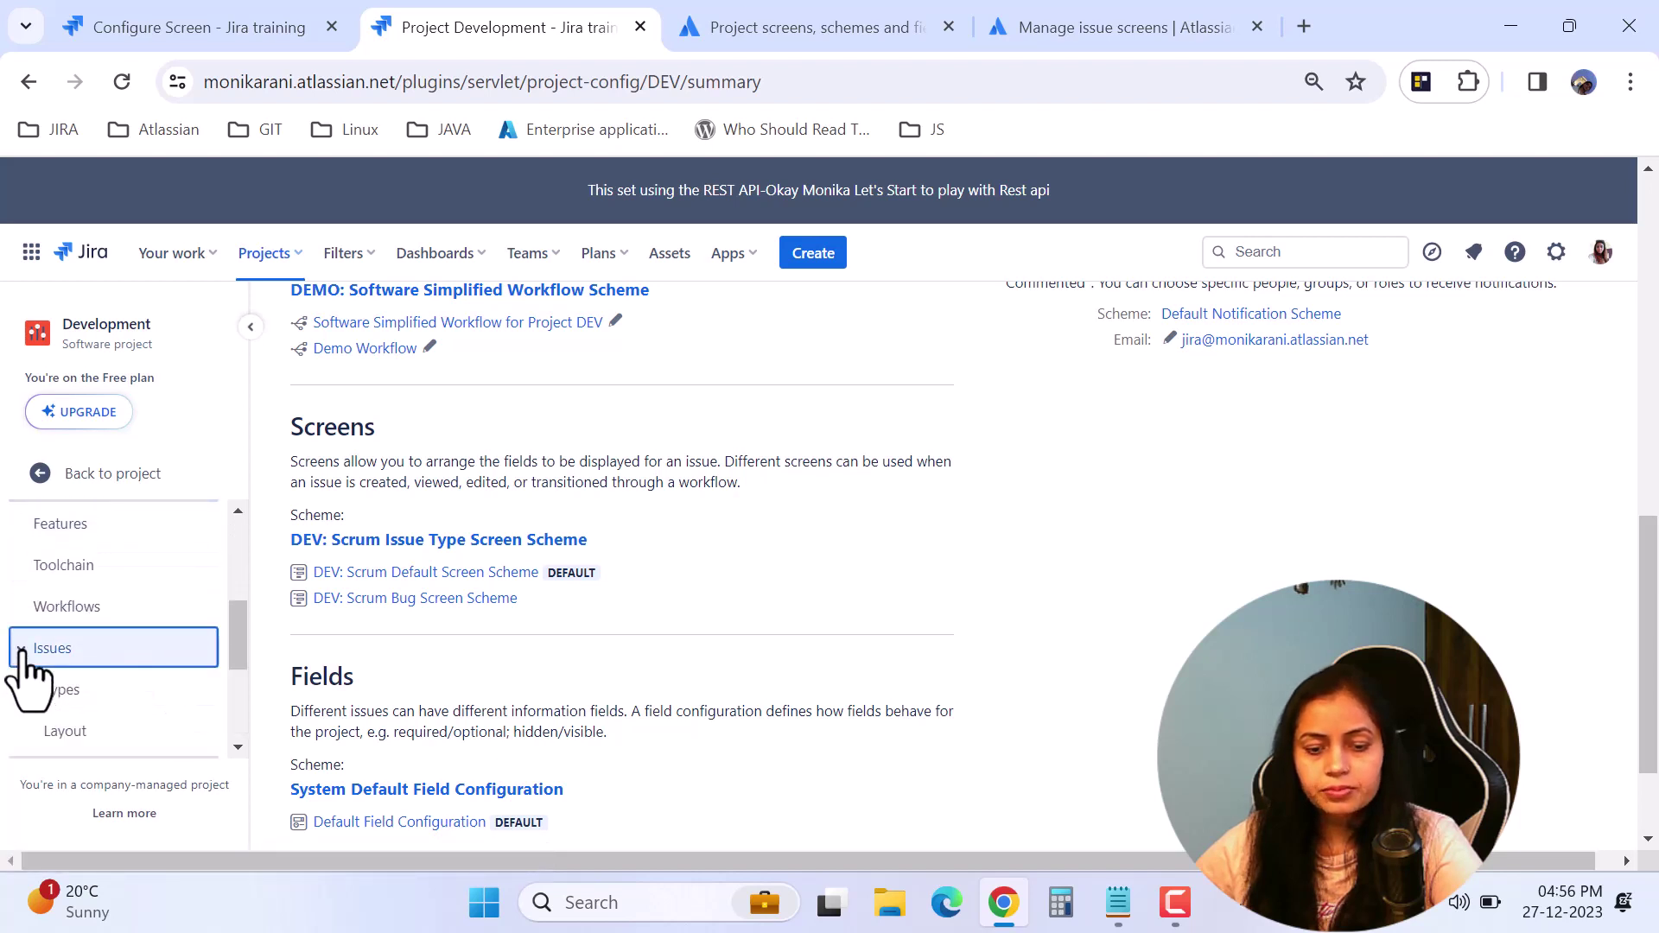
left_click(65, 735)
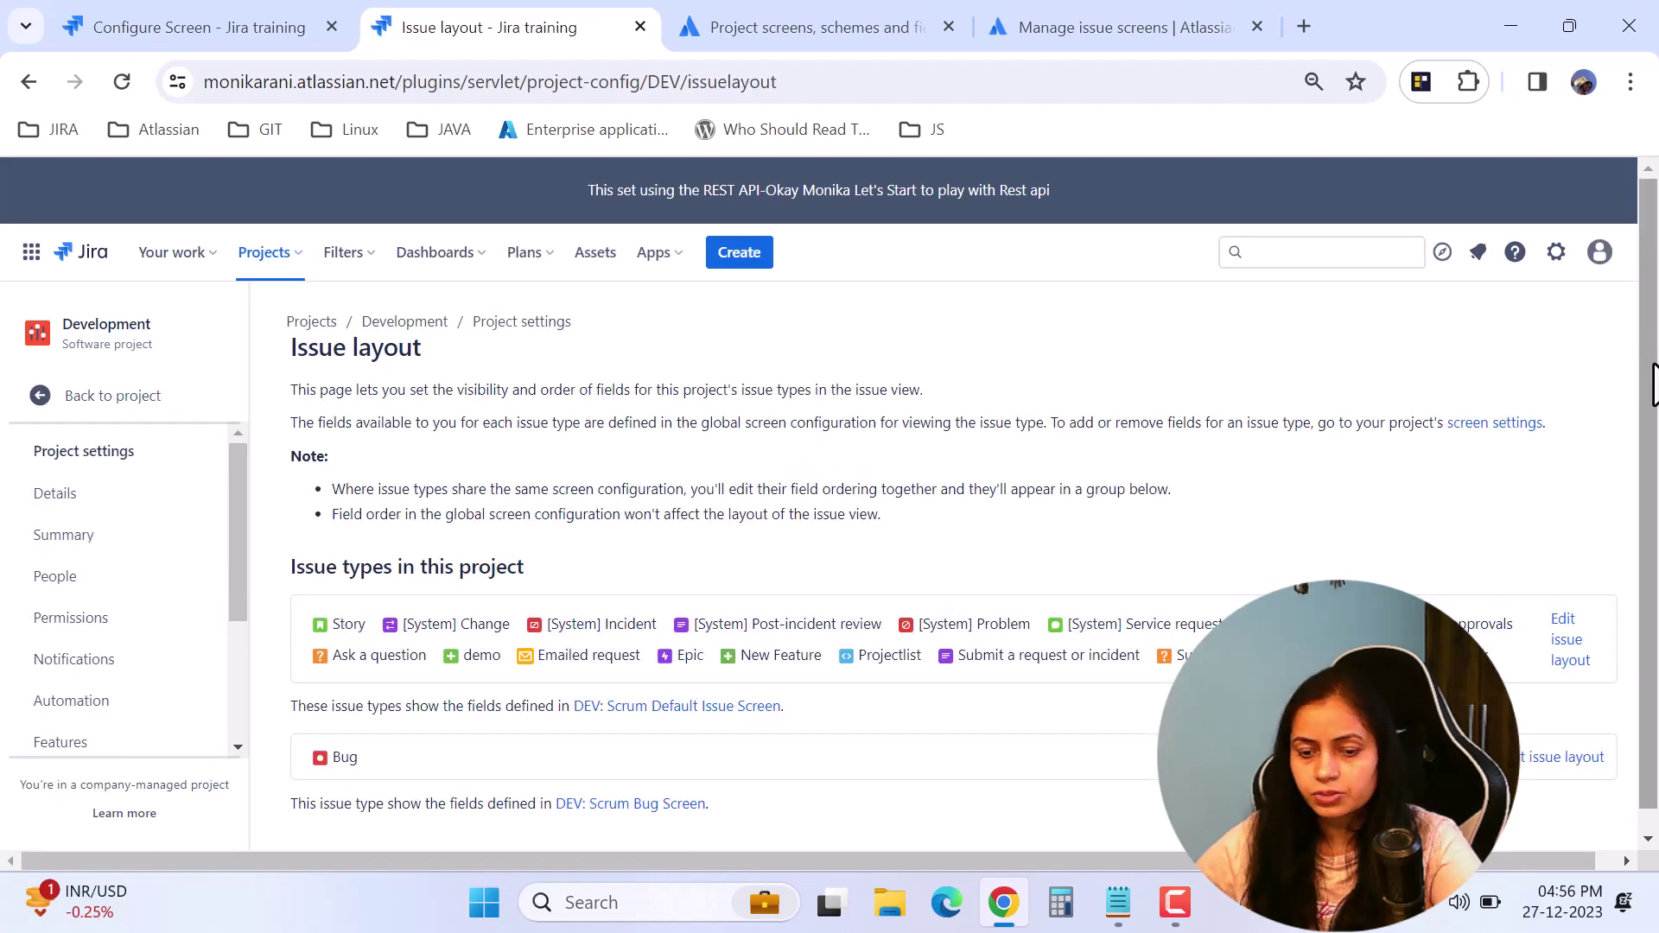
Step: Open the issue layout of the issue types that use DEV: Scrum Default Issue Screen for editing
scroll(1641, 360, "down", 1)
left_click_drag(359, 546, 495, 546)
left_click(1572, 531)
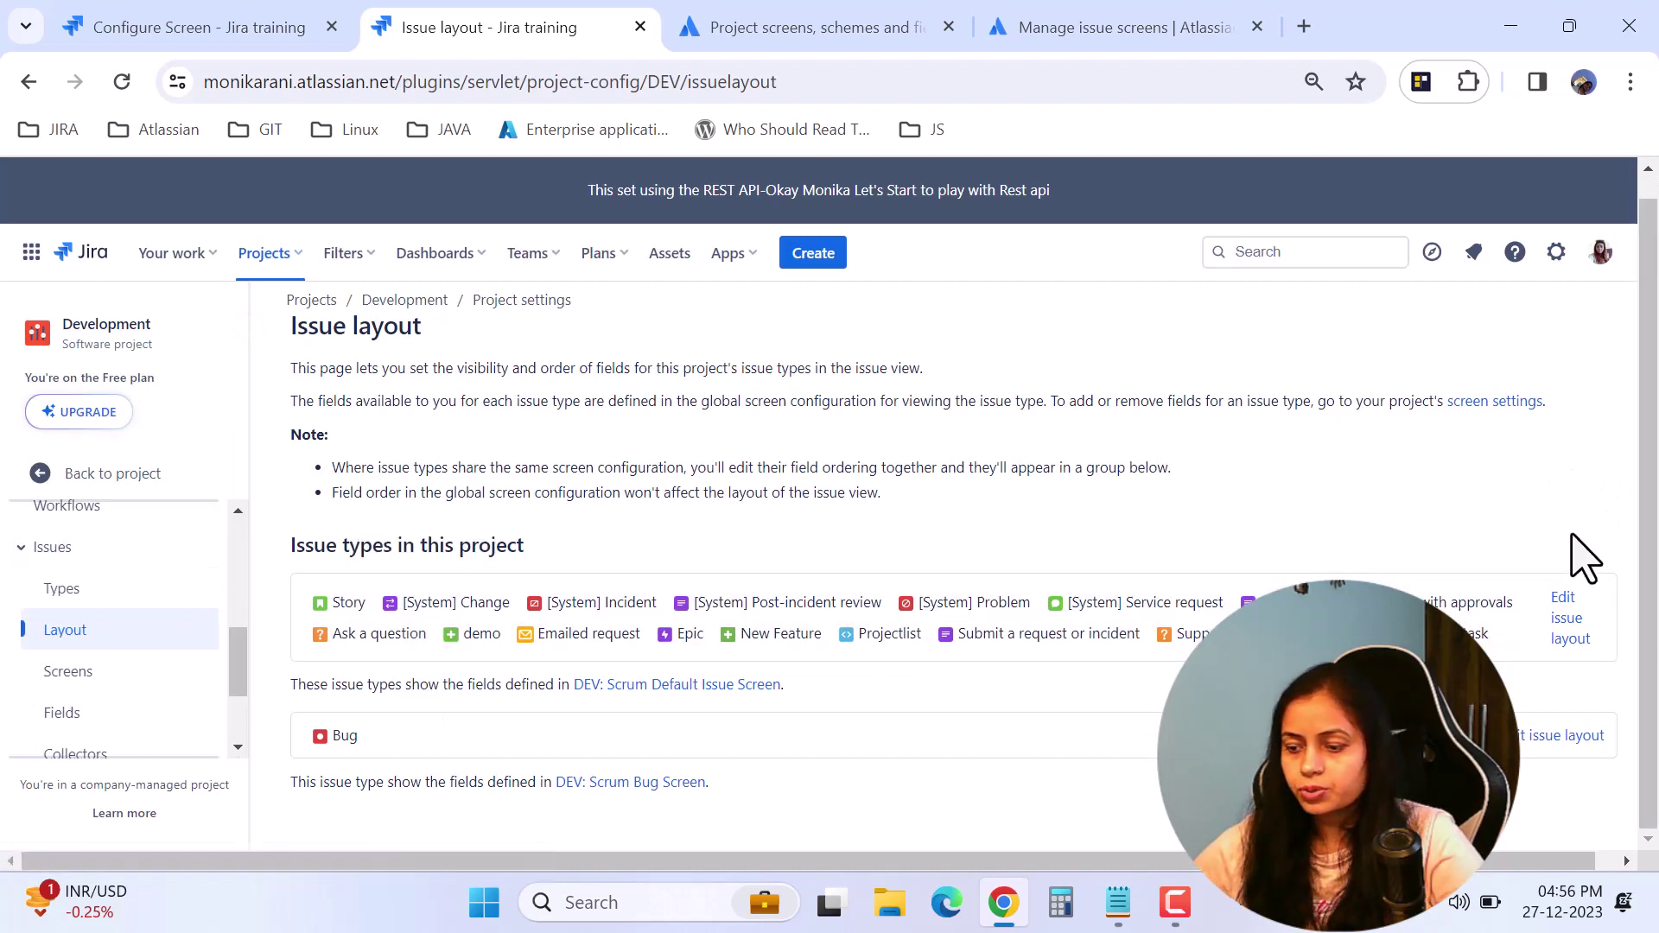
left_click(1571, 653)
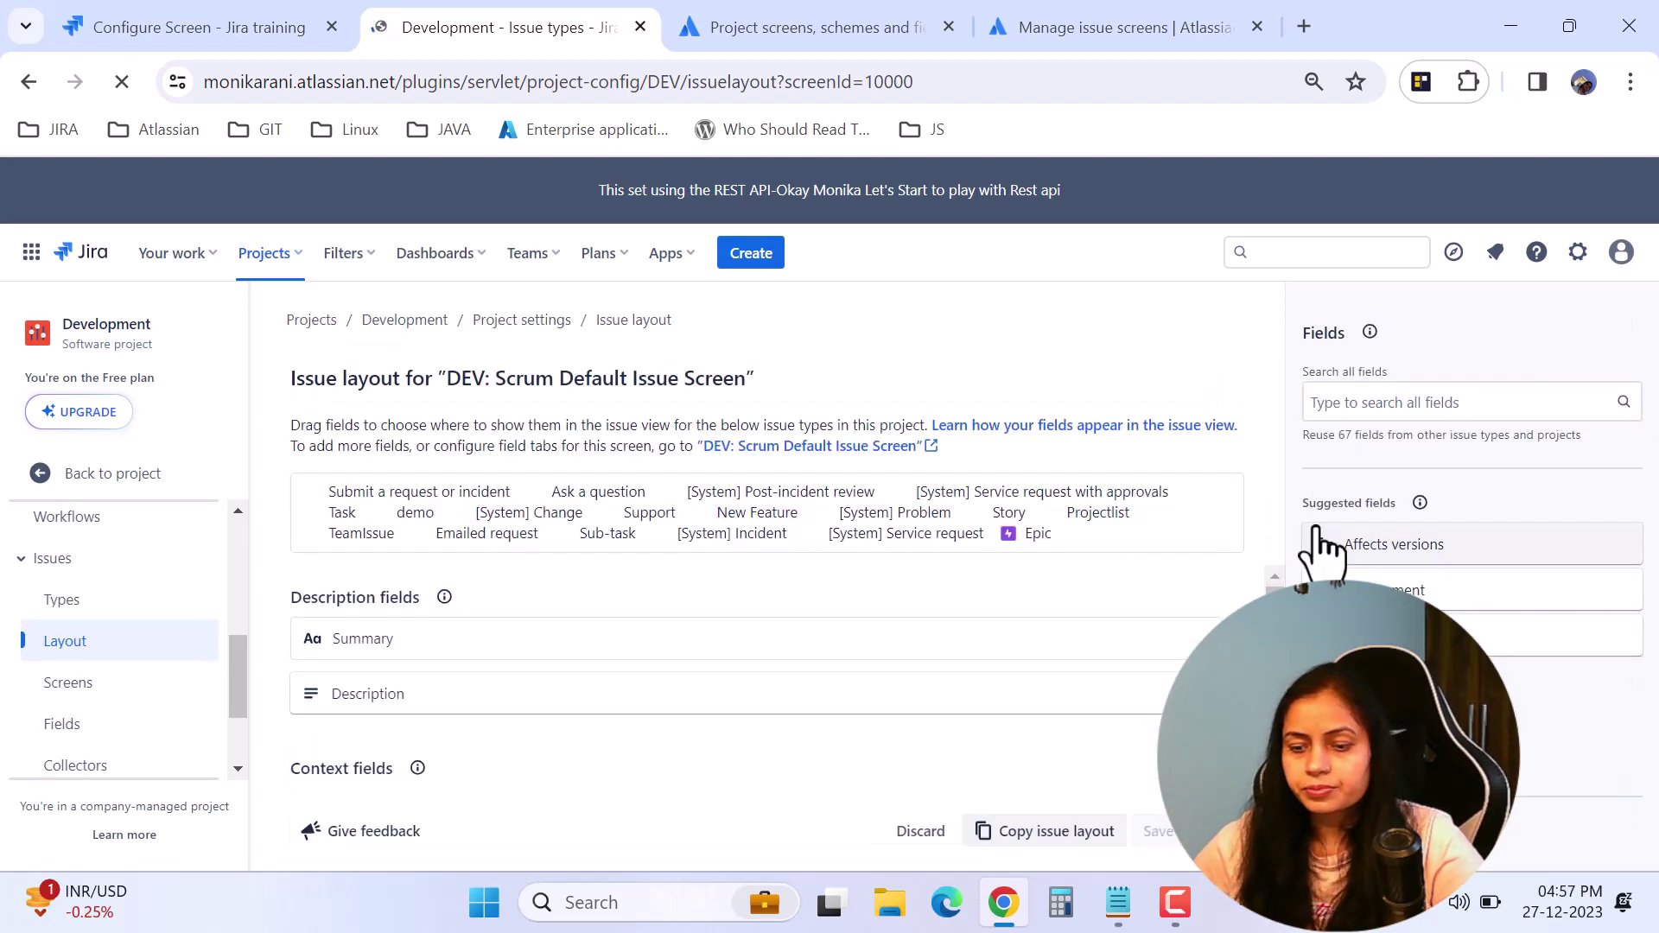
Step: Examine the context fields in the issue layout for DEV: Scrum Default Issue Screen, down to the end of the list
scroll(726, 685, "down", 3)
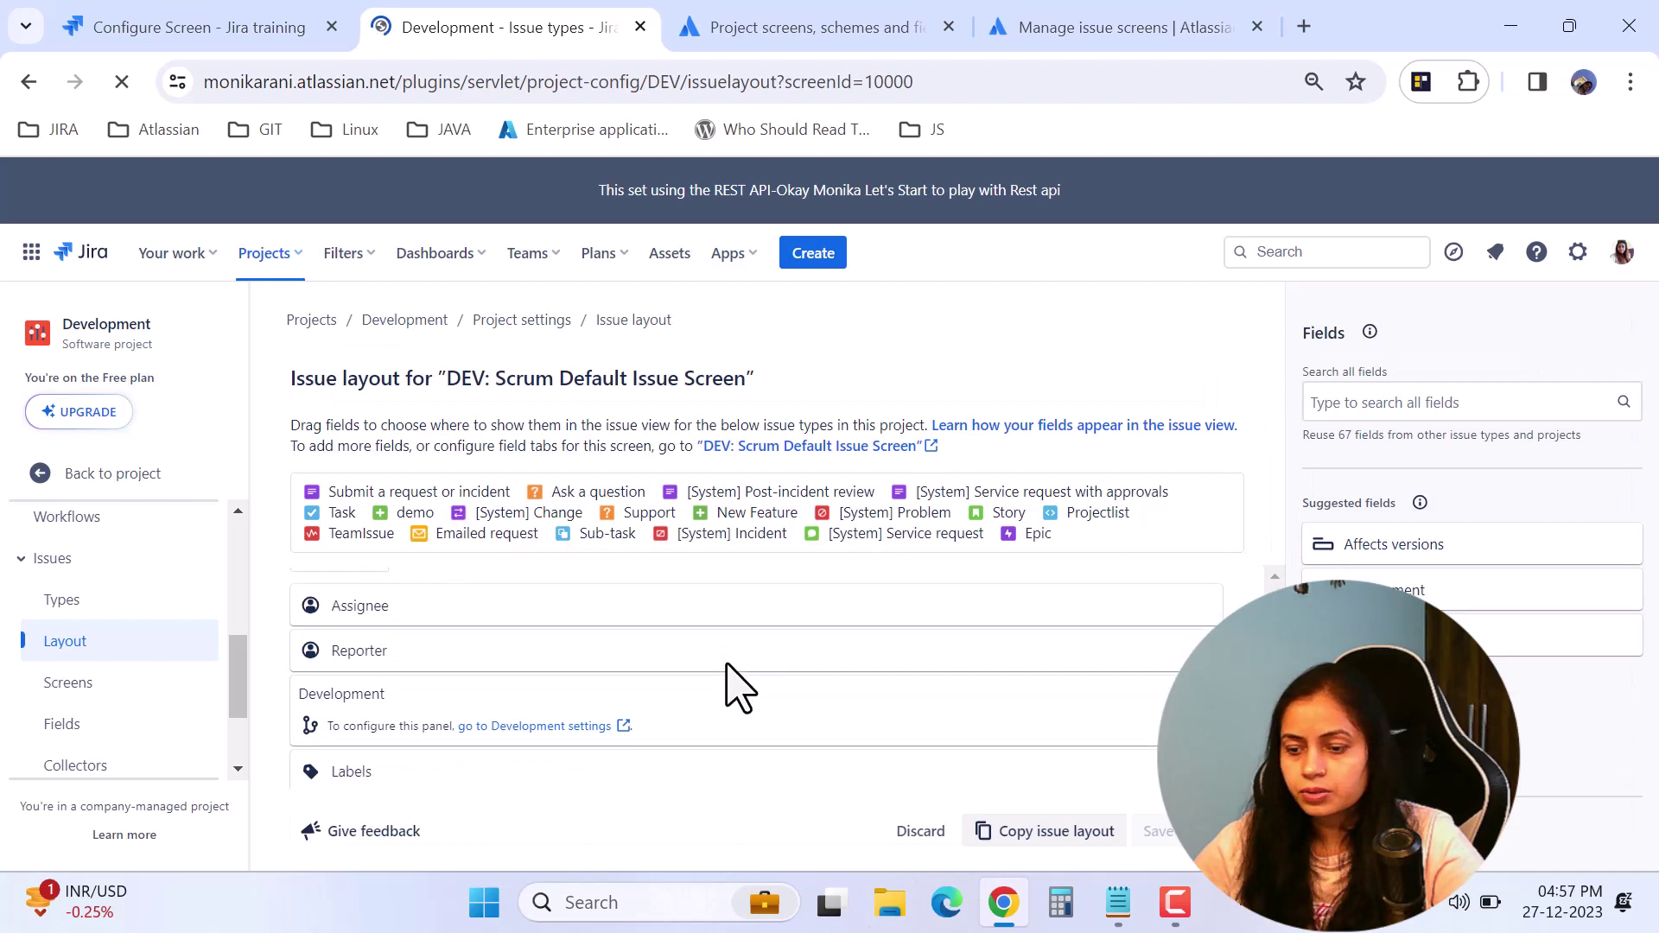
scroll(756, 674, "down", 3)
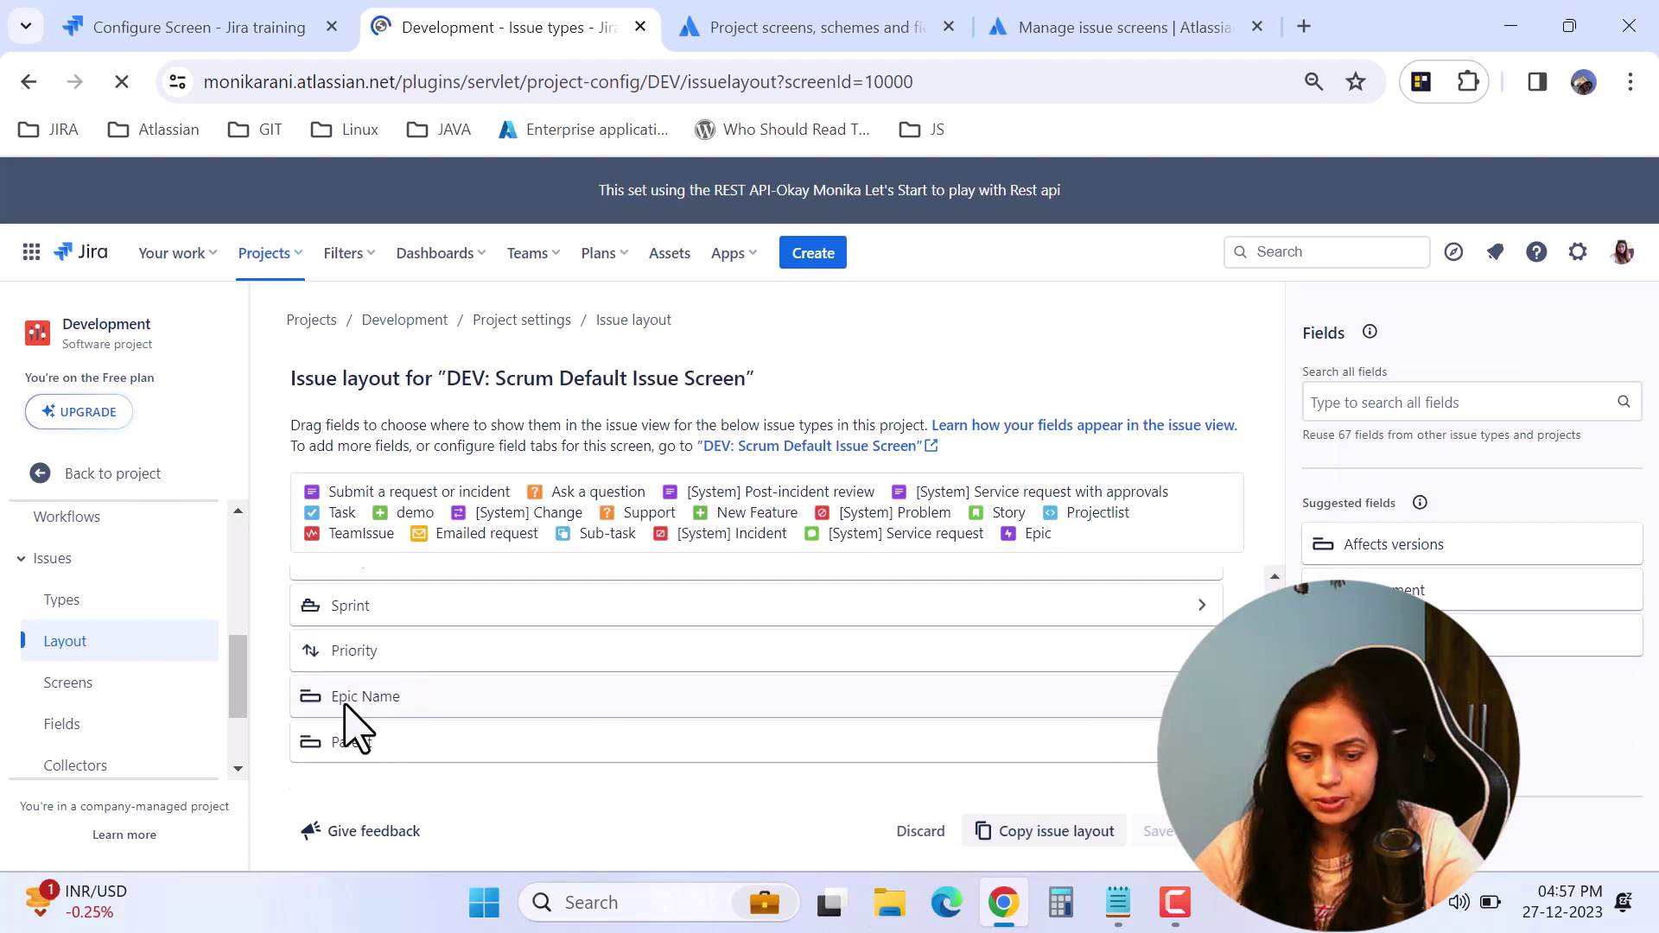
scroll(350, 730, "down", 3)
scroll(422, 732, "down", 3)
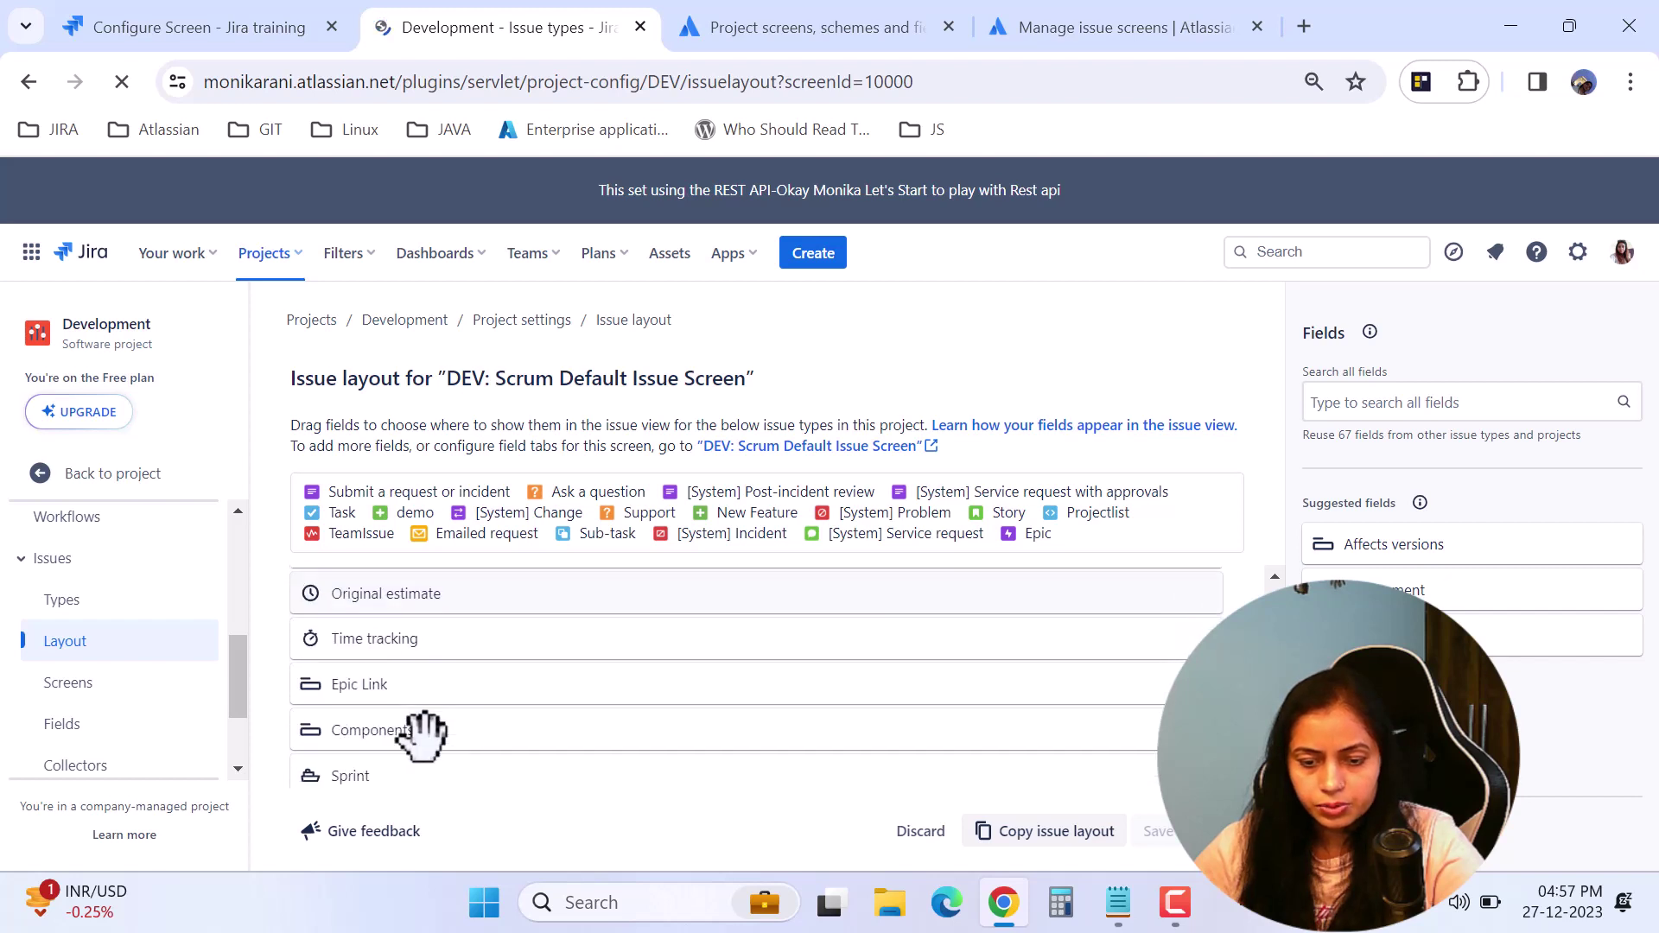
scroll(458, 731, "down", 3)
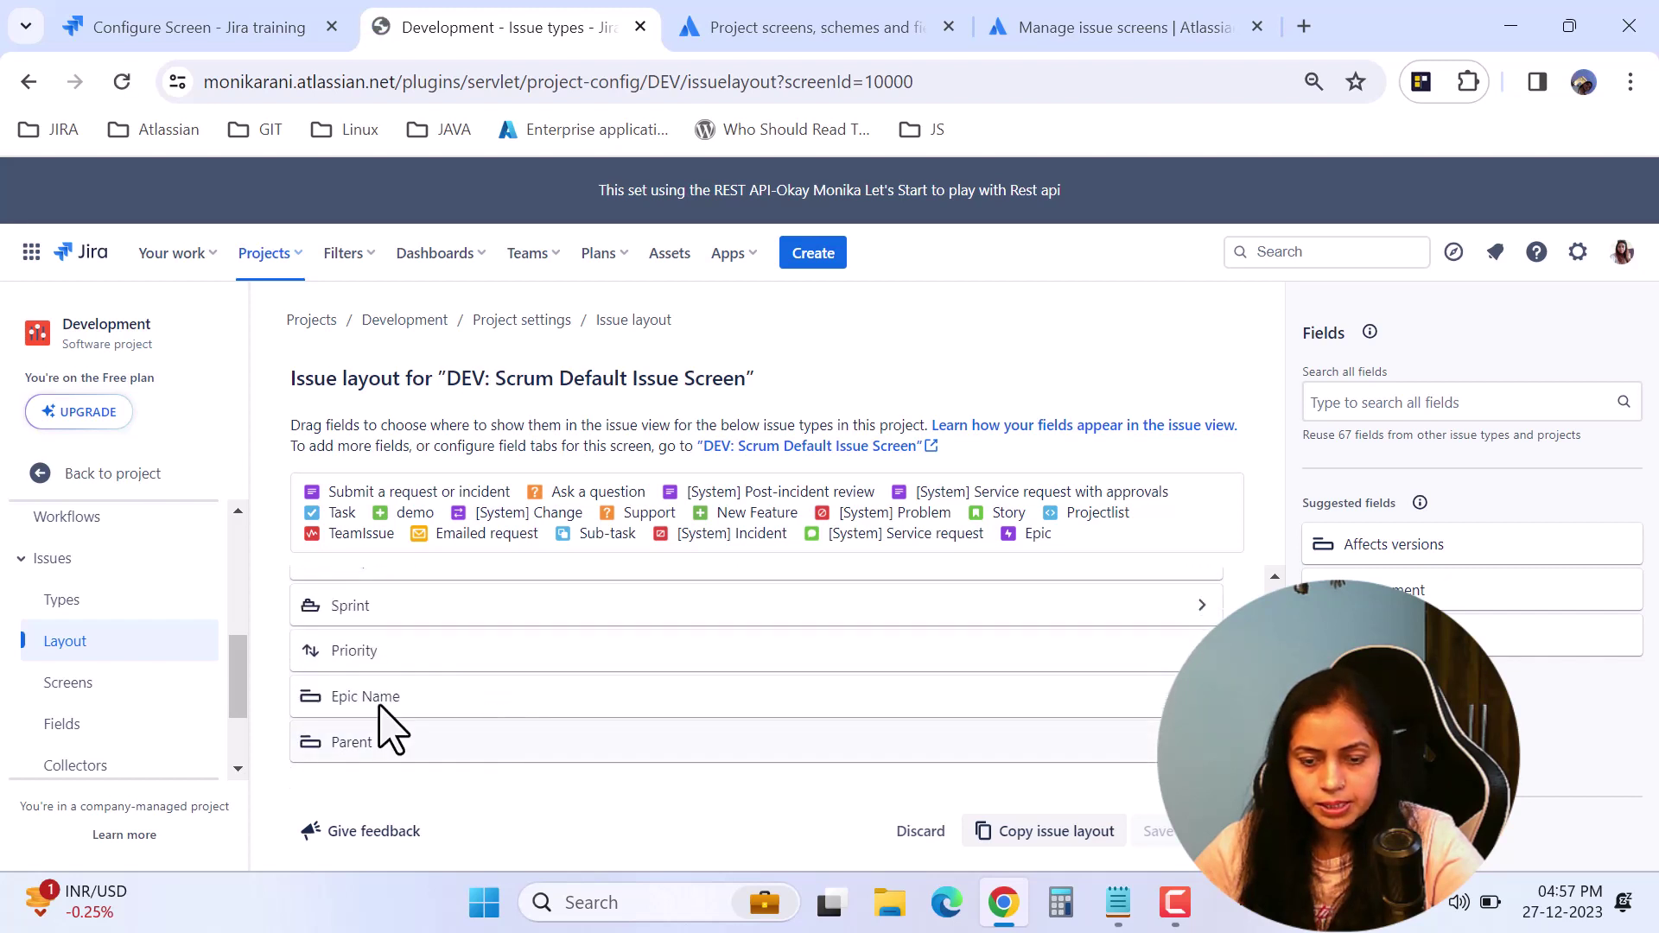
Step: Add the Environment, Fix versions and Due date fields to the description fields of the issue layout
mouse_move(371, 622)
left_mouse_down()
mouse_move(374, 592)
mouse_move(374, 639)
mouse_move(372, 621)
left_mouse_up()
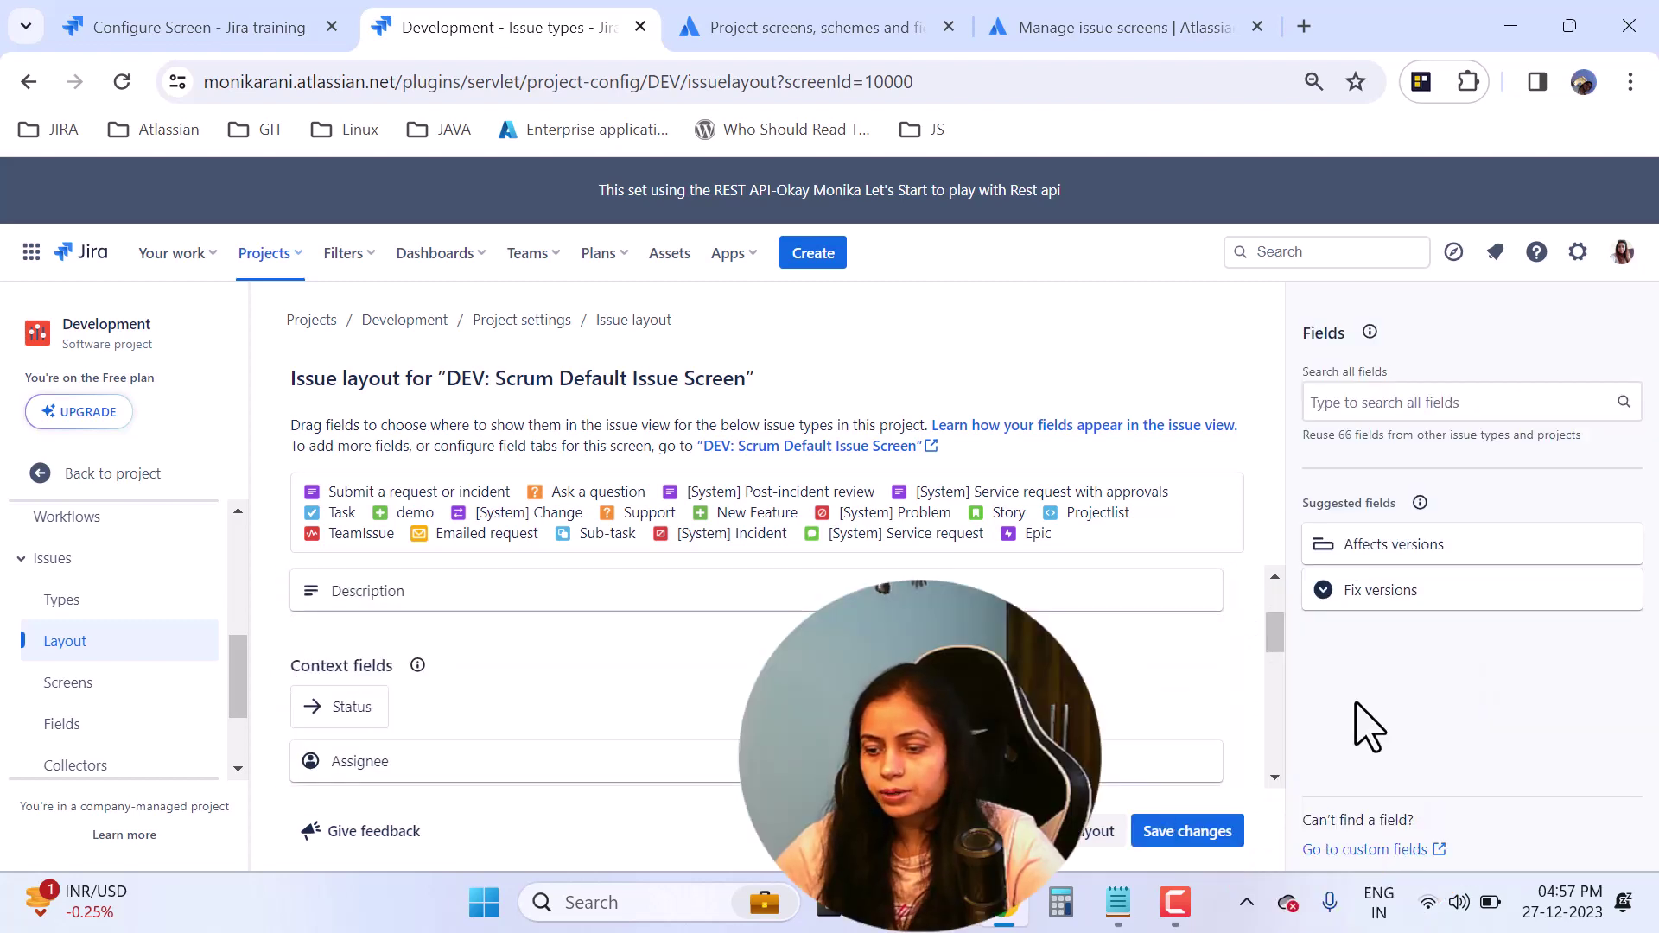
left_click(1378, 590)
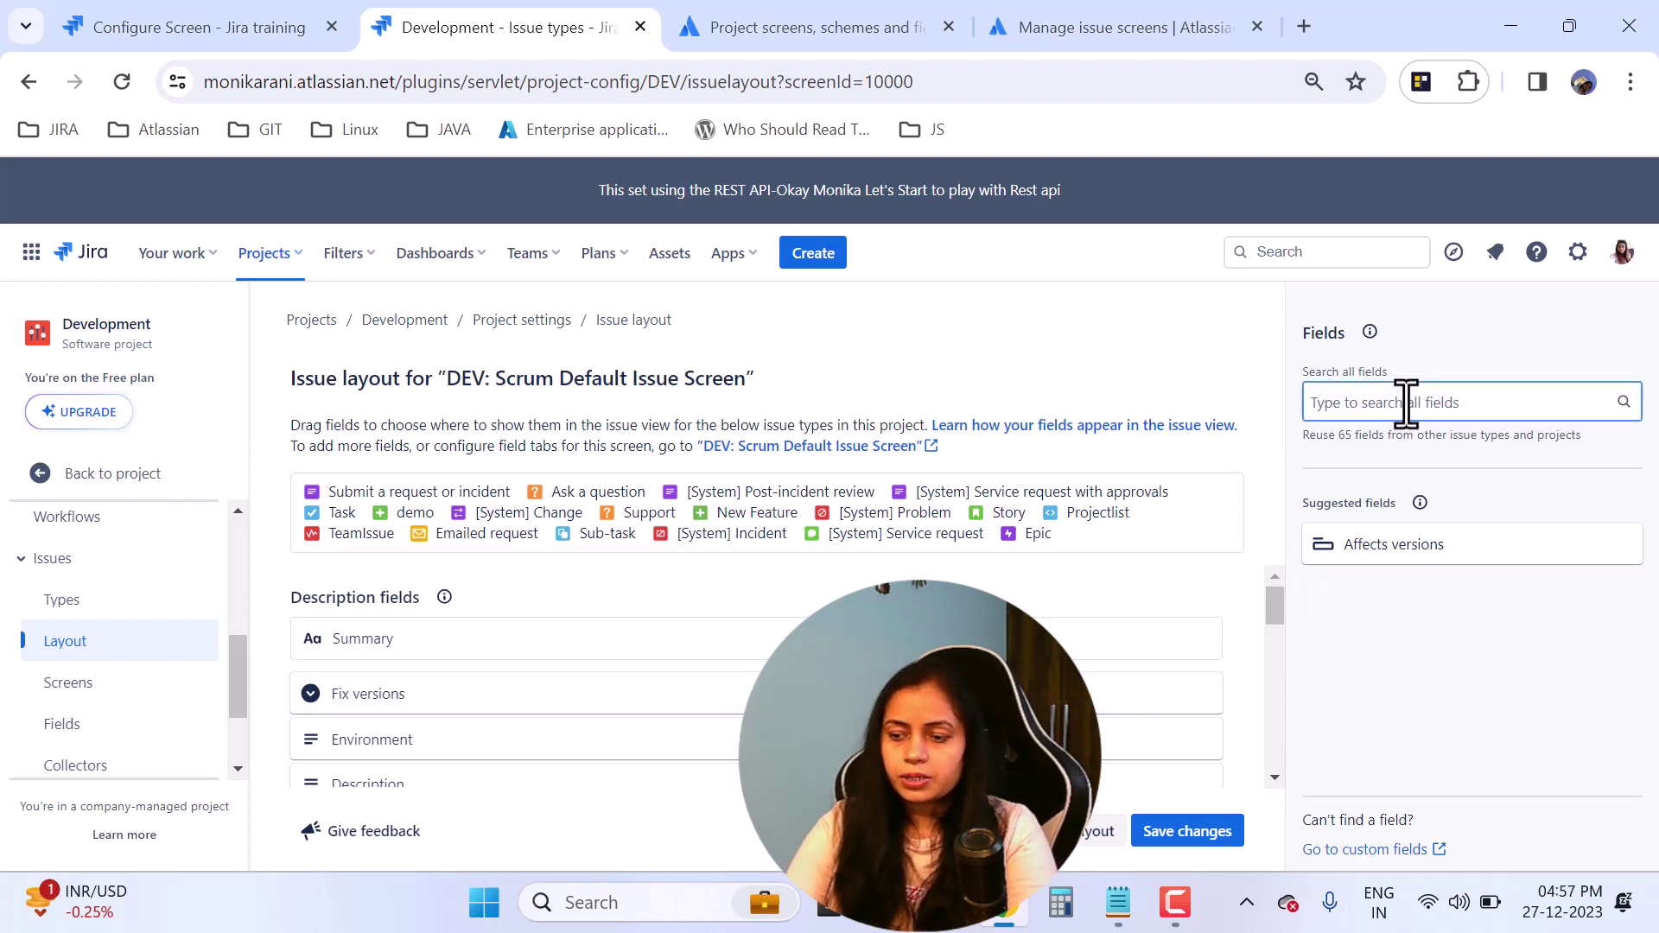
type("due")
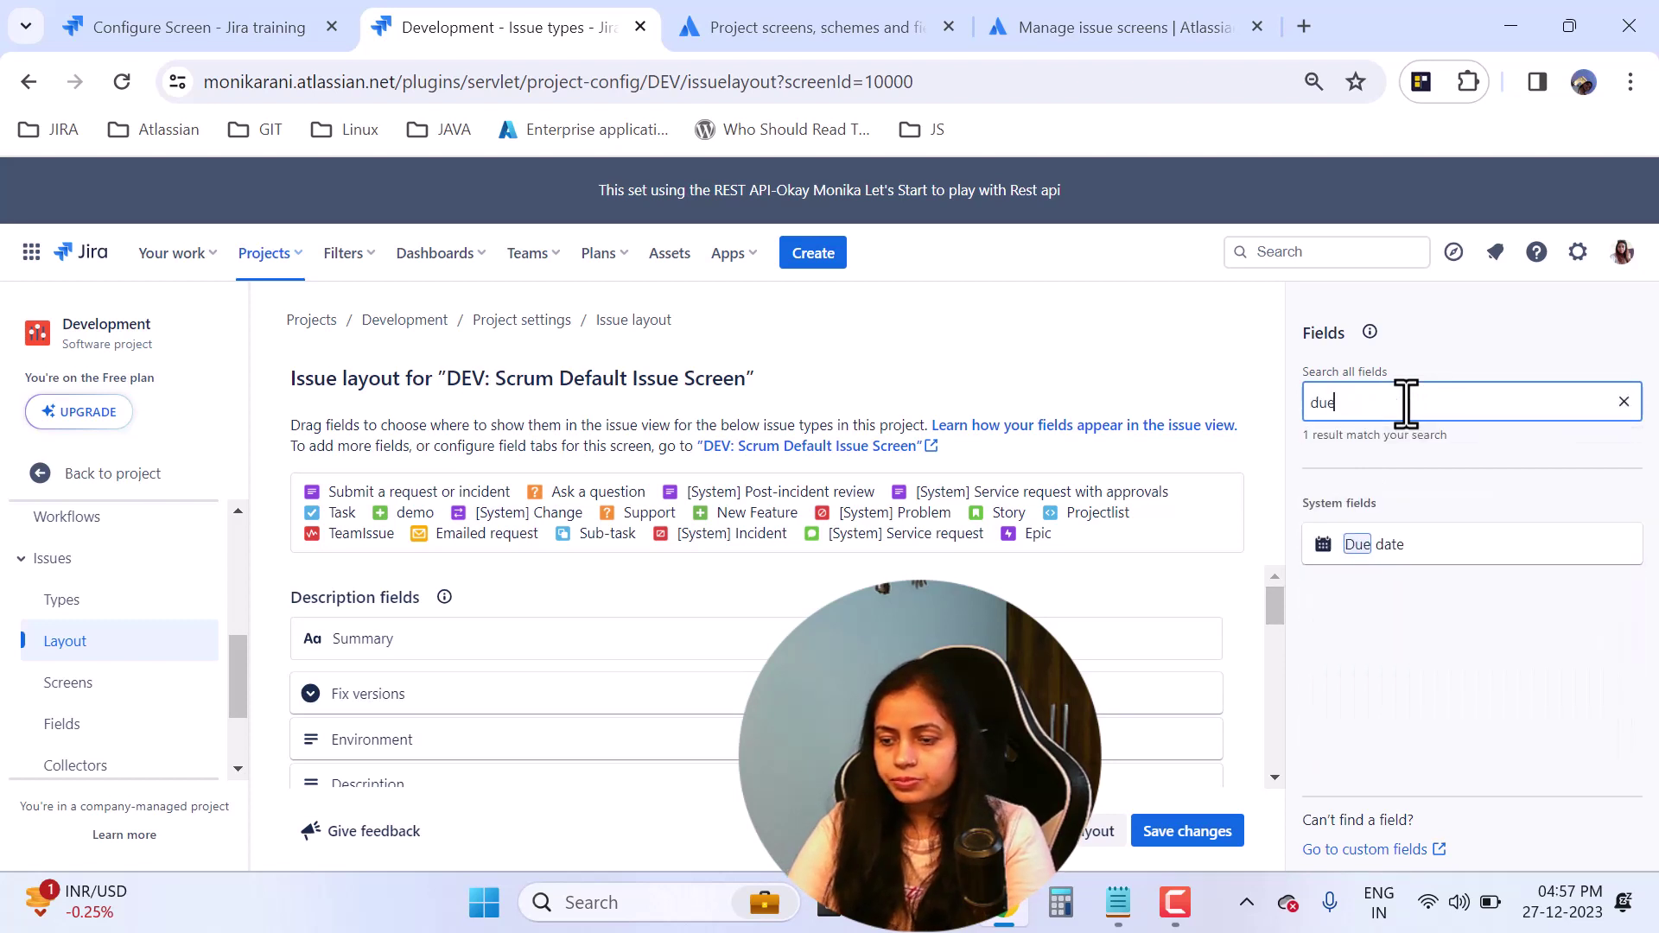
left_click(1485, 548)
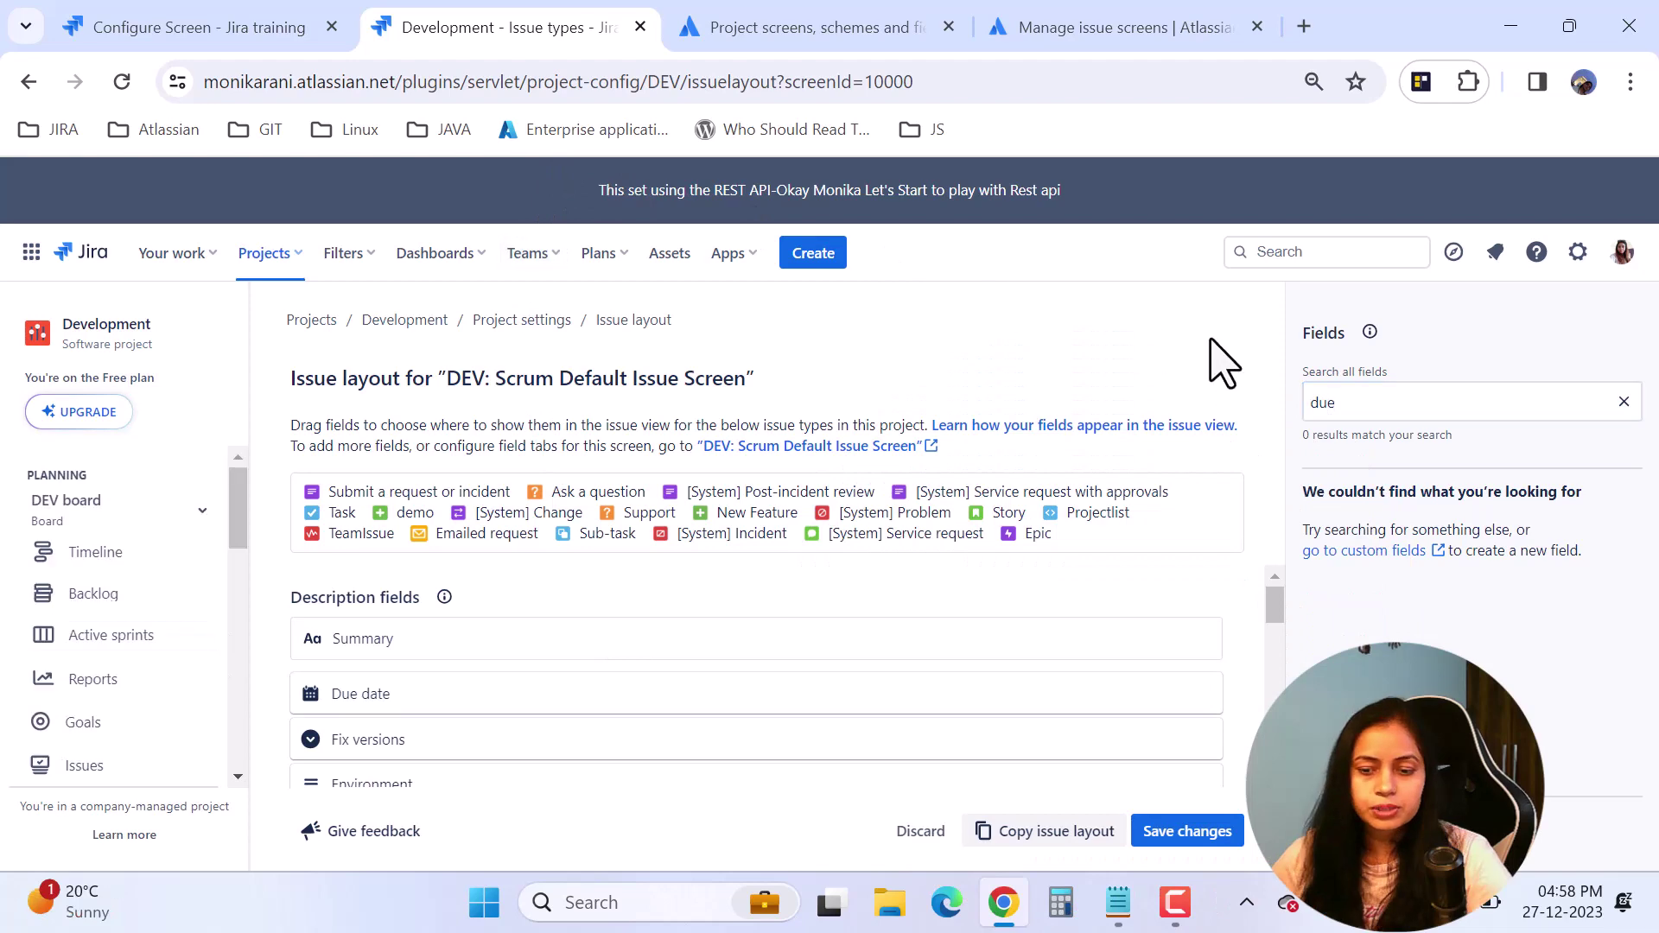
Step: Leave the issue layout without saving the changes and open the Development project's backlog
left_click(91, 597)
left_click_drag(758, 313, 800, 313)
left_click(833, 336)
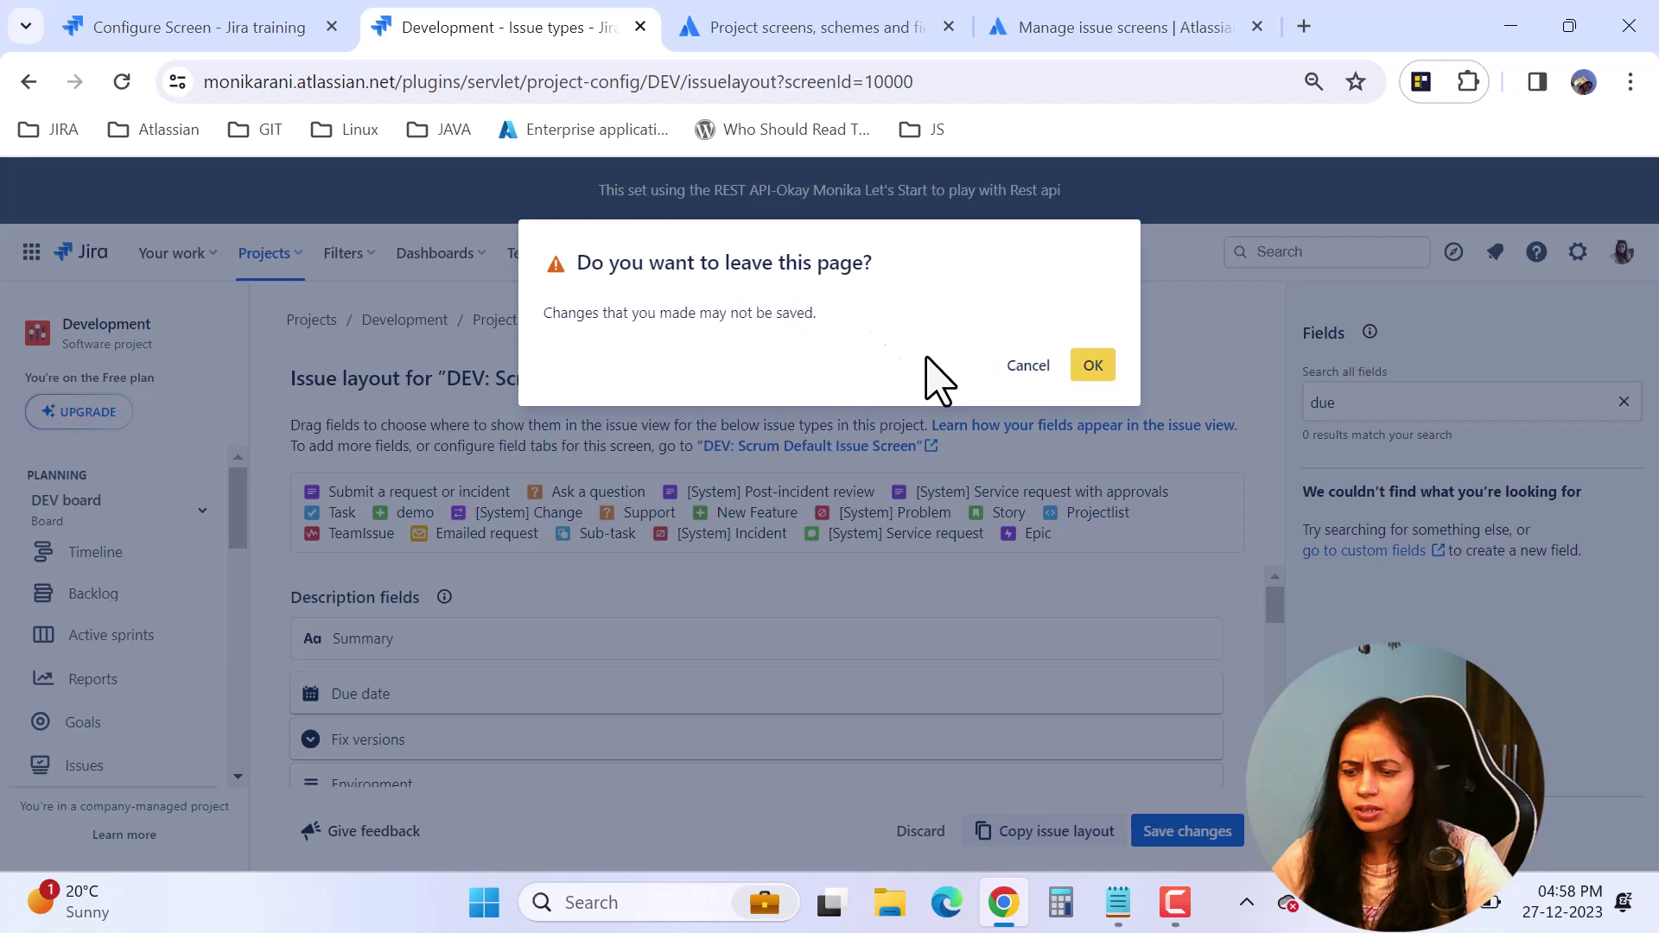
left_click(1093, 365)
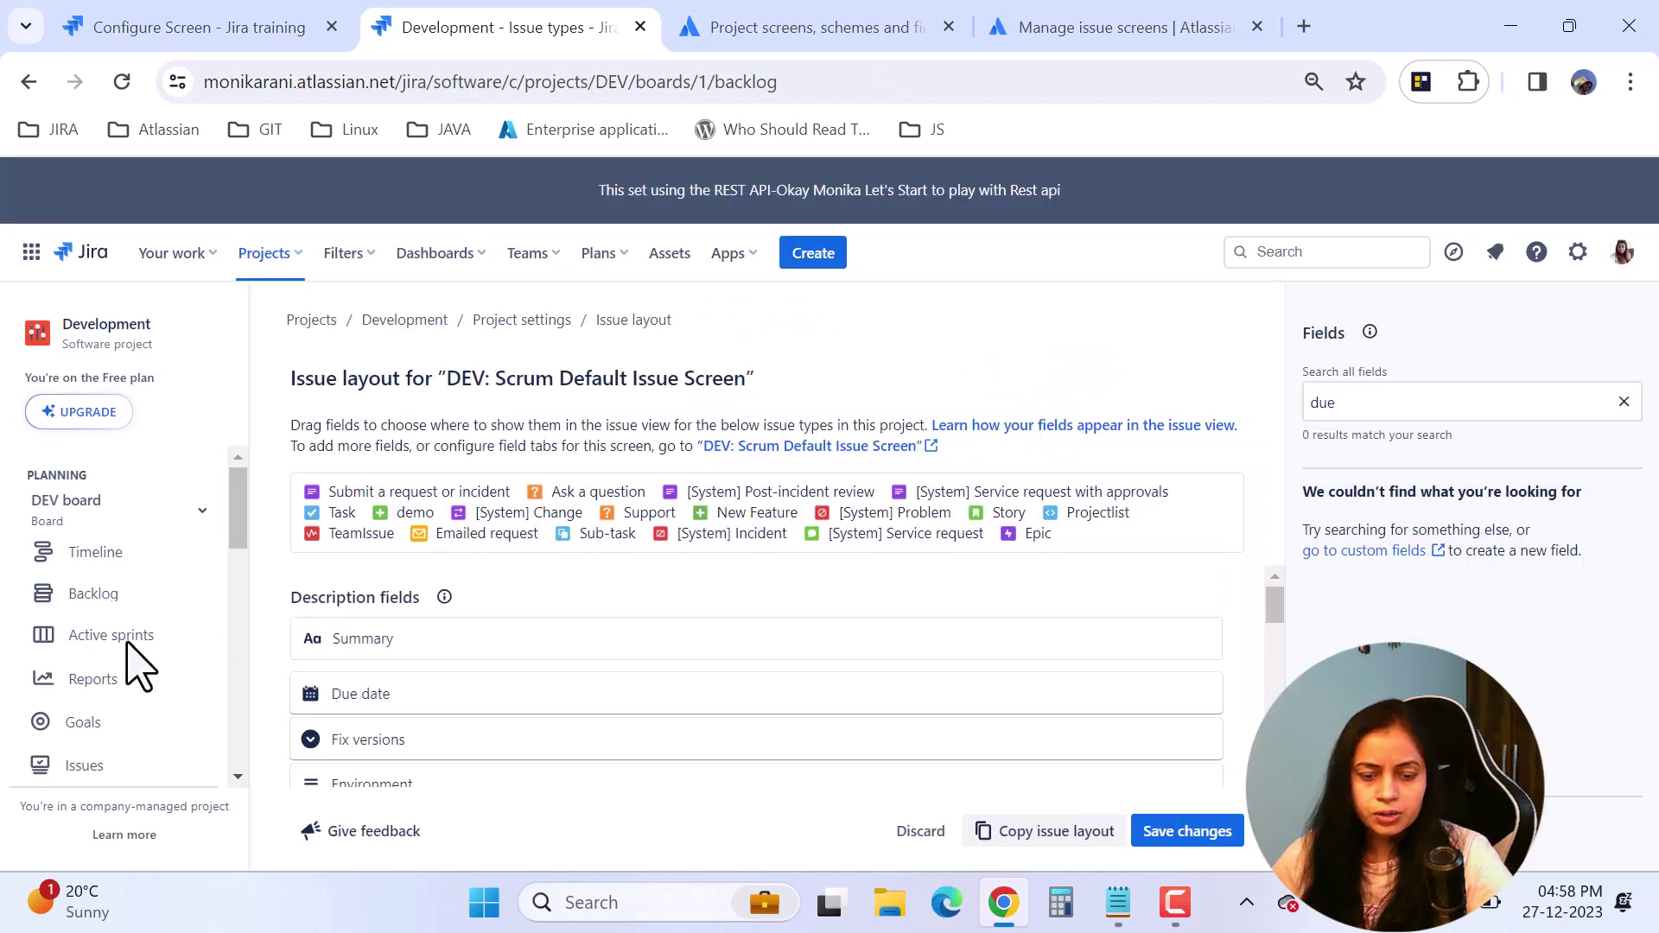
left_click(93, 592)
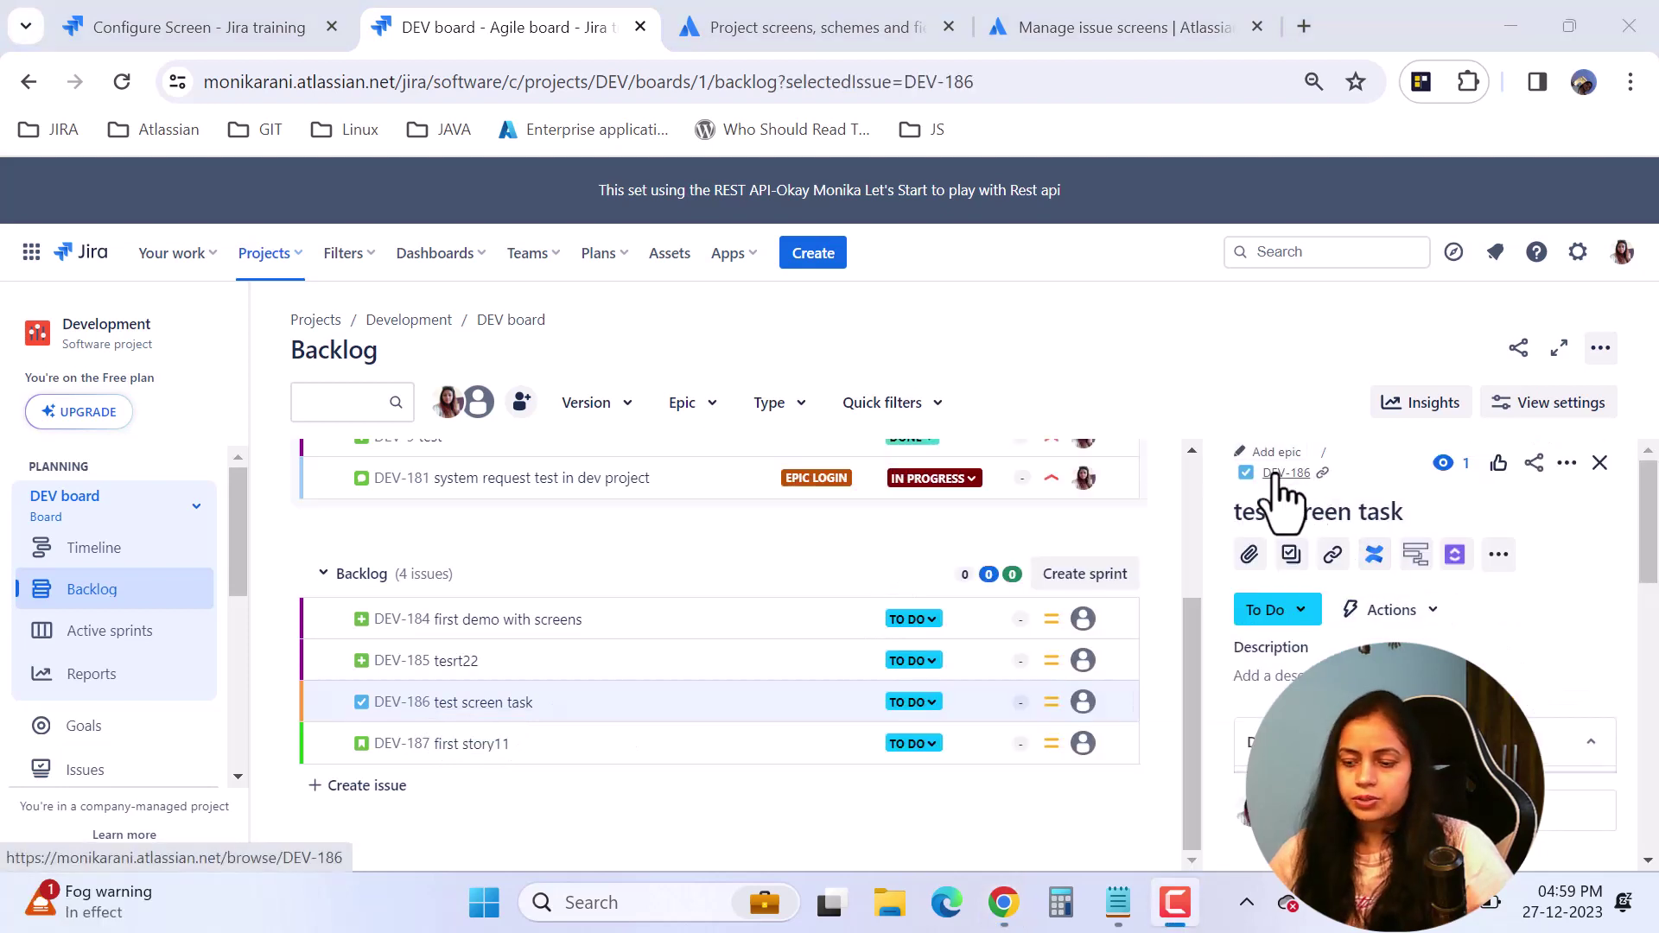
Step: Open the issue layout configuration from the full page of issue DEV-186 and look over its fields
left_click(1281, 475)
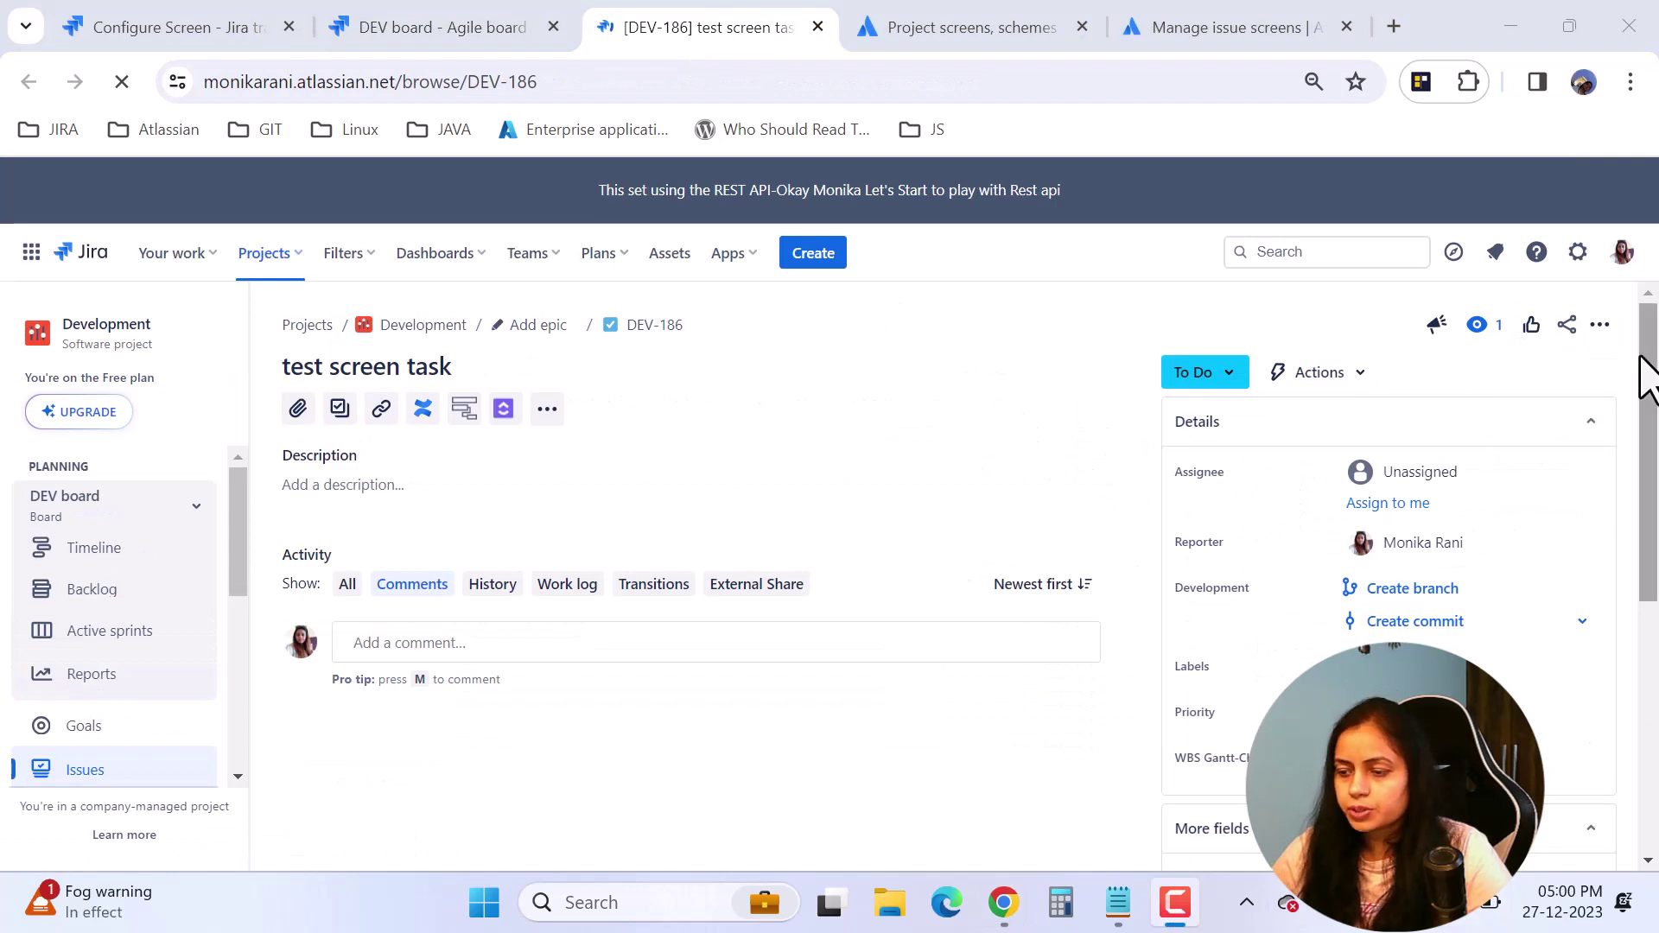
left_click_drag(1655, 402, 1648, 659)
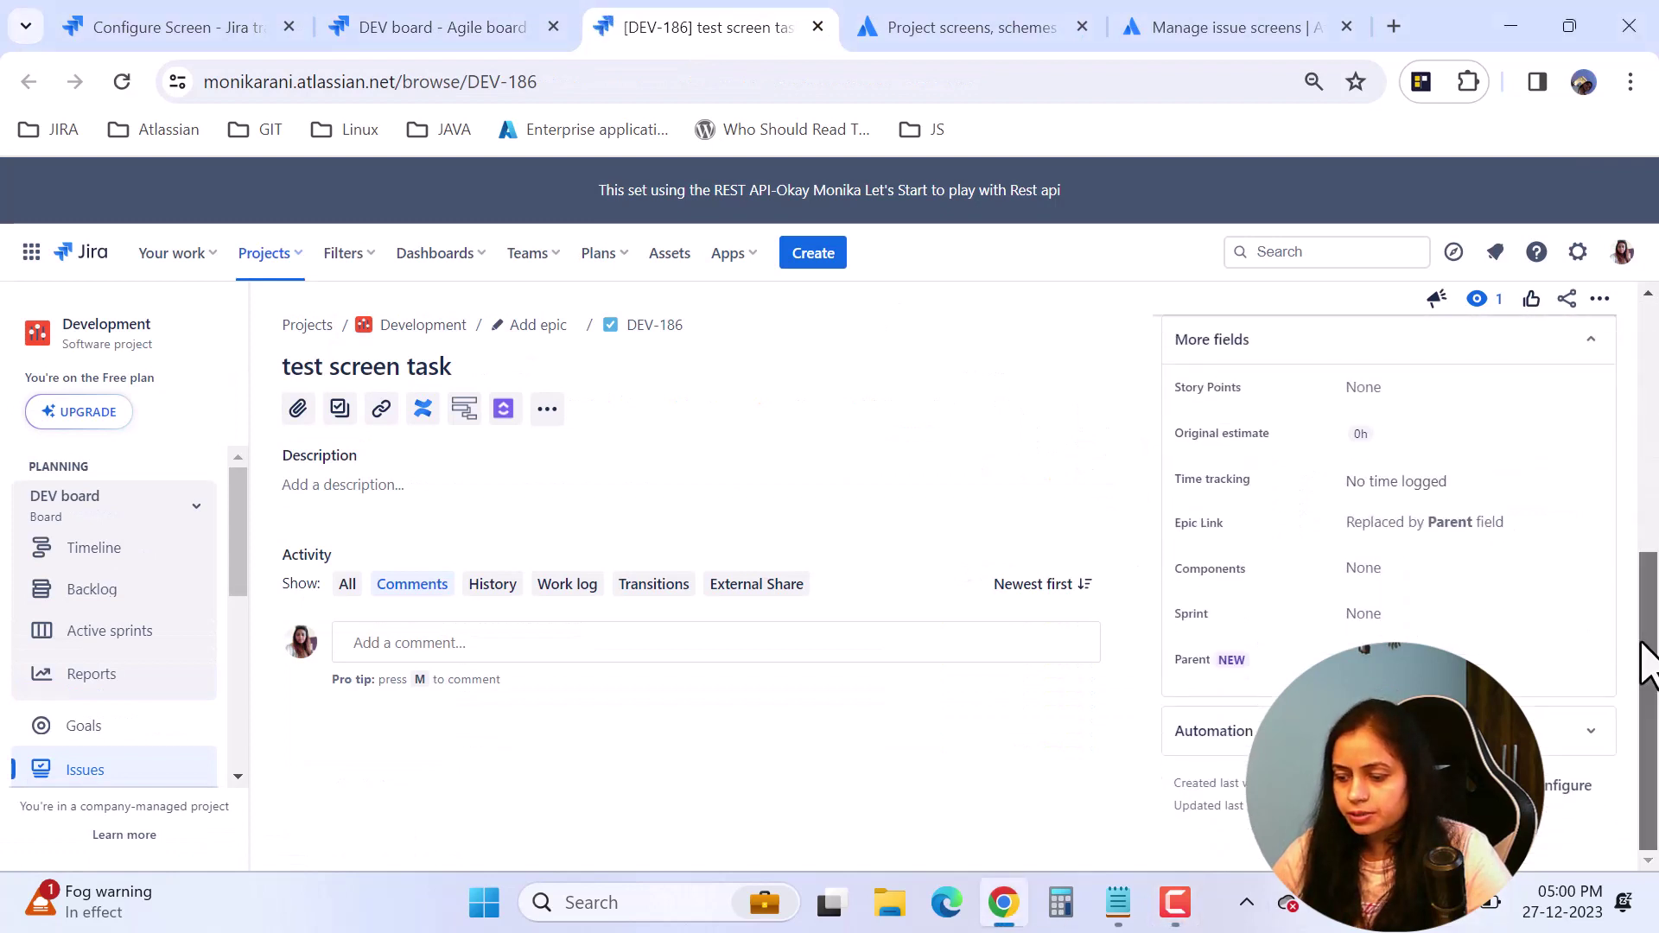
left_click(1565, 790)
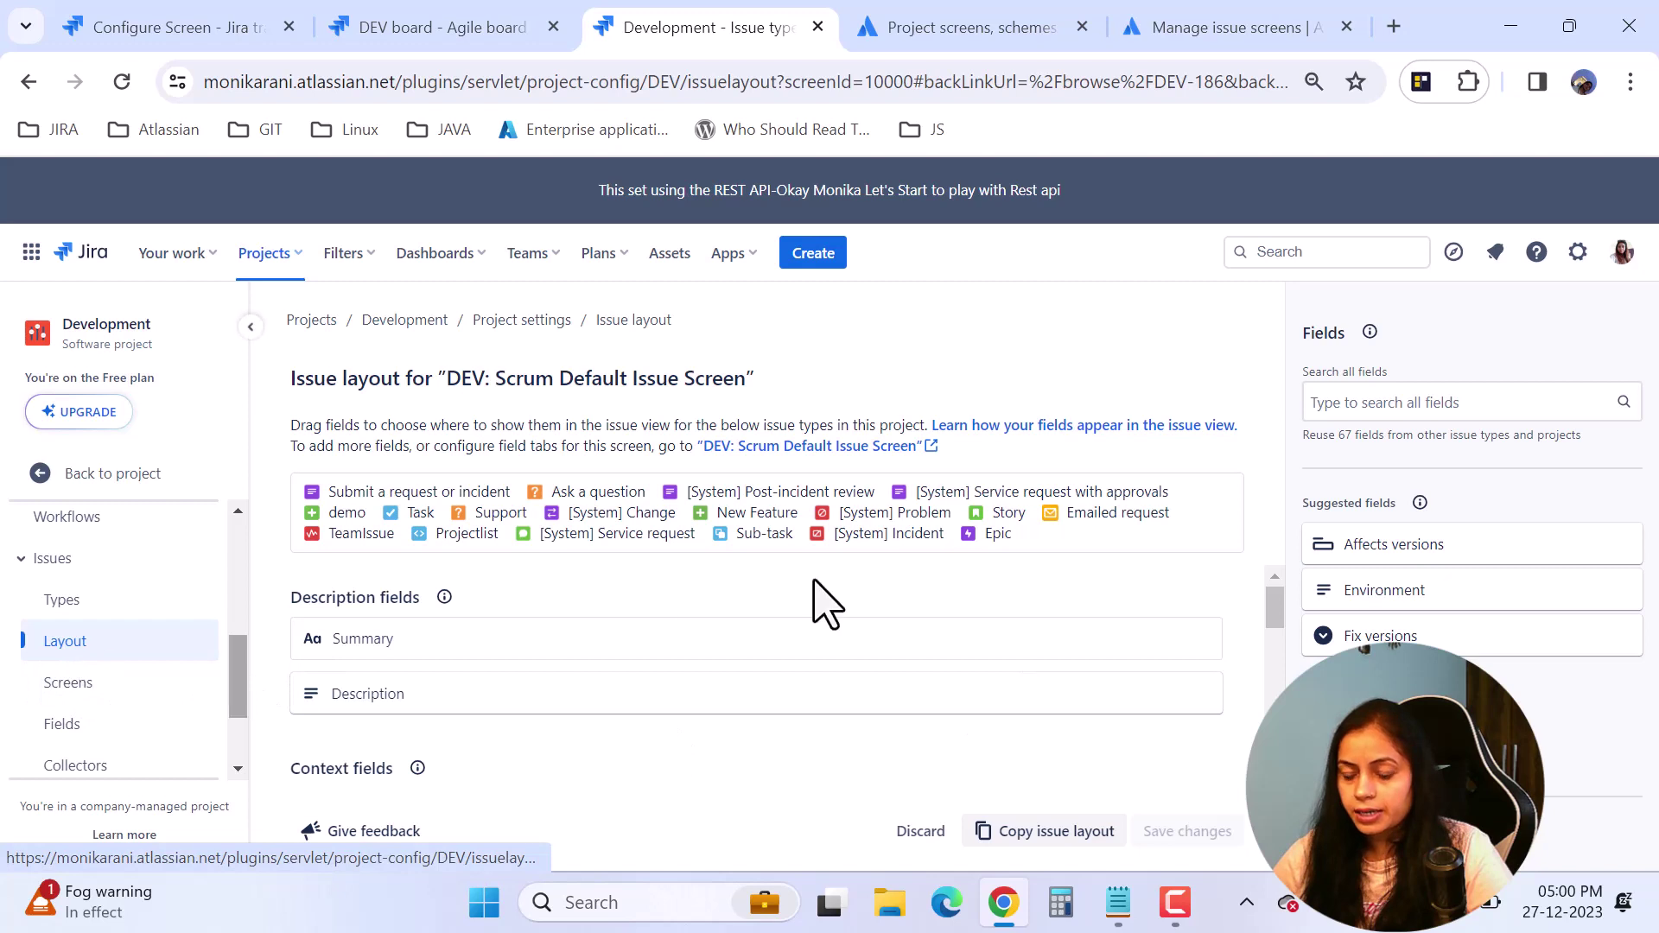
scroll(1281, 605, "down", 5)
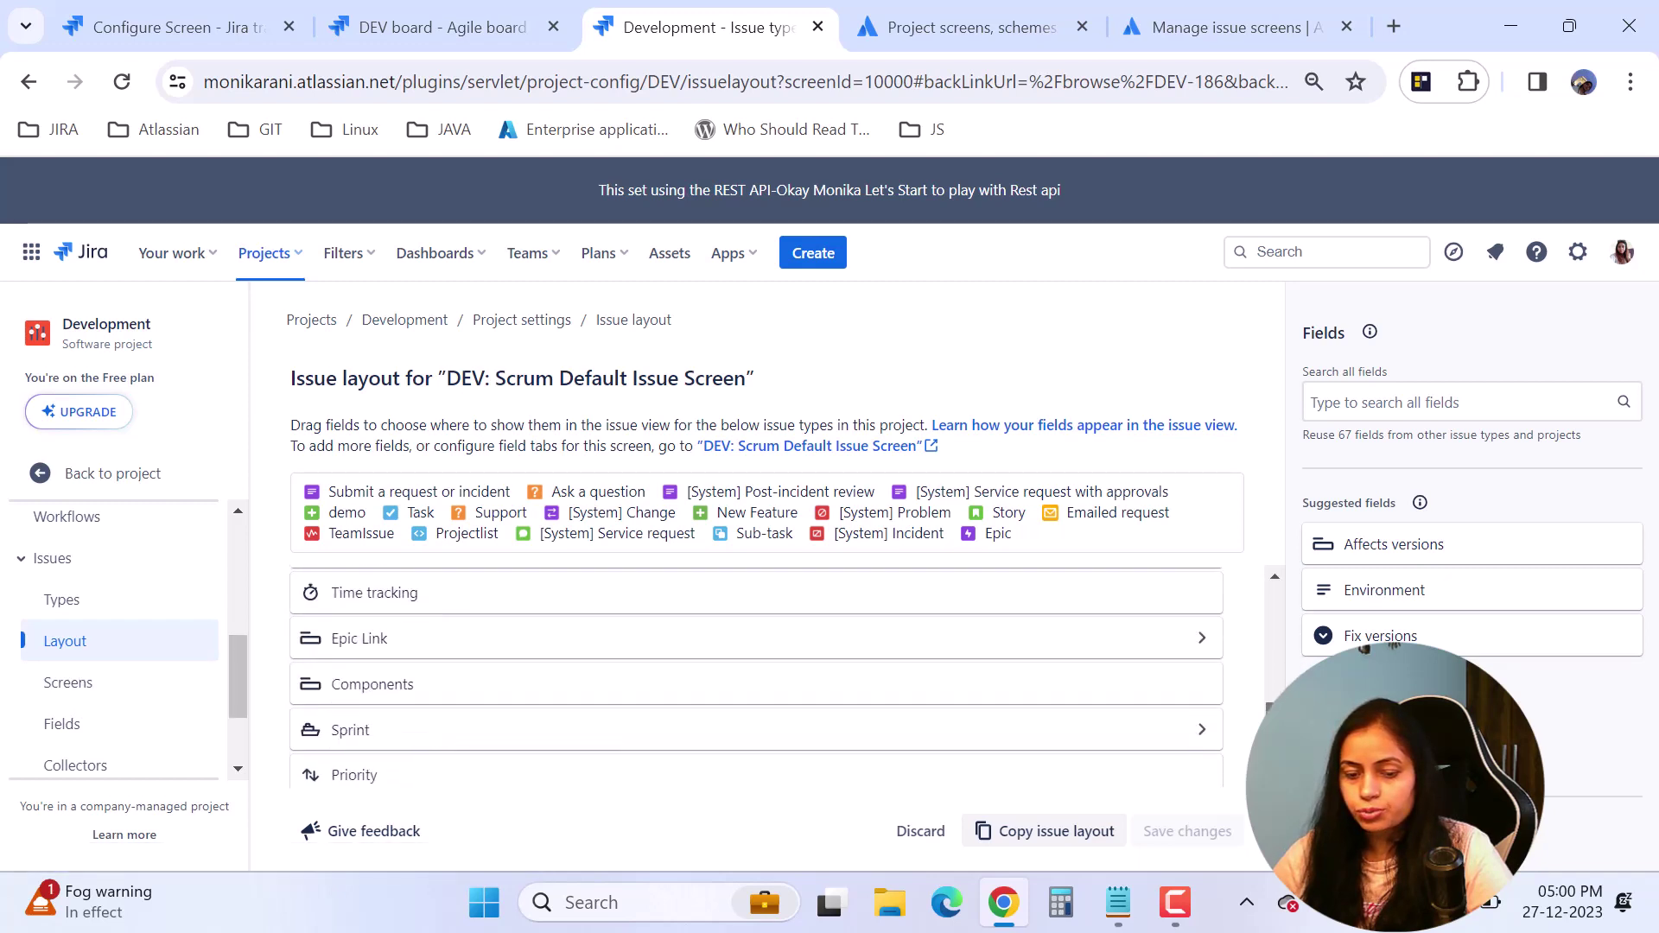
scroll(1281, 584, "up", 5)
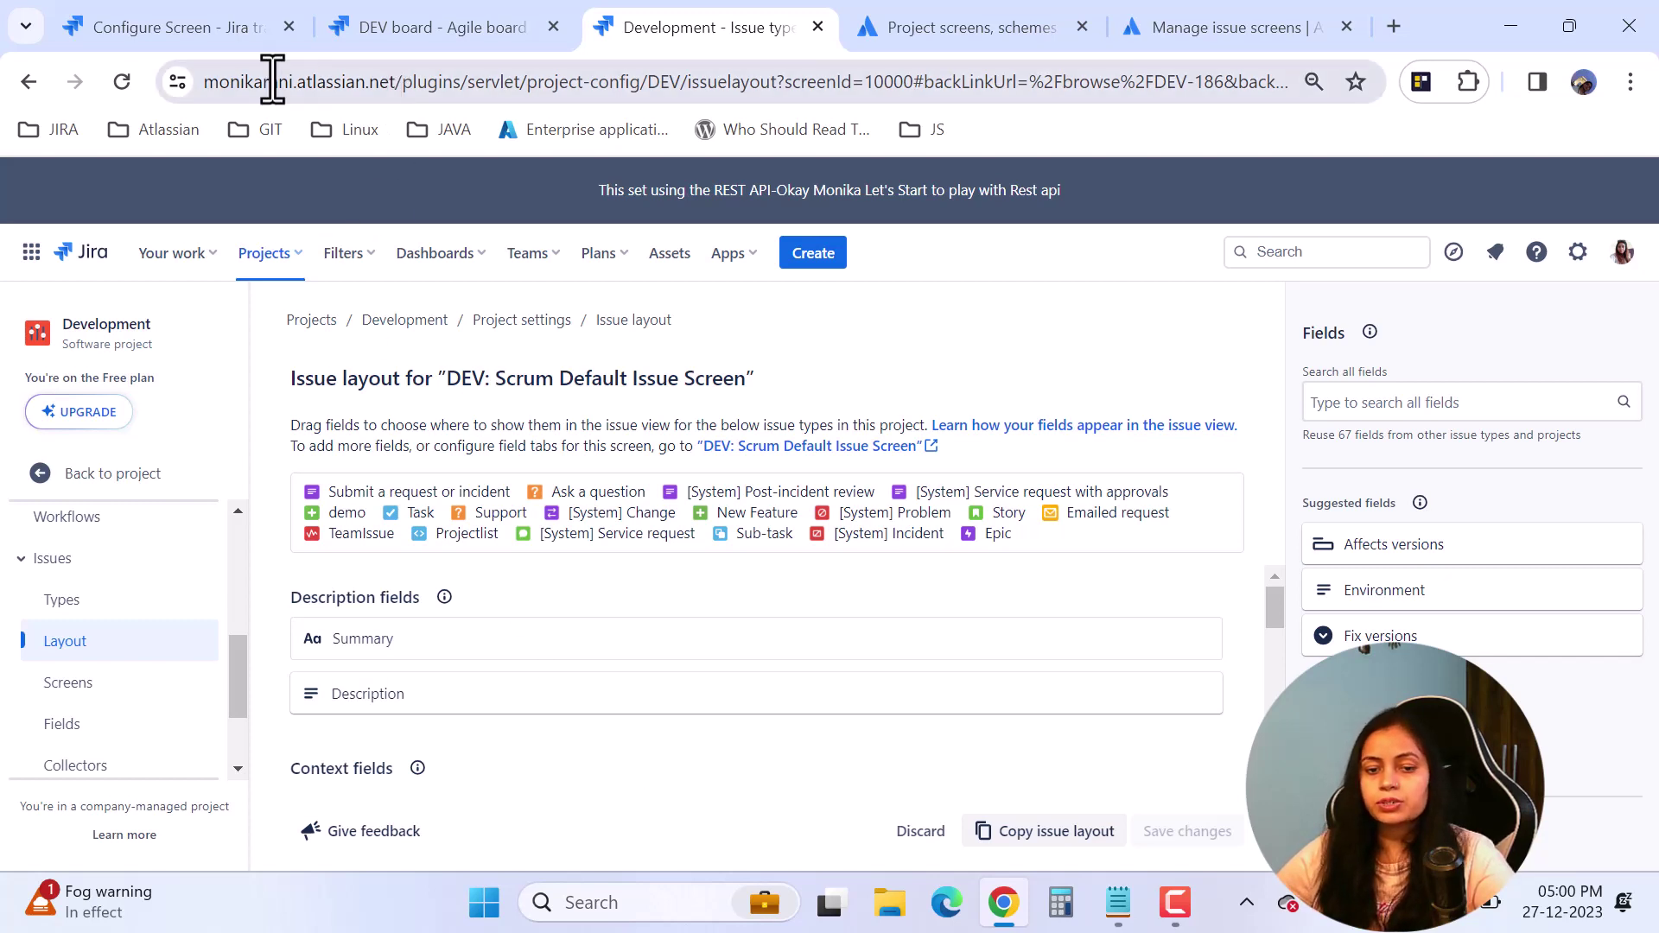
Step: Return to the Configure Screen page for DEV: Scrum Default Issue Screen and review the fields in its Field Tab
left_click(178, 26)
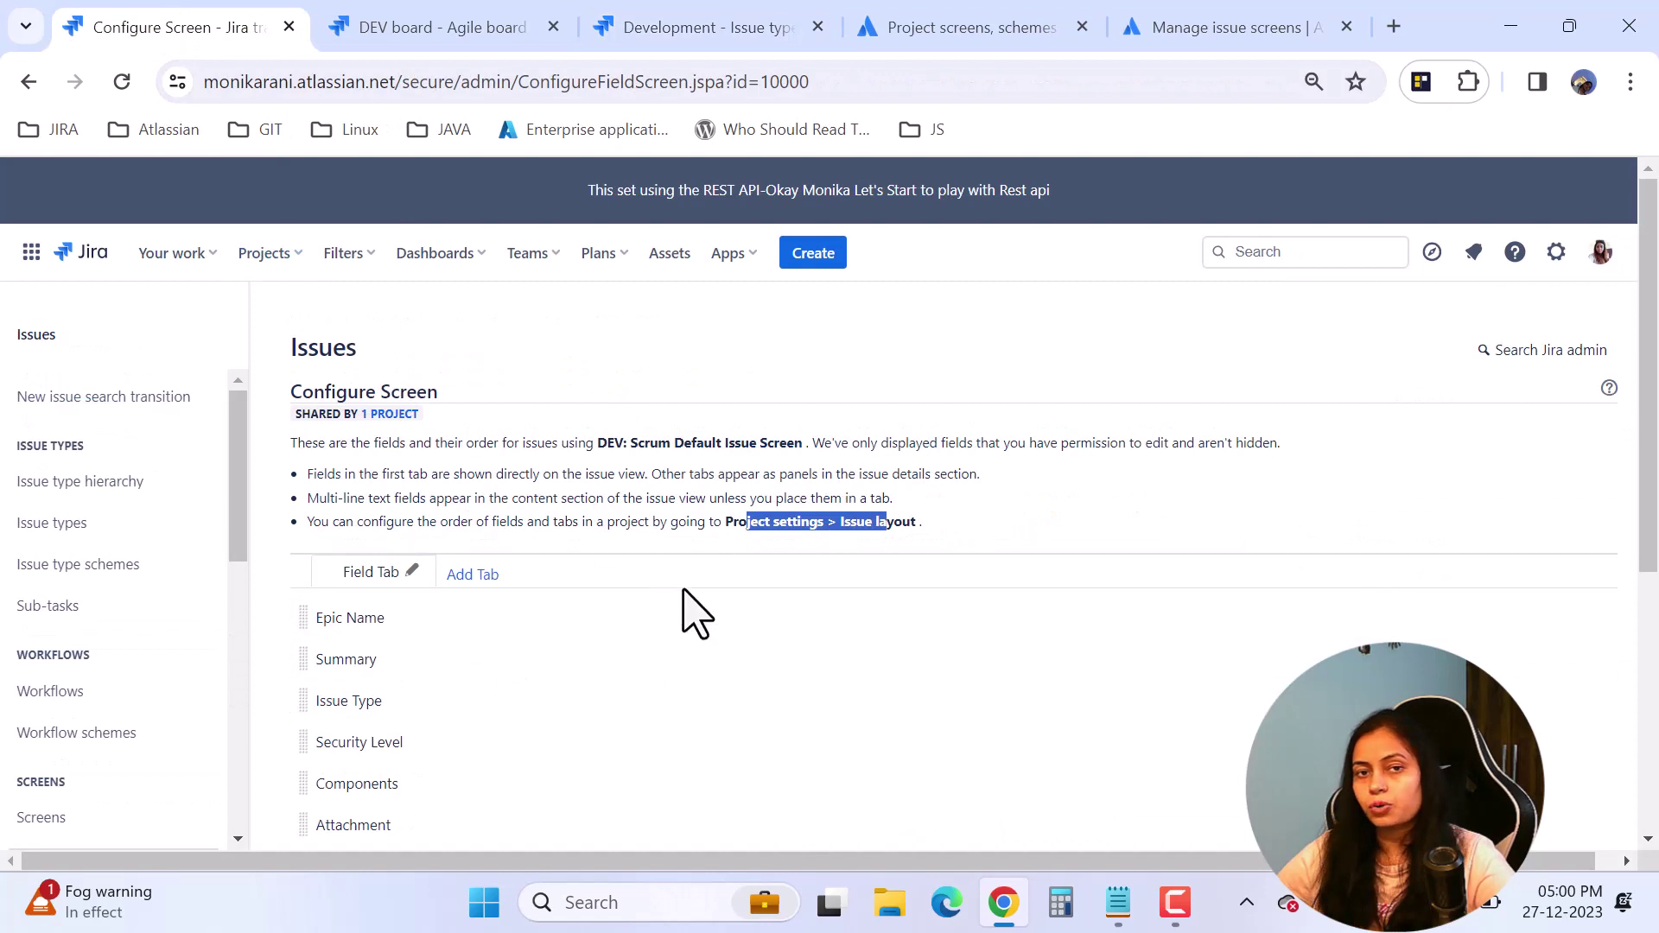
left_click(1482, 491)
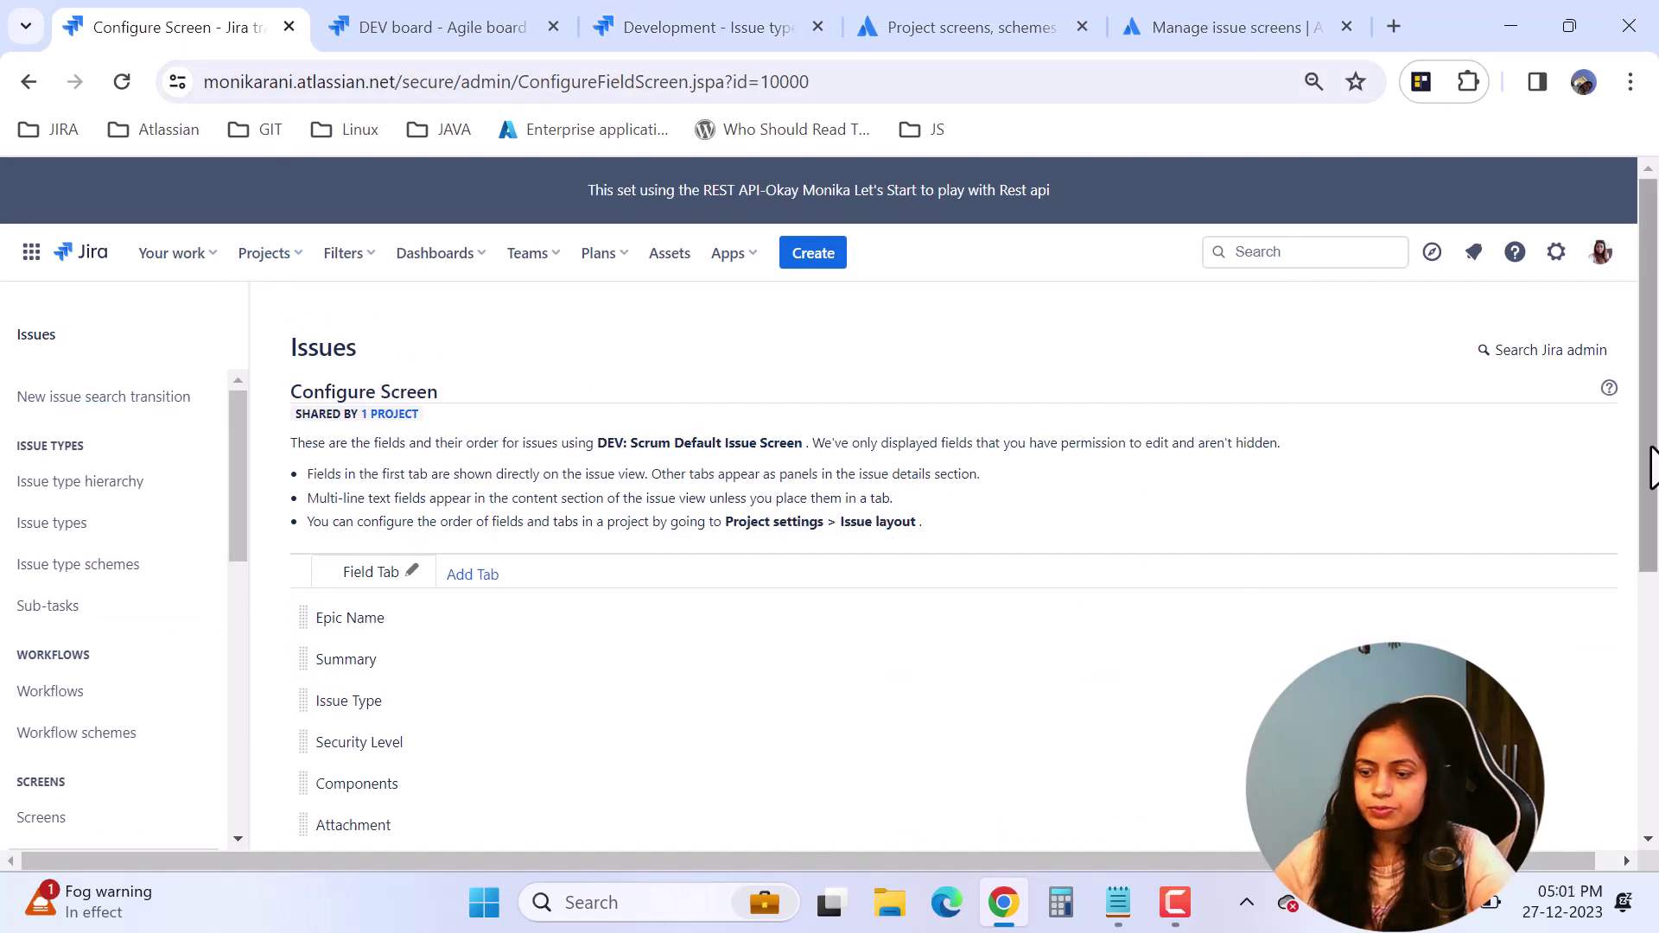
scroll(1045, 661, "down", 5)
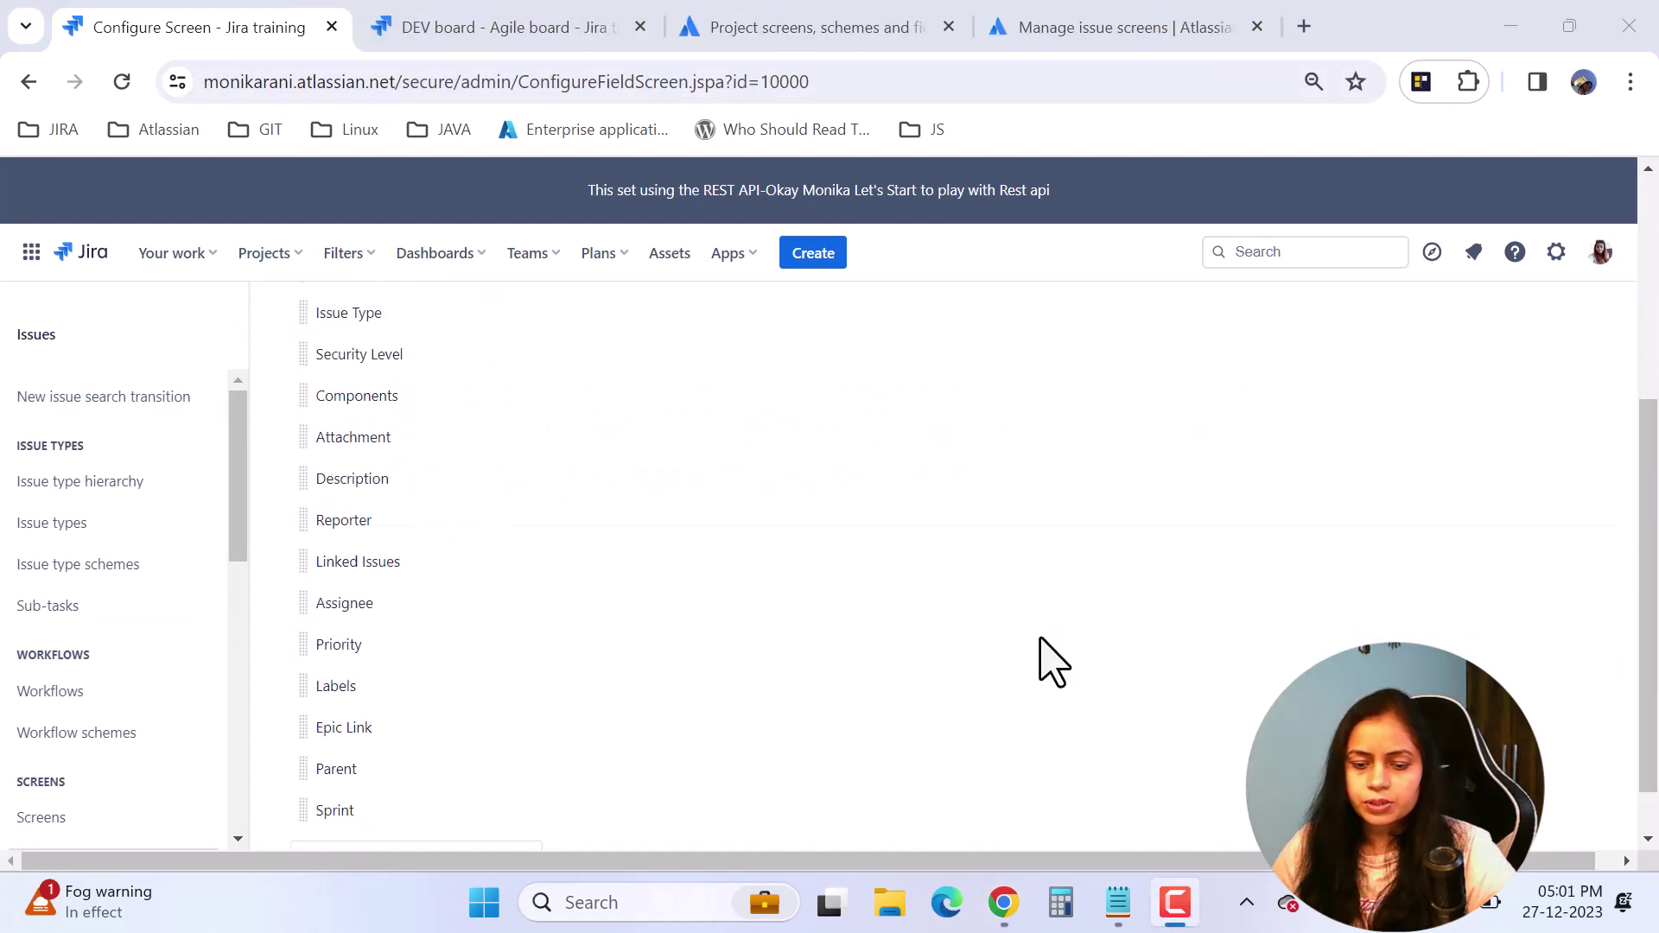
scroll(659, 637, "up", 4)
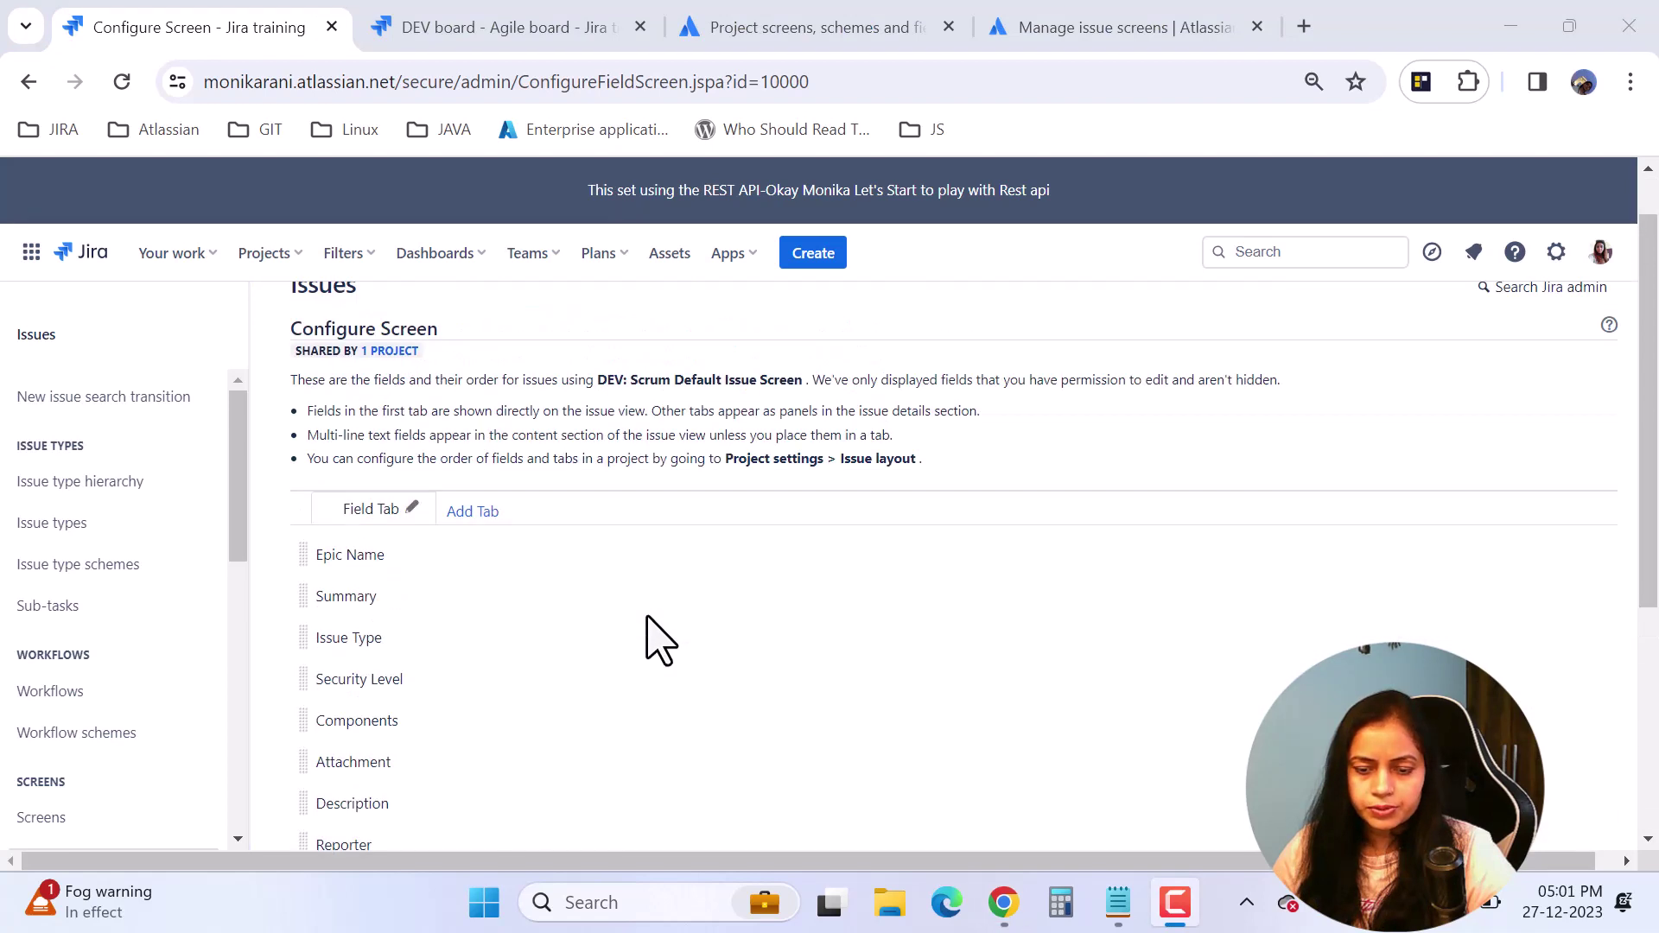
Step: Go to the Screen Schemes list and open the configuration of DEV: Scrum Default Screen Scheme
scroll(244, 560, "down", 3)
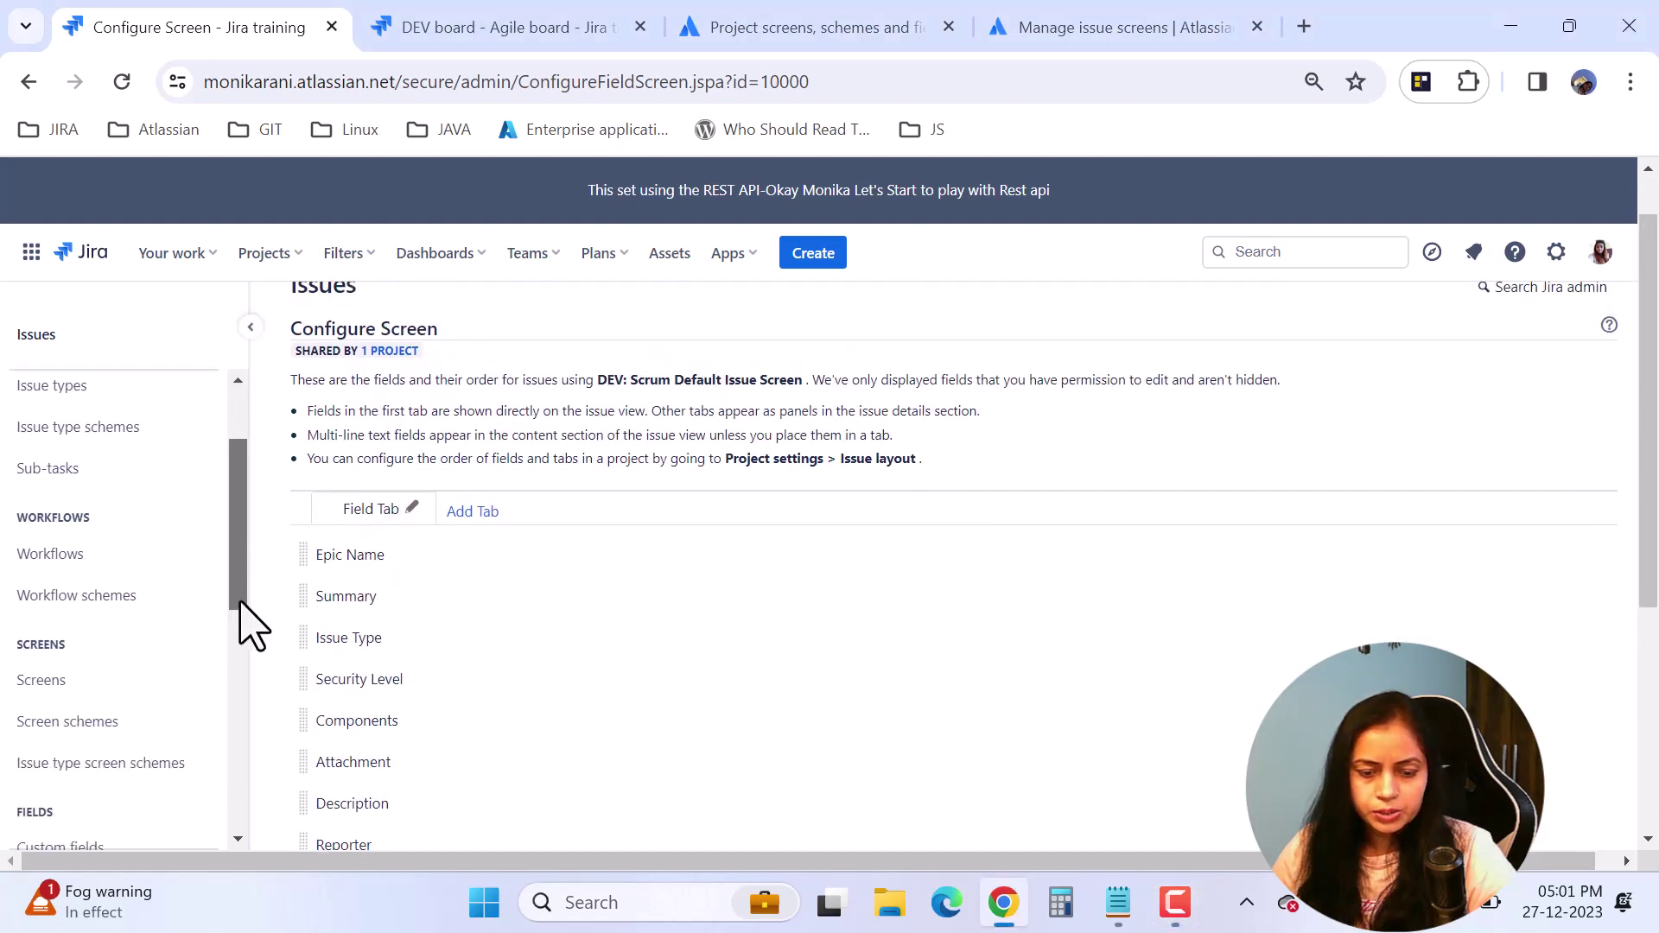
left_click(69, 678)
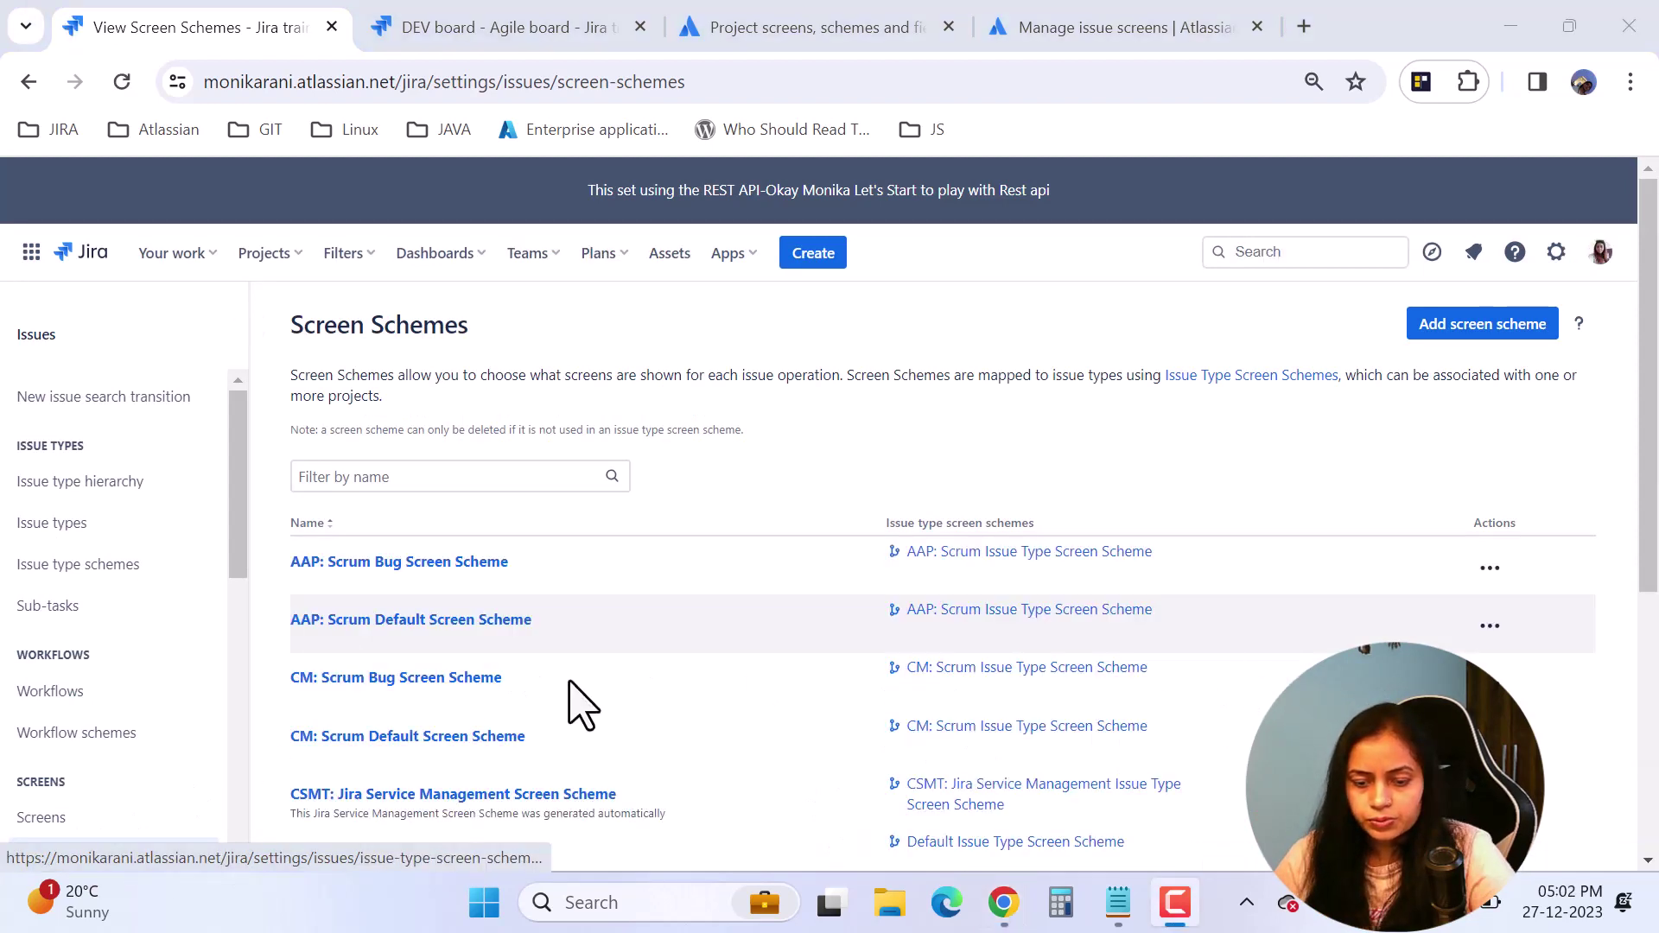
scroll(593, 740, "down", 1)
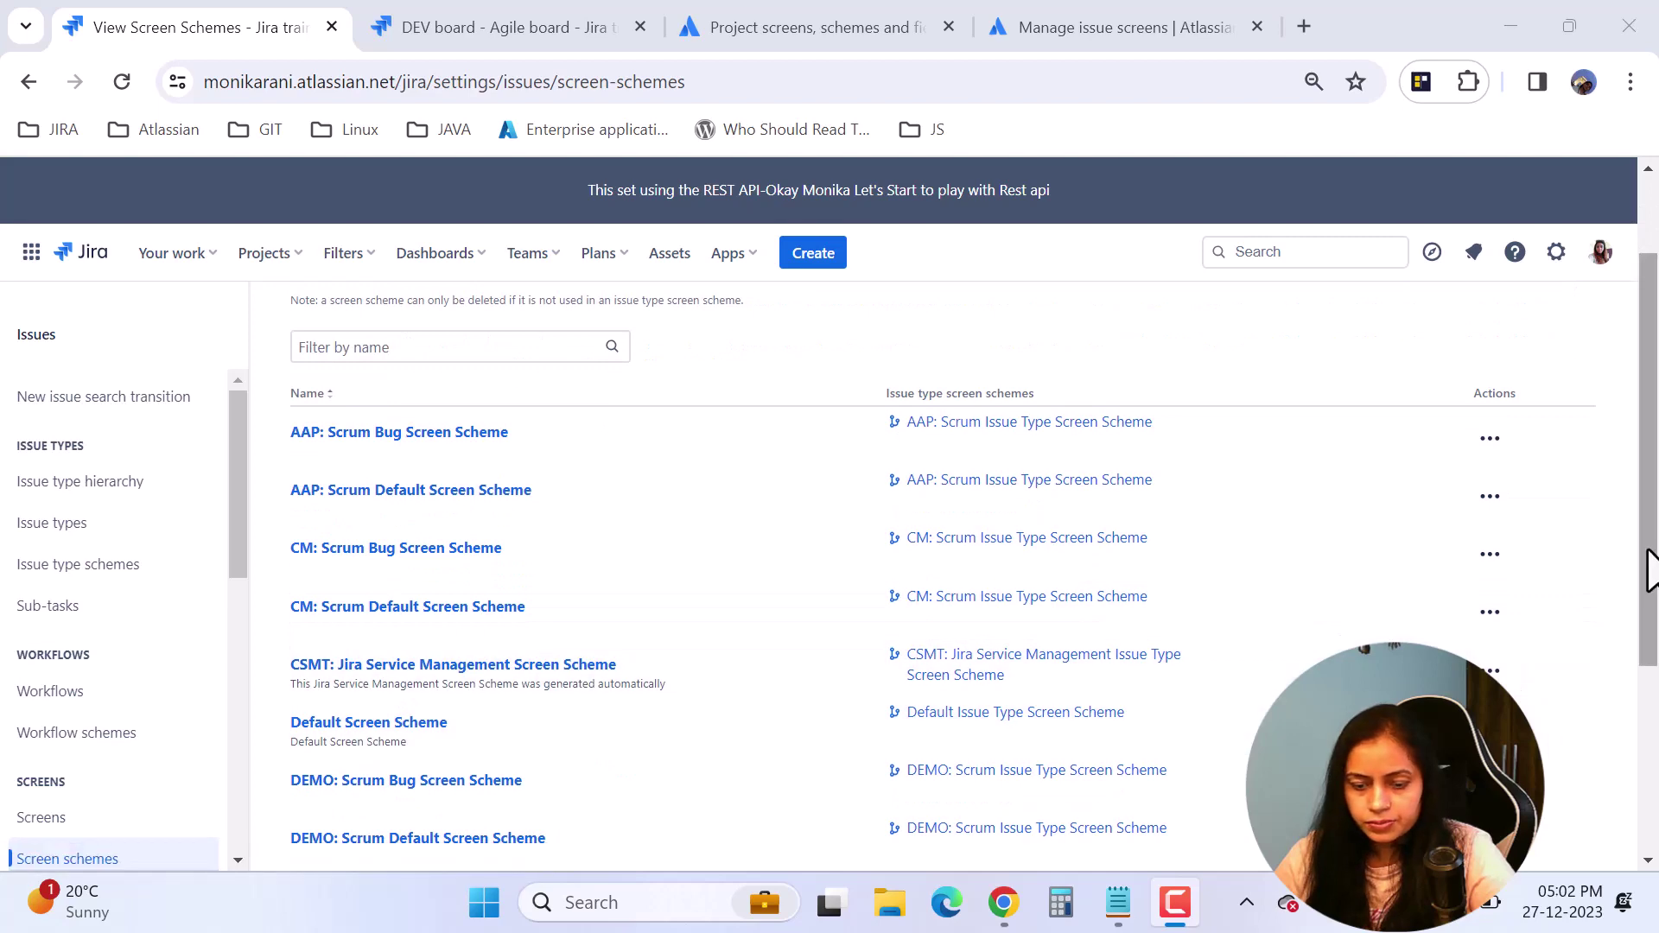
scroll(1650, 570, "down", 4)
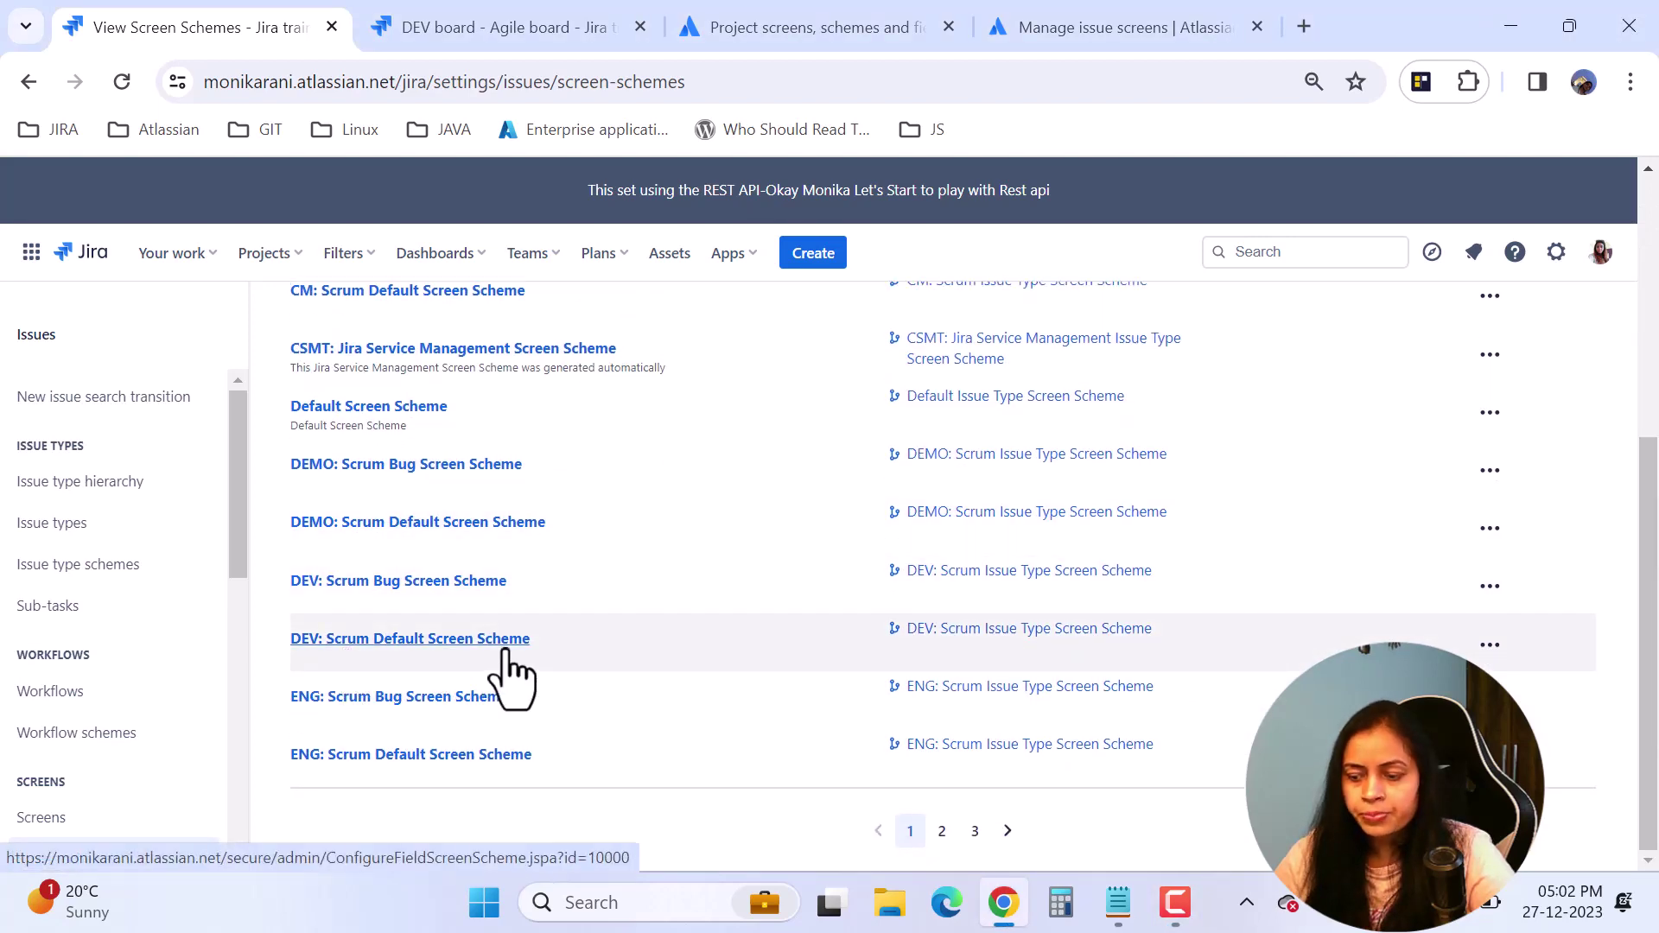
left_click(444, 644)
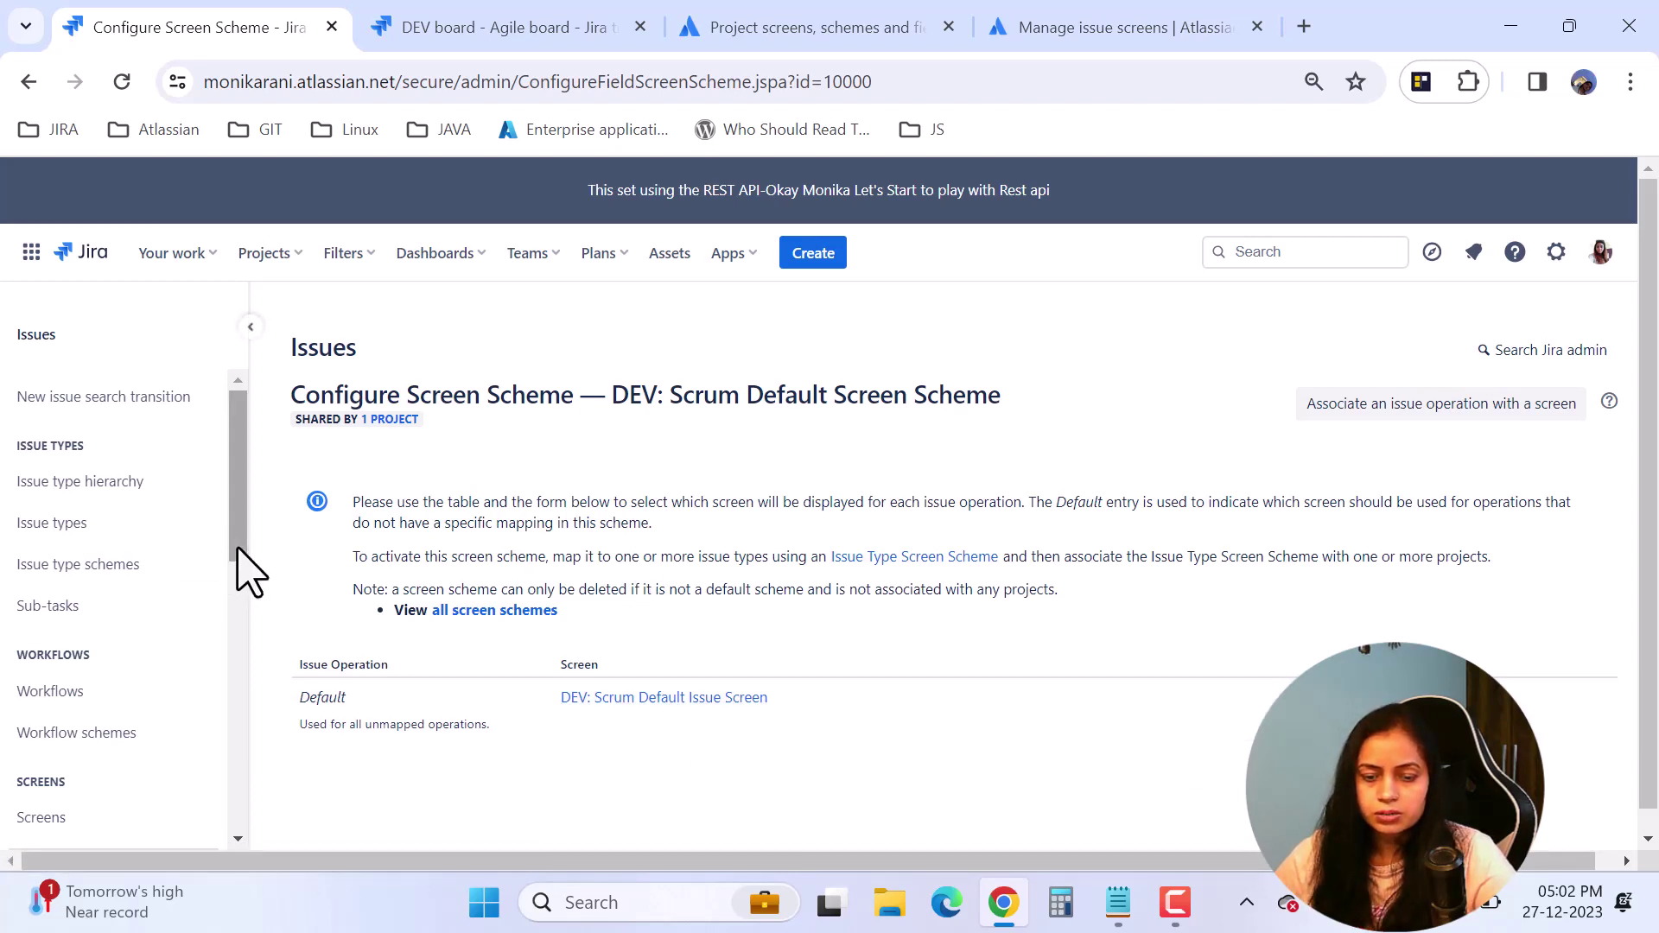
Step: Go to the issue type screen schemes and open the configuration of DEV: Scrum Issue Type Screen Scheme
left_click_drag(245, 567, 263, 660)
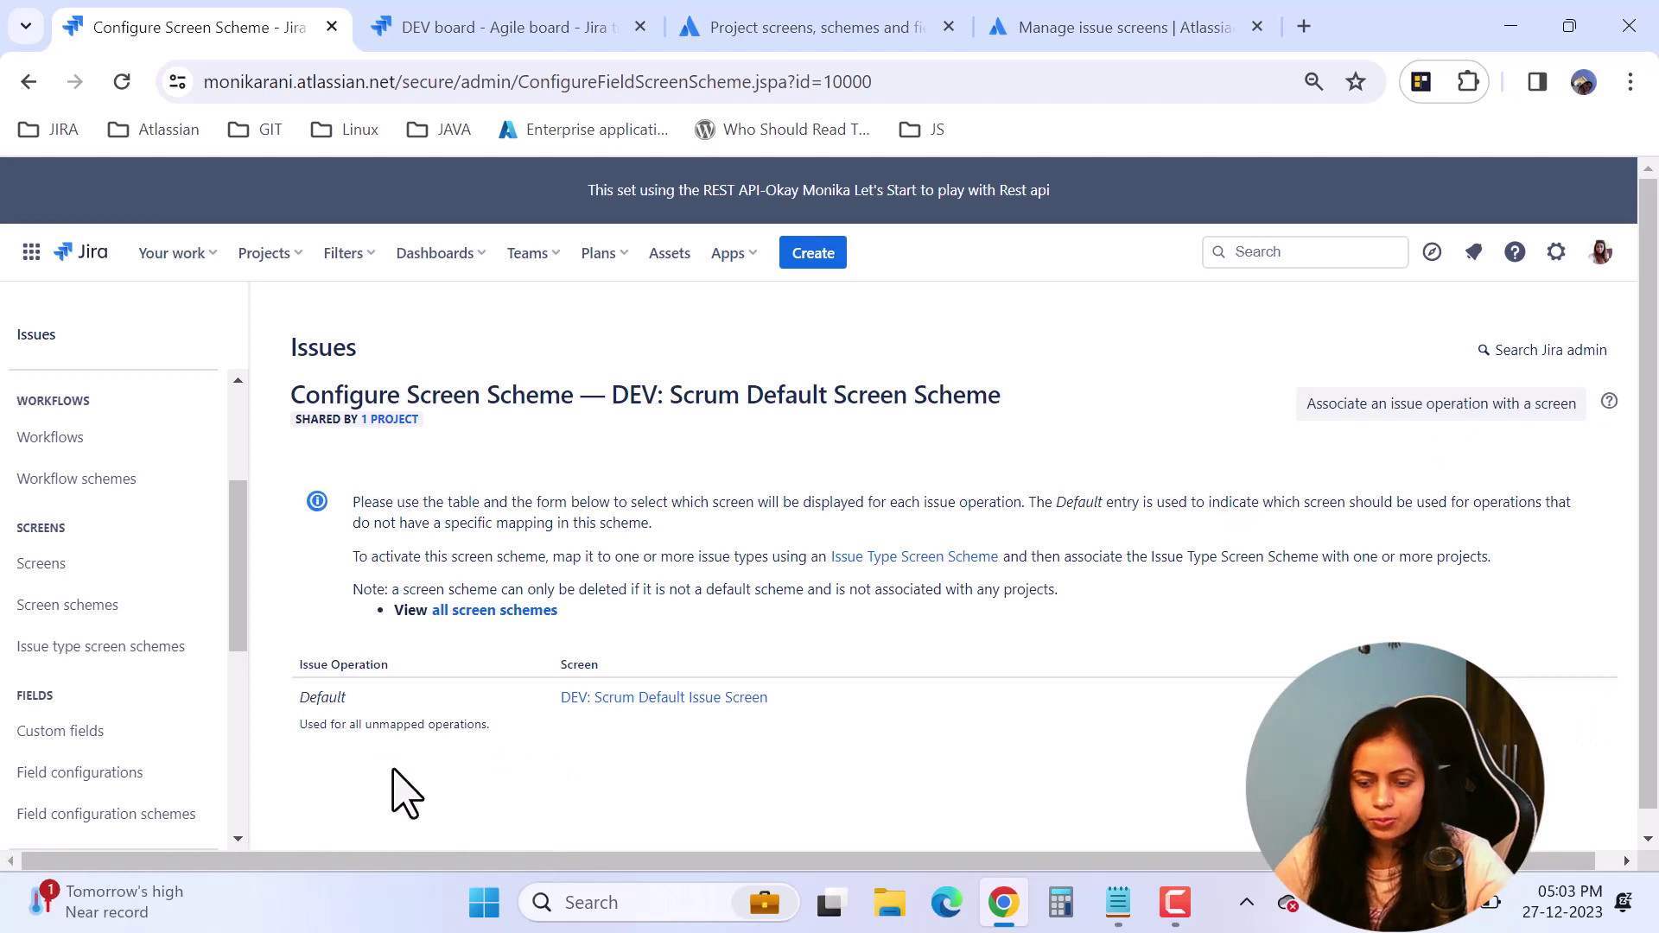
left_click_drag(233, 615, 230, 667)
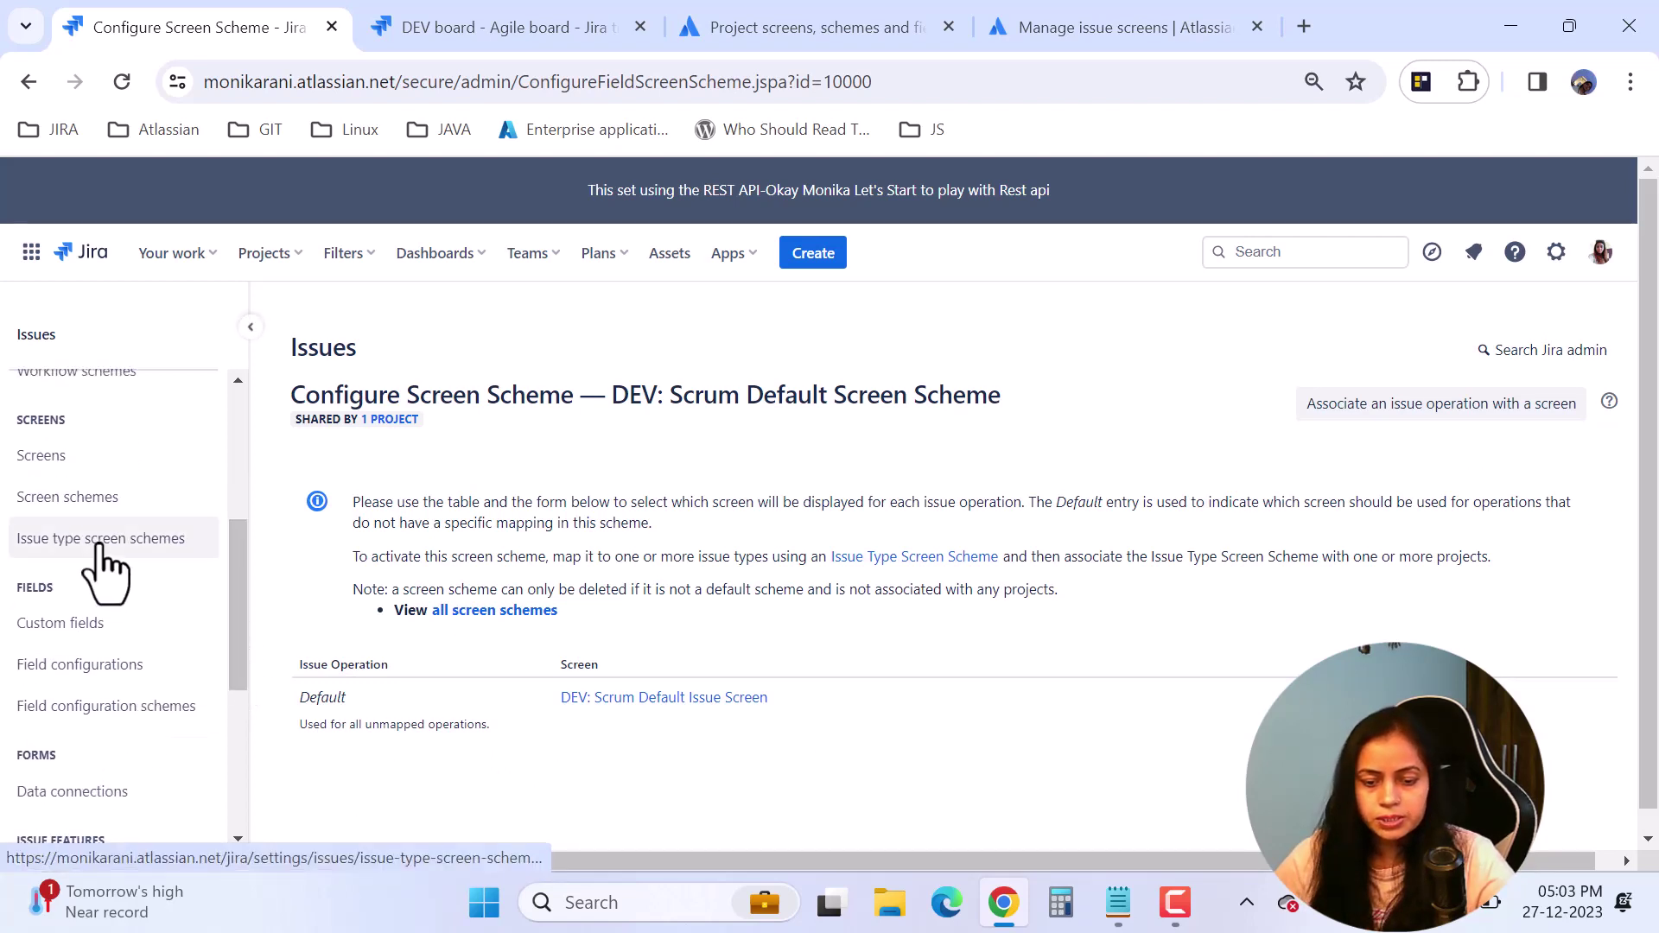
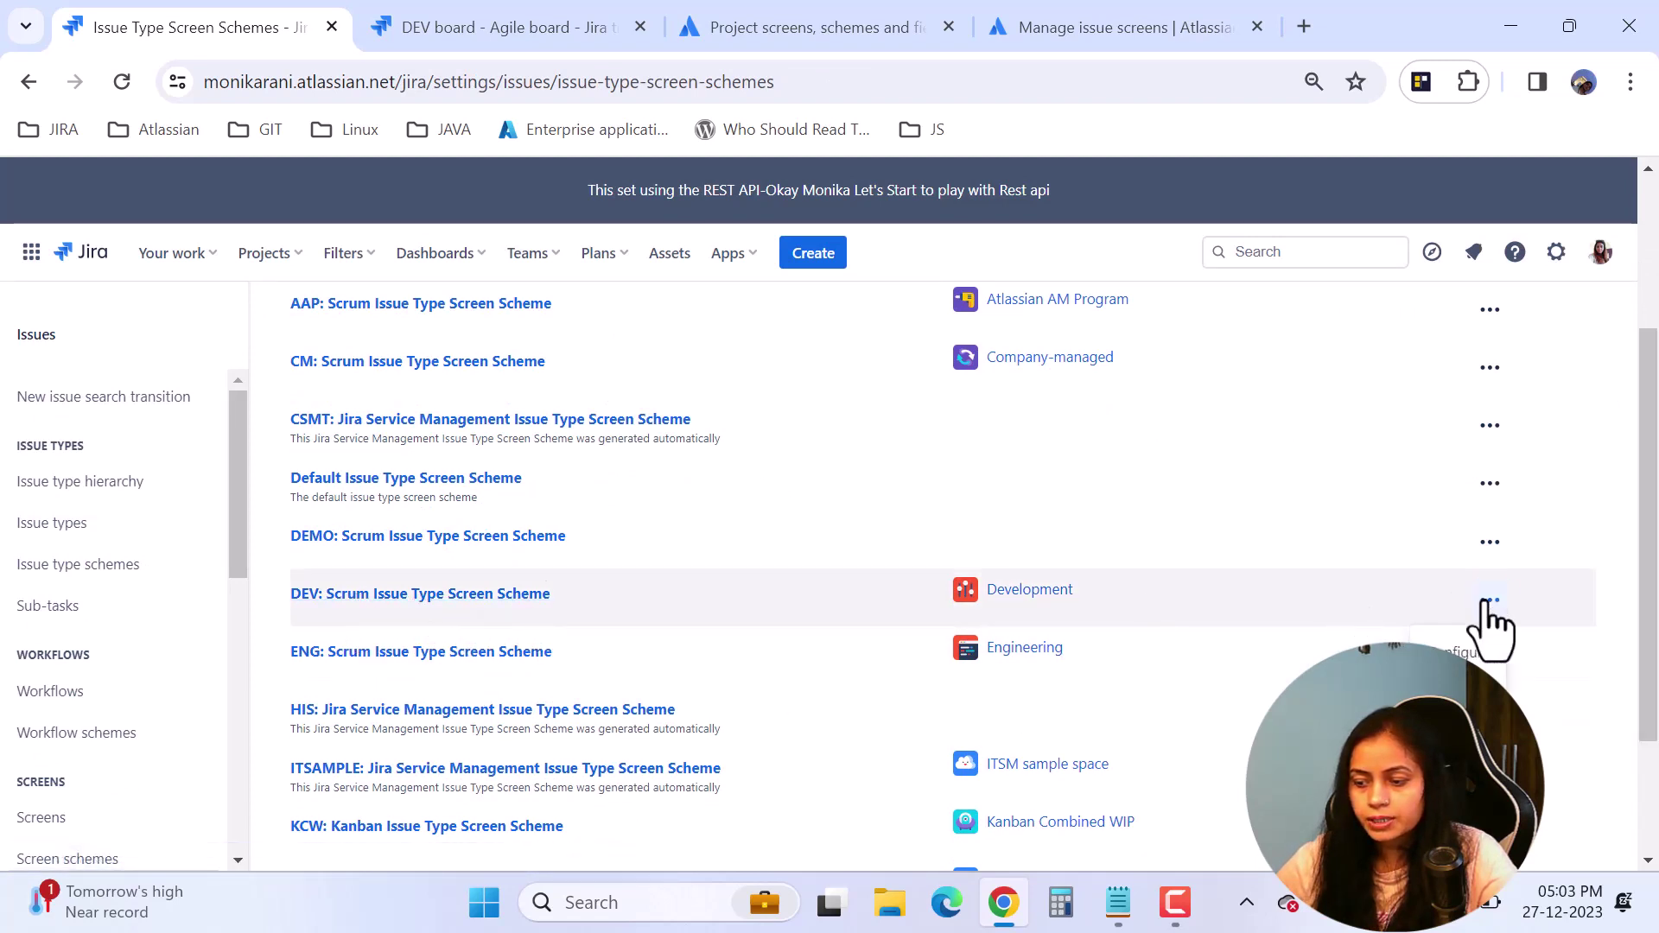
left_click(1474, 654)
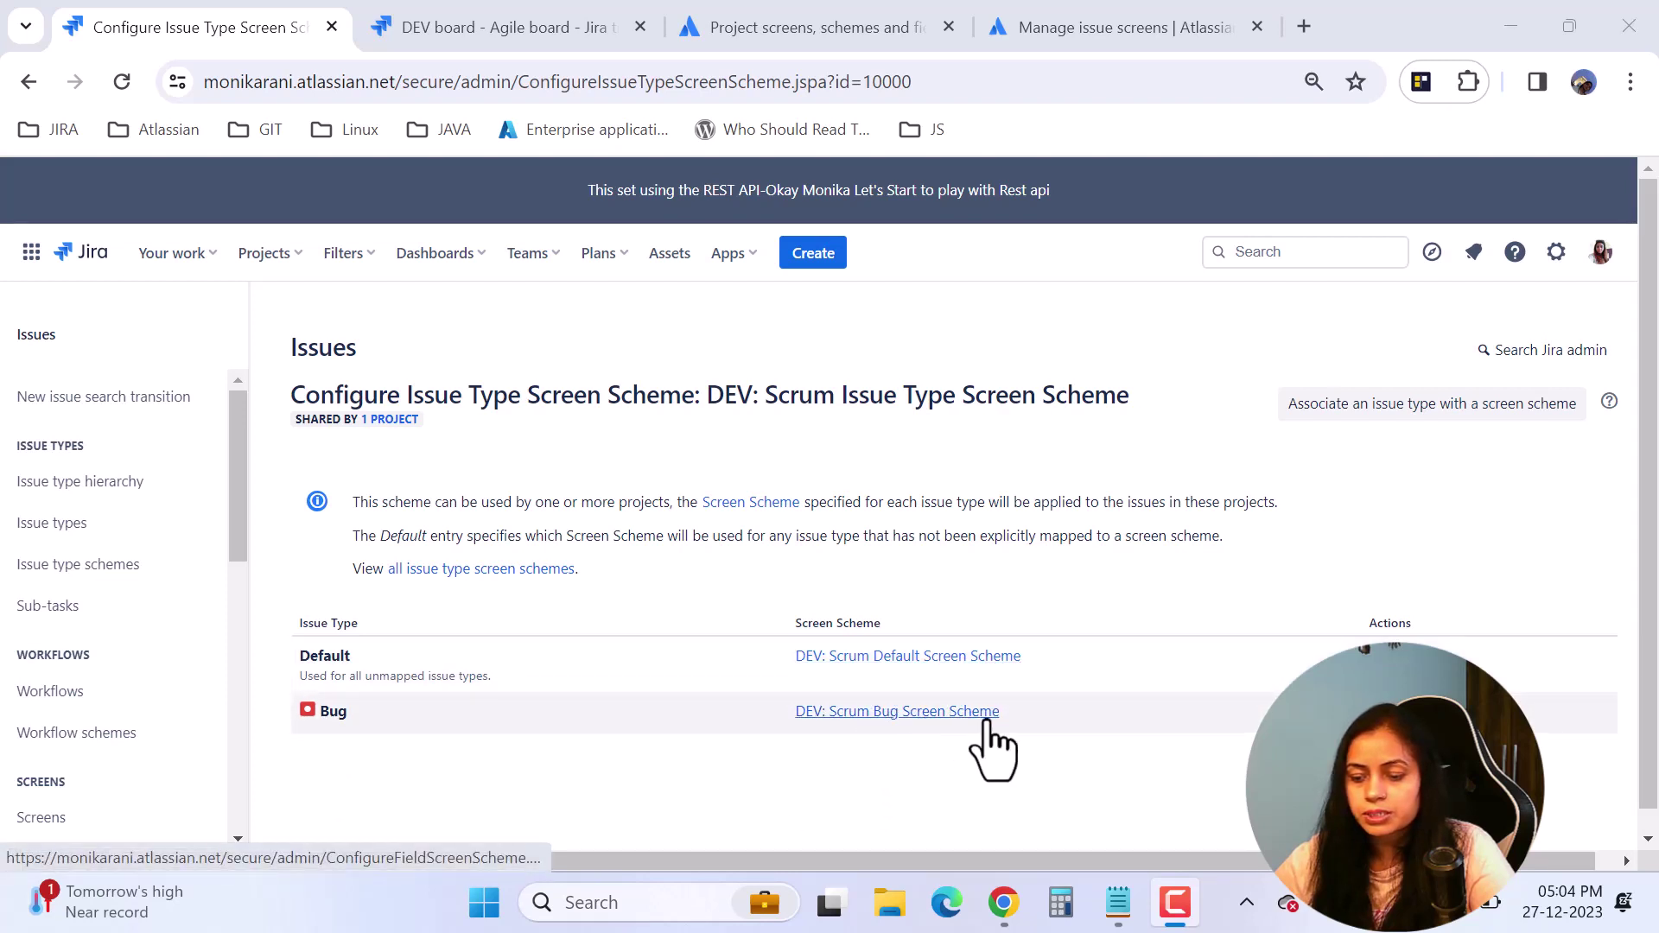
Step: Open the form for associating an issue type with a screen scheme, and return to the Screens list
left_click(1331, 413)
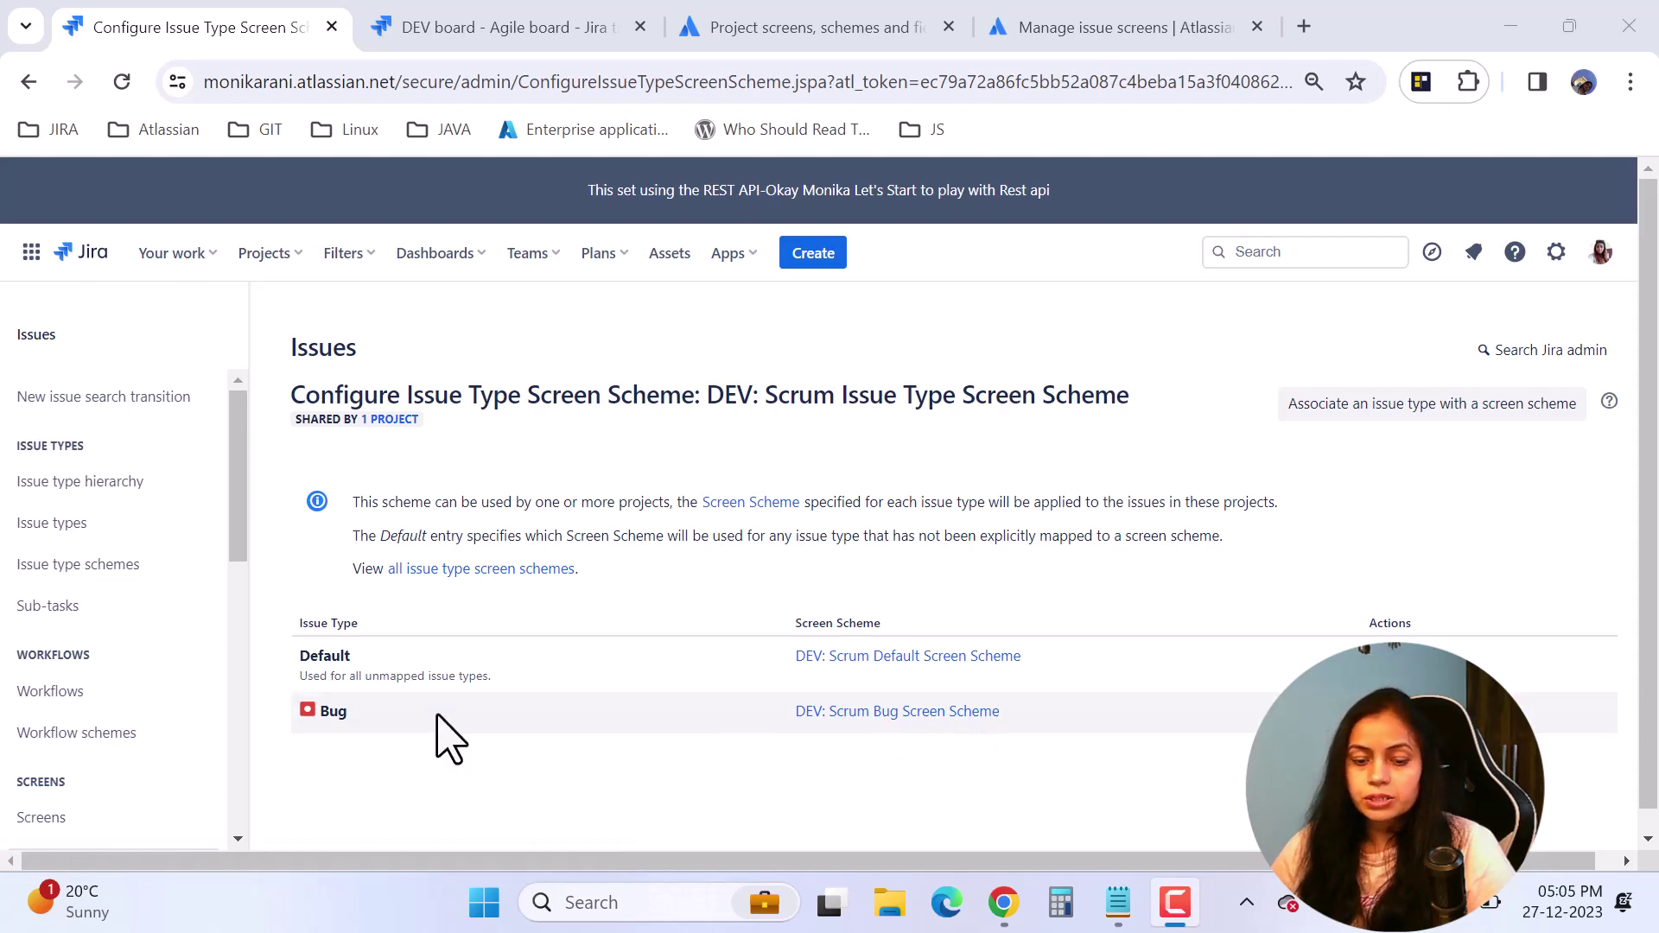
left_click_drag(241, 556, 286, 679)
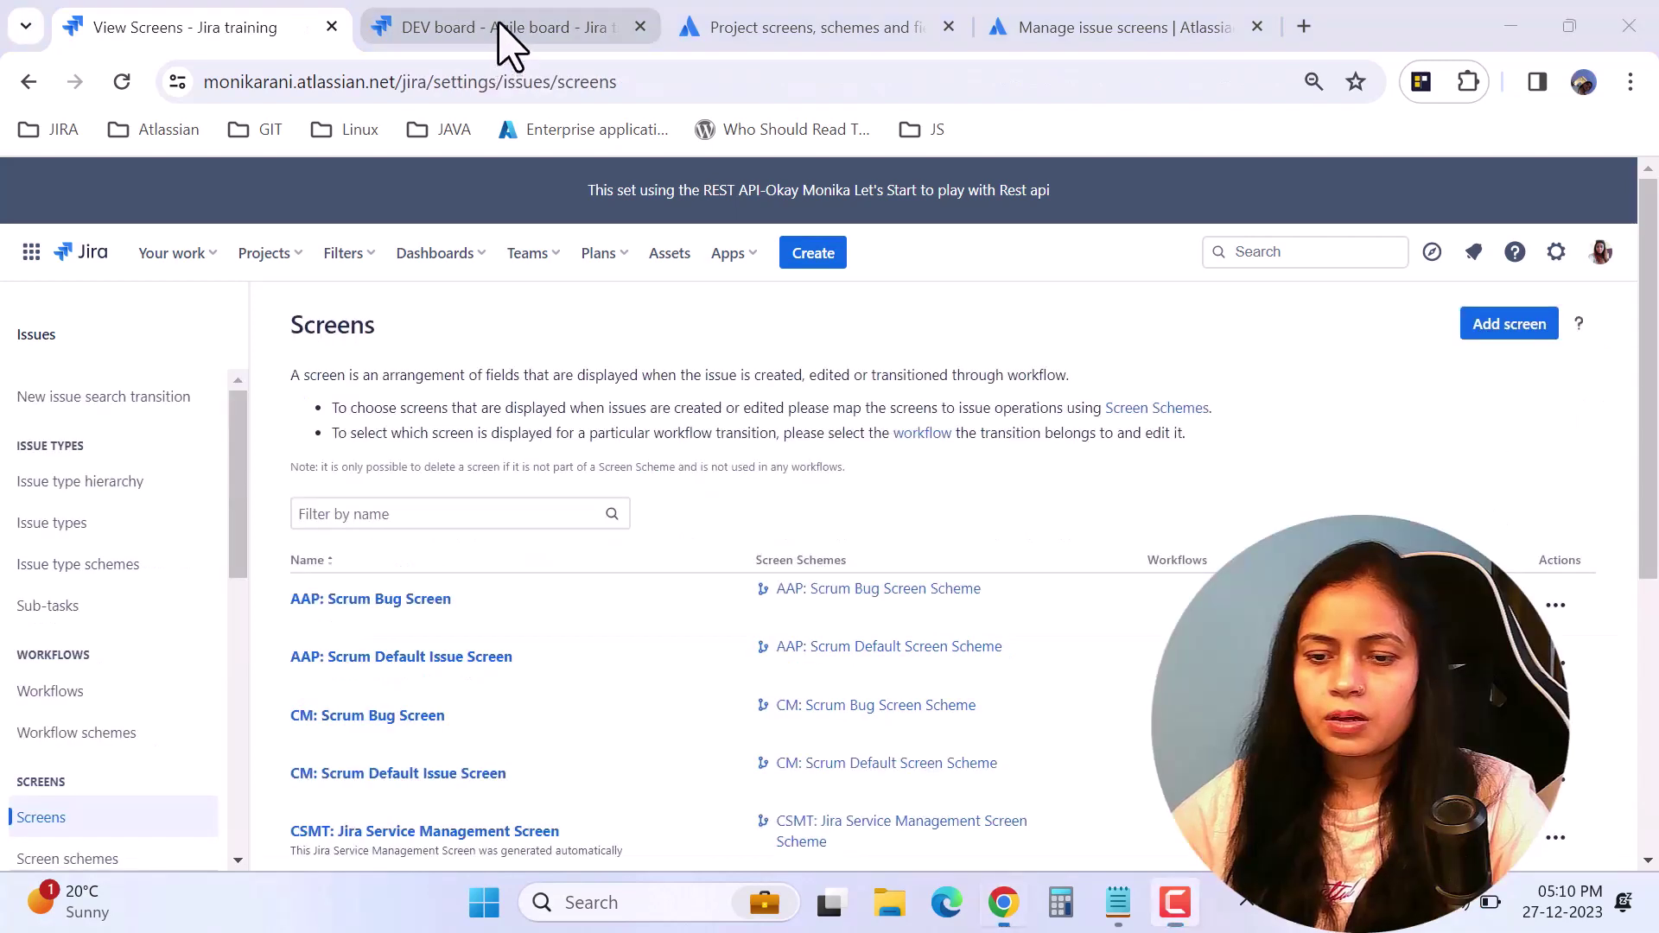
Step: Open the Create issue form from the DEV board and examine the fields it offers for a Story
left_click(500, 33)
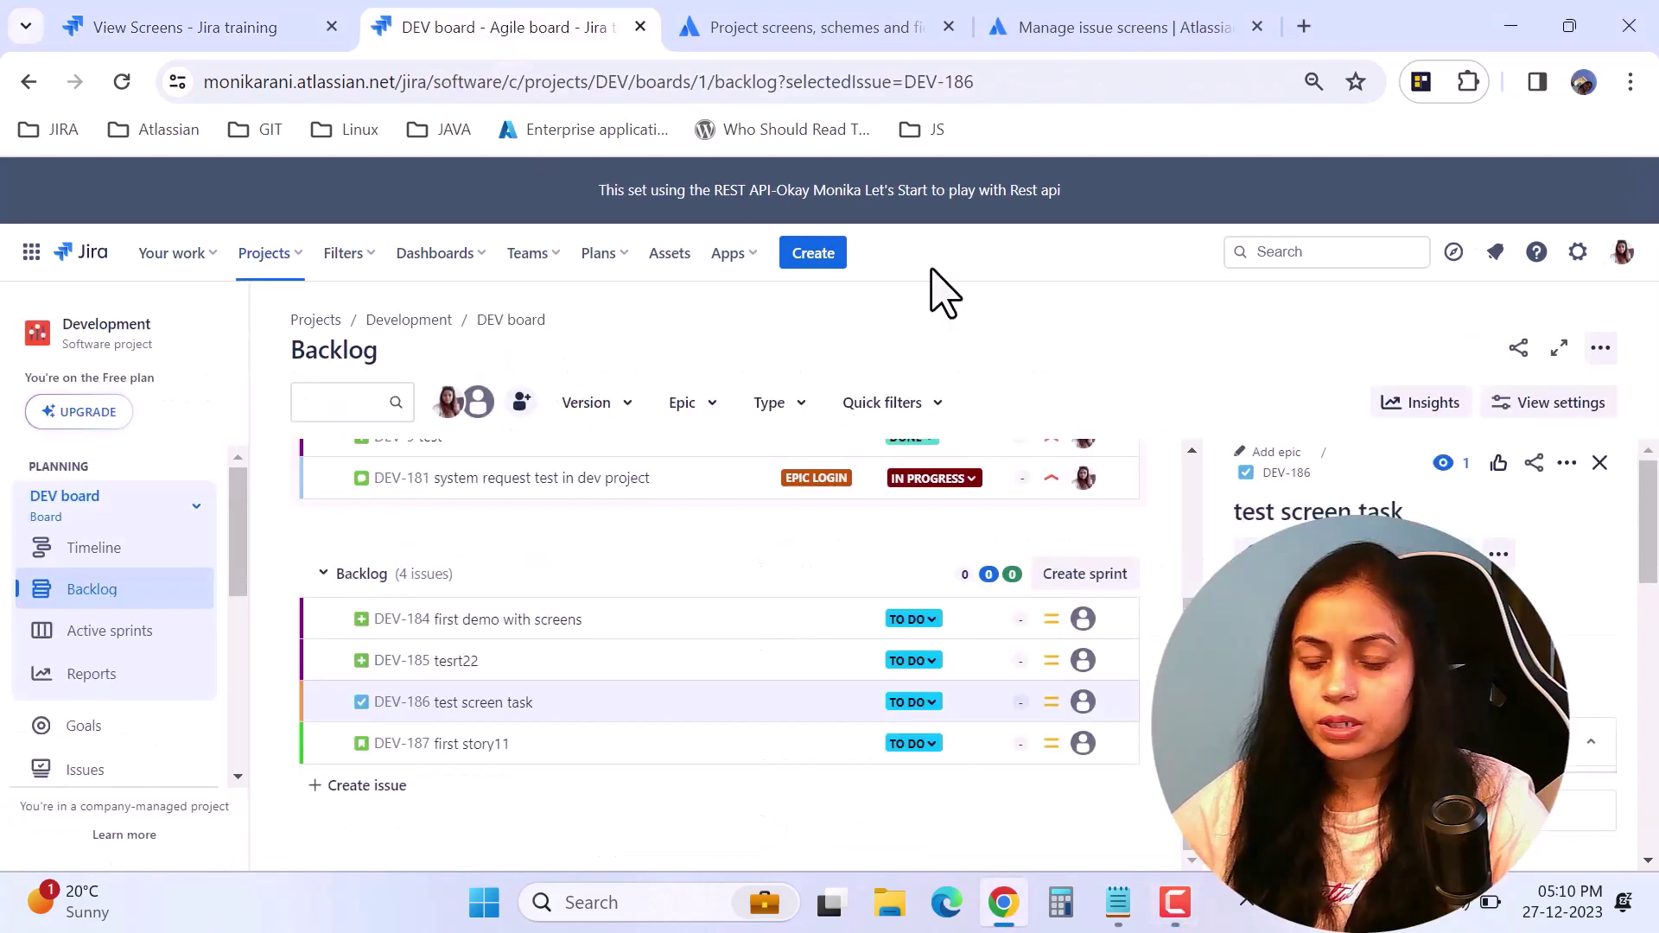
left_click(816, 255)
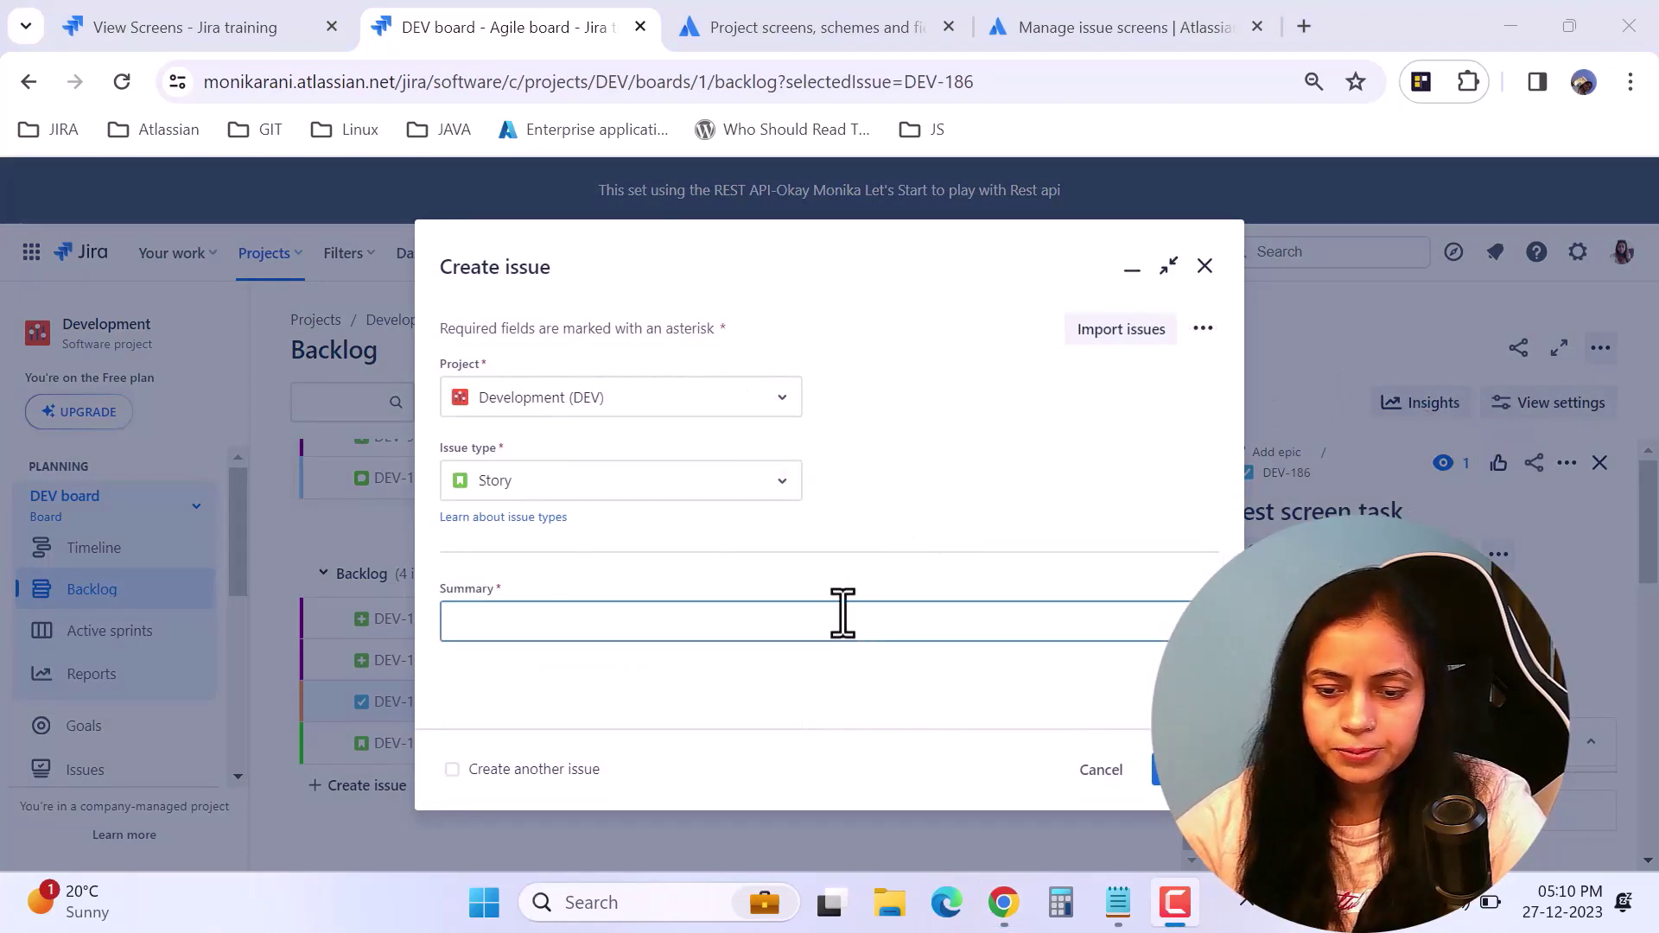
scroll(864, 609, "down", 2)
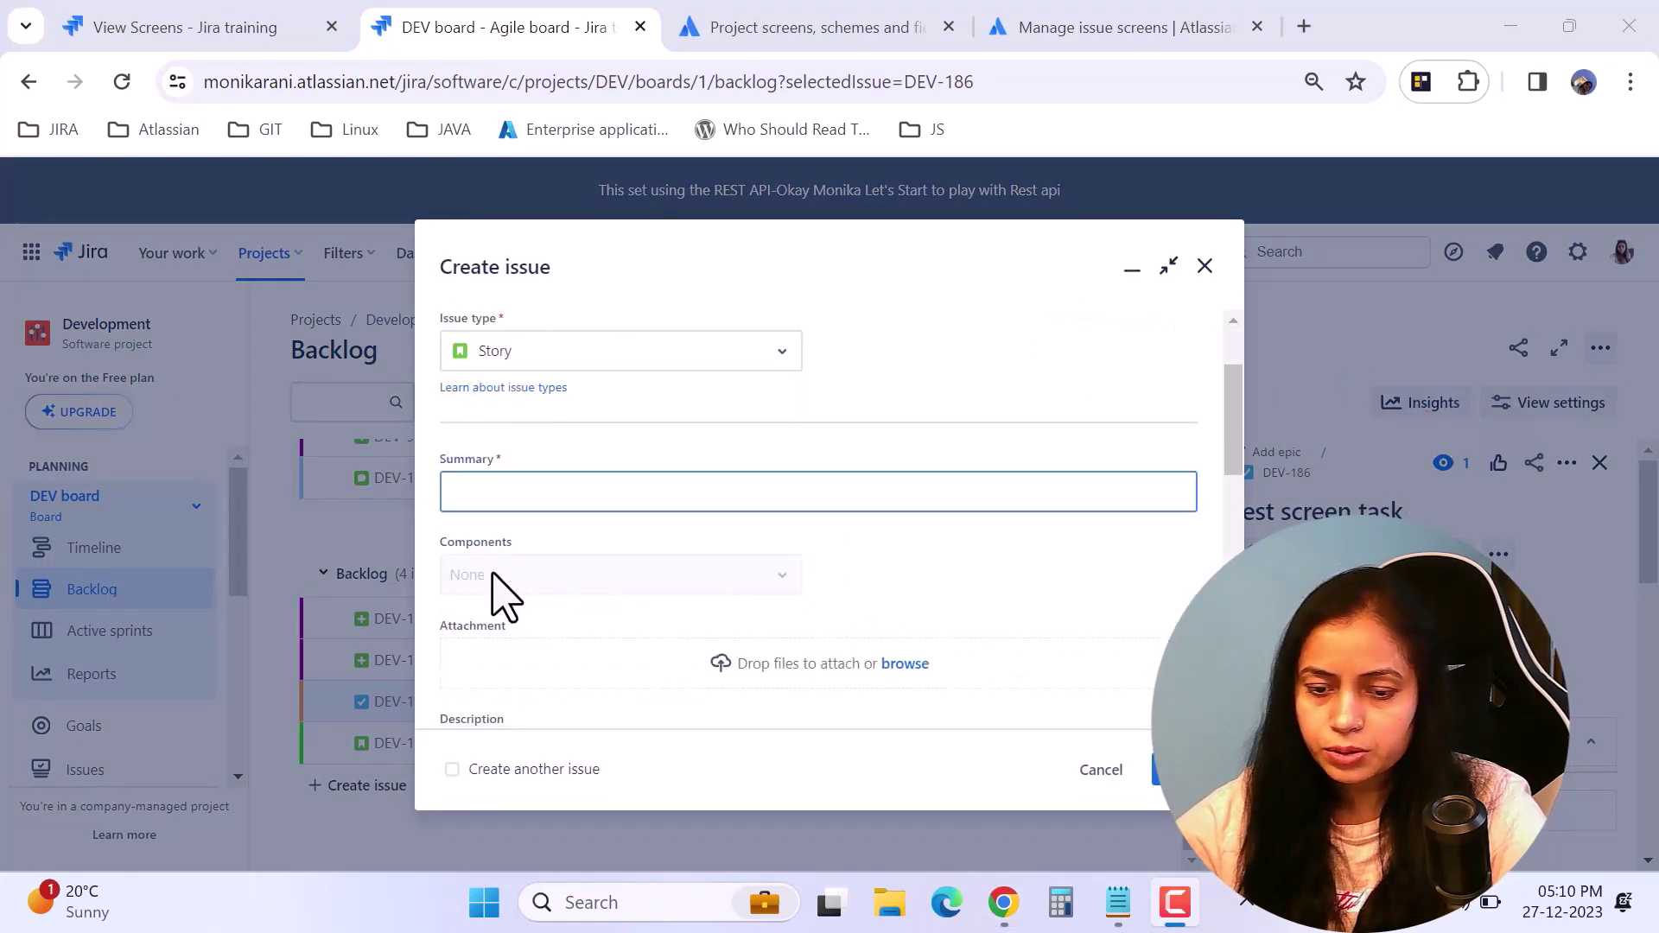
scroll(489, 574, "down", 3)
scroll(490, 573, "down", 3)
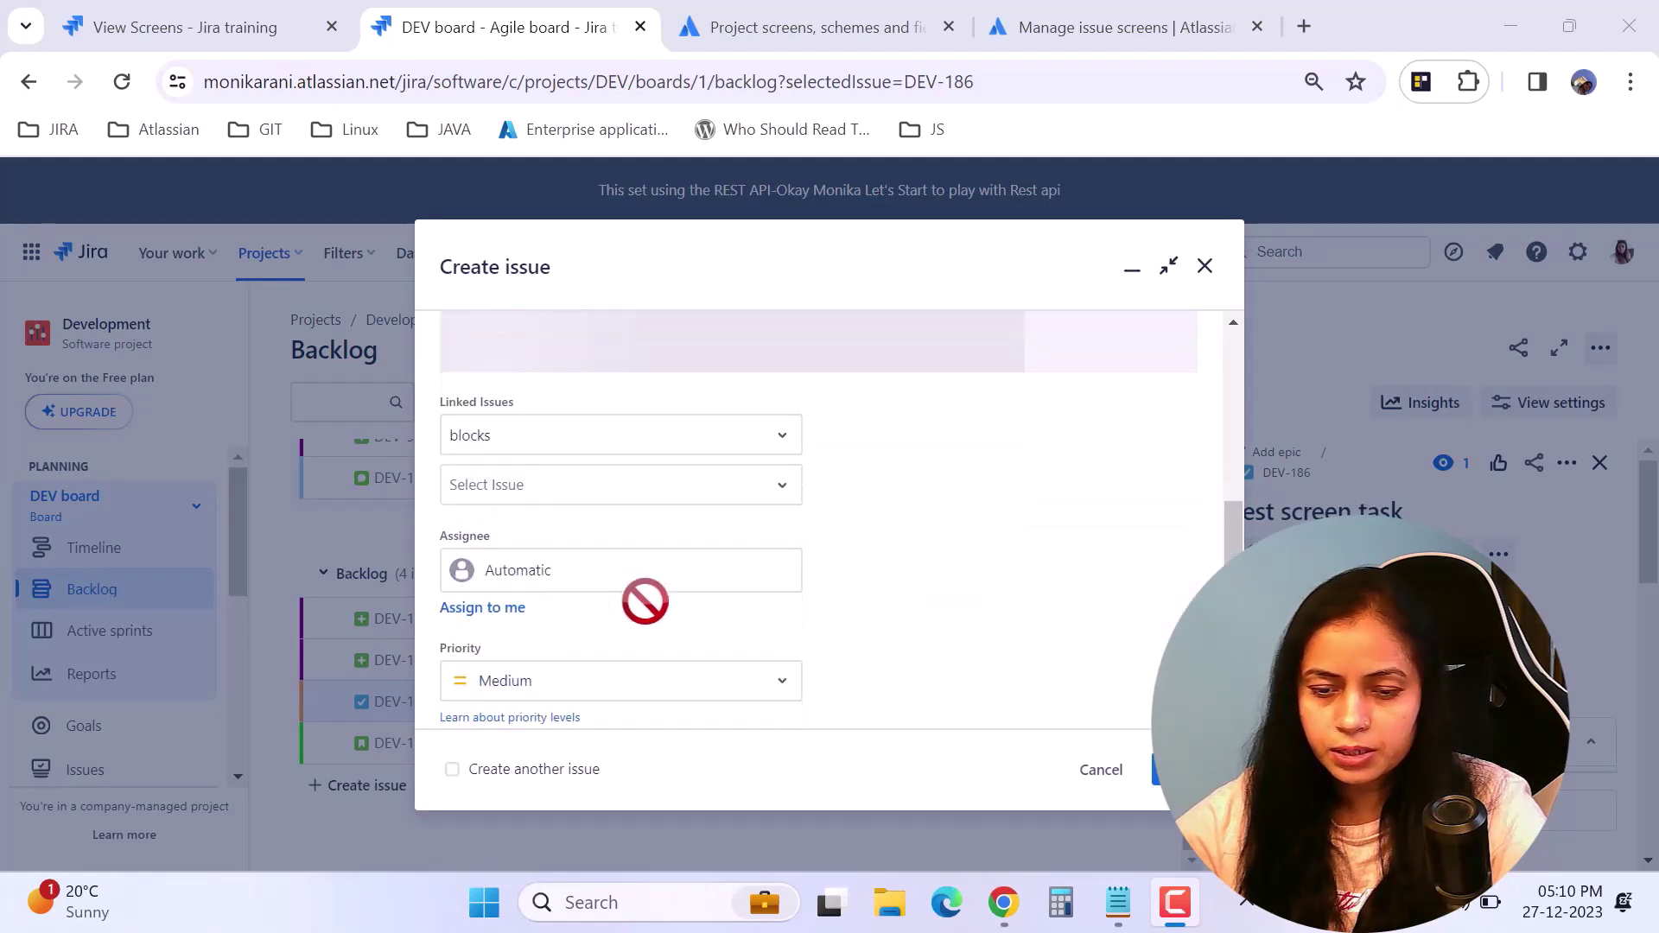
scroll(644, 601, "down", 3)
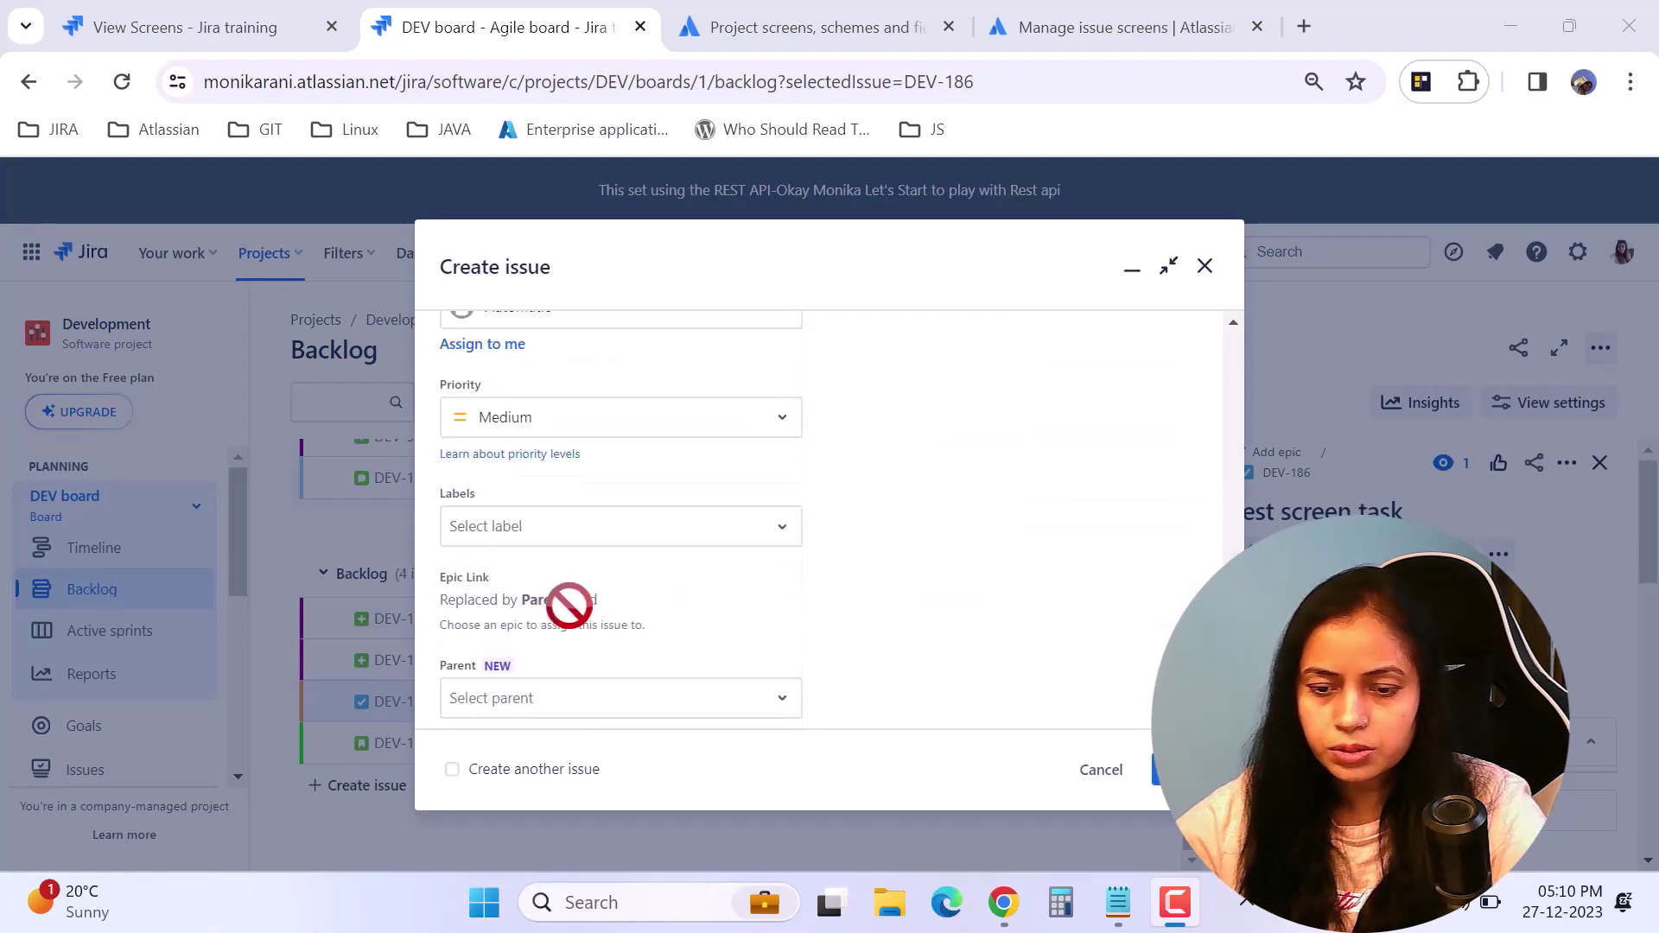
scroll(942, 650, "down", 1)
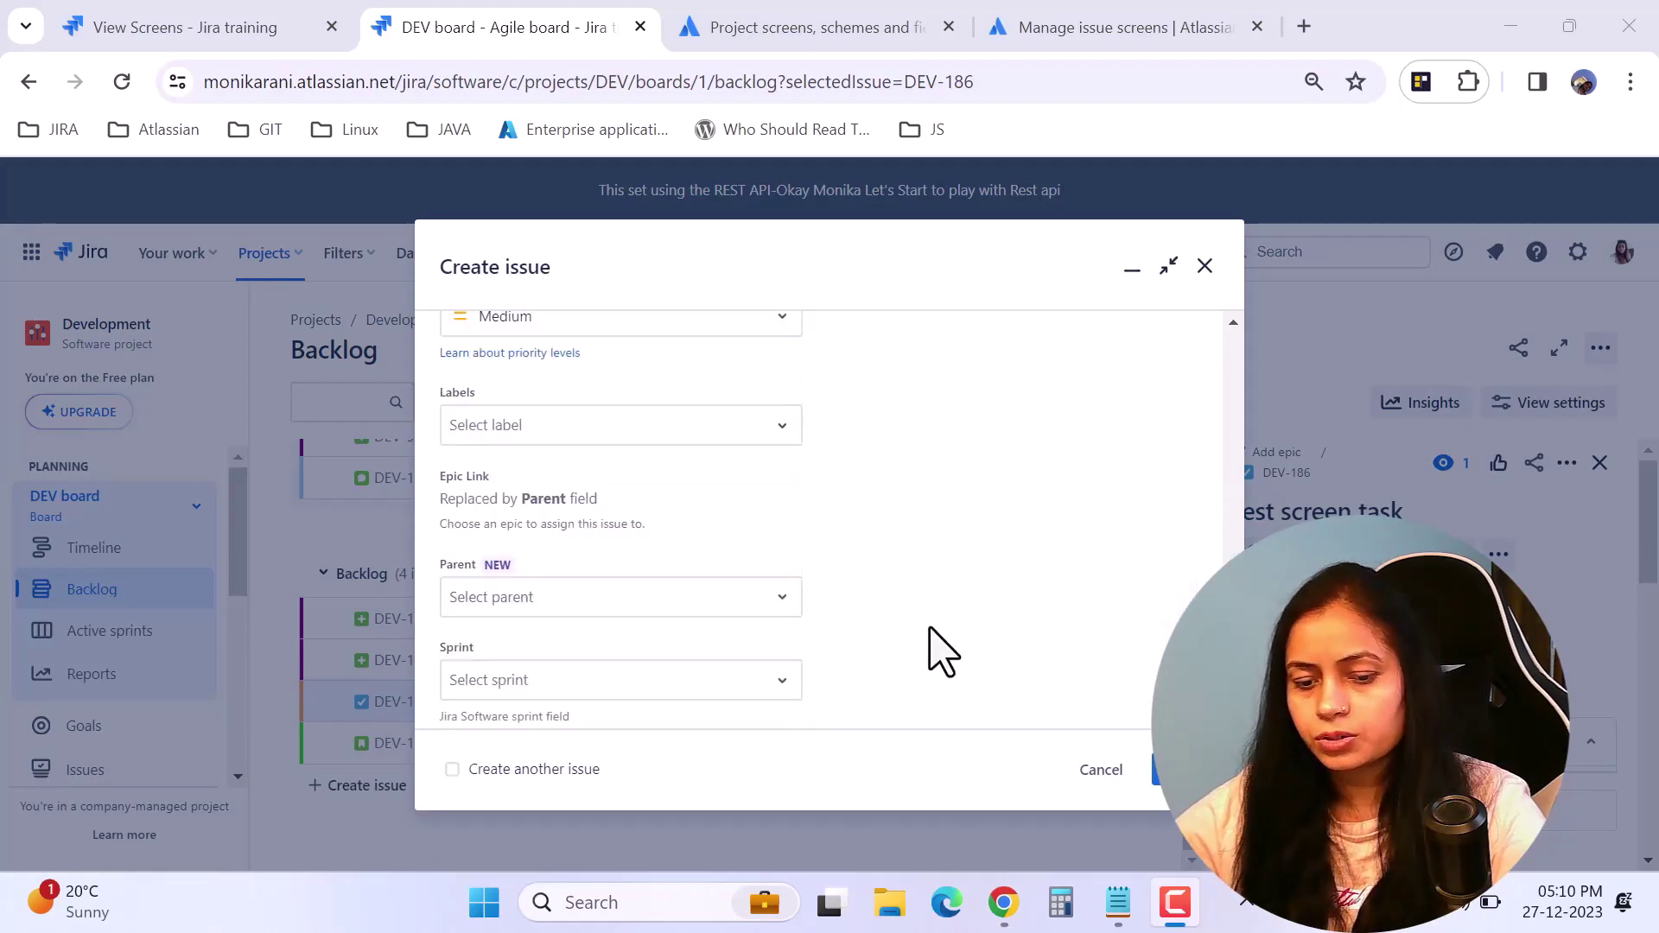
scroll(942, 650, "up", 10)
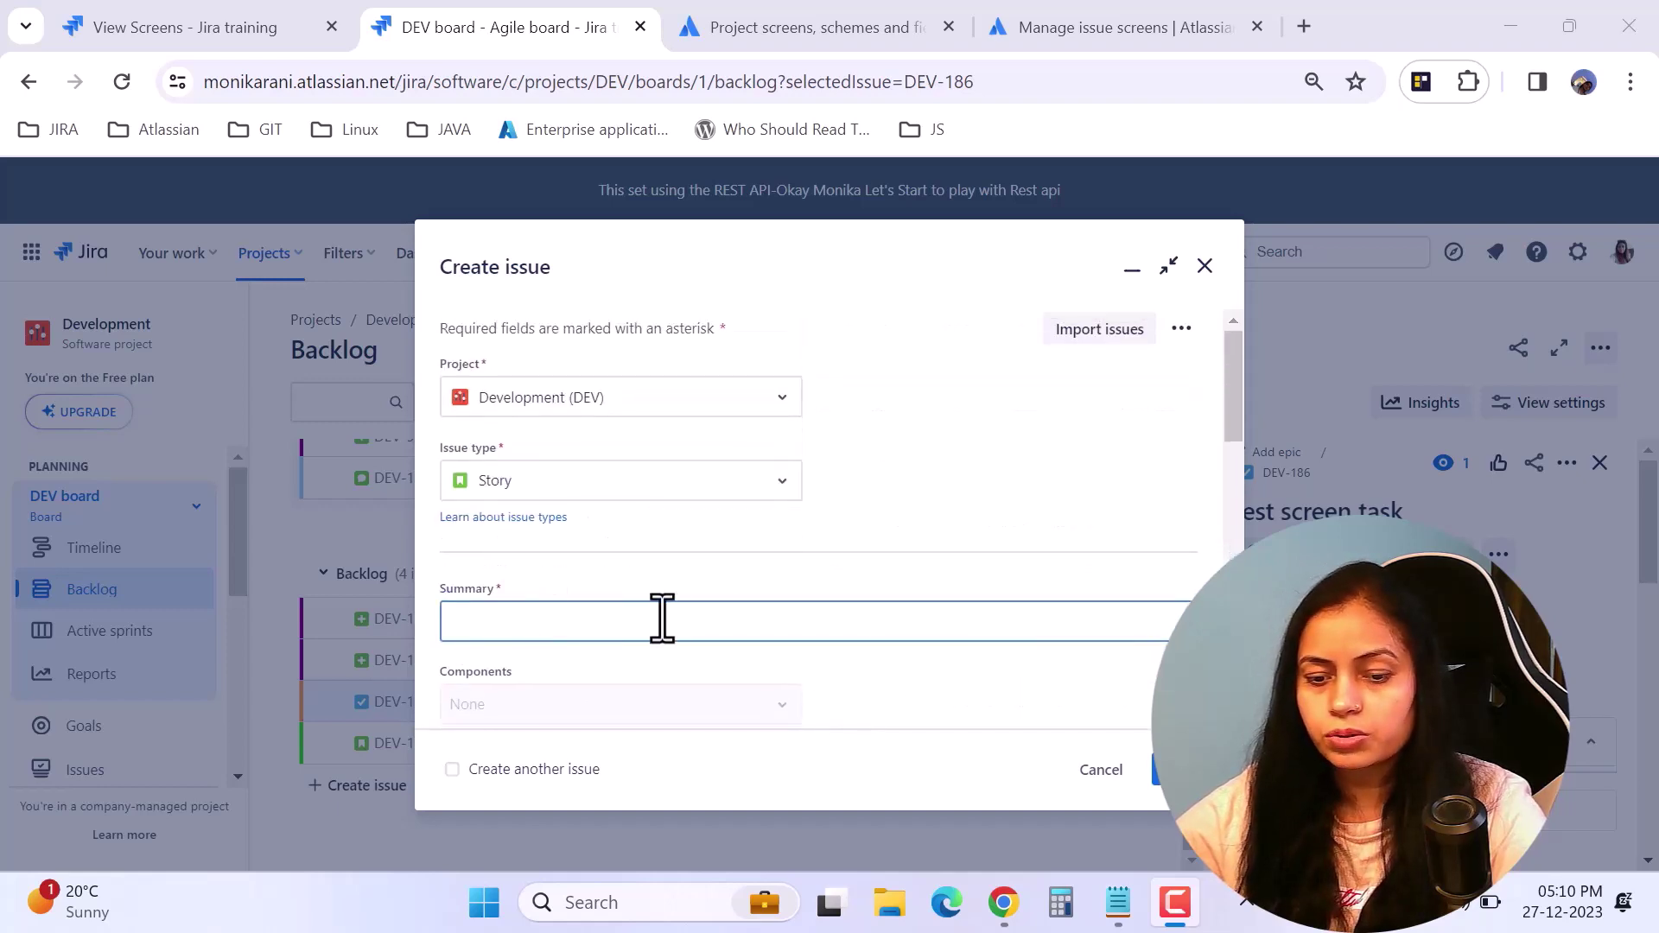
scroll(674, 618, "down", 3)
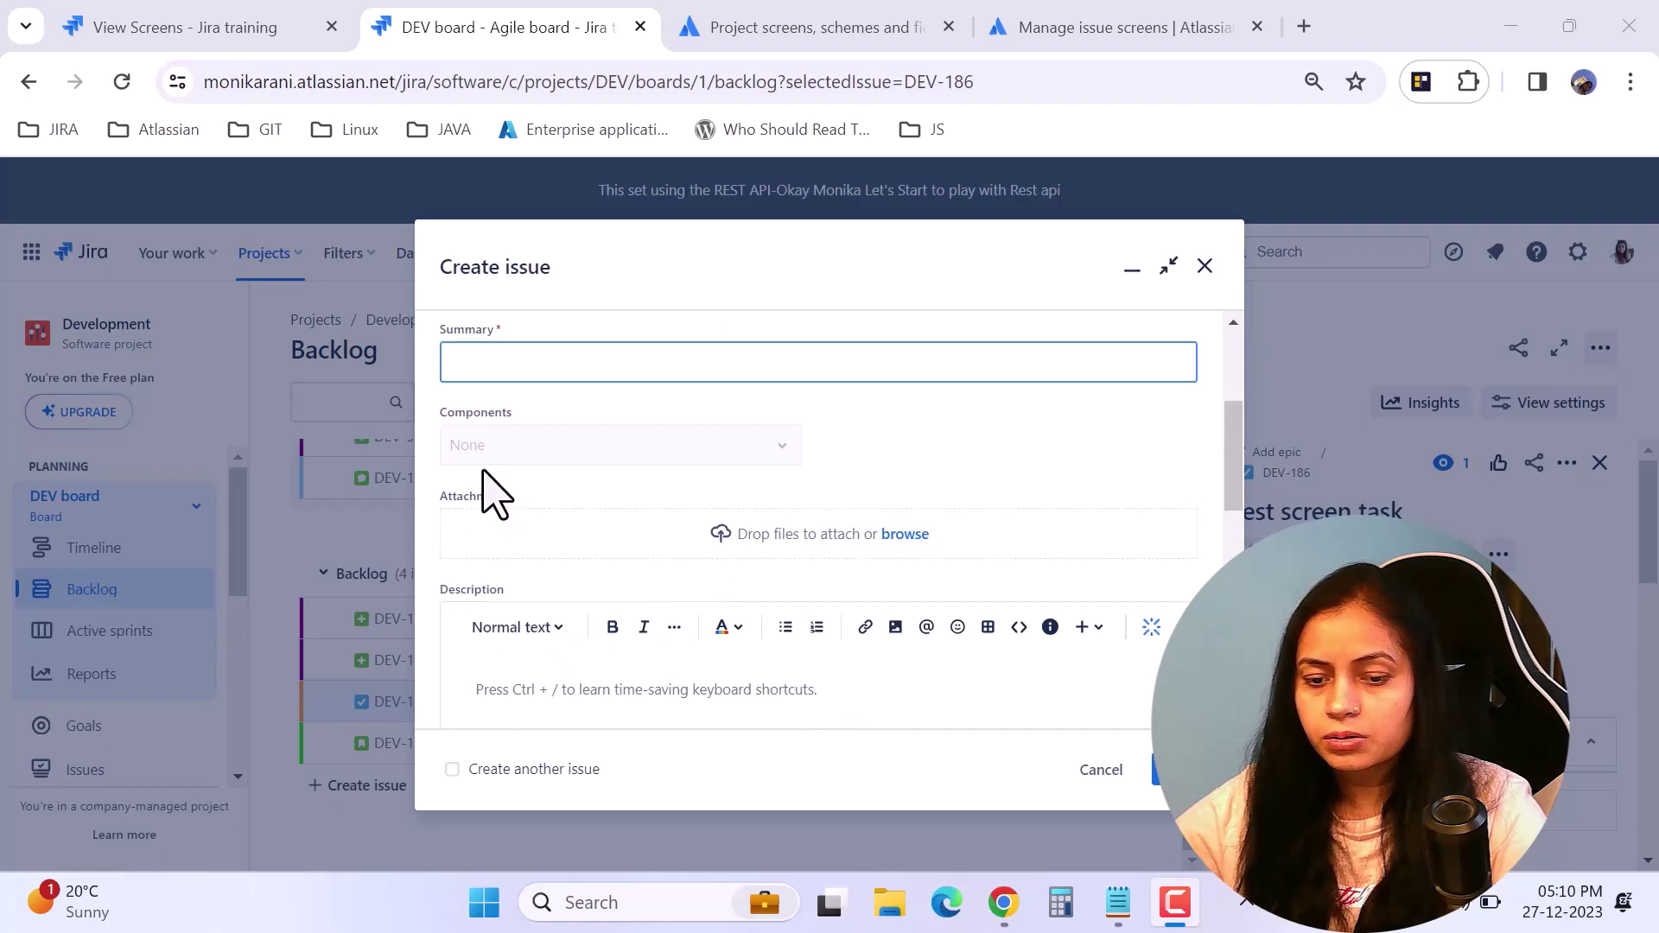
Step: Examine the remaining fields of the Create issue form, cancel the form, and return to the Screens list
scroll(553, 579, "down", 2)
scroll(722, 600, "down", 3)
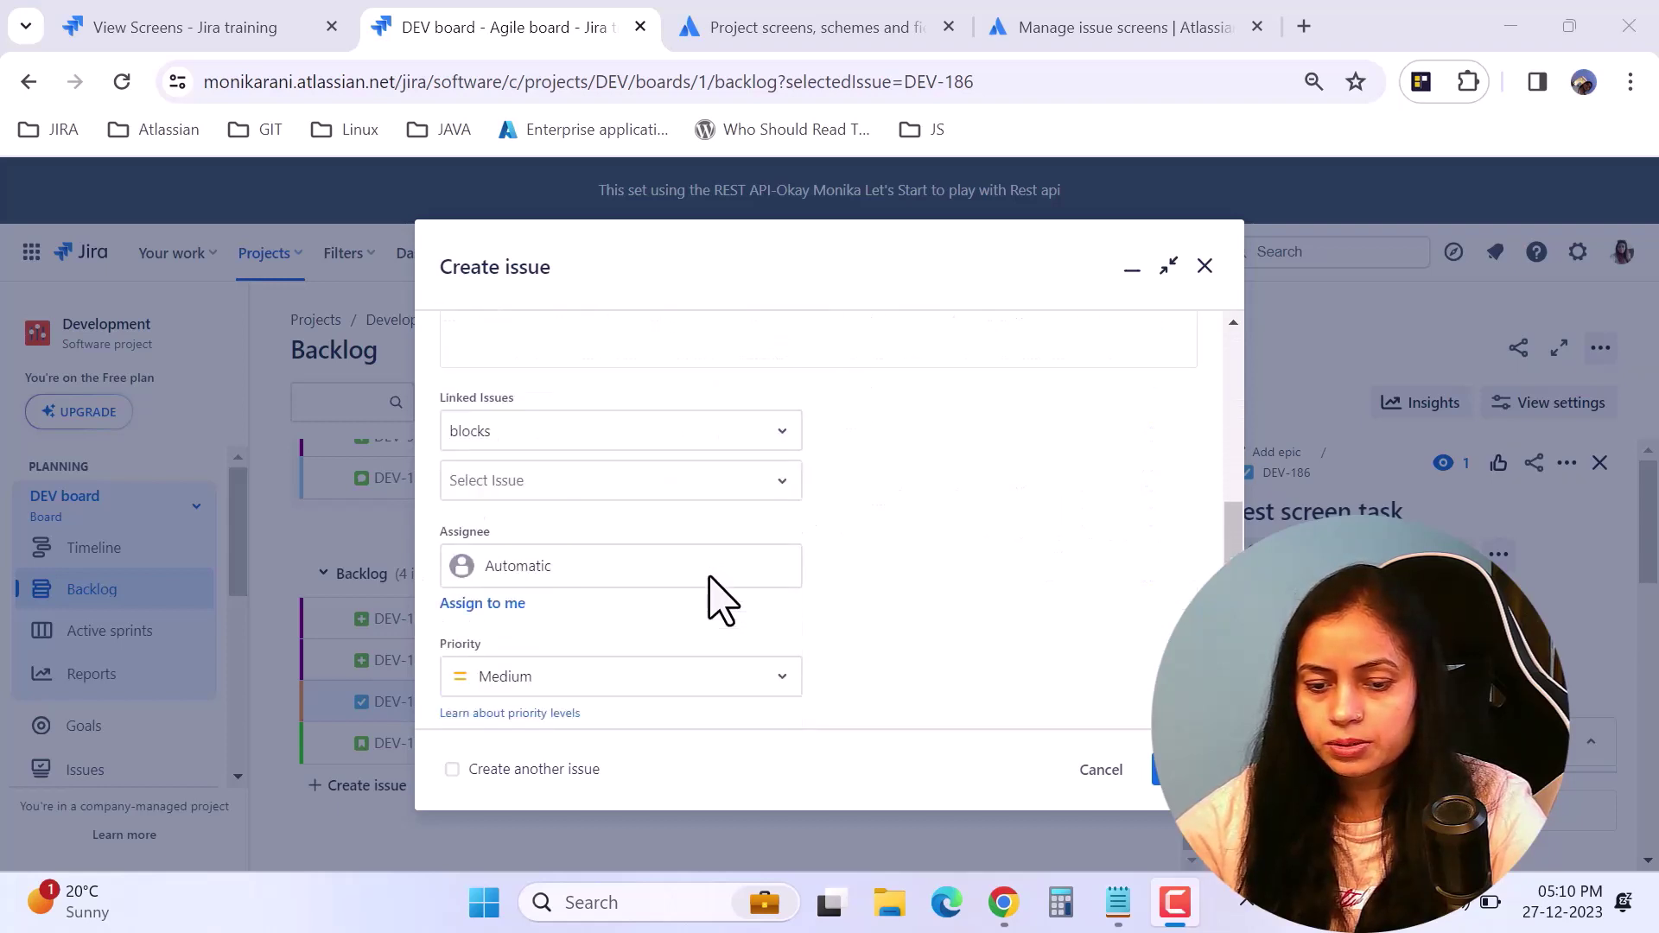
scroll(722, 600, "down", 2)
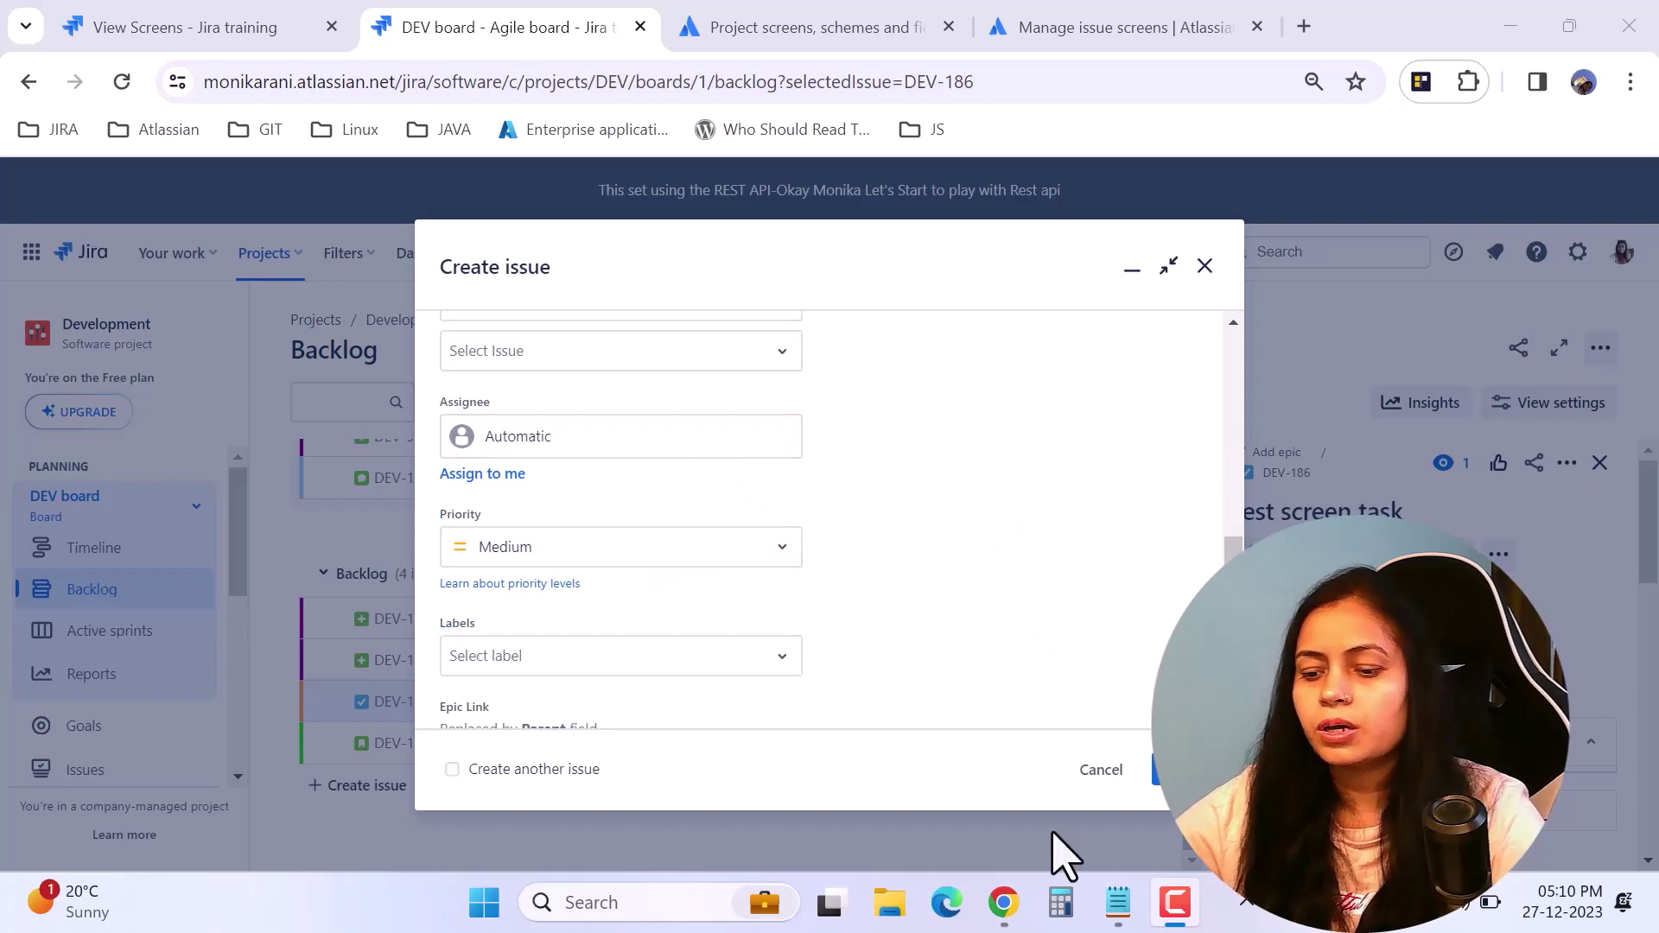
left_click(1102, 772)
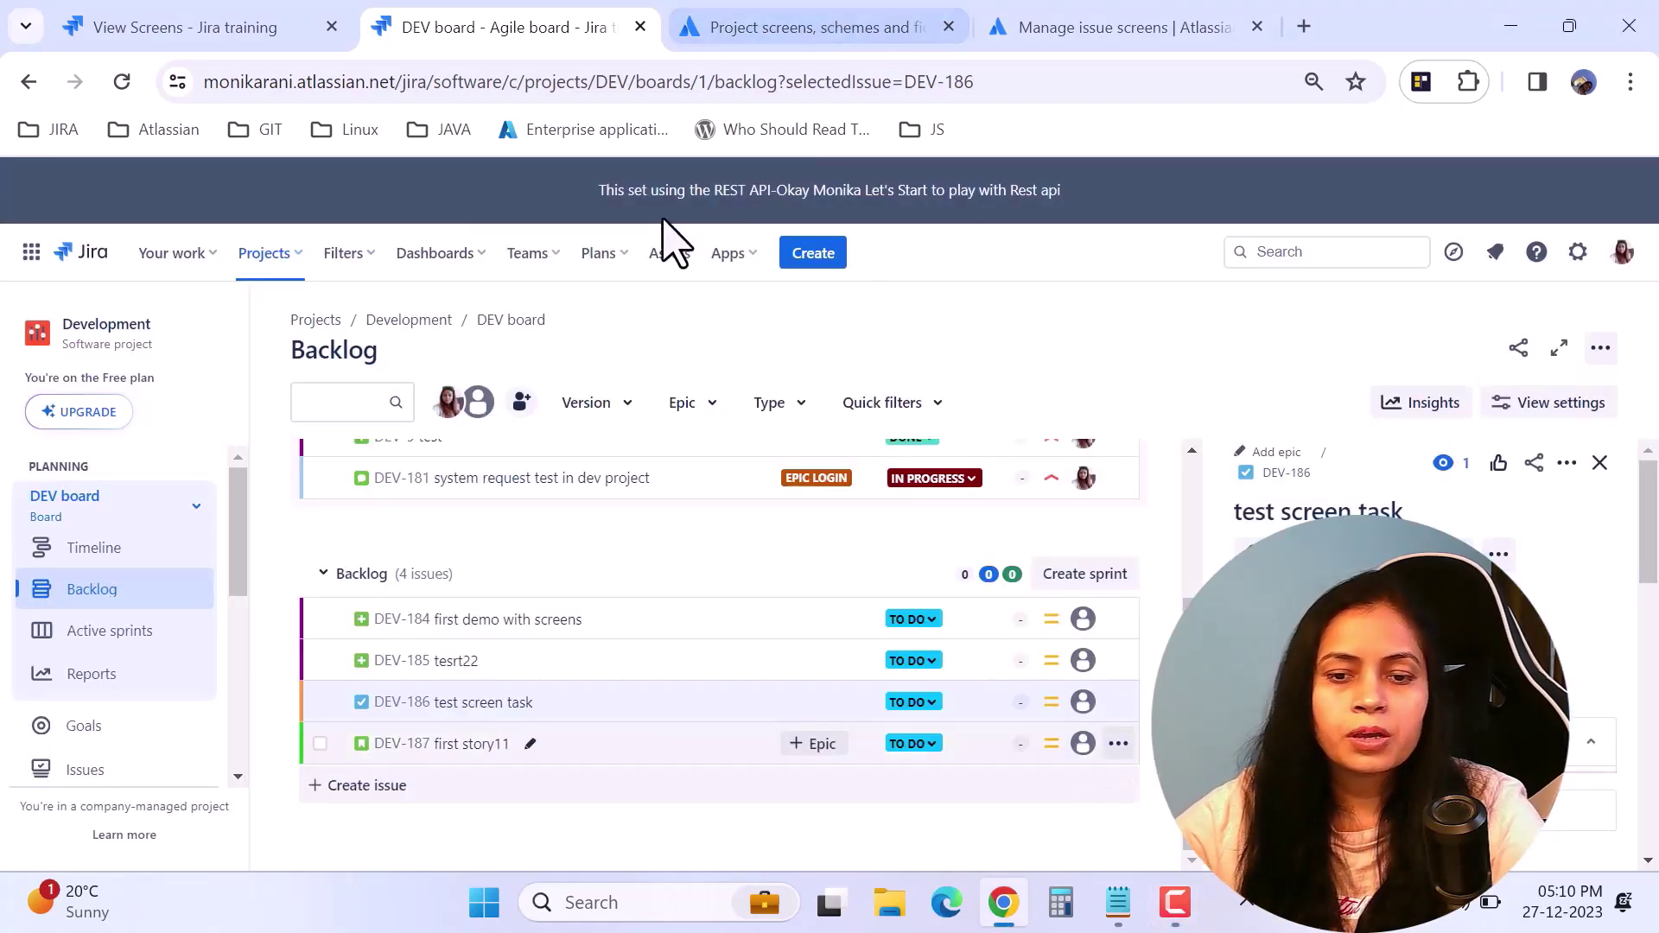
left_click(235, 16)
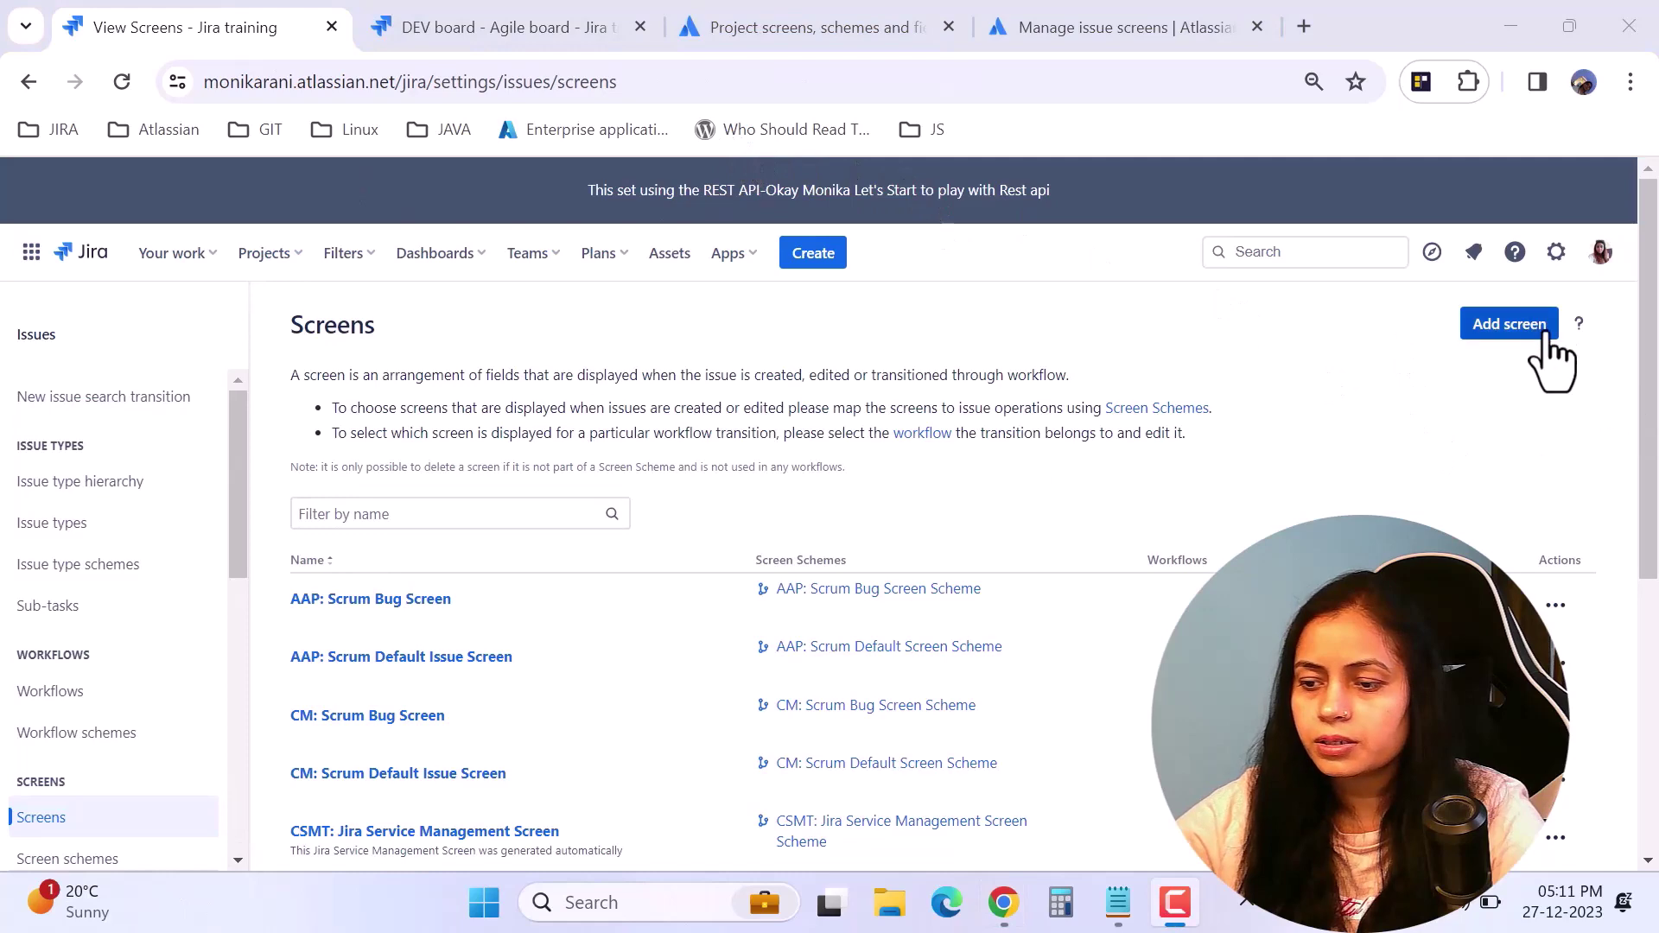
Step: Open the Add Screen form to examine its fields, and cancel it without adding a screen
left_click(1501, 330)
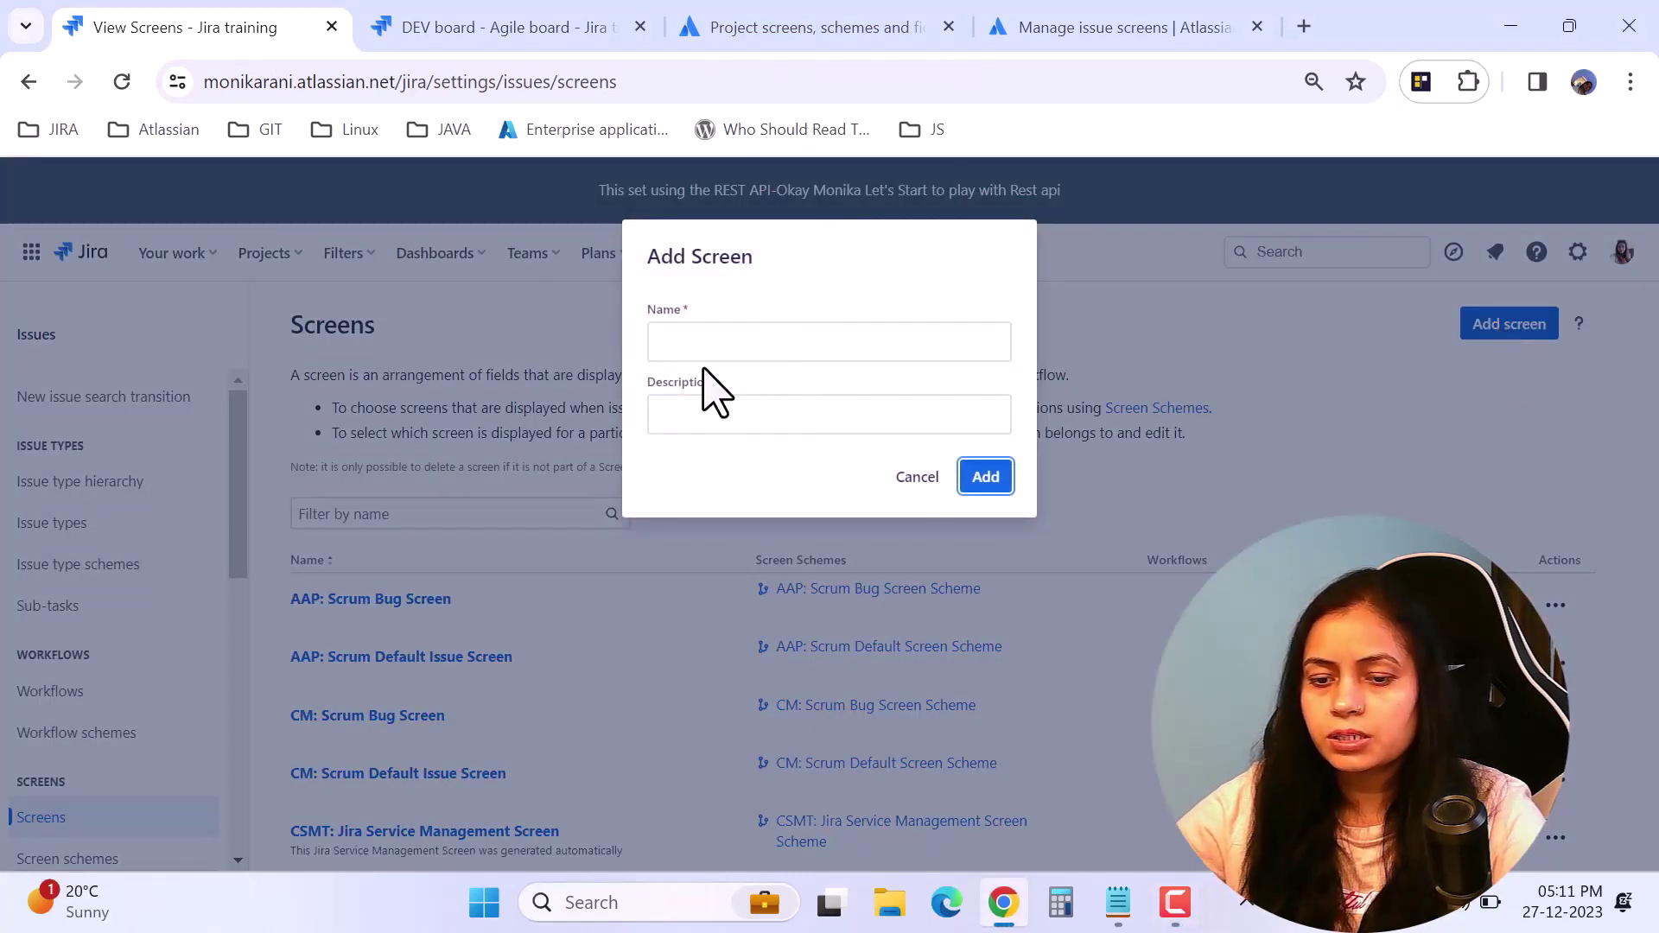
left_click(680, 340)
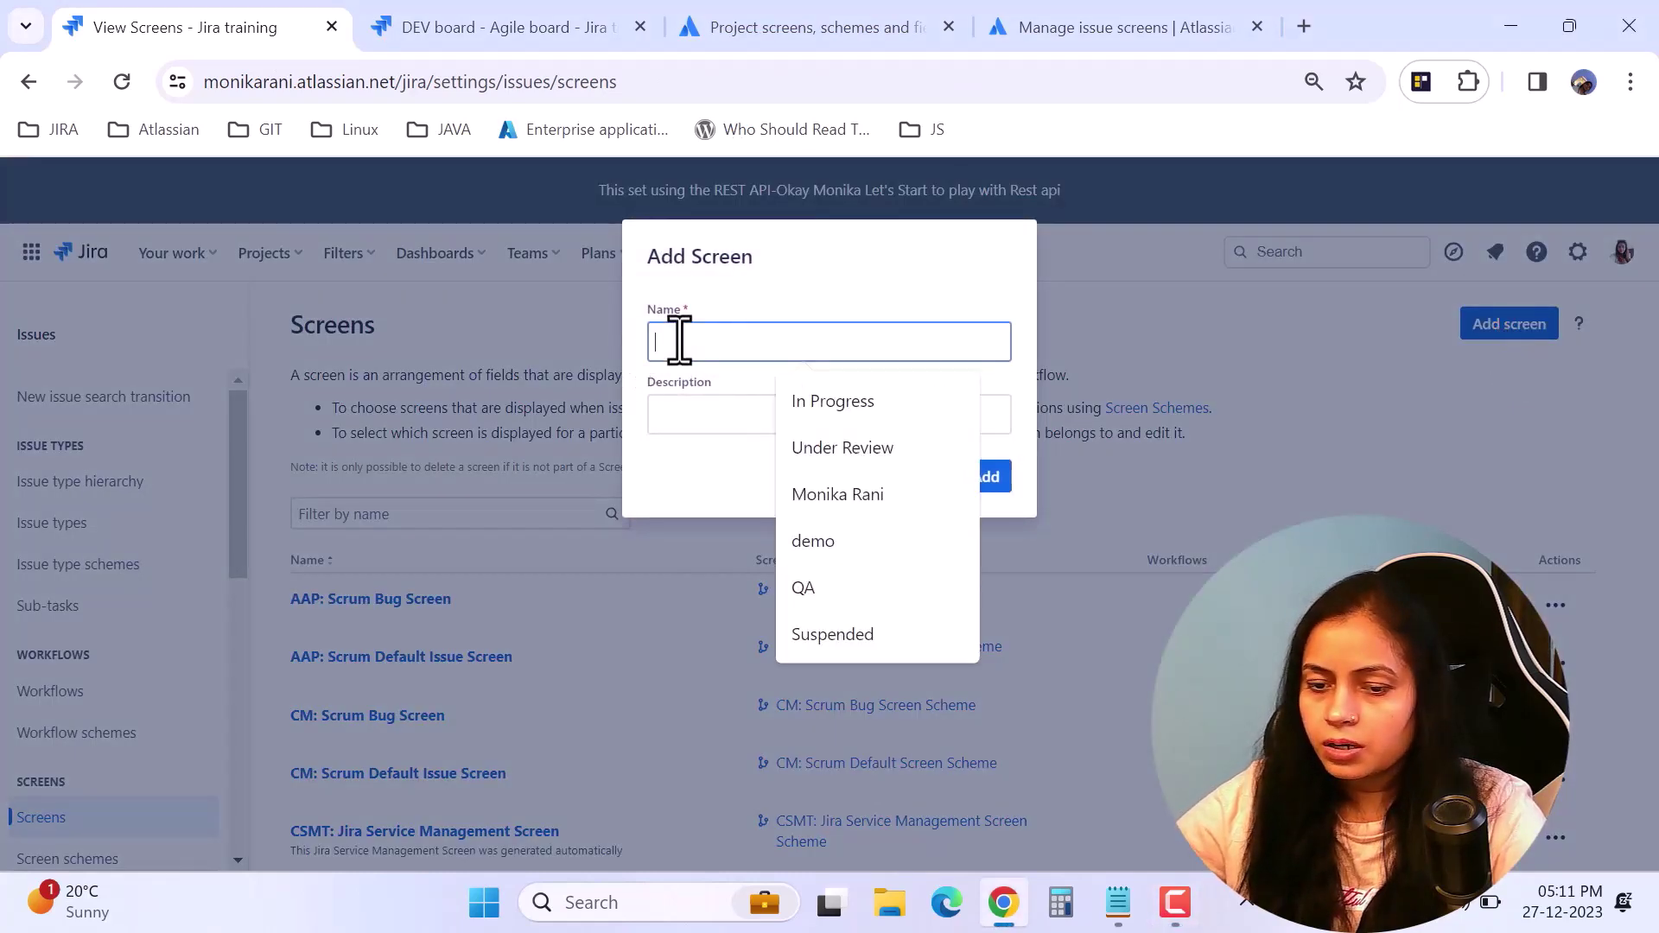
left_click(717, 431)
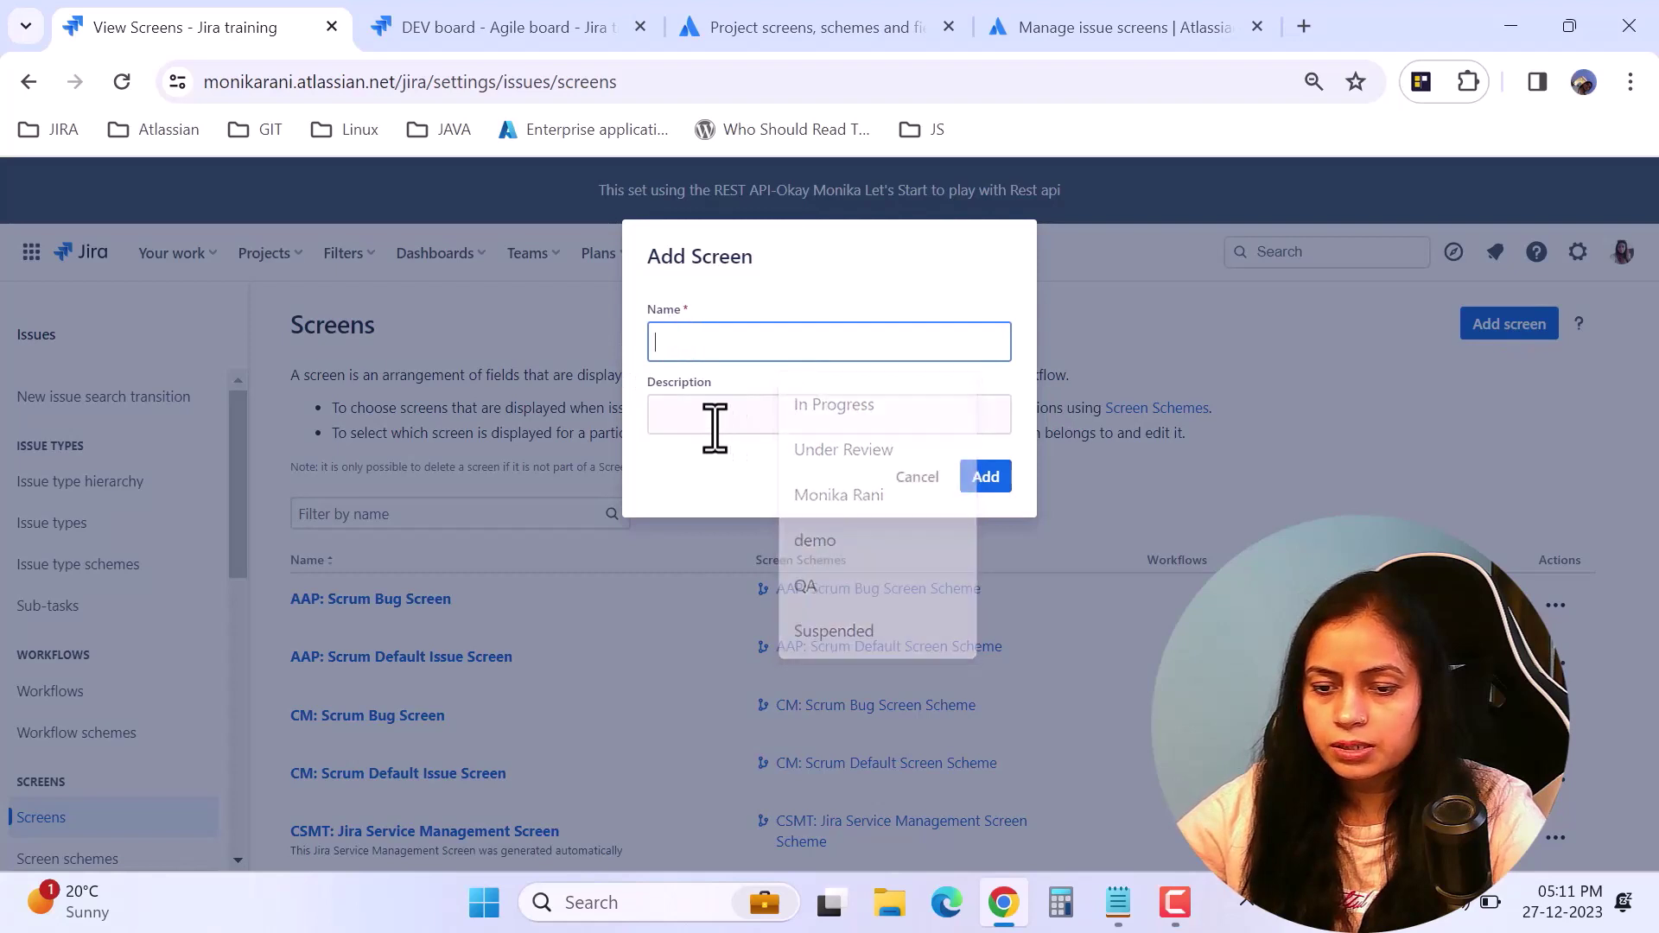
left_click(946, 380)
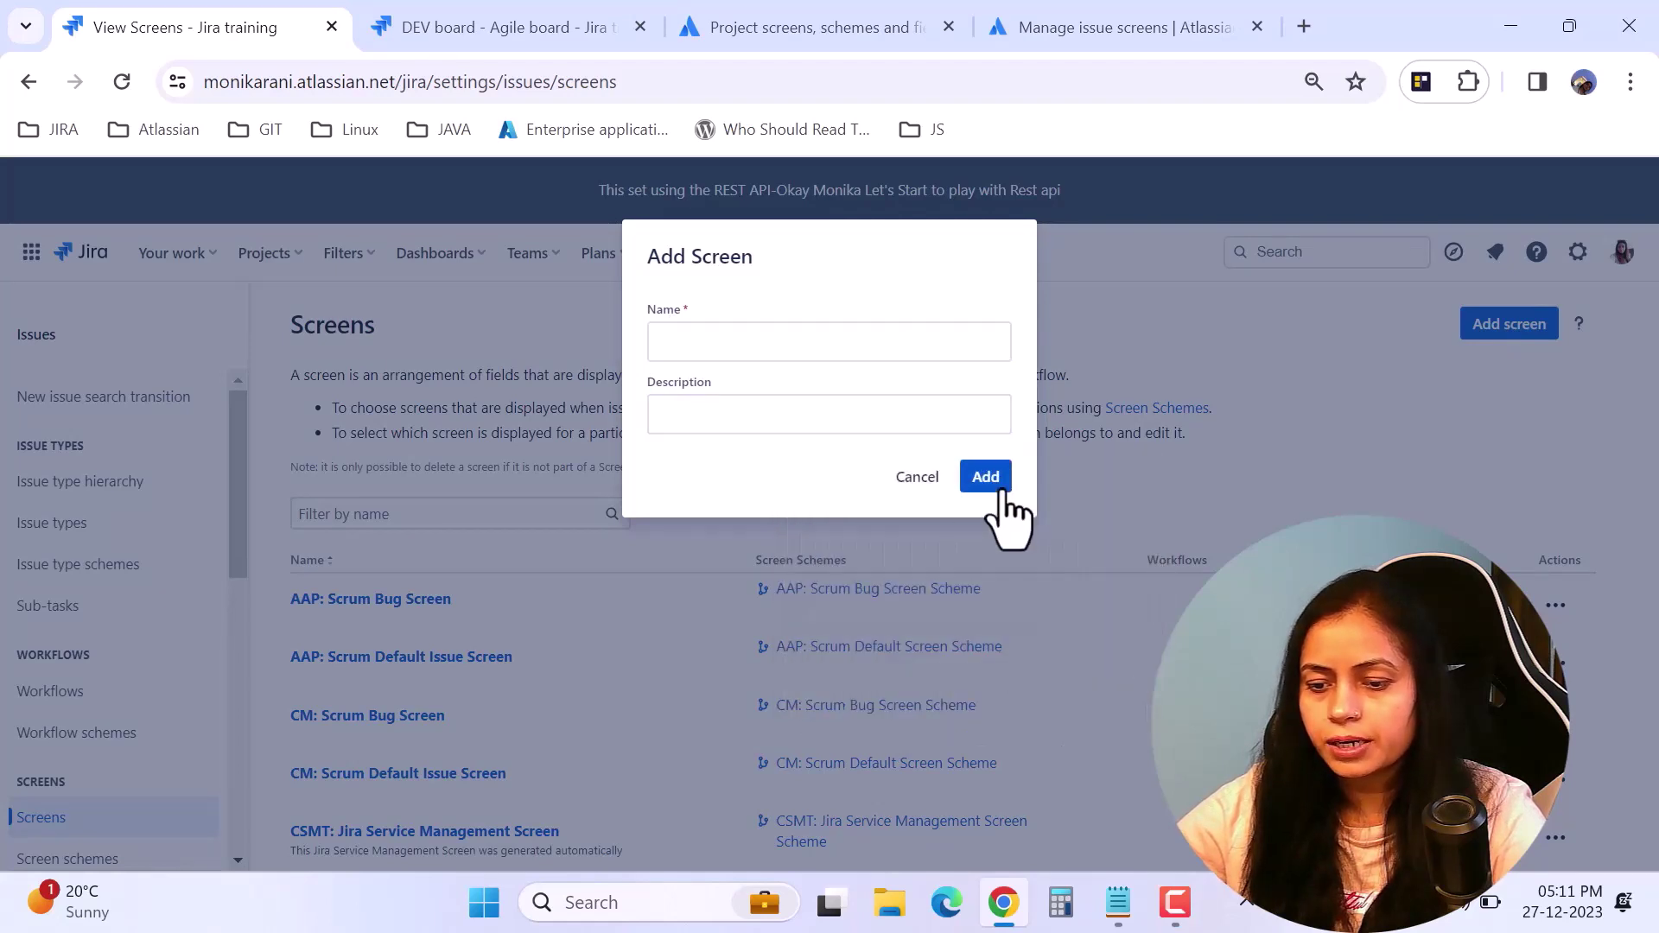
left_click(912, 486)
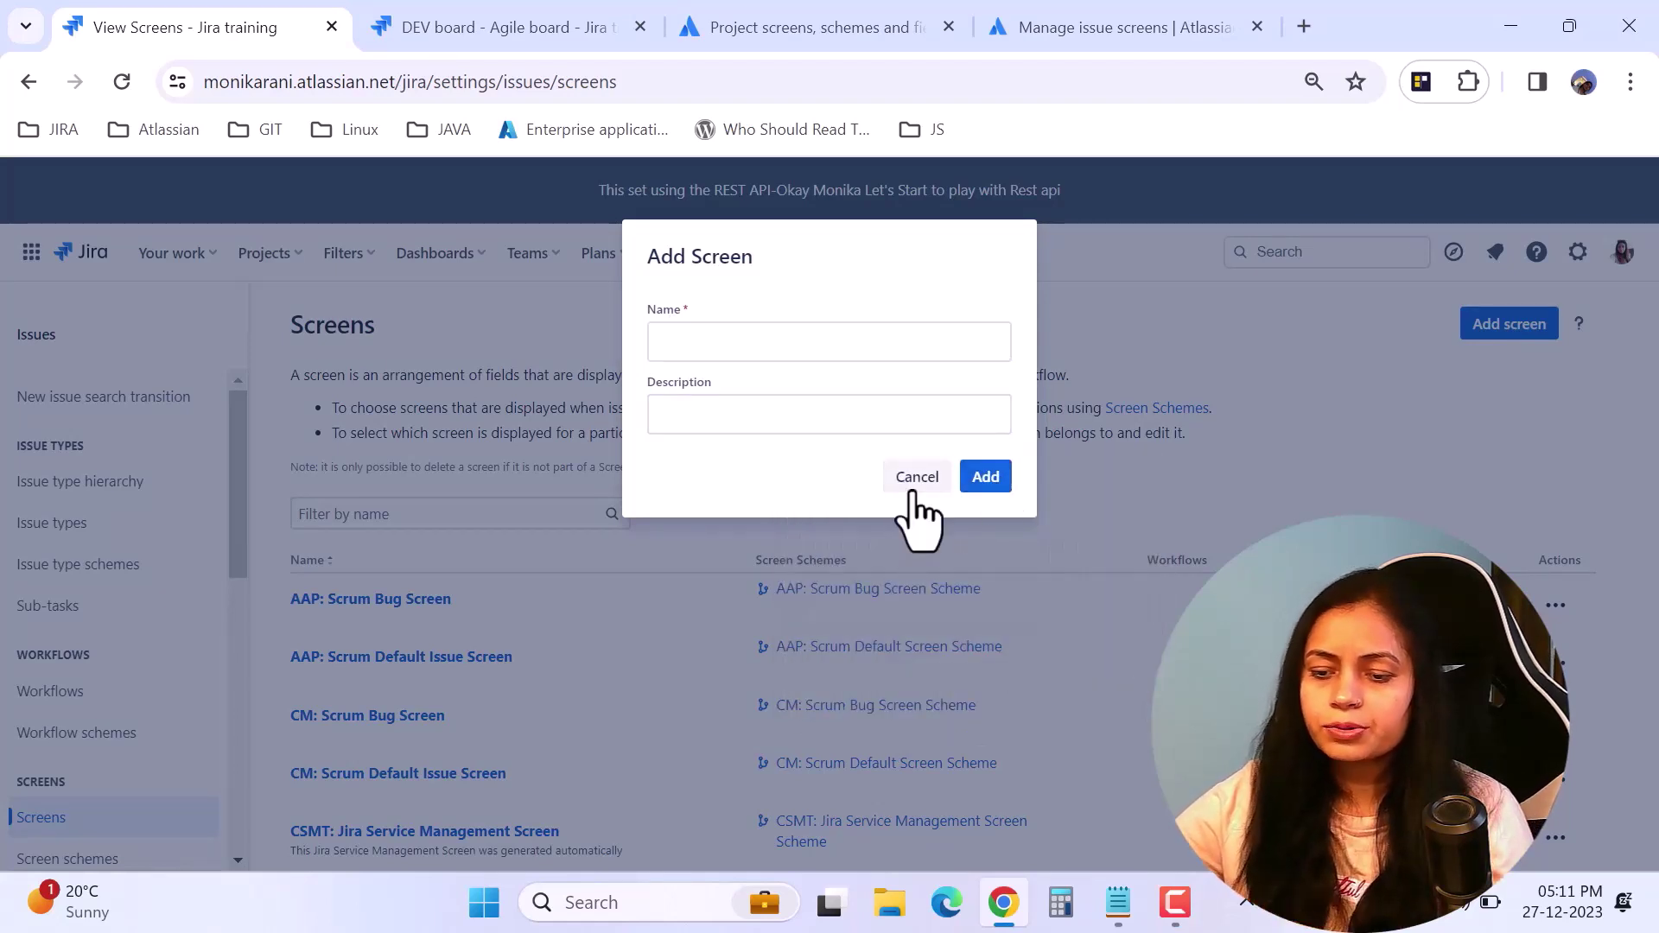
Step: Open the form for copying DEV: Scrum Default Issue Screen
scroll(1026, 776, "down", 3)
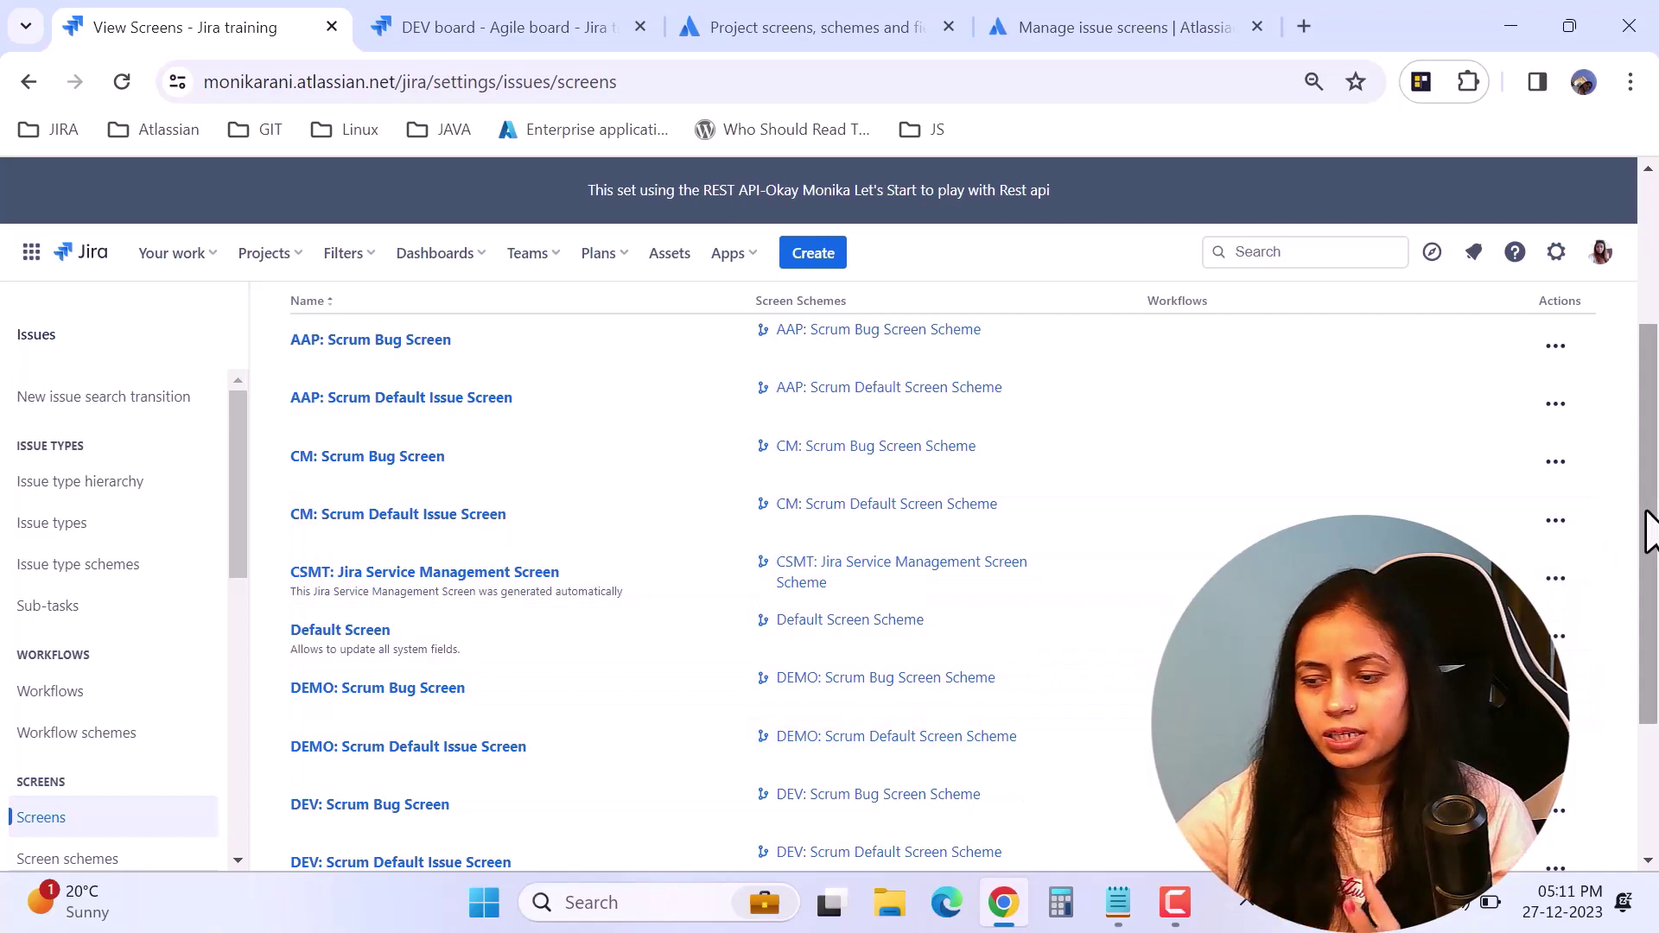
left_click_drag(1648, 529, 1648, 595)
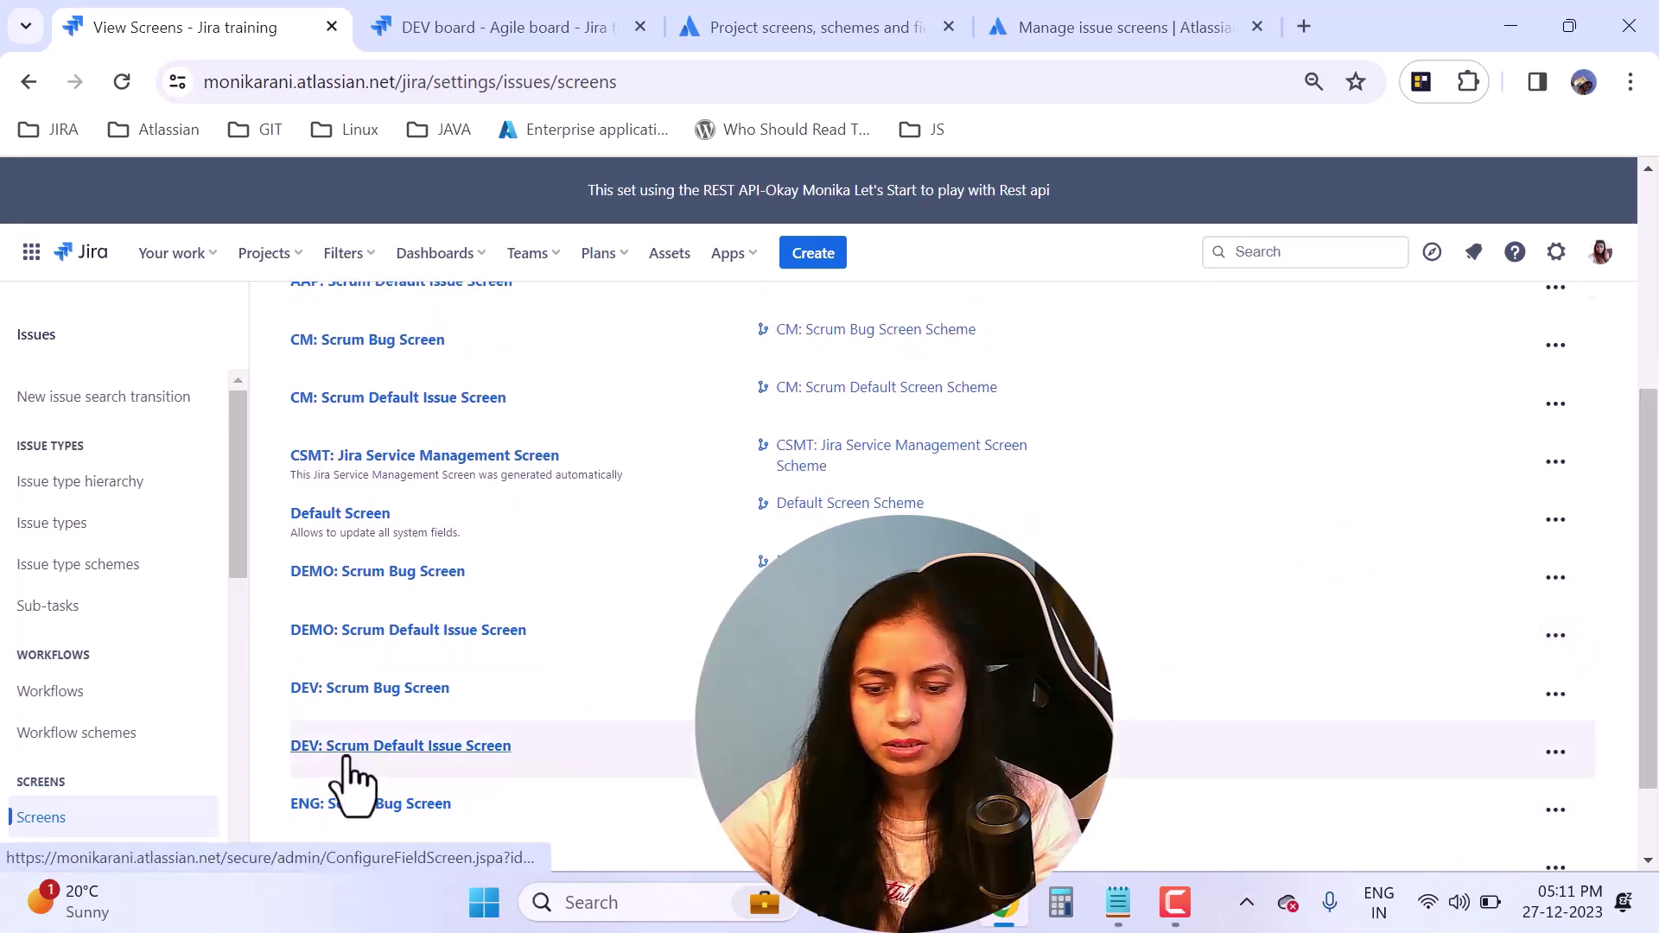
left_click(1556, 752)
left_click(1514, 701)
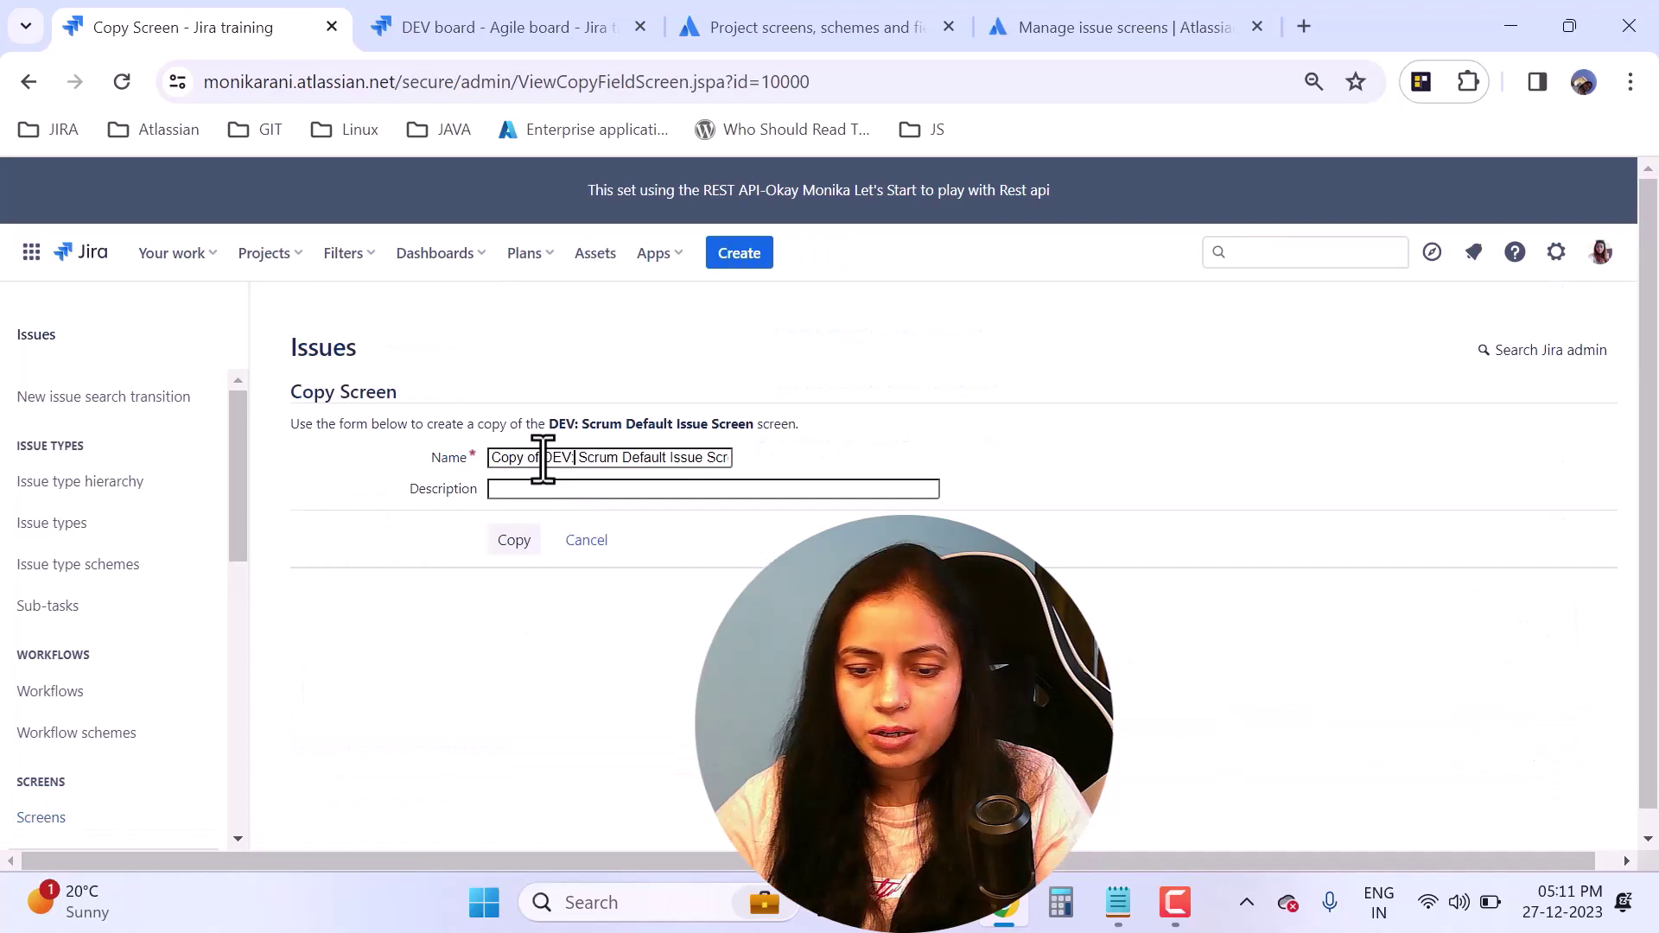
Step: Name the copied screen "DEV: Scrum story Issue Screen" and create the copy
left_click(542, 458)
key("BackSpace")
key("BackSpace")
key("BackSpace")
key("BackSpace")
key("BackSpace")
key("BackSpace")
key("BackSpace")
key("BackSpace")
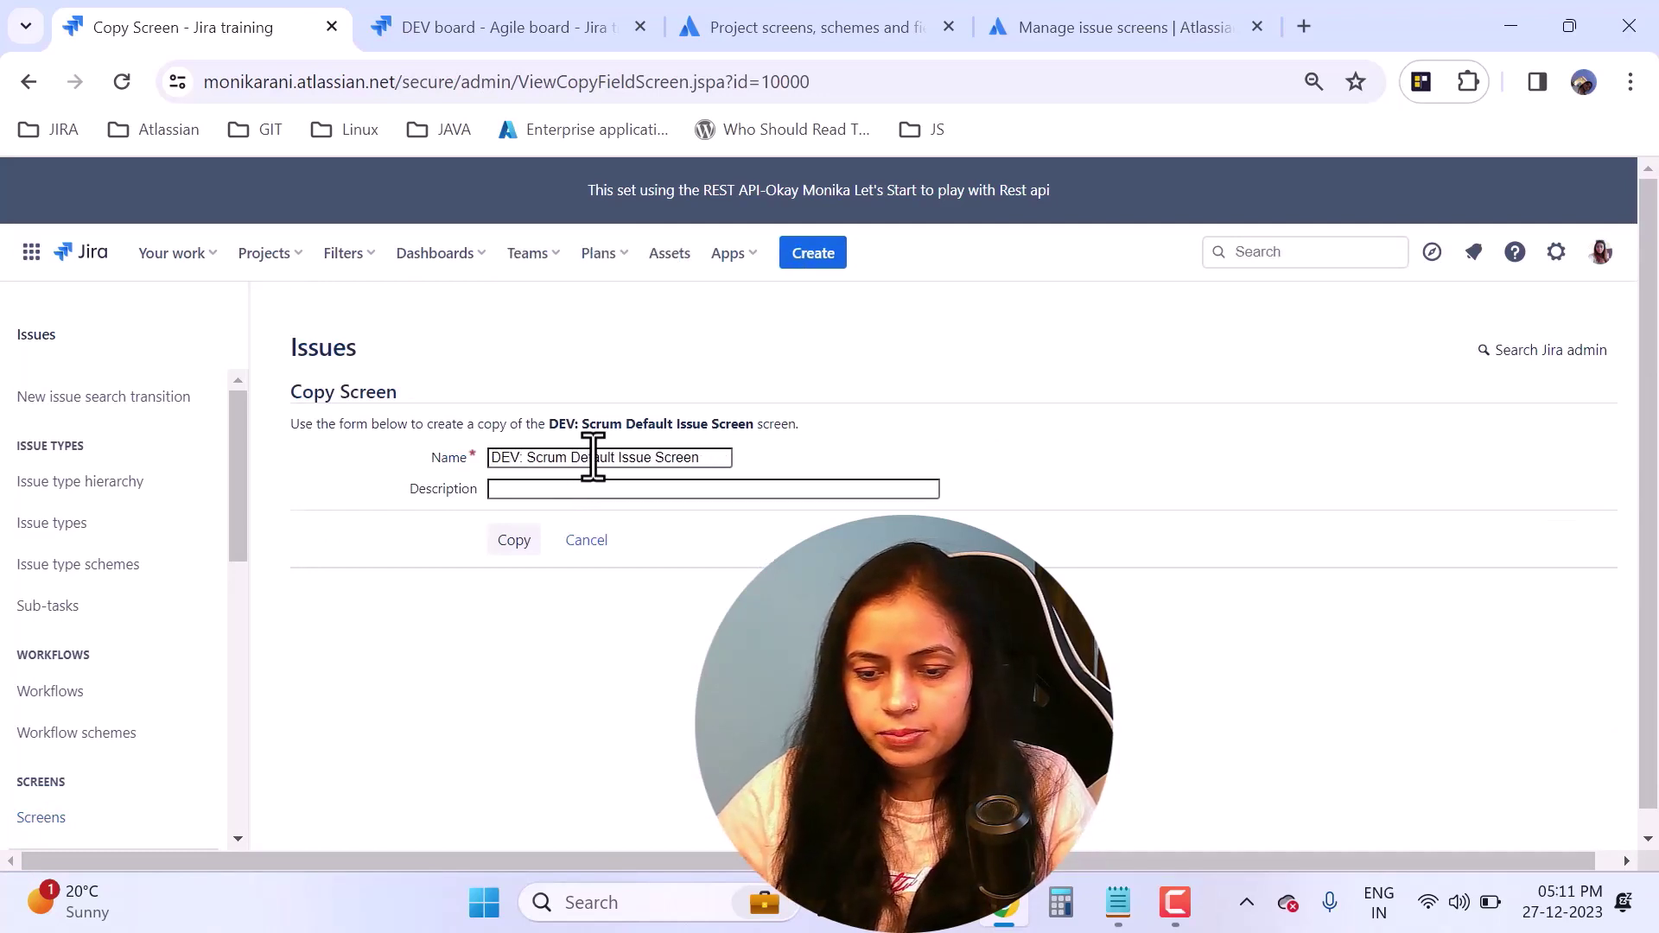
type("st")
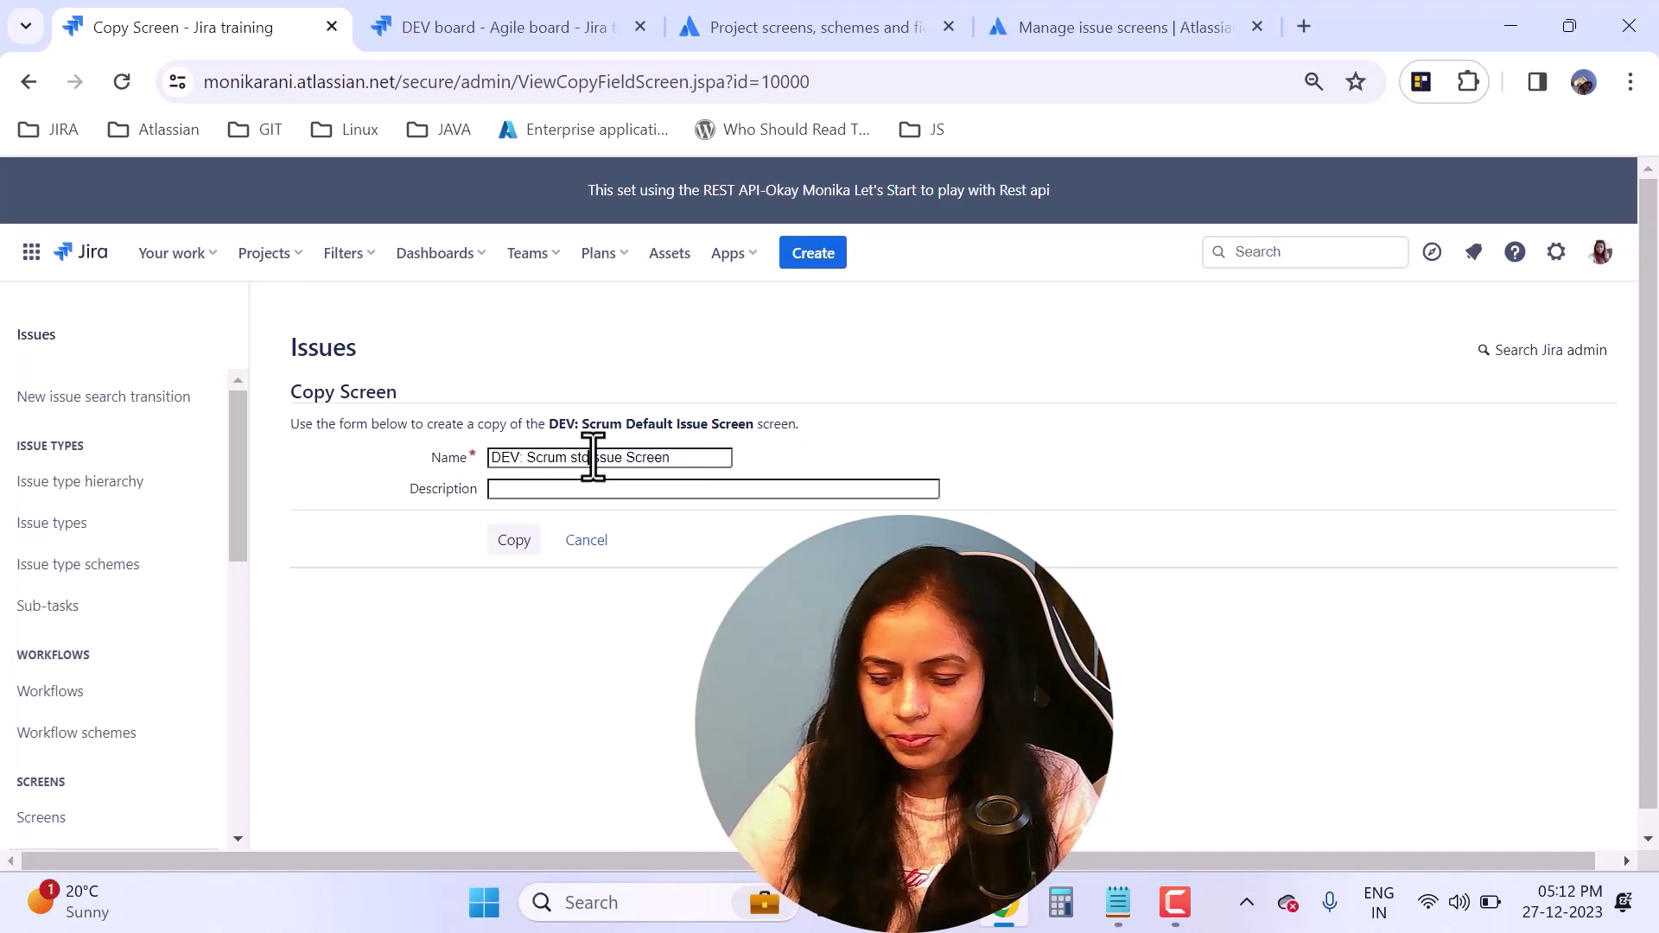
type("ory")
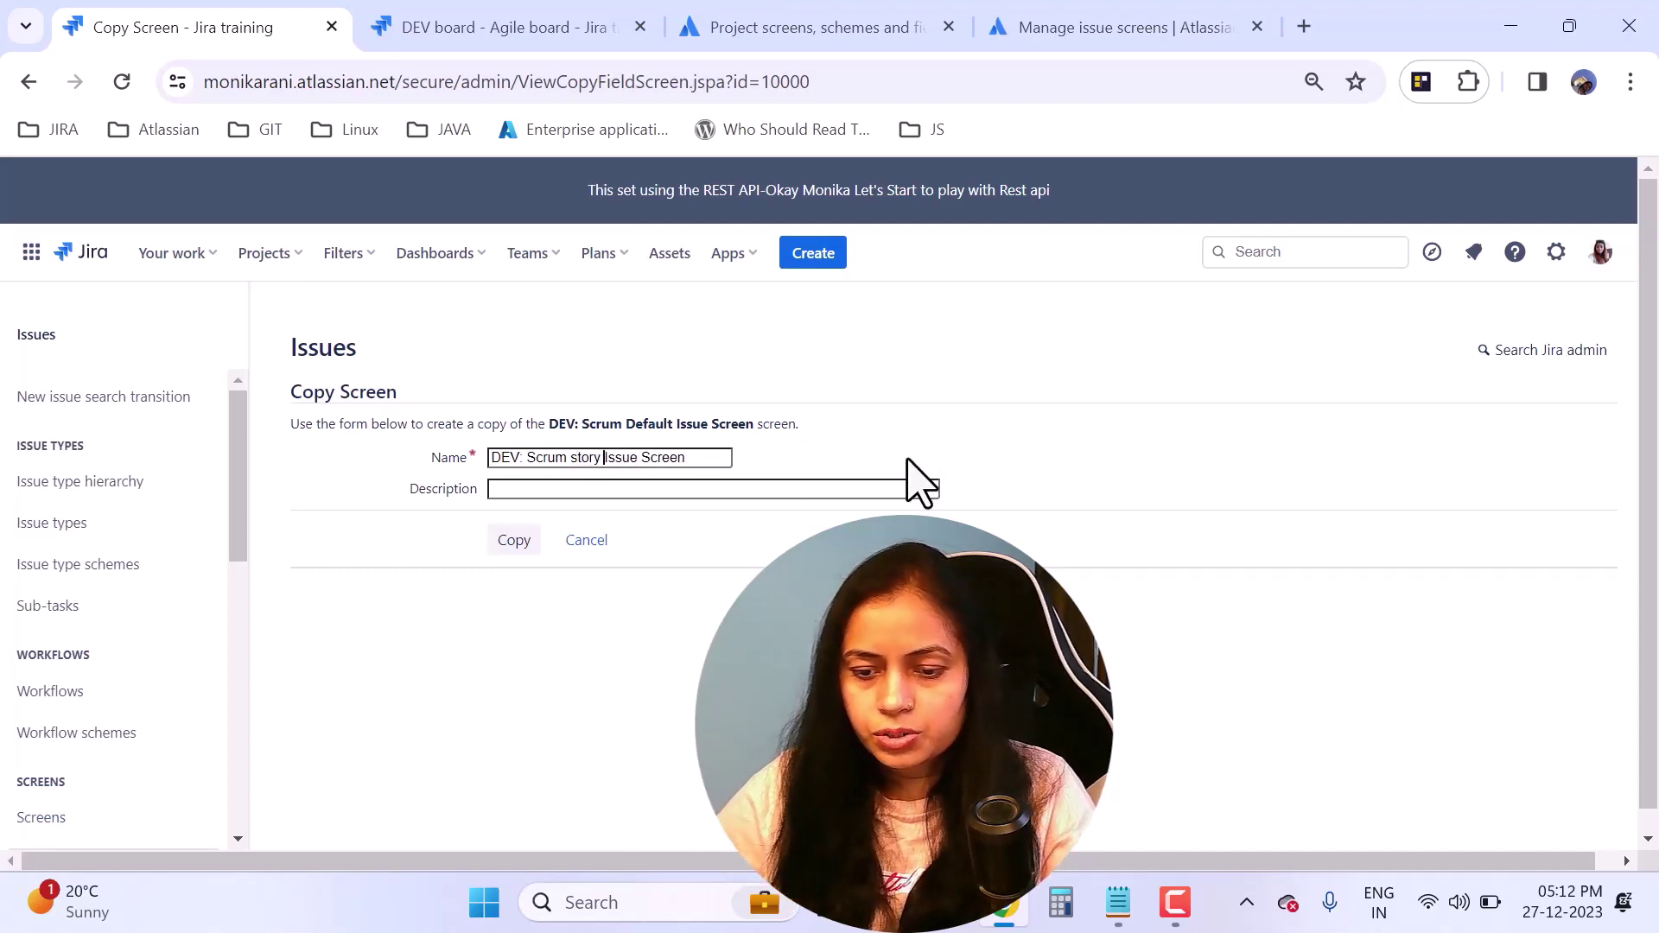
left_click(515, 542)
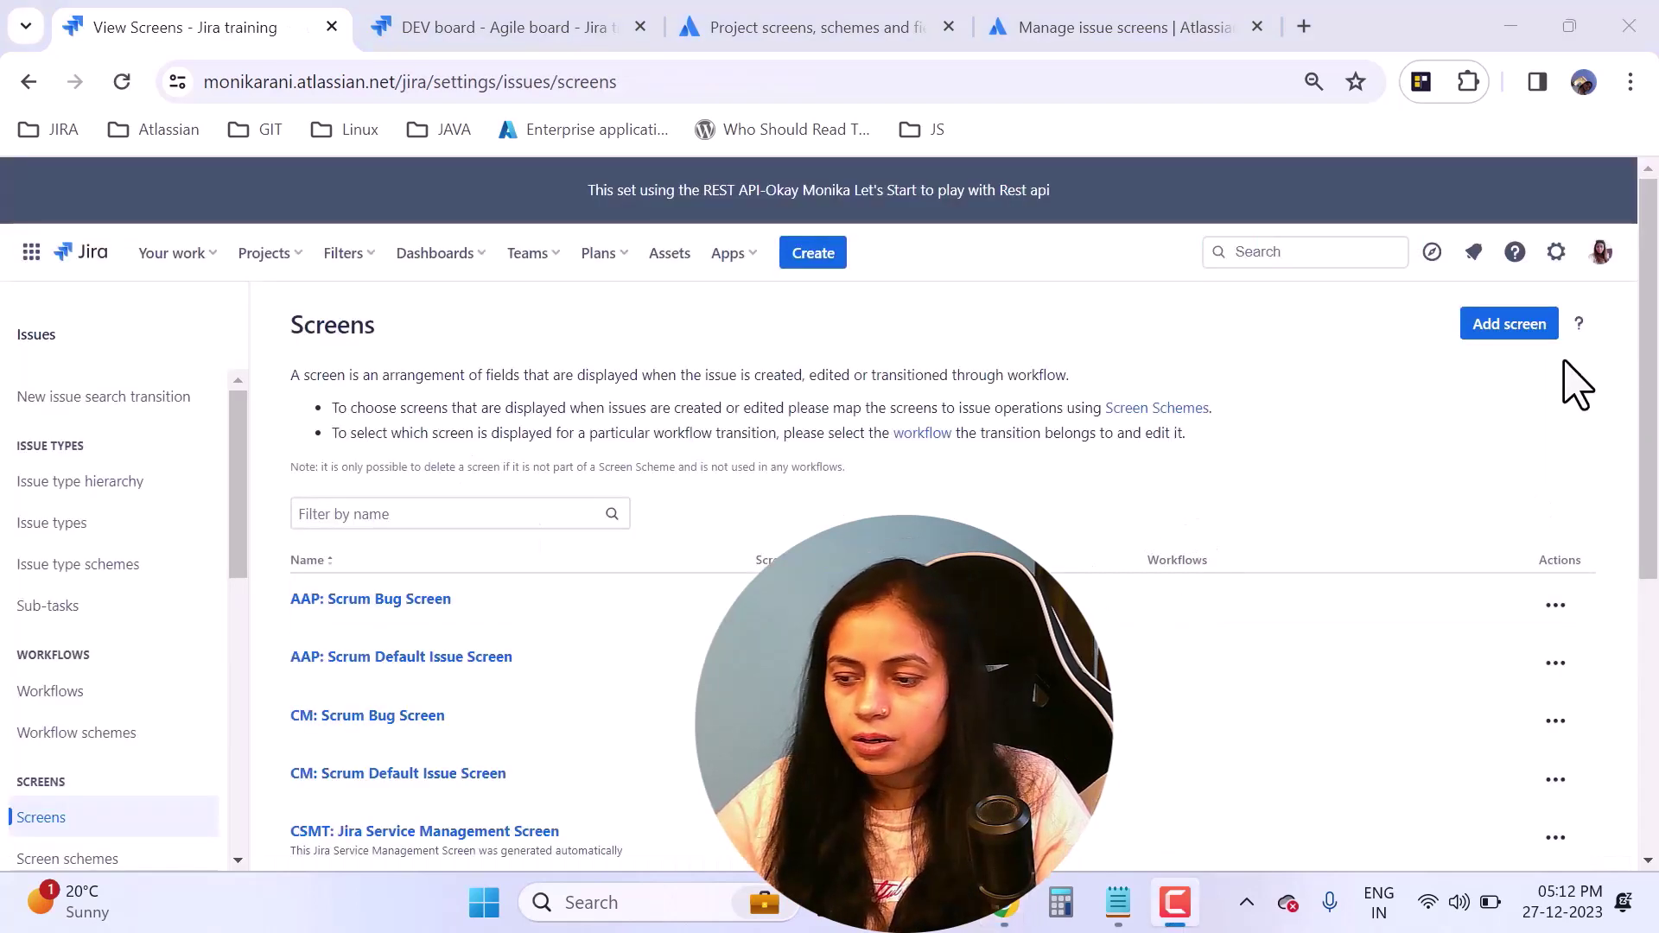
Step: Find DEV: Scrum story Issue Screen in the Screens list and open its field configuration
left_click_drag(1648, 381, 1654, 668)
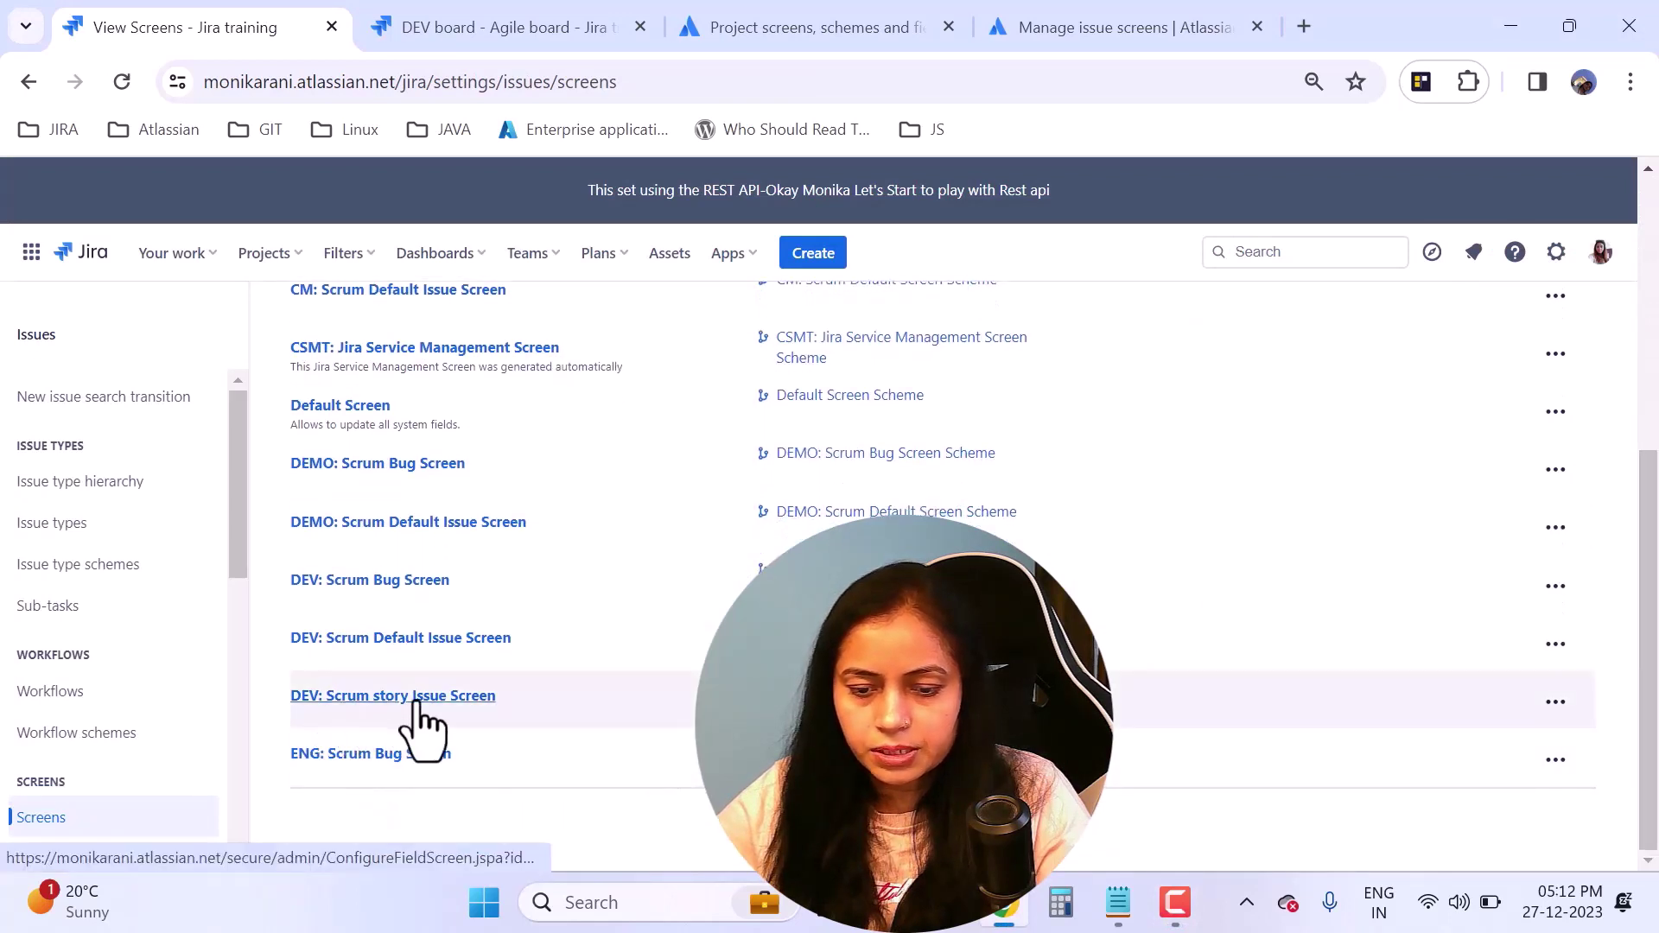
left_click(467, 702)
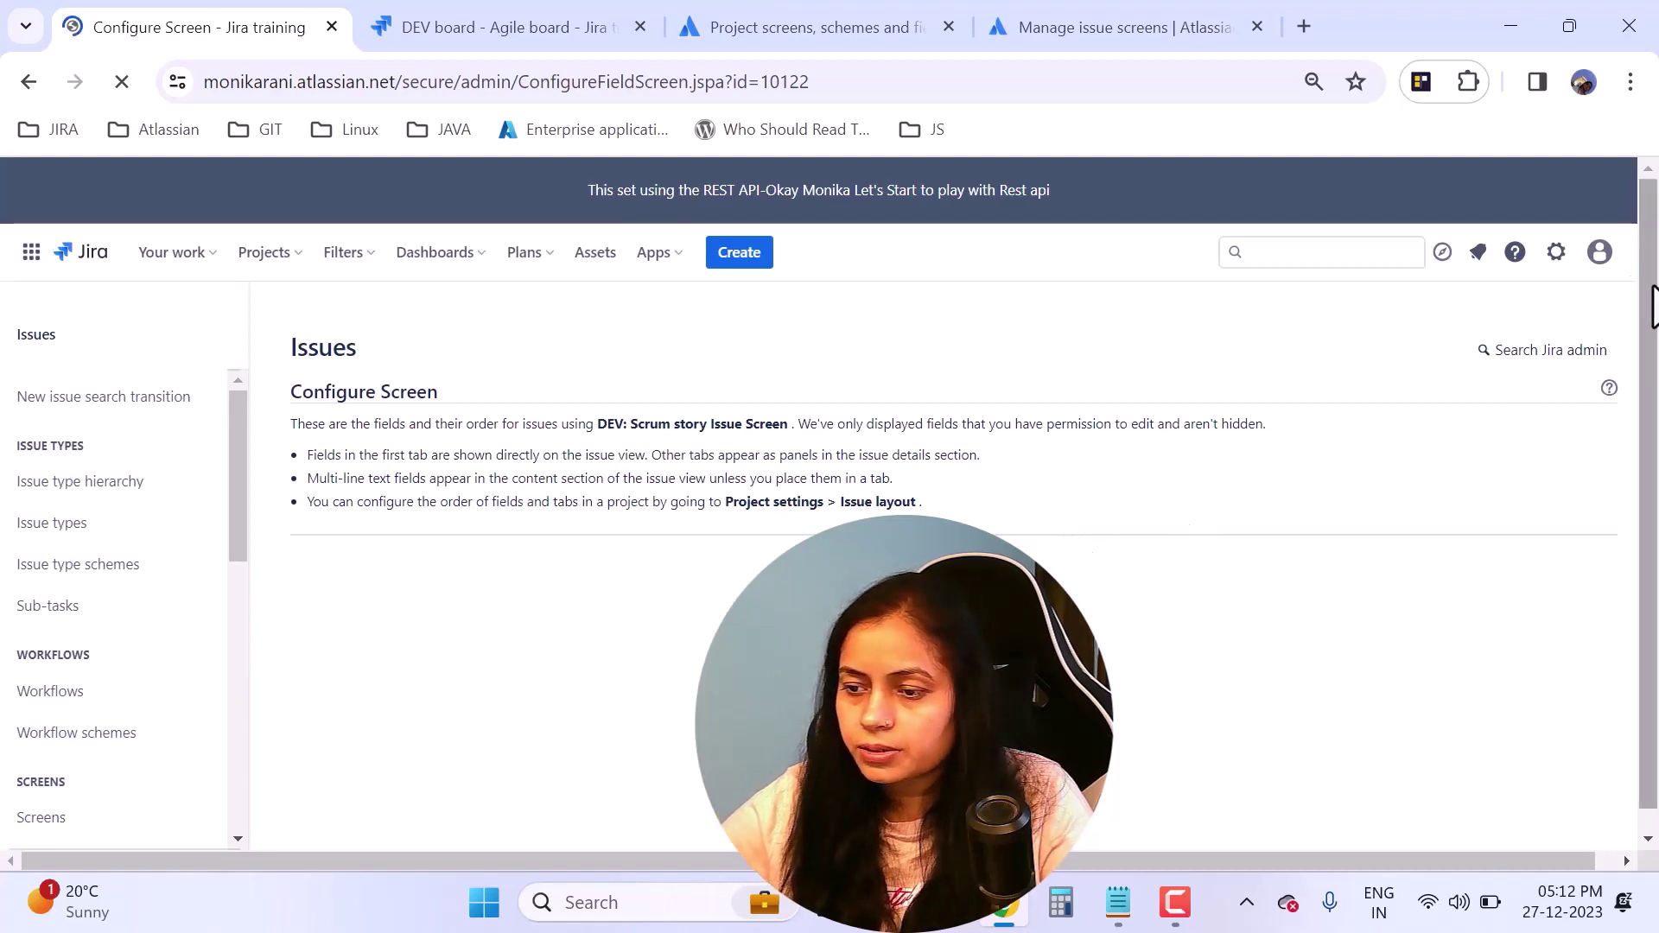
scroll(1650, 346, "down", 3)
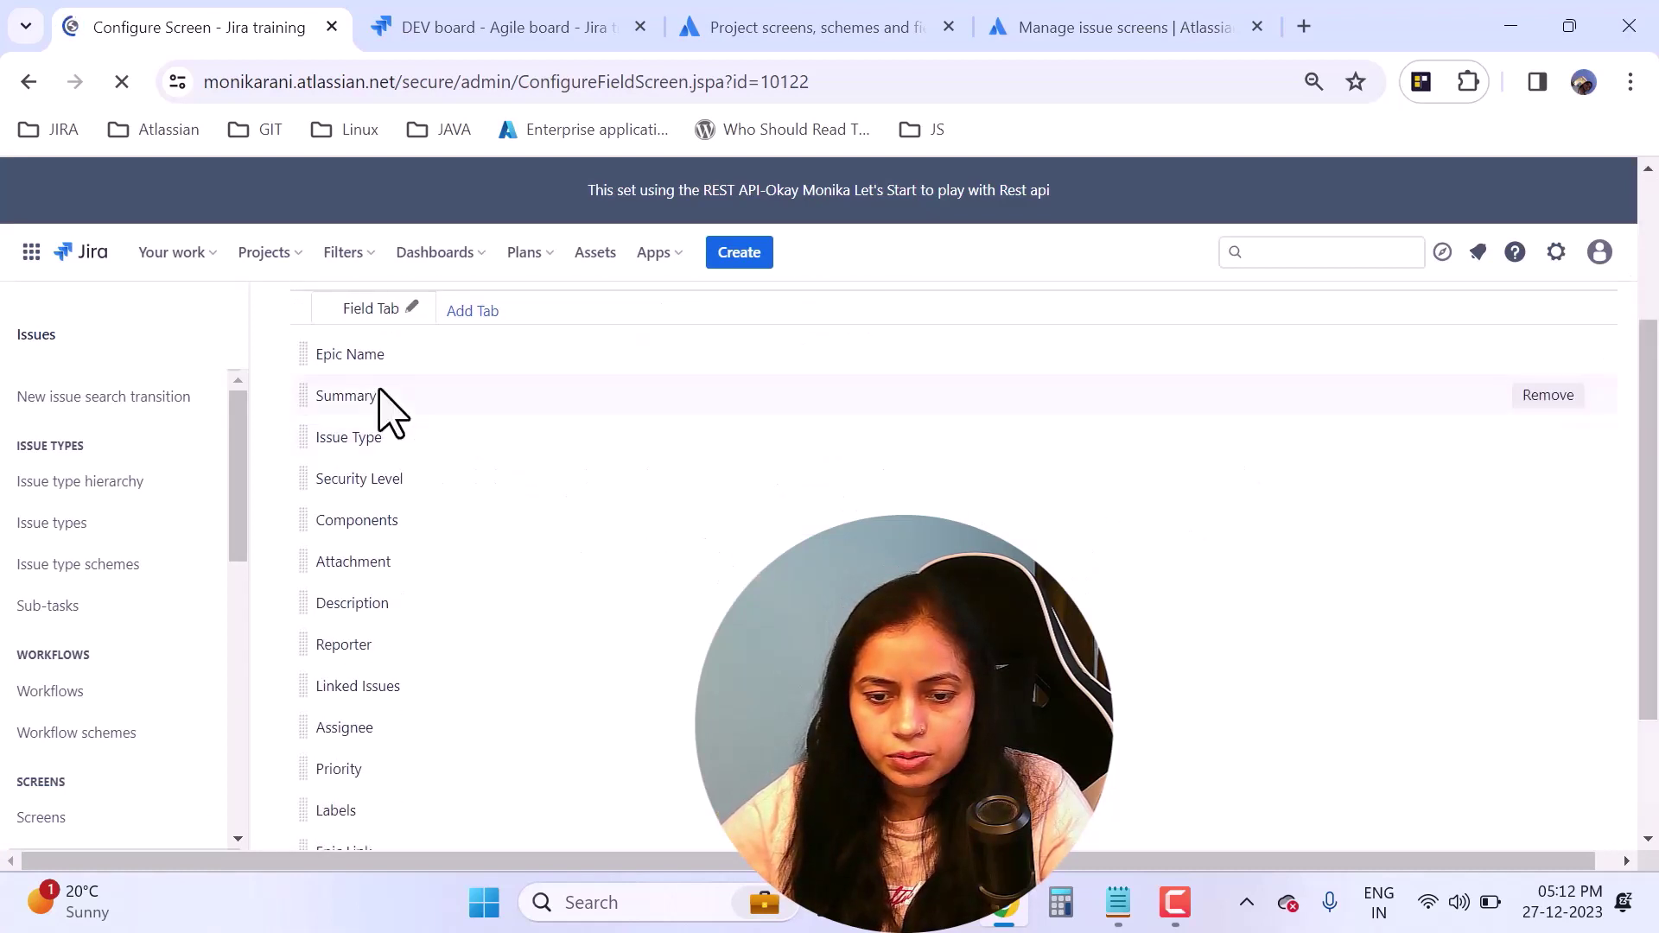
Step: Remove the Security Level, Components, Priority, Labels, Epic Link, Parent and Sprint fields from the story screen
mouse_move(397, 501)
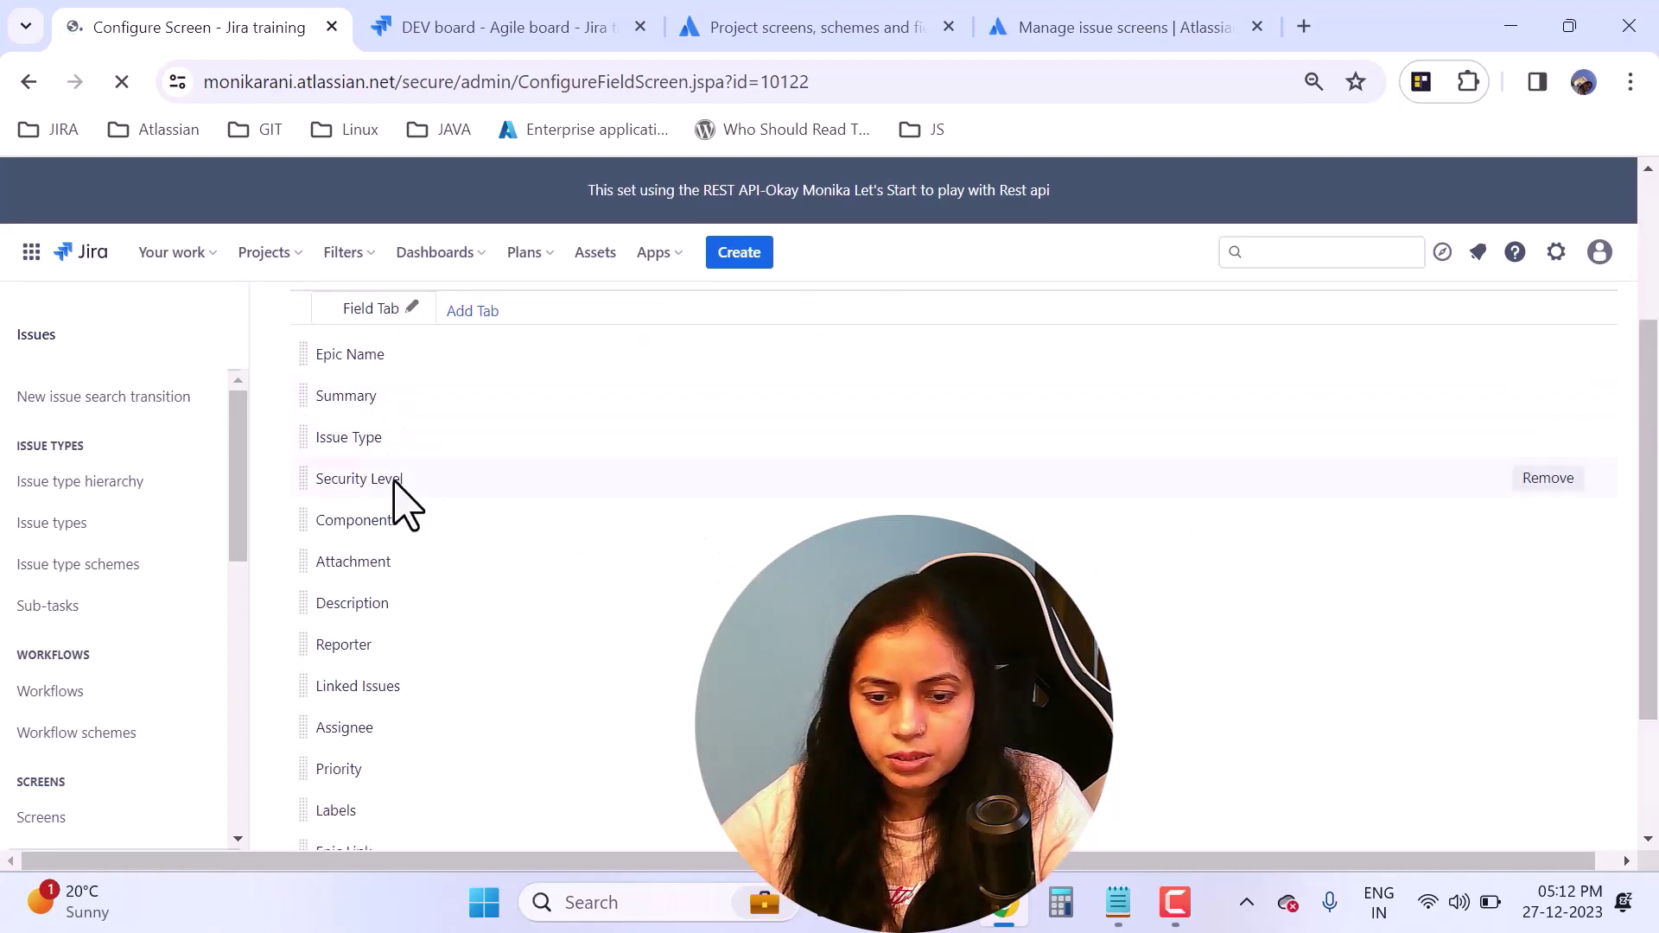
left_click(1549, 481)
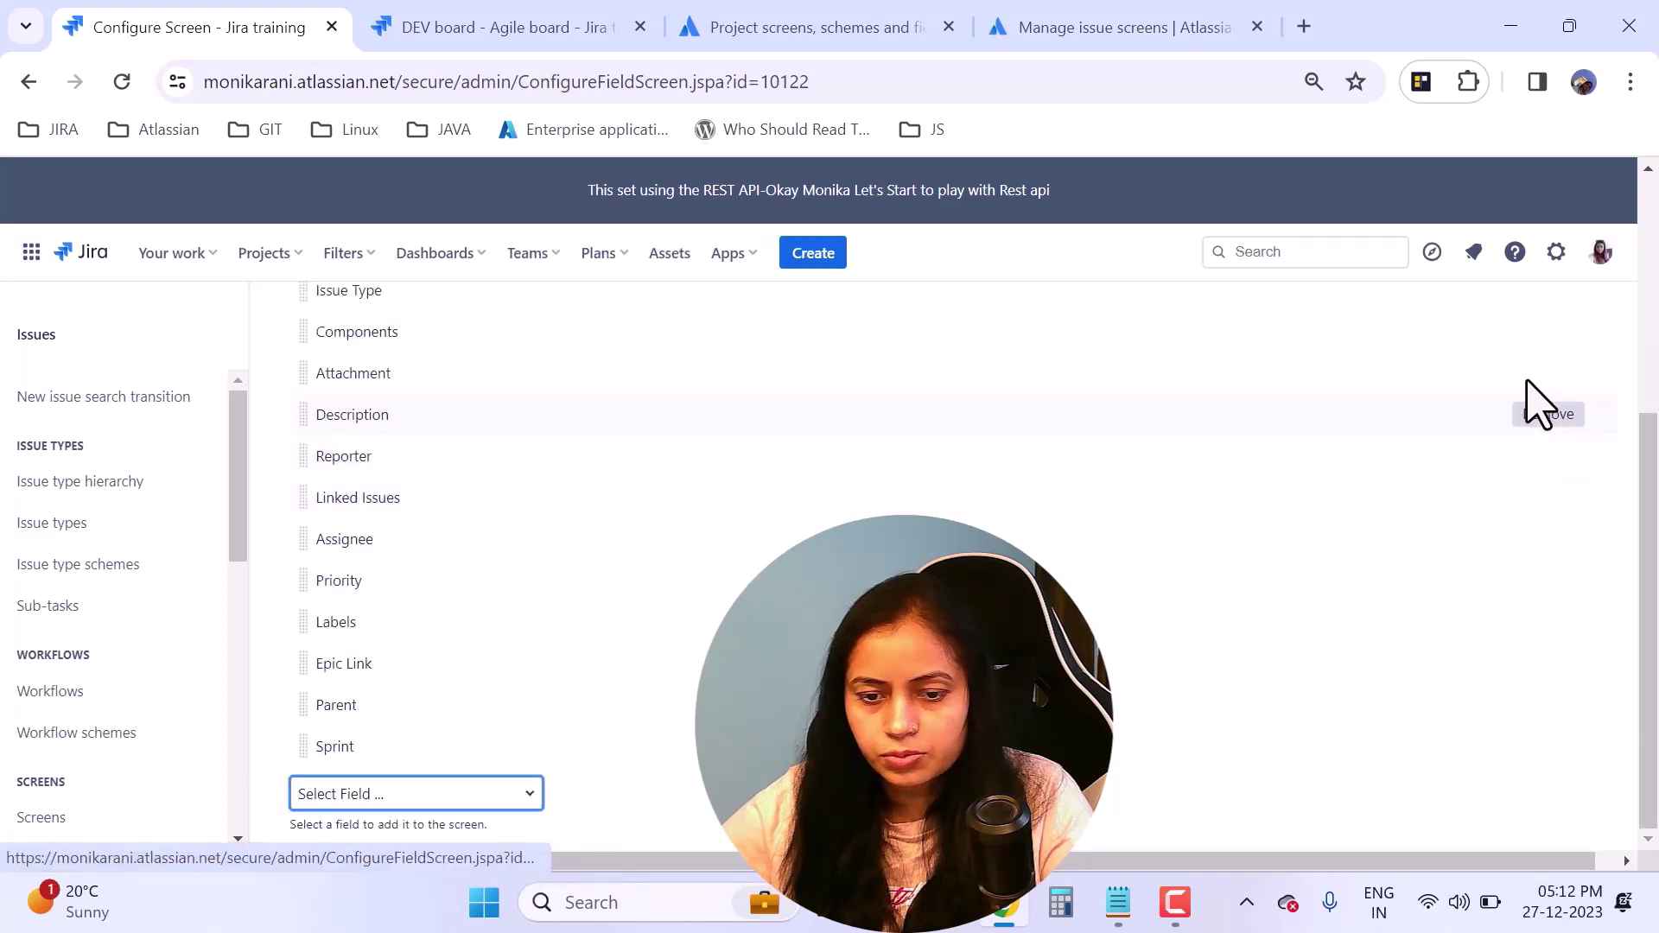
left_click(1540, 333)
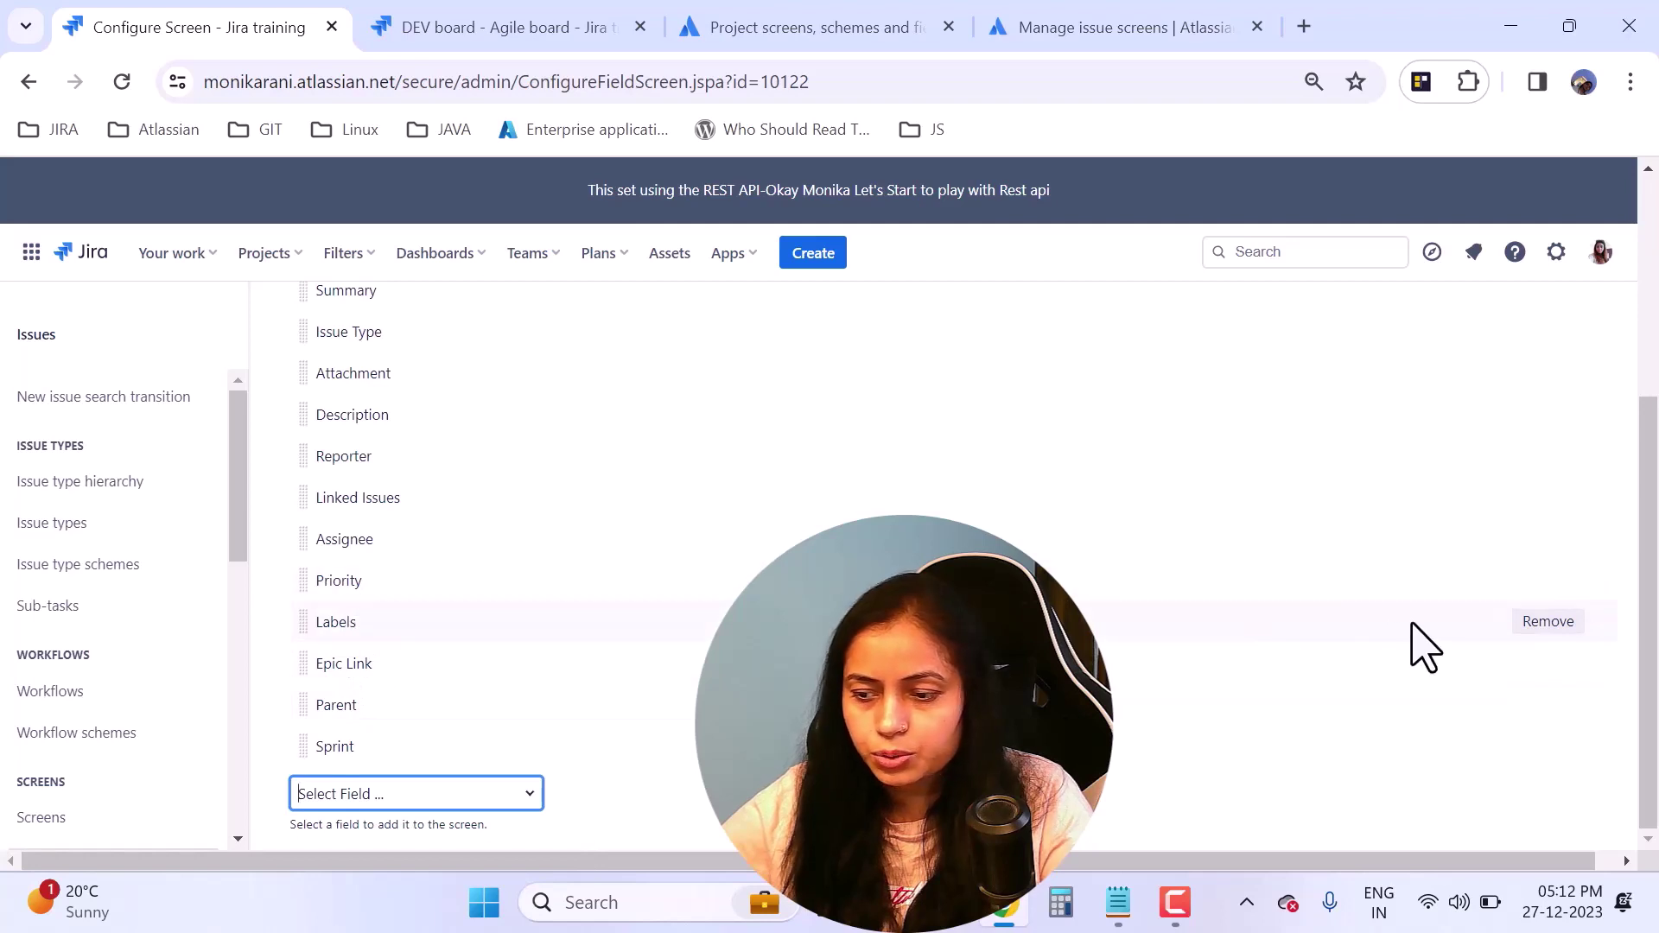
left_click(1548, 579)
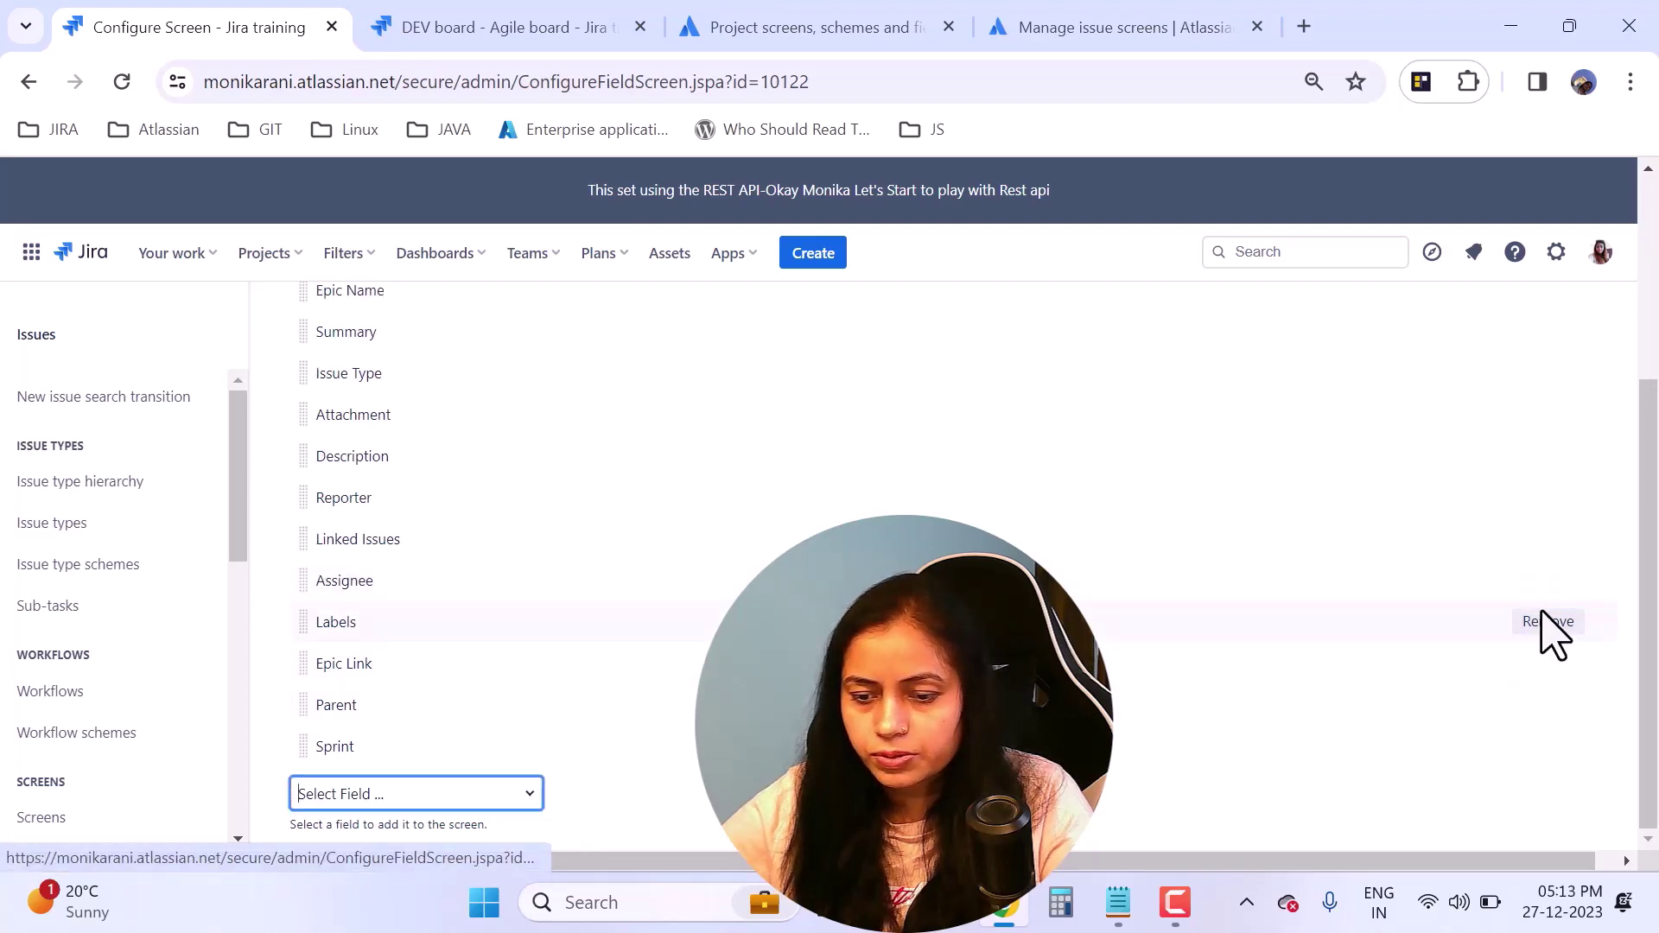
left_click(1547, 624)
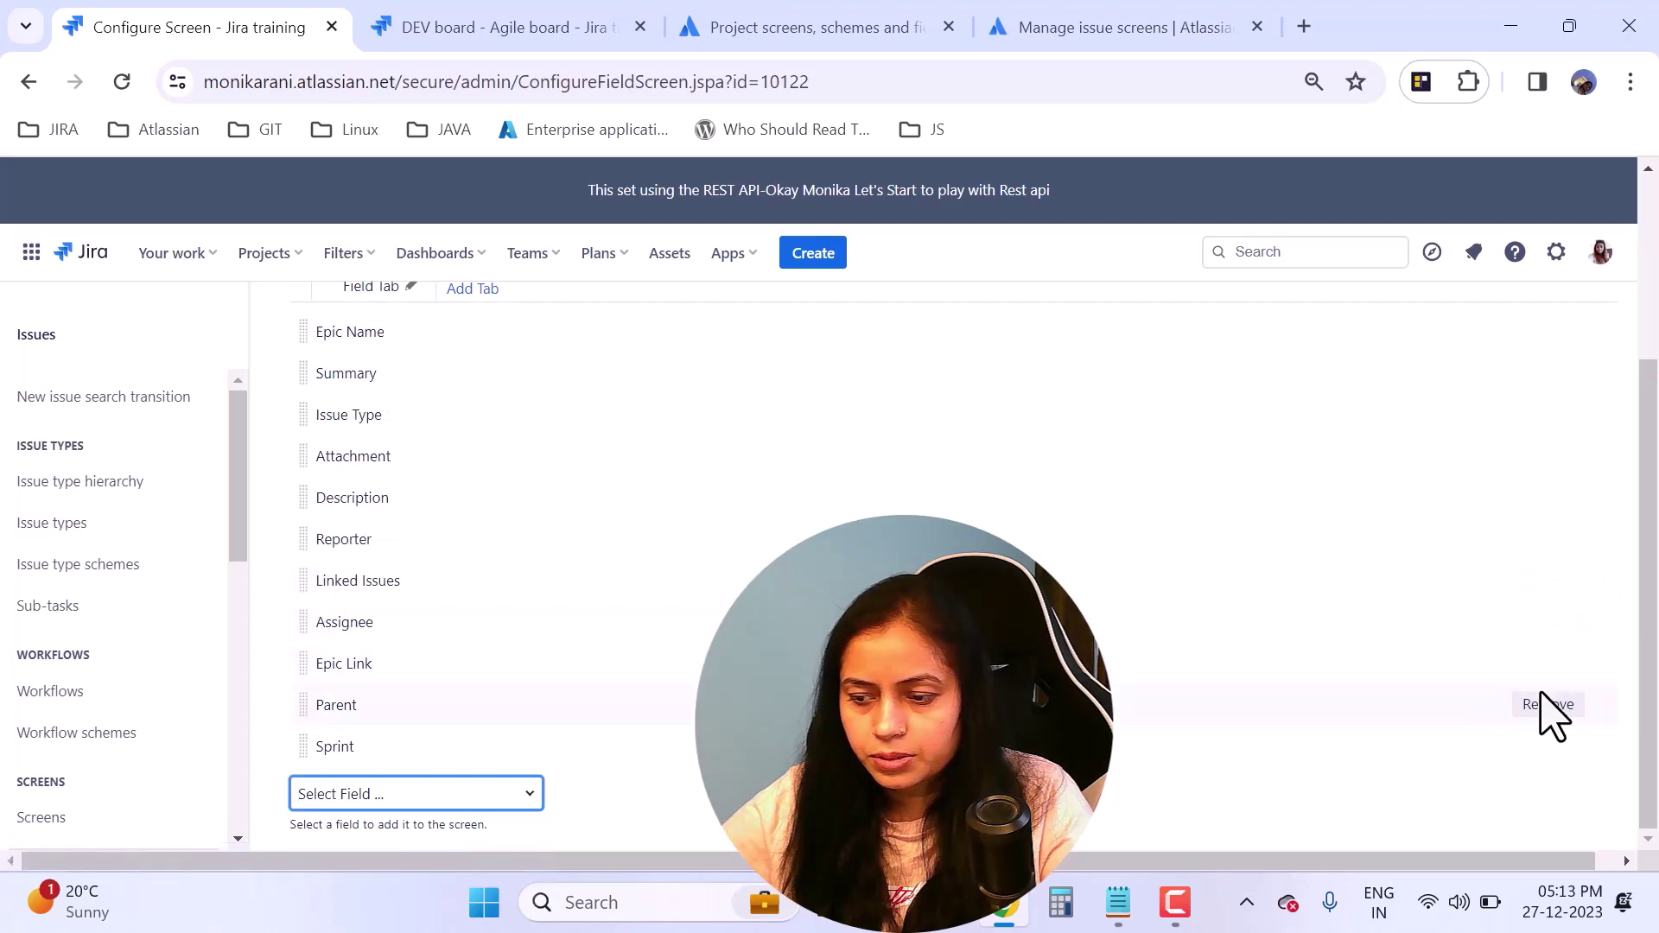
left_click(1546, 663)
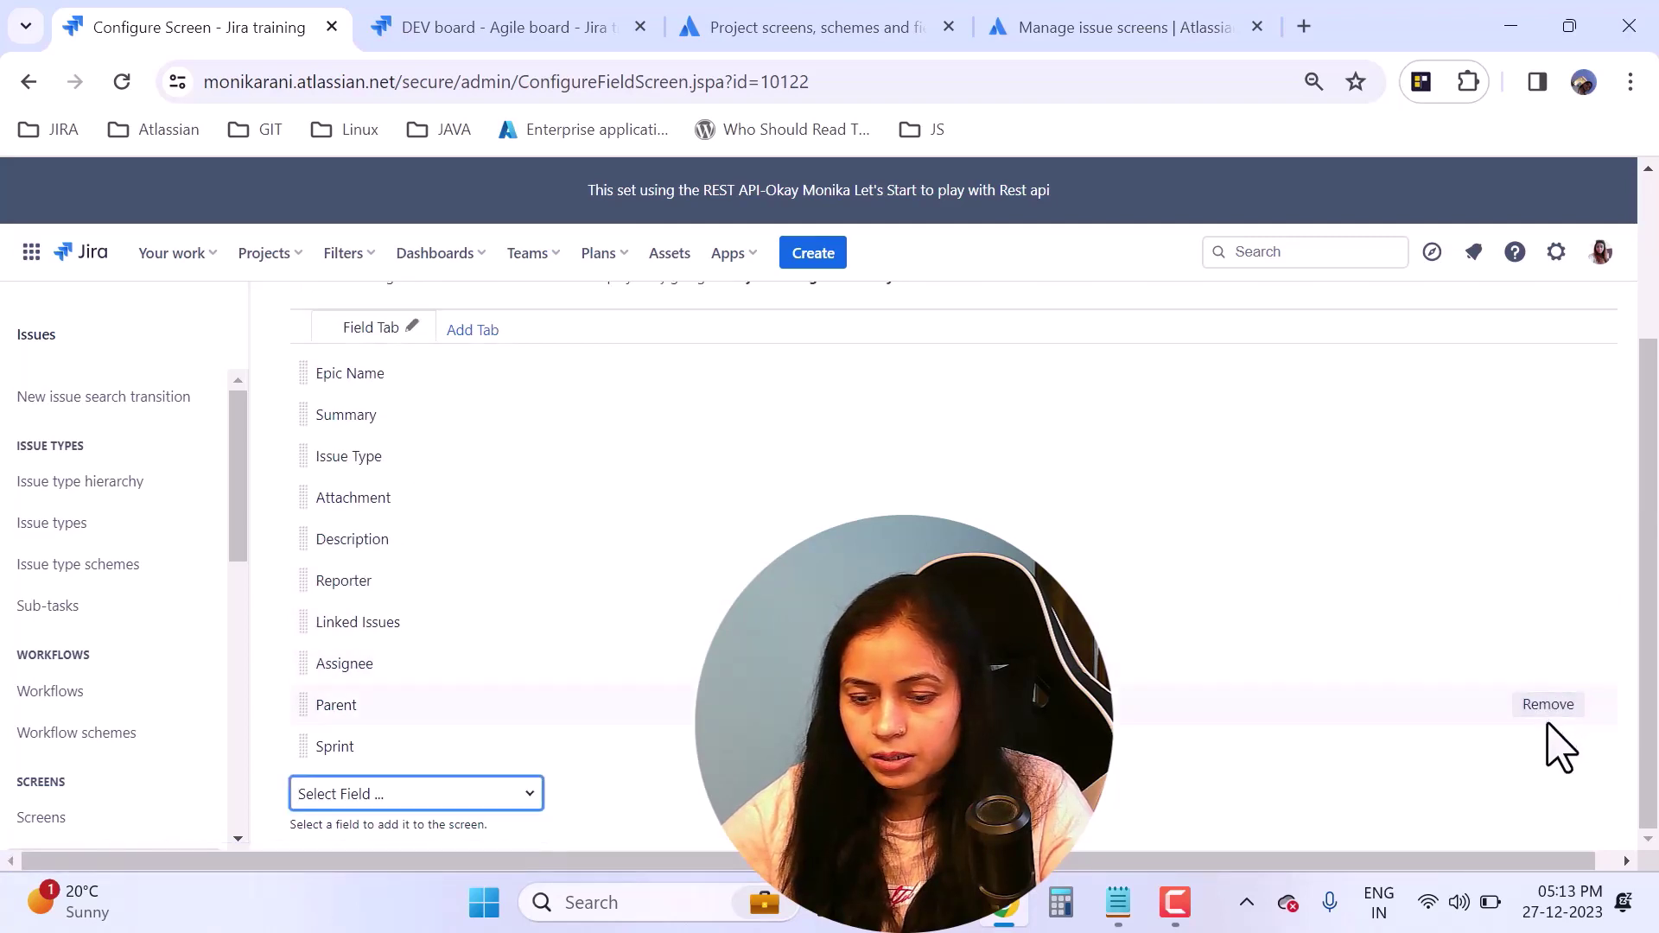
left_click(1548, 705)
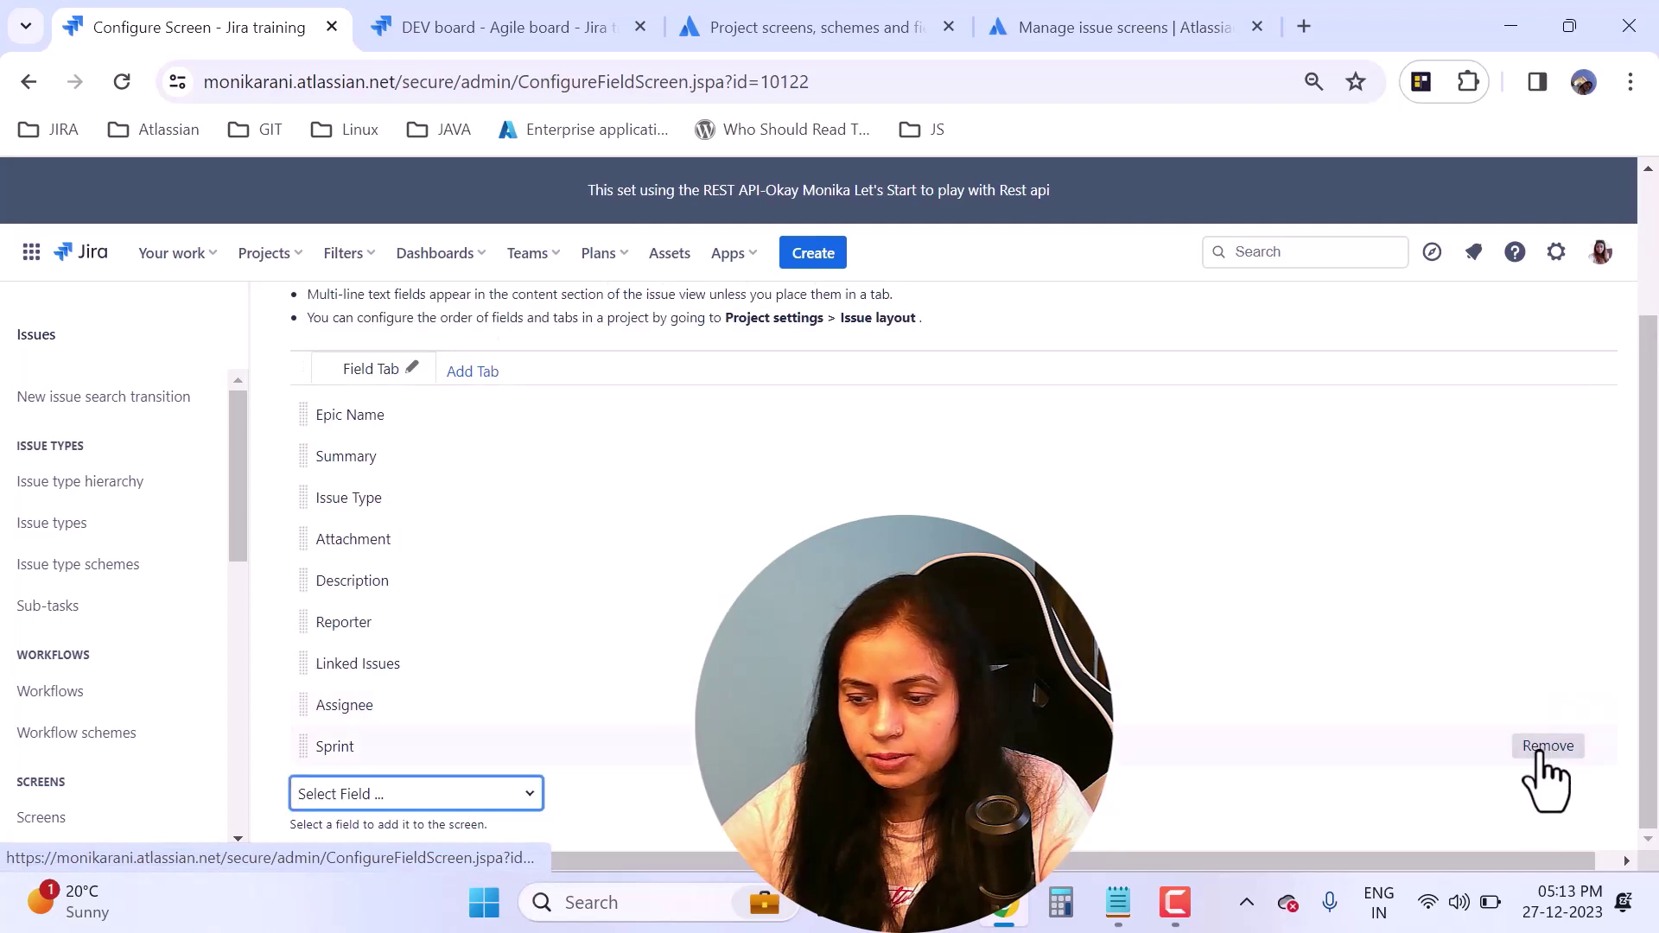
left_click(1545, 747)
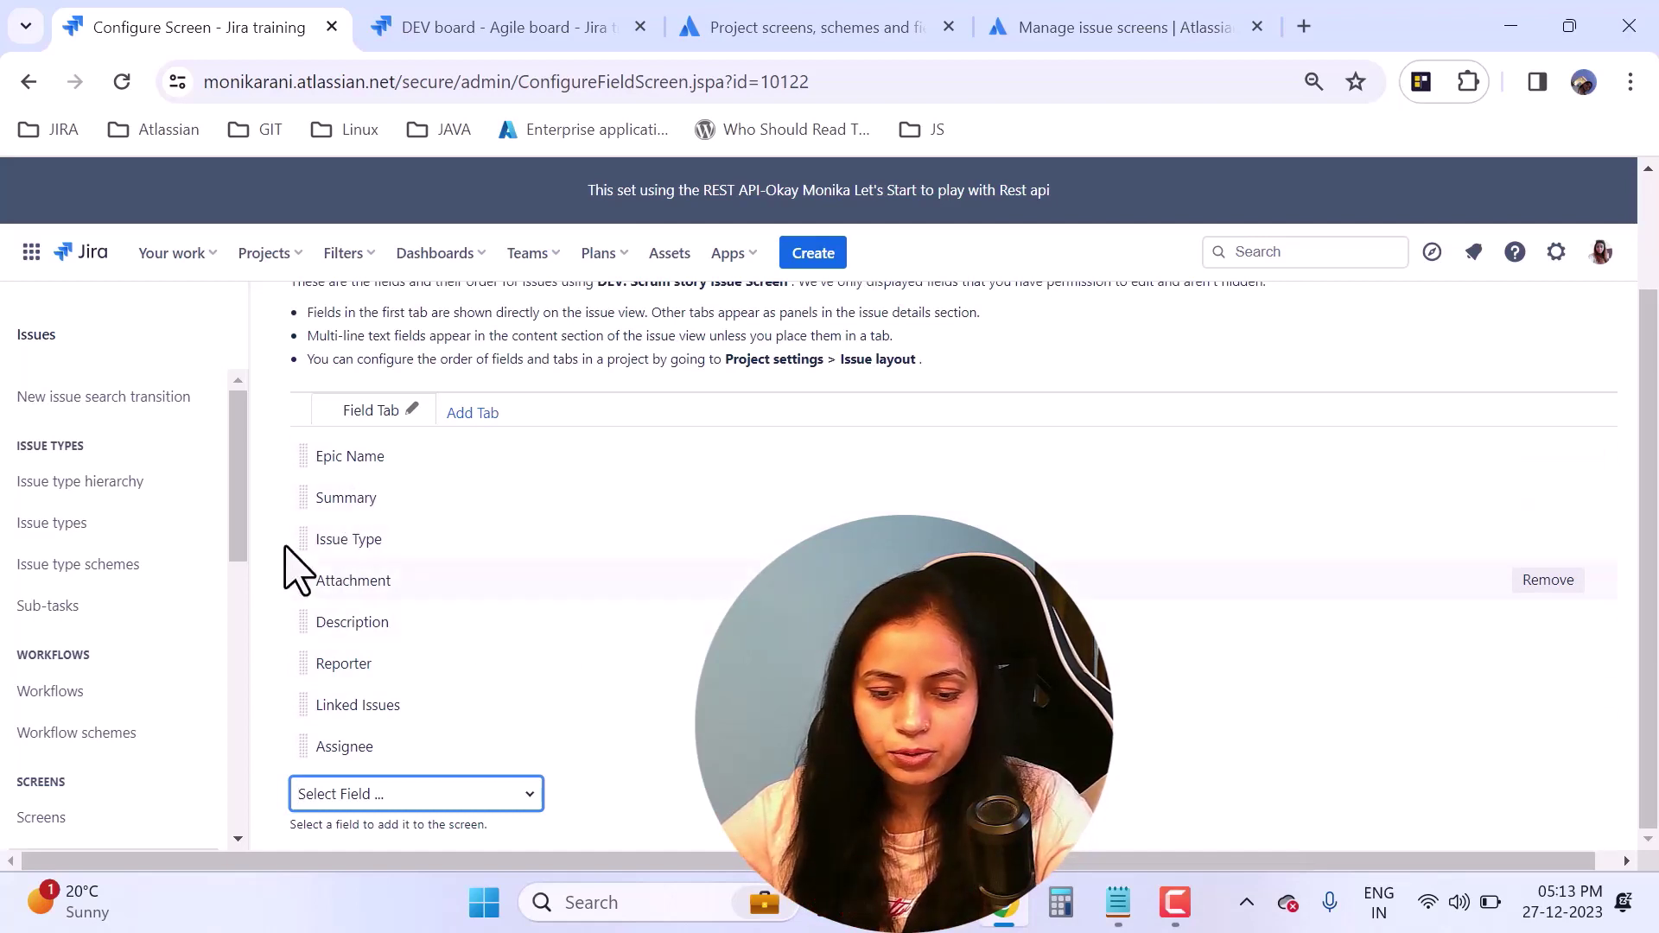
Step: Move the Assignee field directly below Issue Type, and add the Log Work field directly below Assignee
left_click_drag(303, 743, 299, 611)
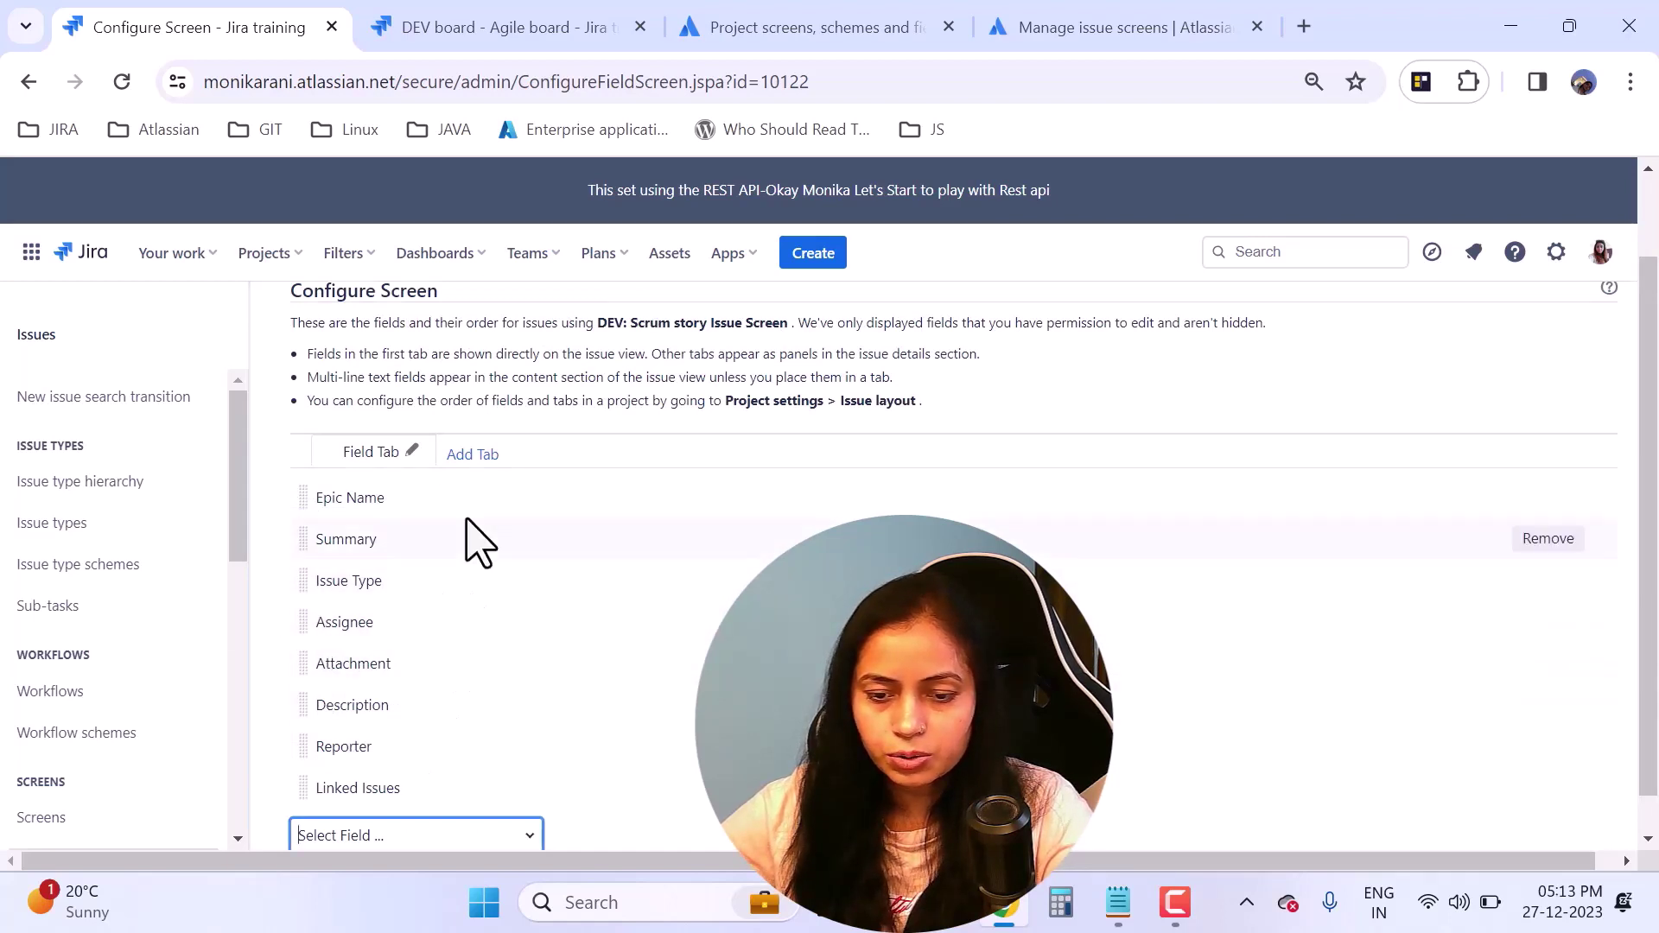
scroll(950, 657, "down", 1)
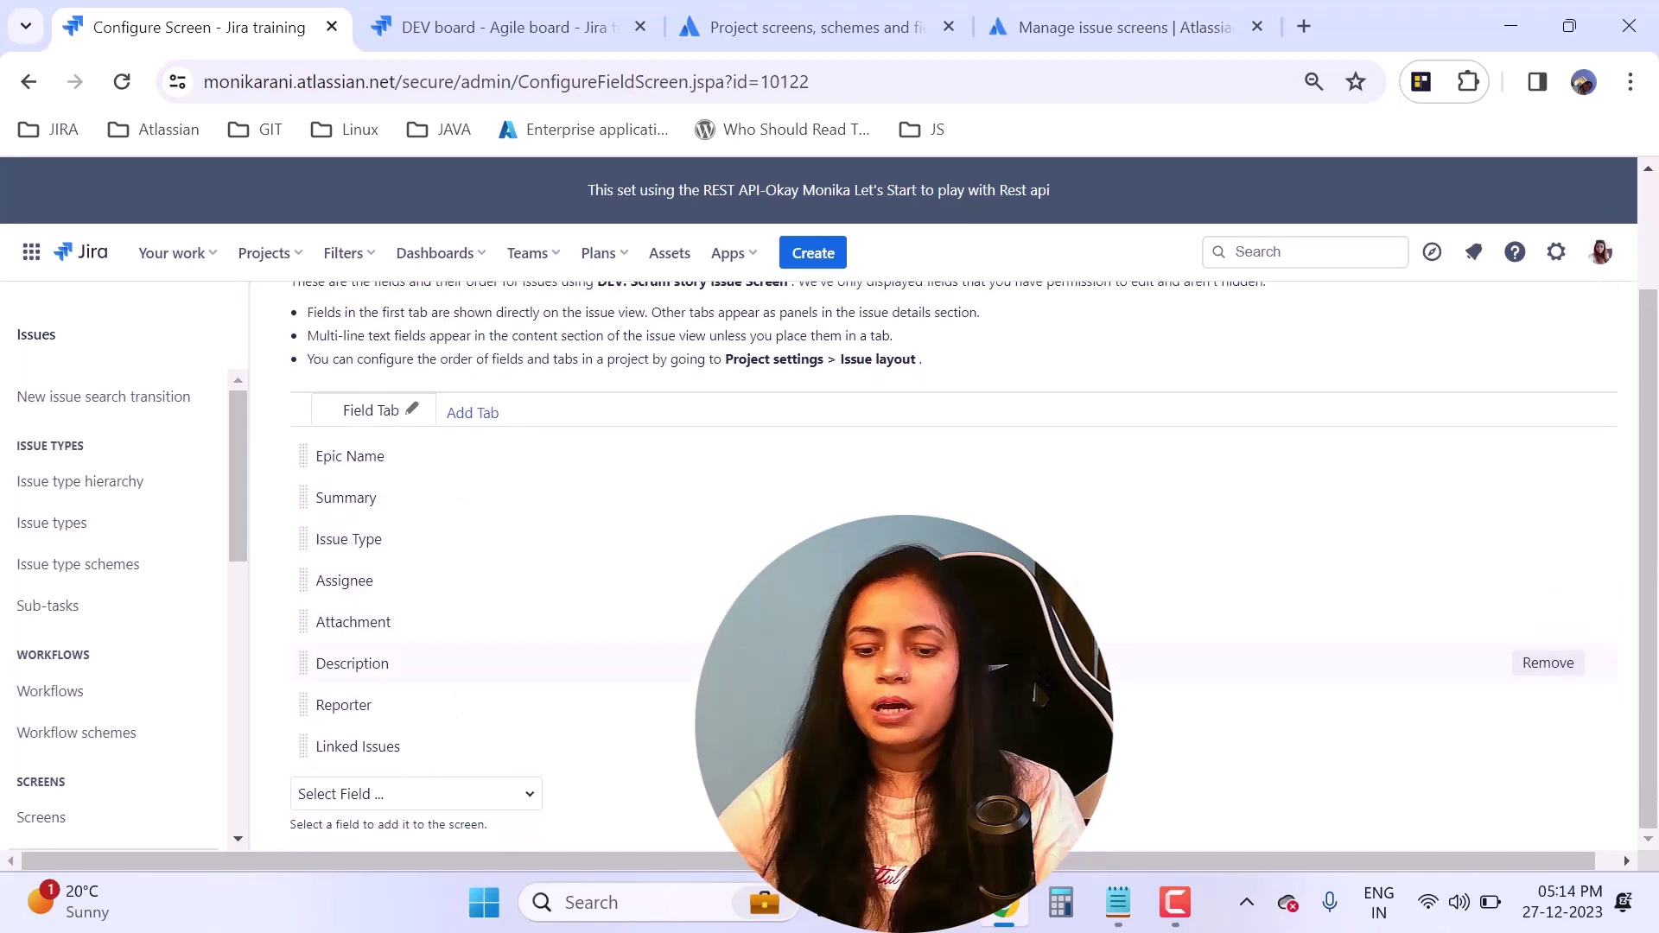
left_click(391, 796)
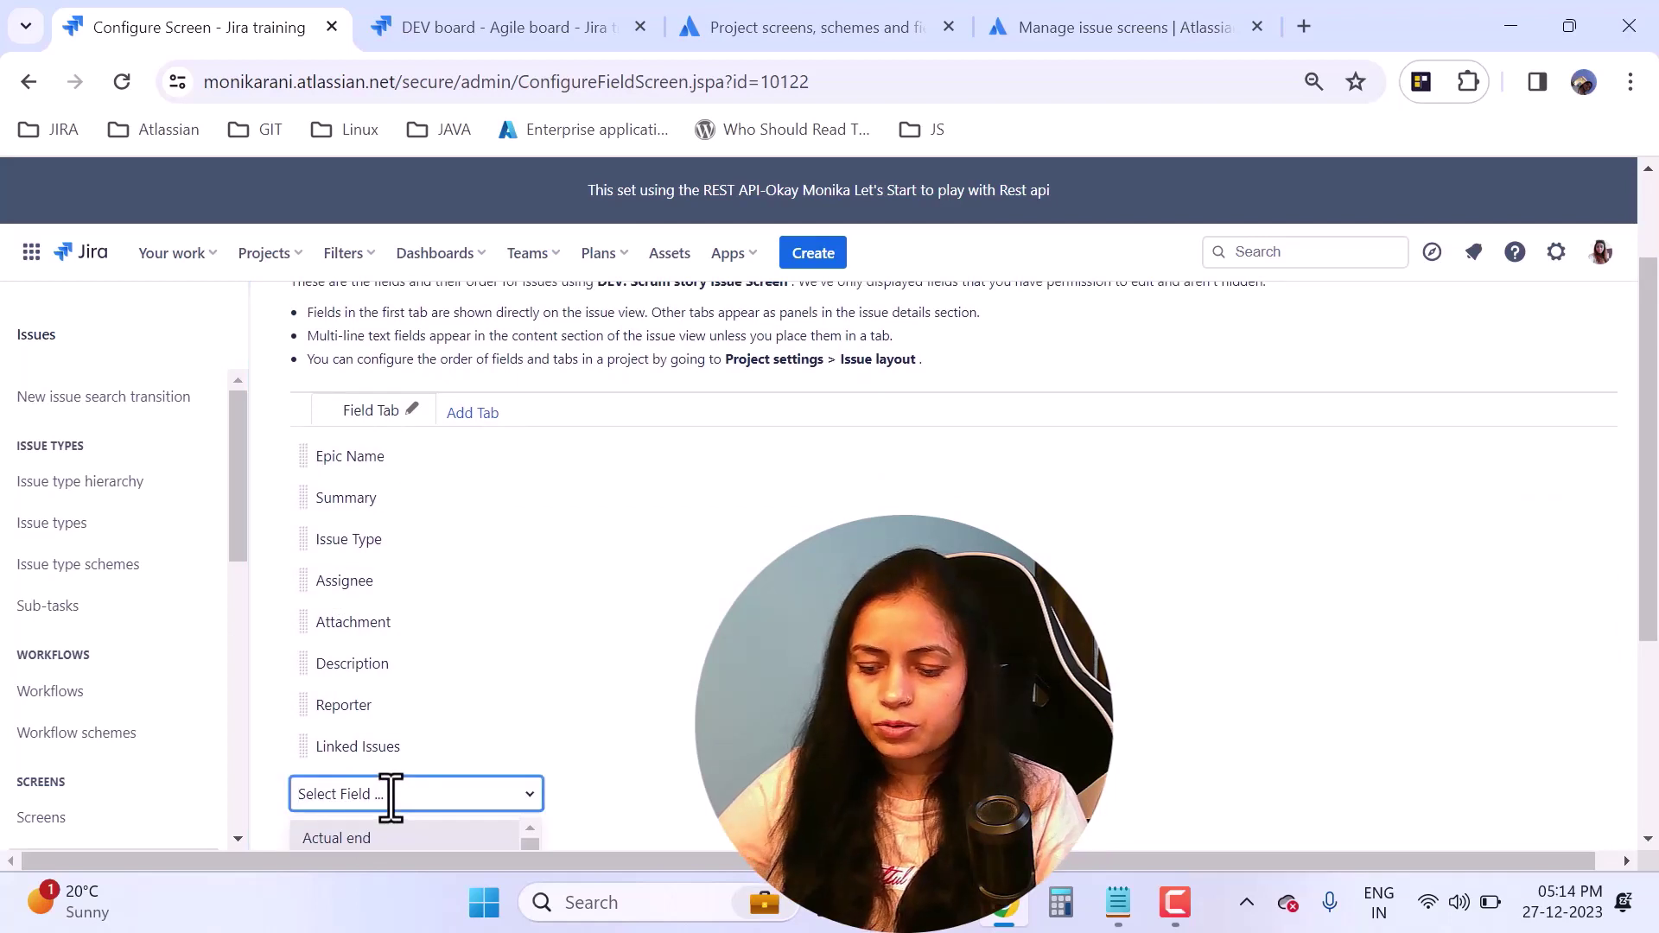
type("log")
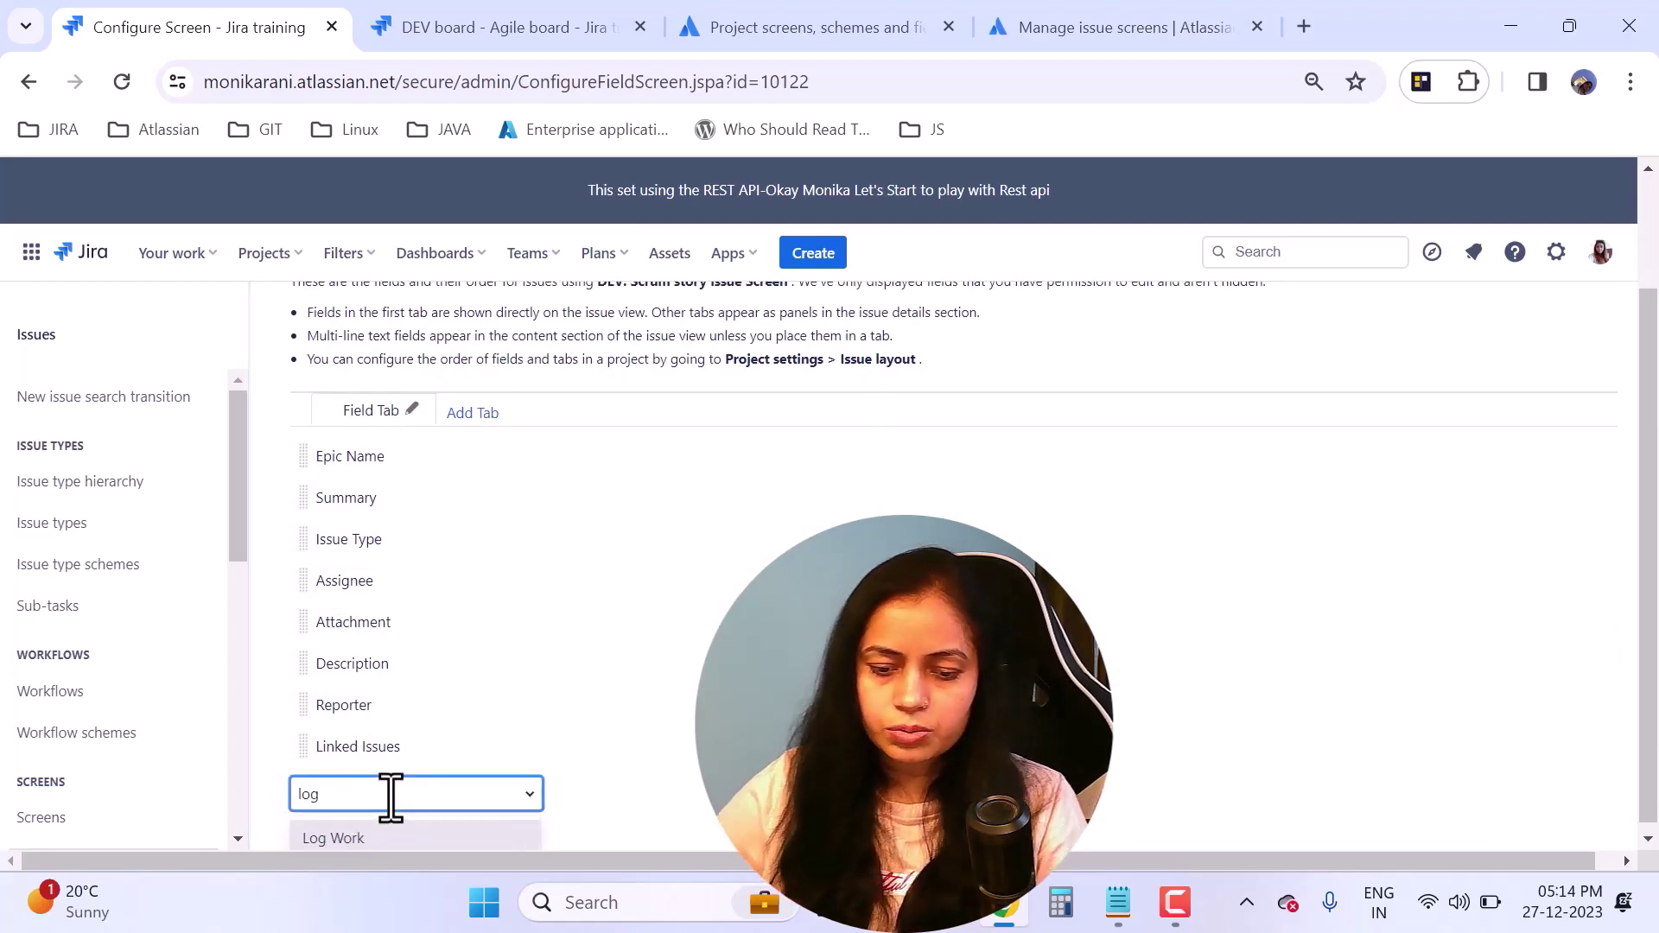
left_click(390, 840)
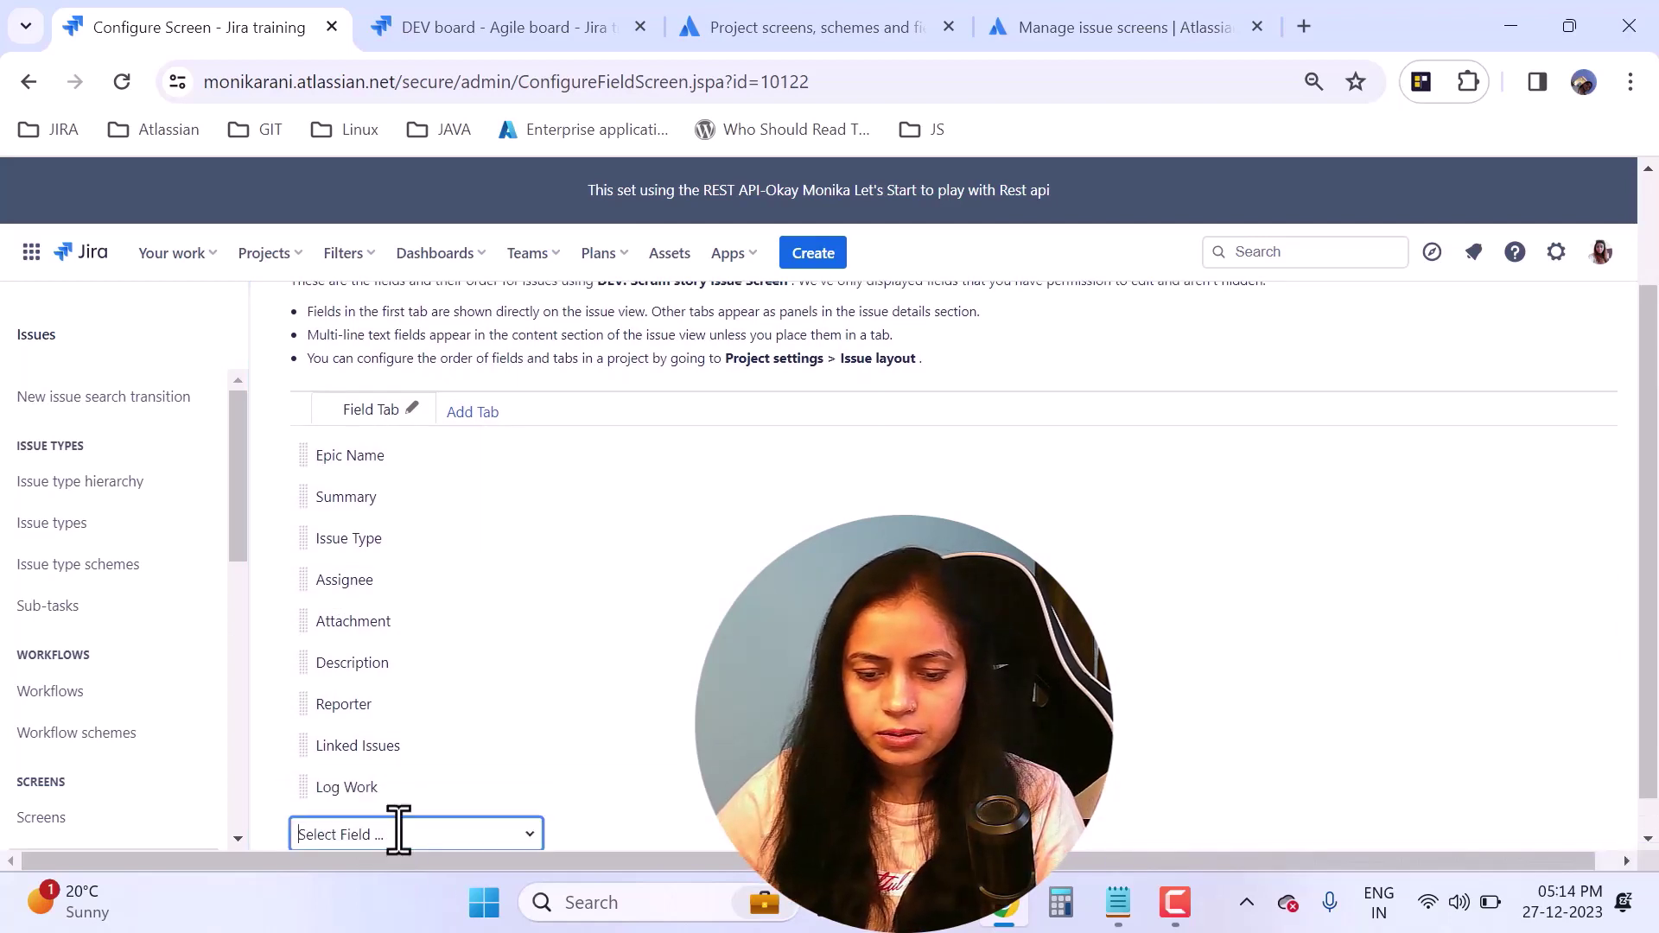
left_click_drag(304, 786, 304, 622)
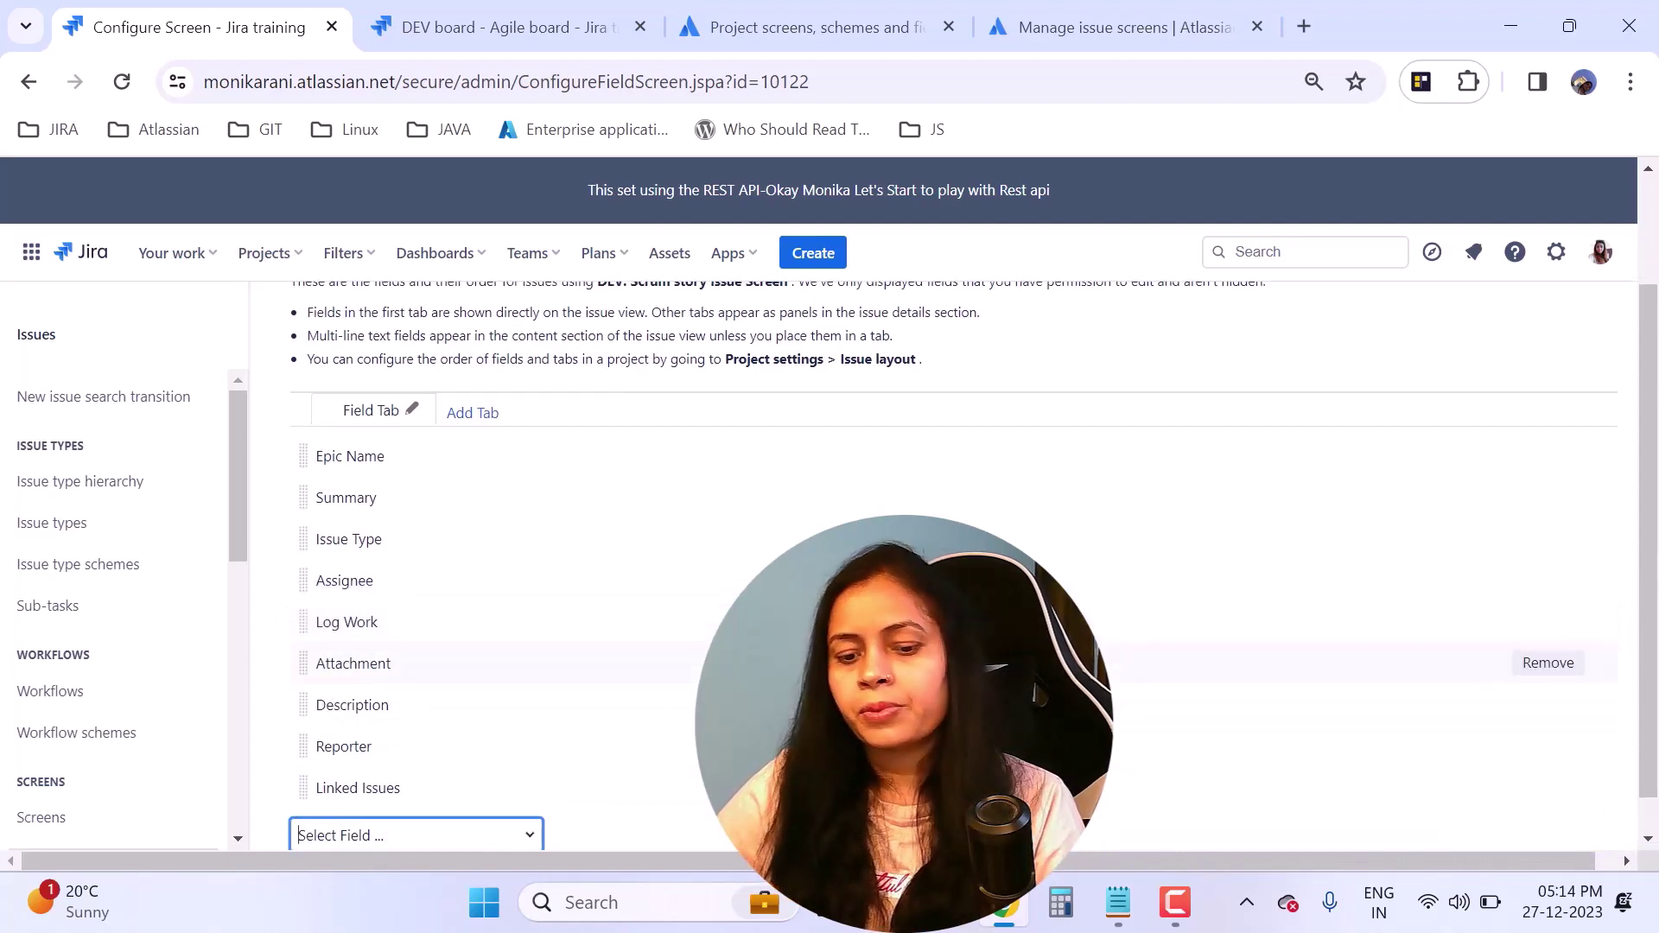
Step: Review the story screen's field order and return to the Screens list
scroll(951, 674, "up", 2)
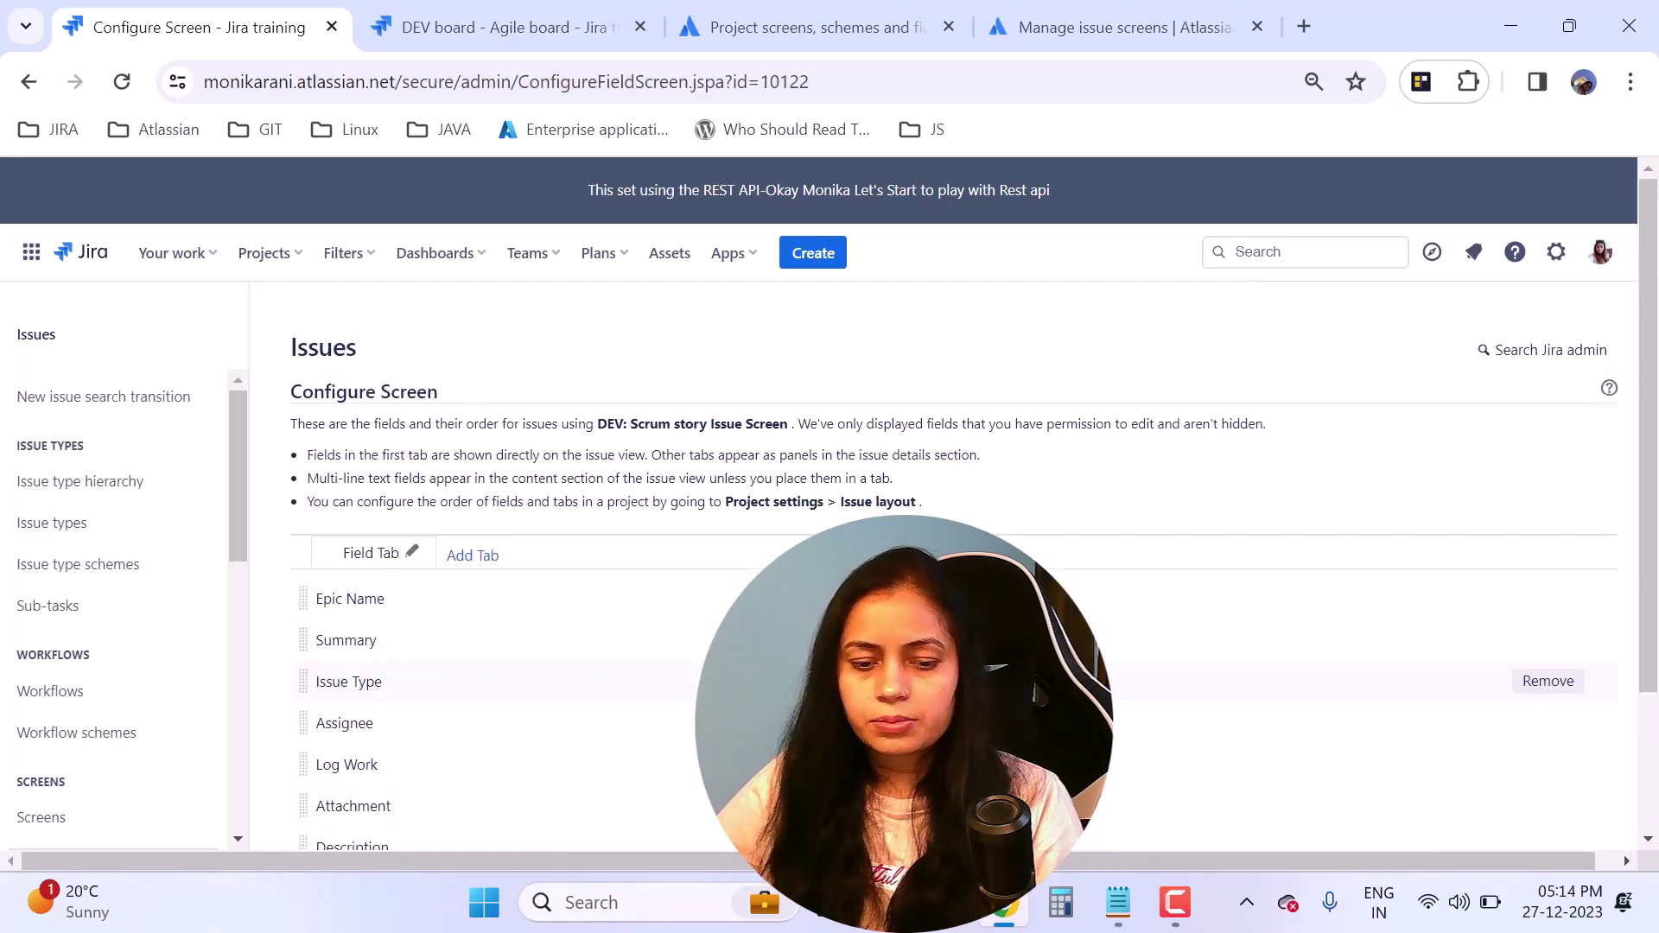
scroll(950, 561, "down", 2)
left_click(65, 817)
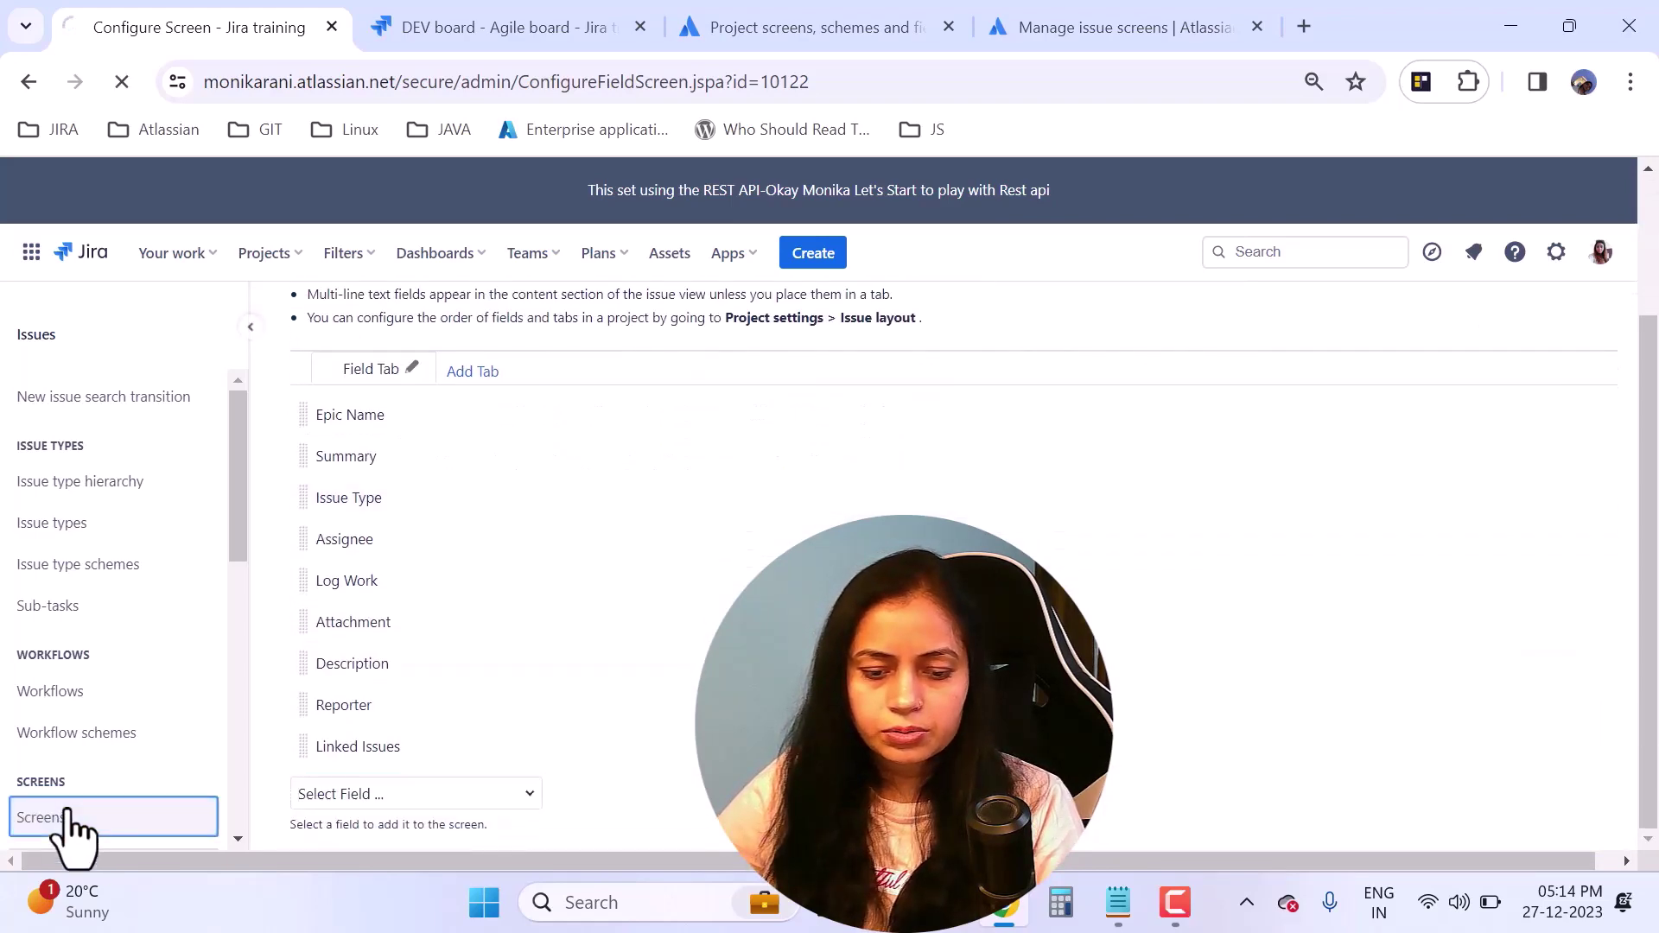
Step: Check the DEV screens in the Screens list, and go to the Screen Schemes page
left_click_drag(1648, 471, 1654, 784)
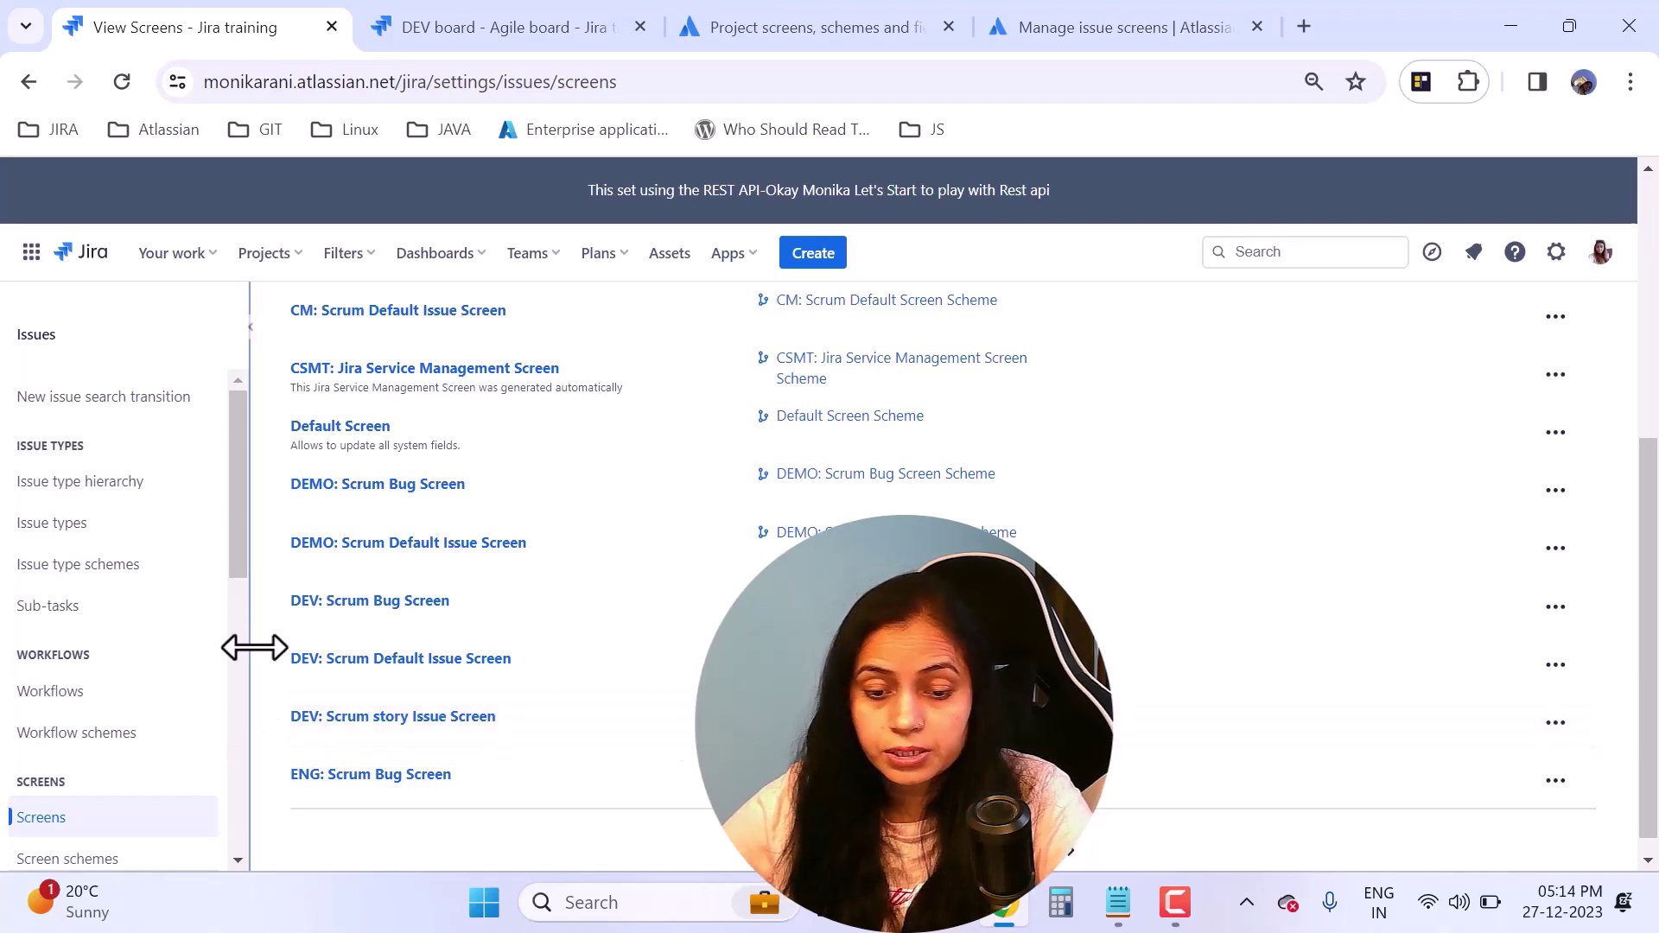
scroll(237, 640, "down", 2)
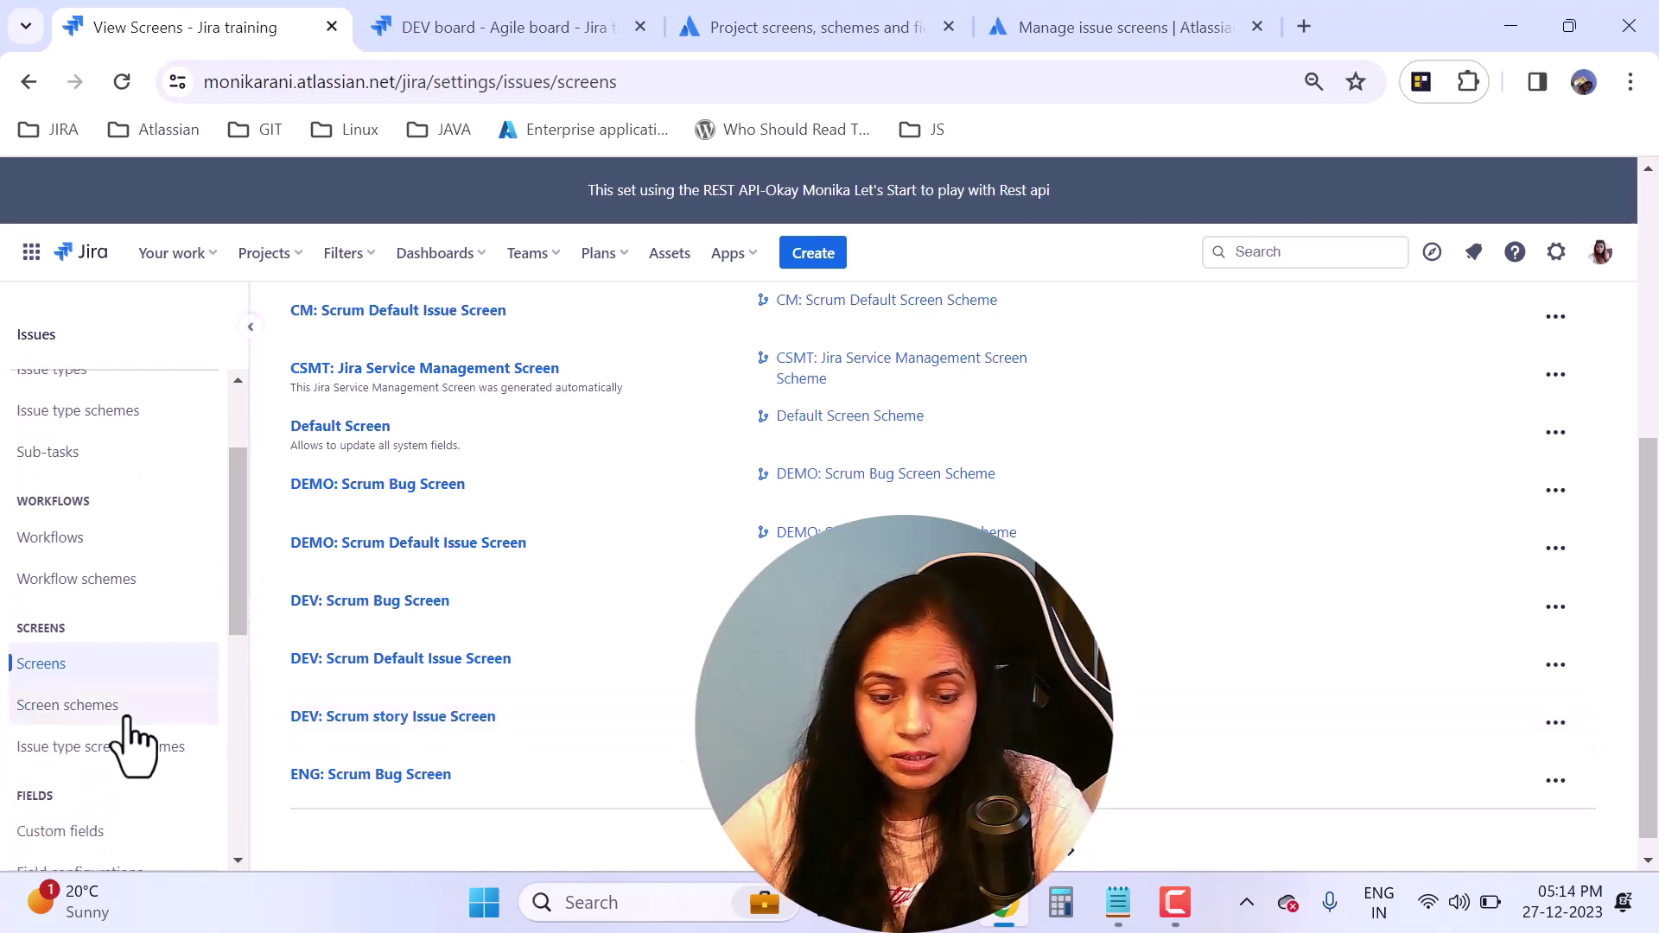
left_click(84, 714)
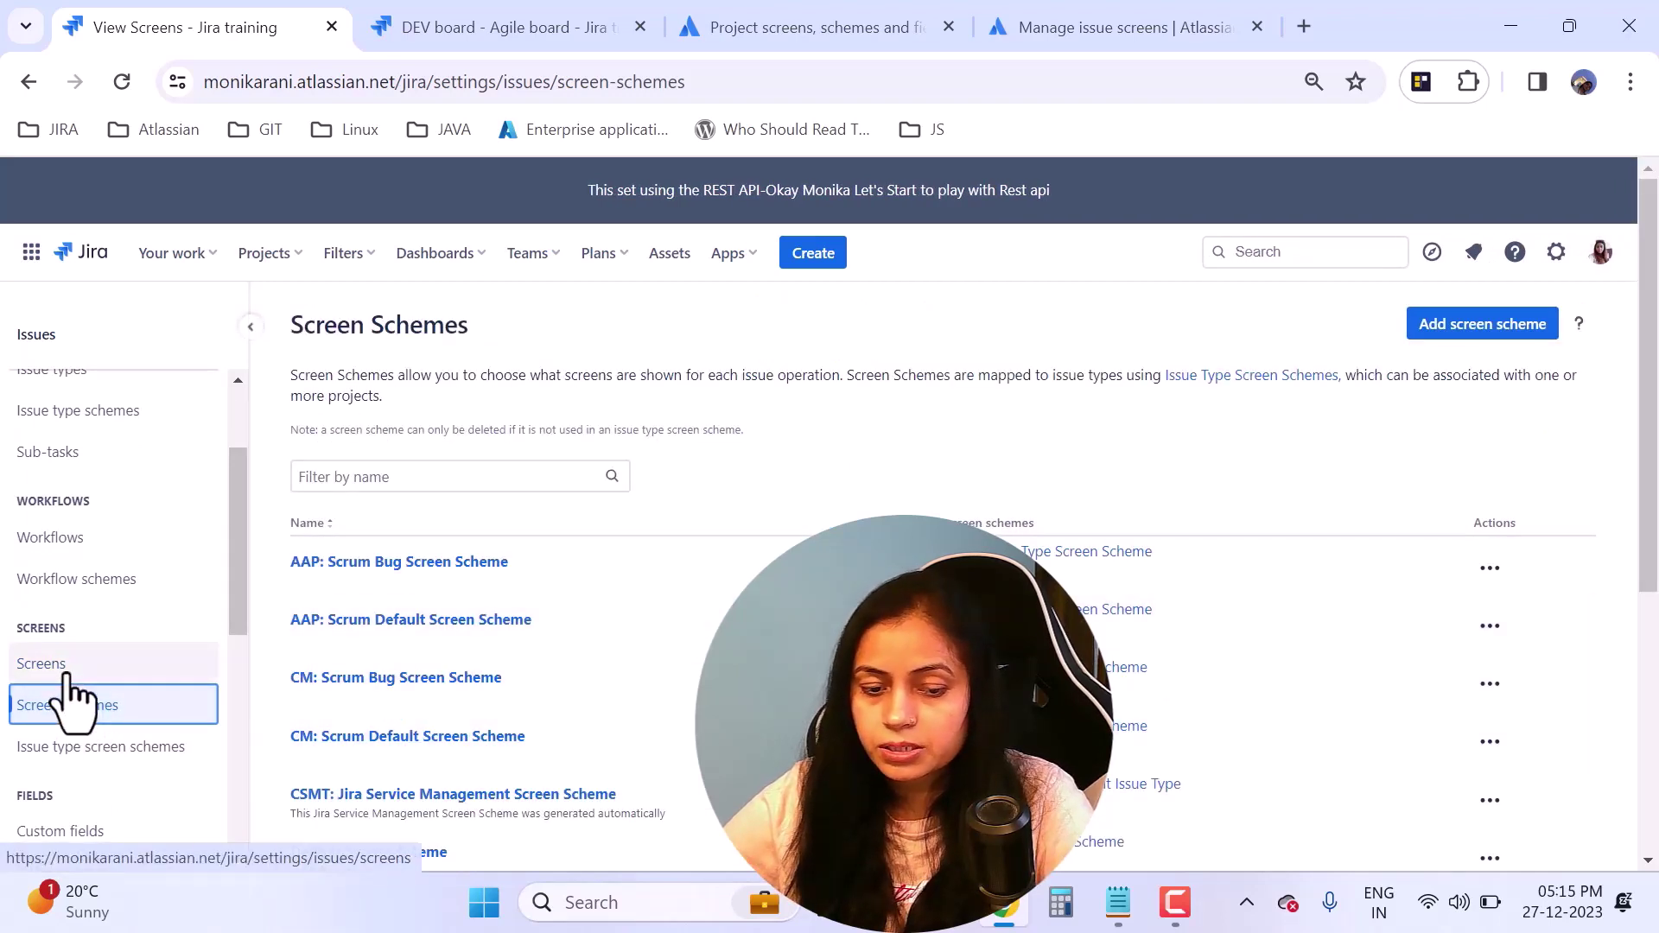
left_click(1494, 337)
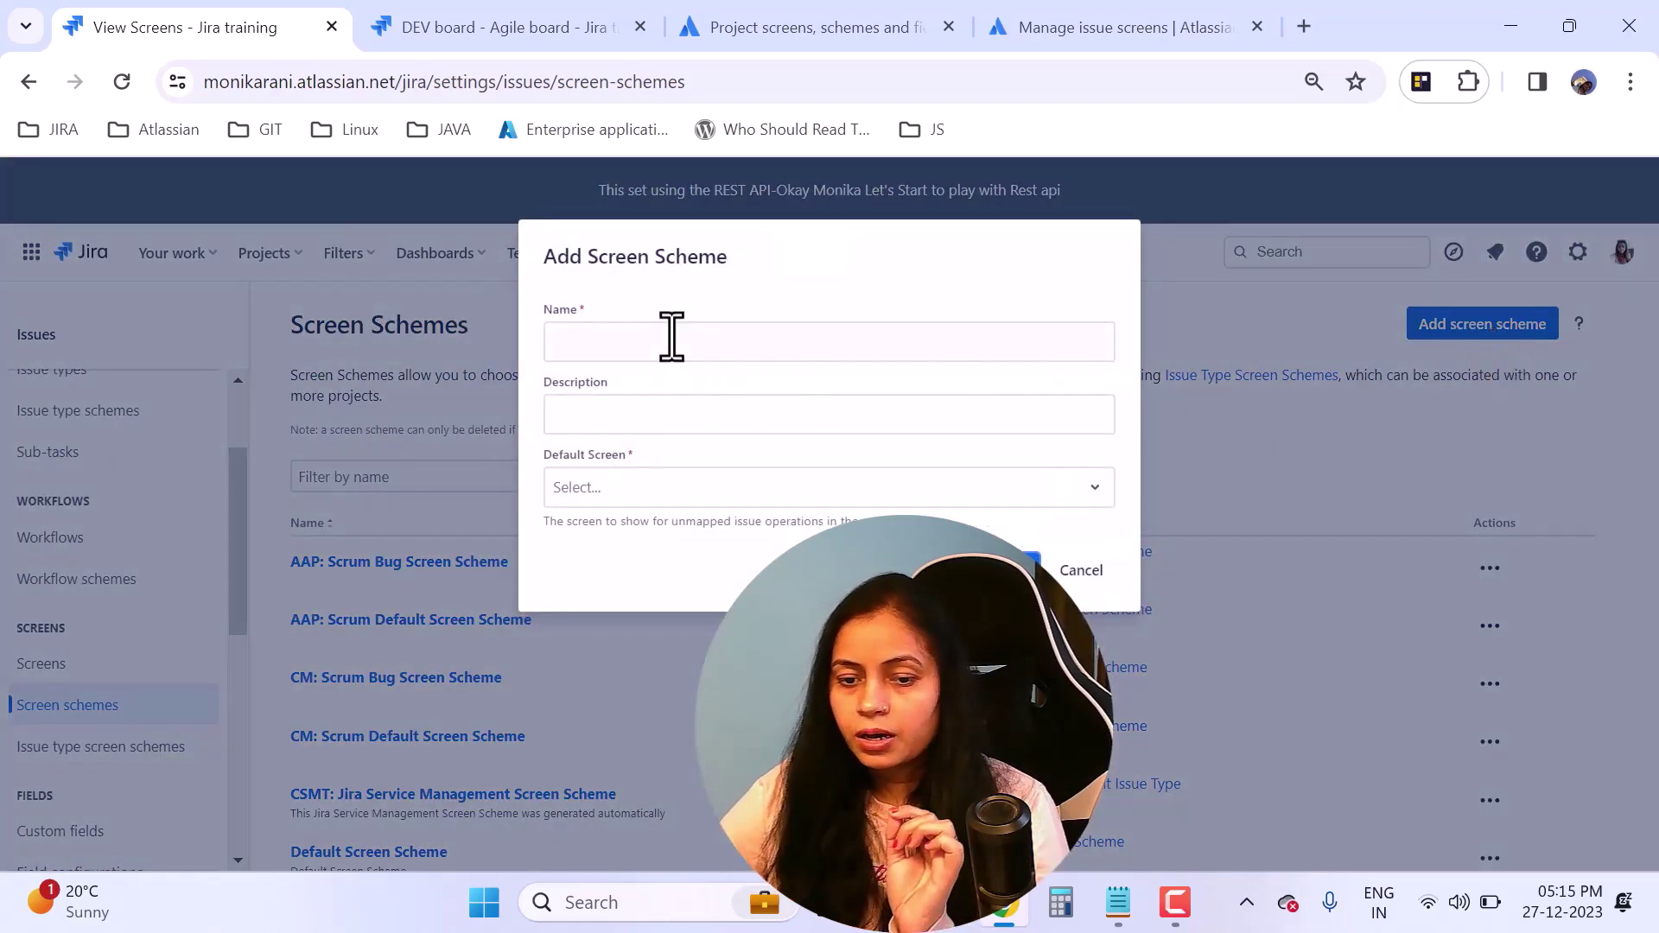
left_click(672, 337)
left_click(632, 414)
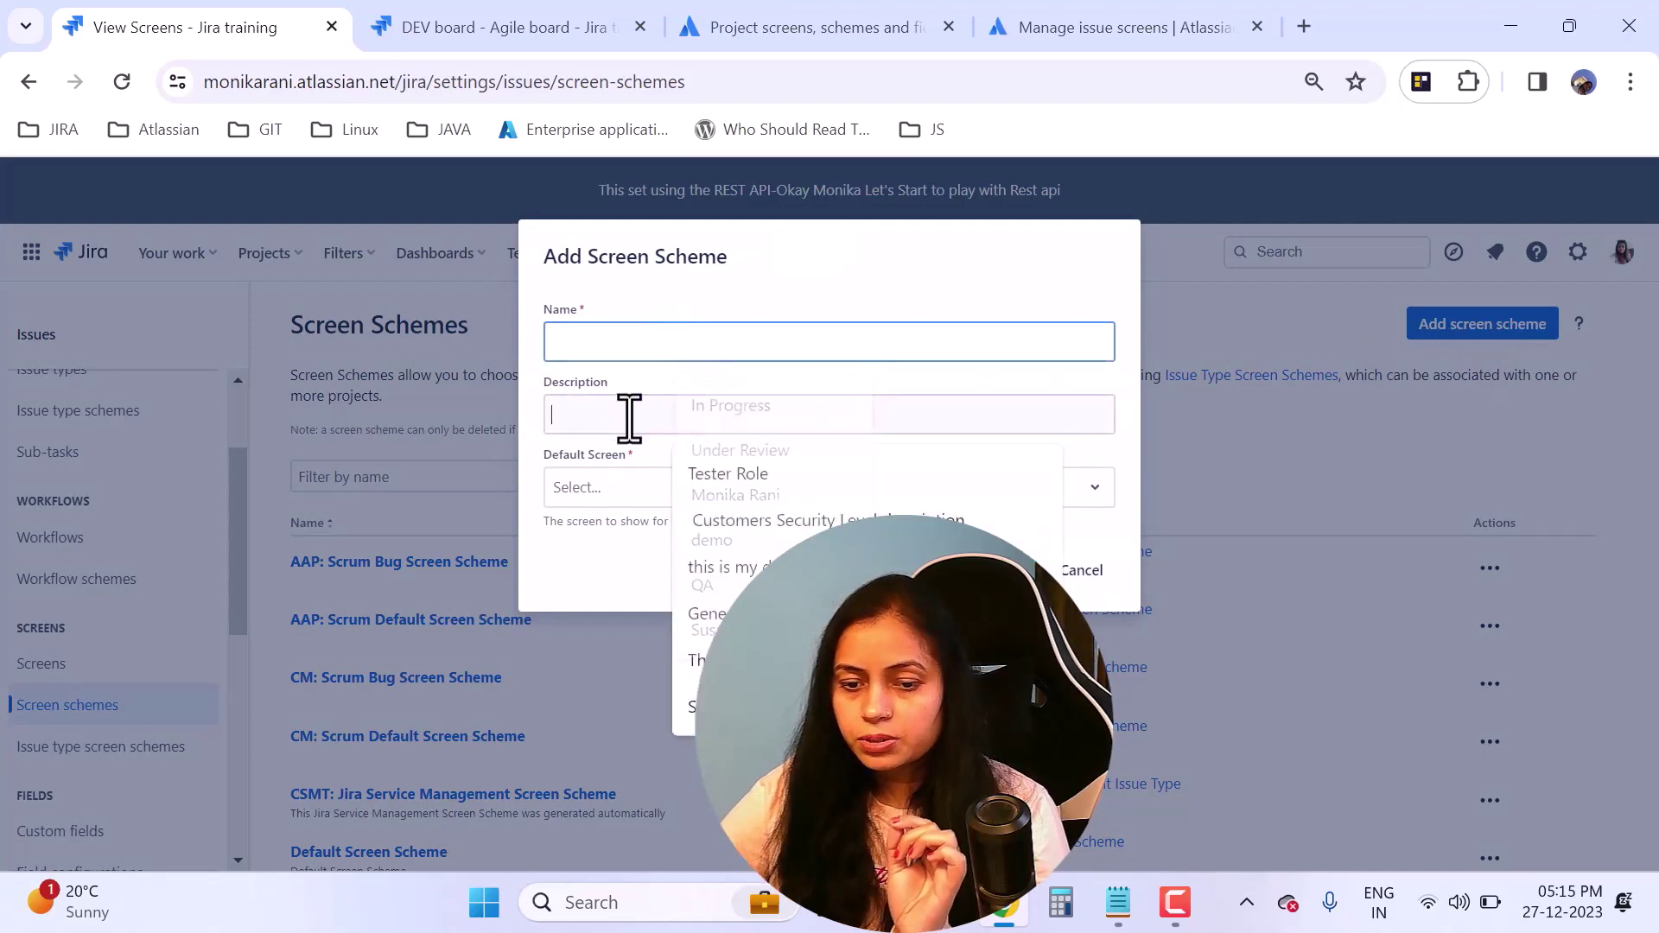
left_click(629, 491)
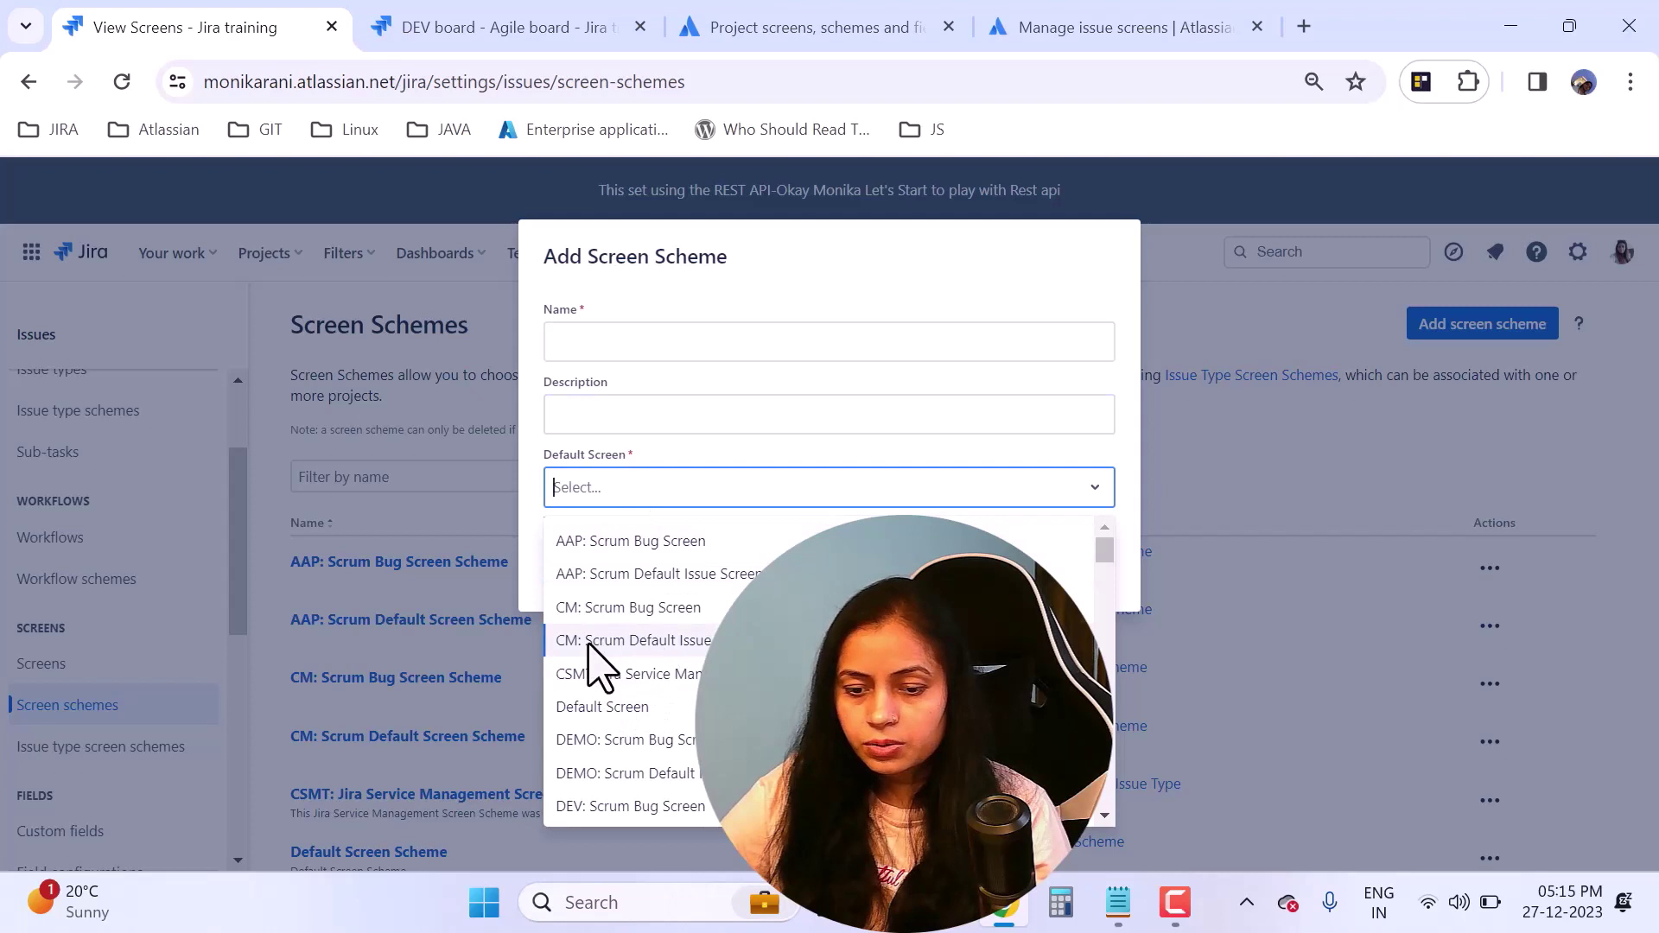
scroll(605, 761, "down", 2)
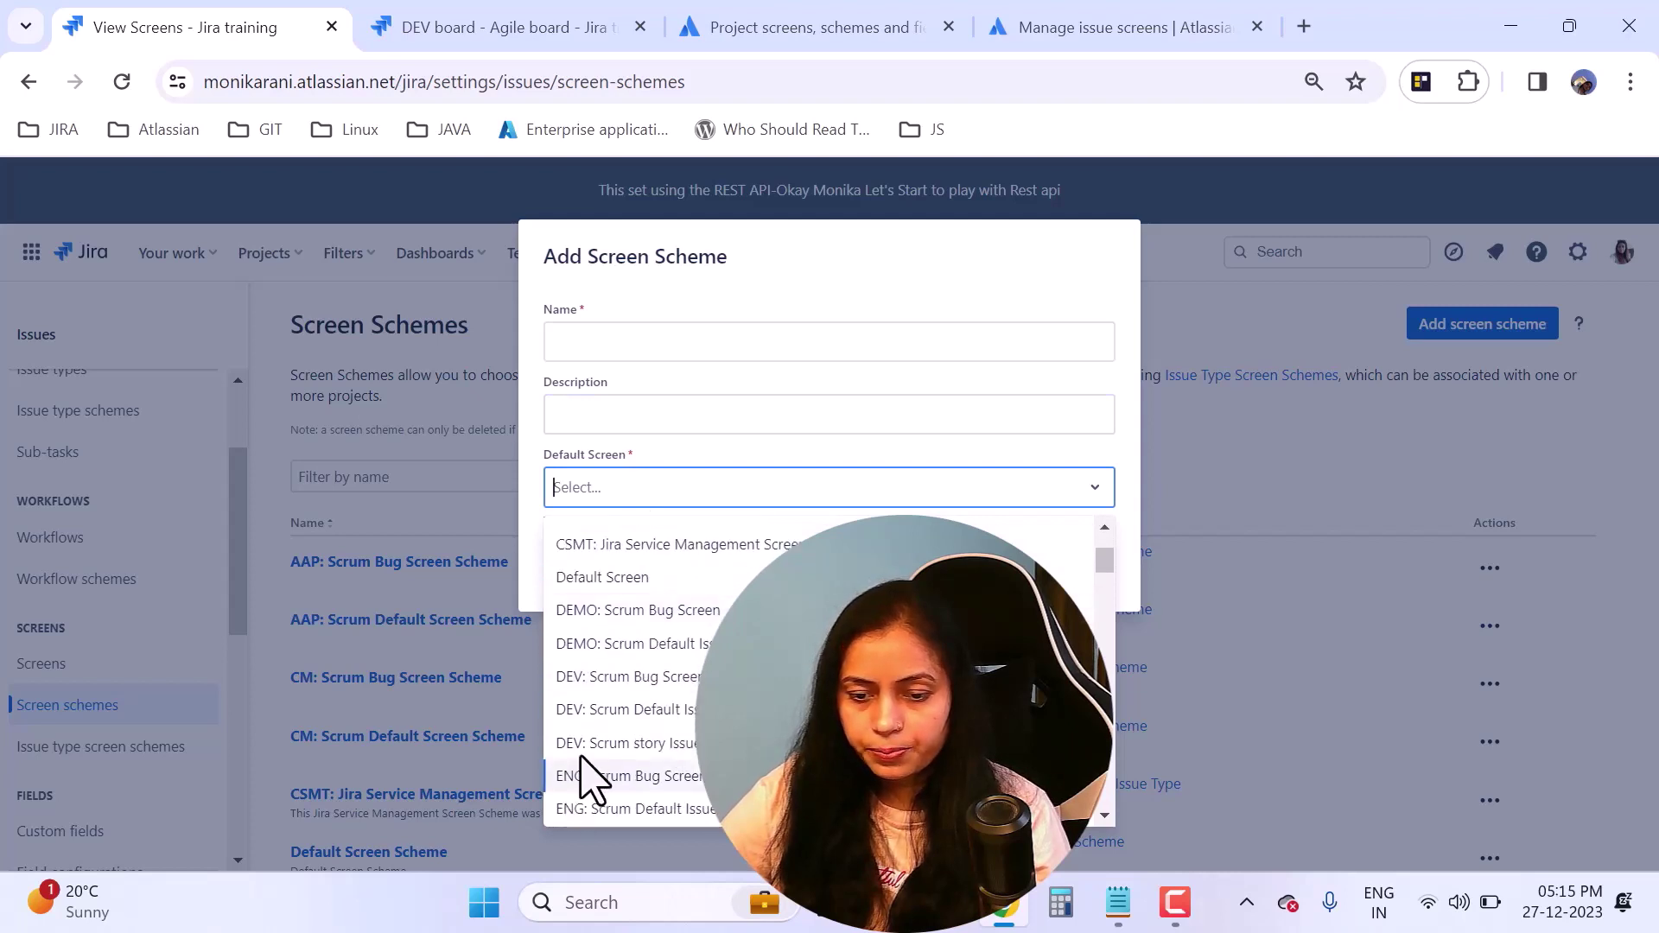
left_click(877, 309)
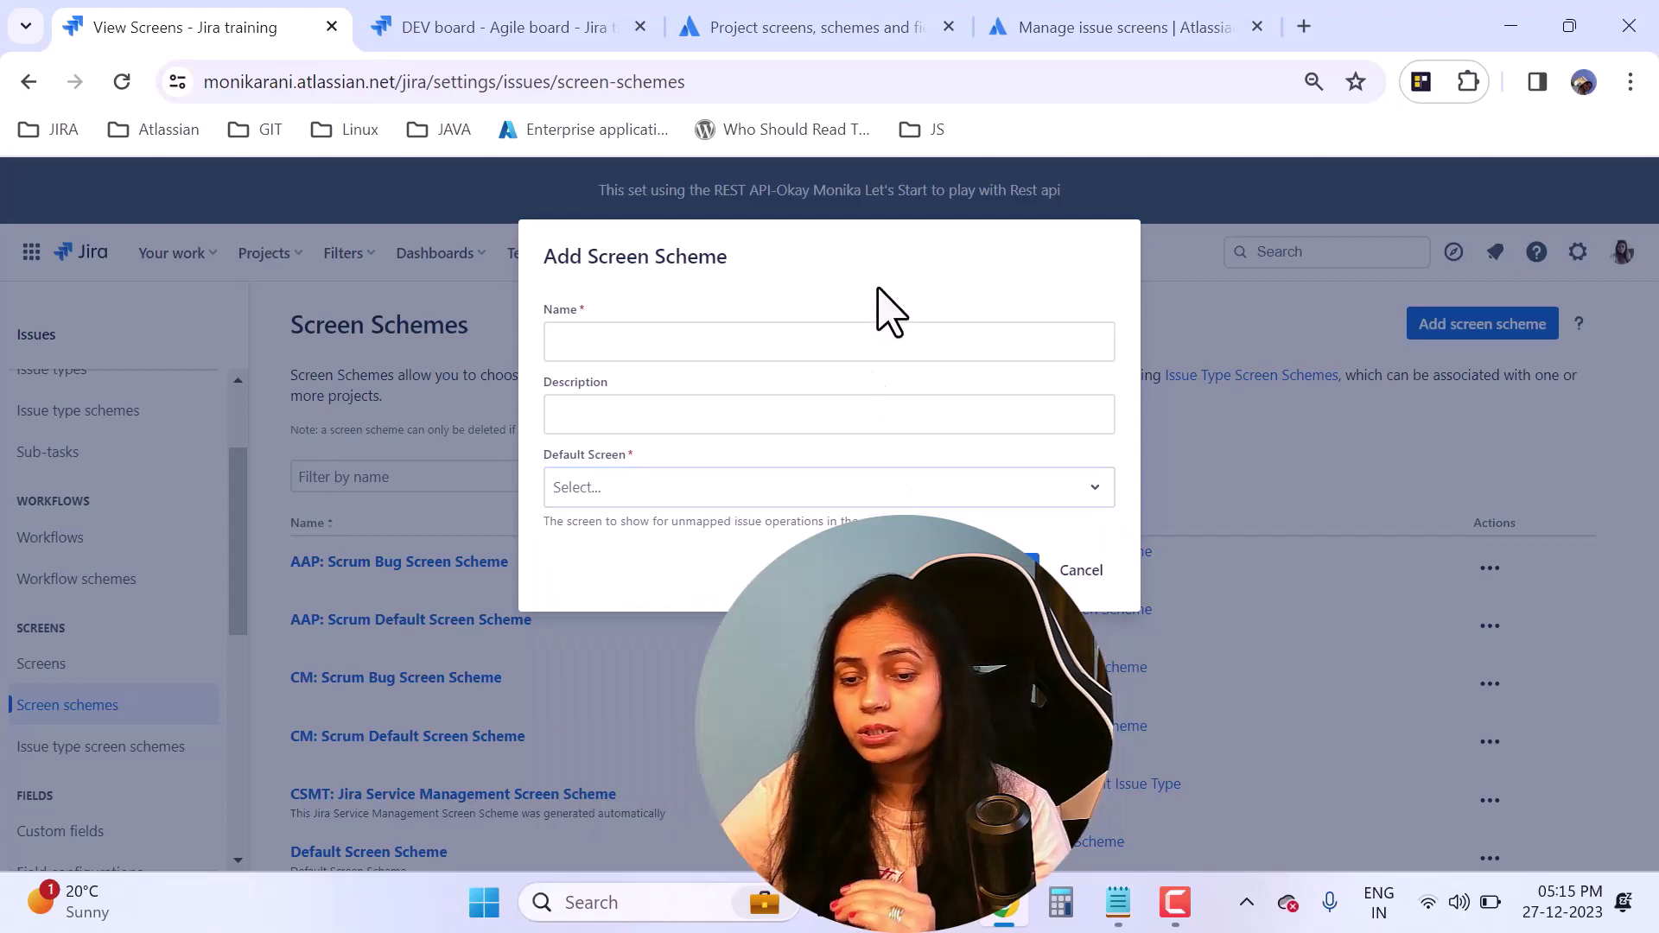
left_click(1090, 577)
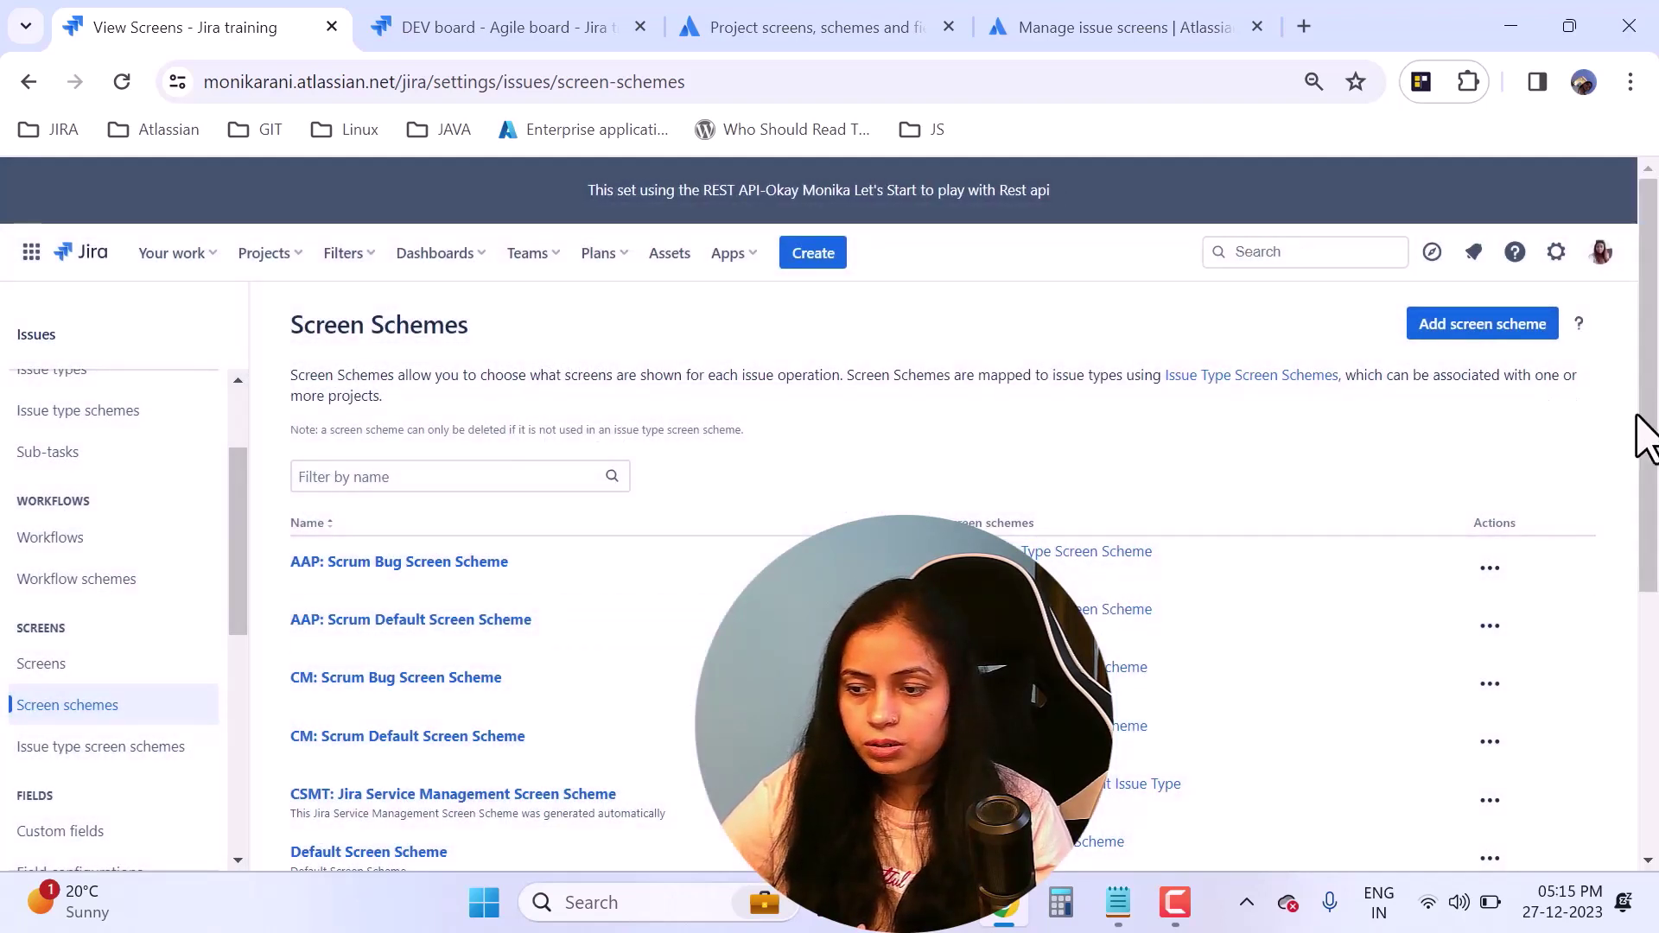
Step: Copy DEV: Scrum Default Screen Scheme under the name DEV: Scrum Story Screen Scheme
left_click_drag(1642, 437, 1648, 694)
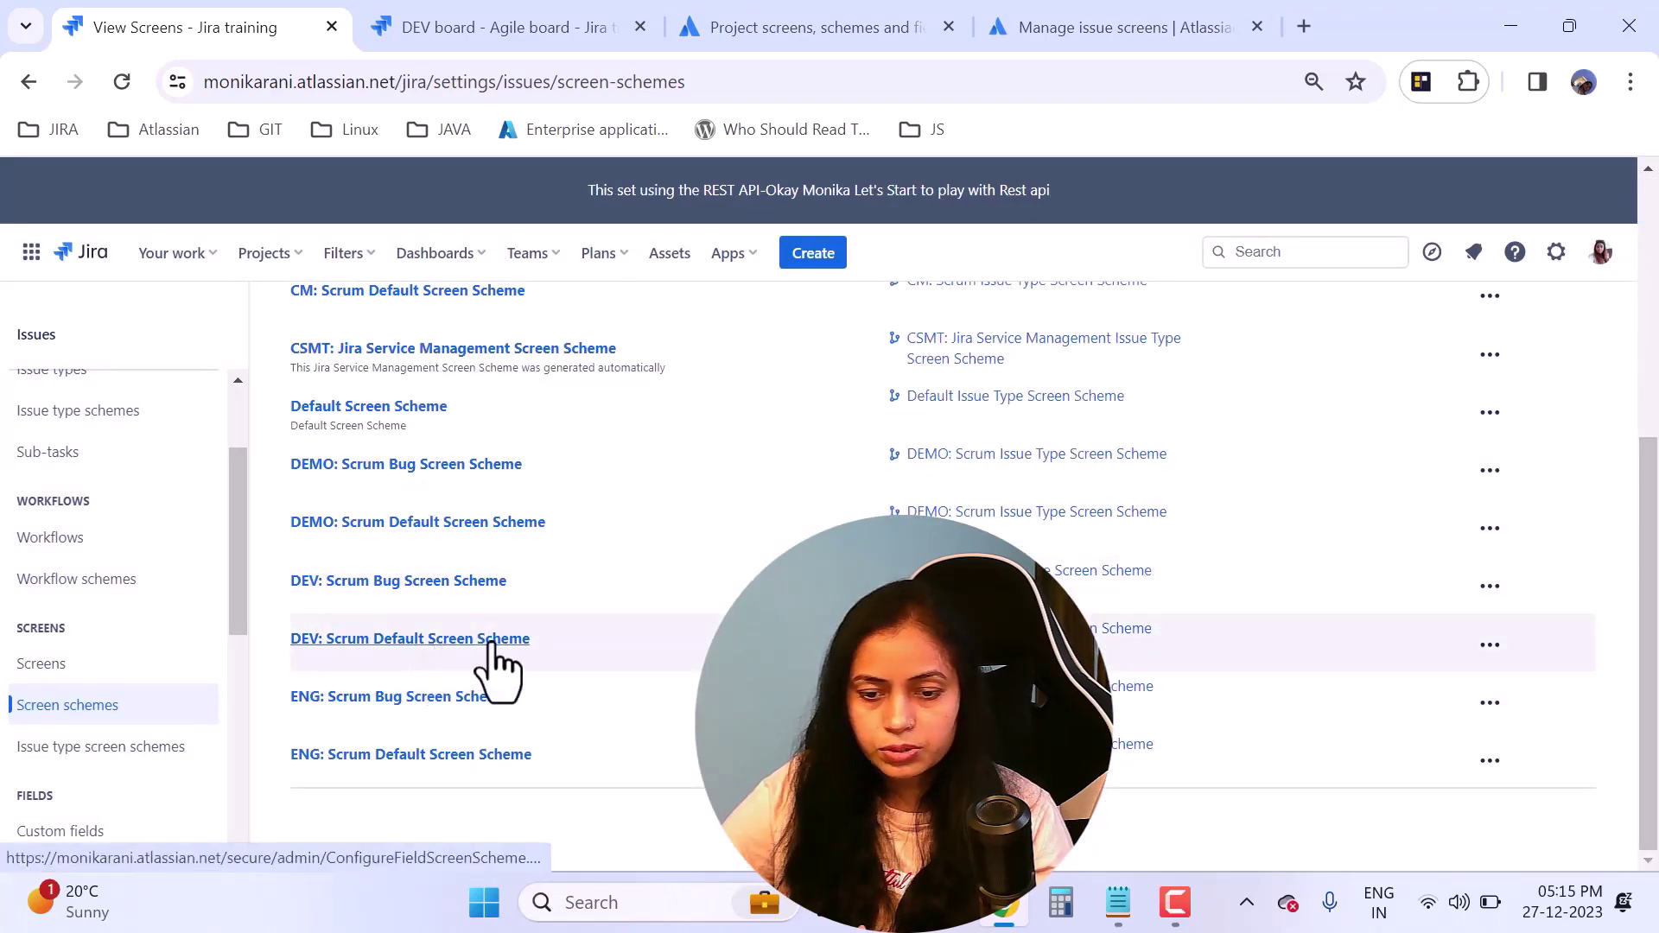
left_click(1486, 649)
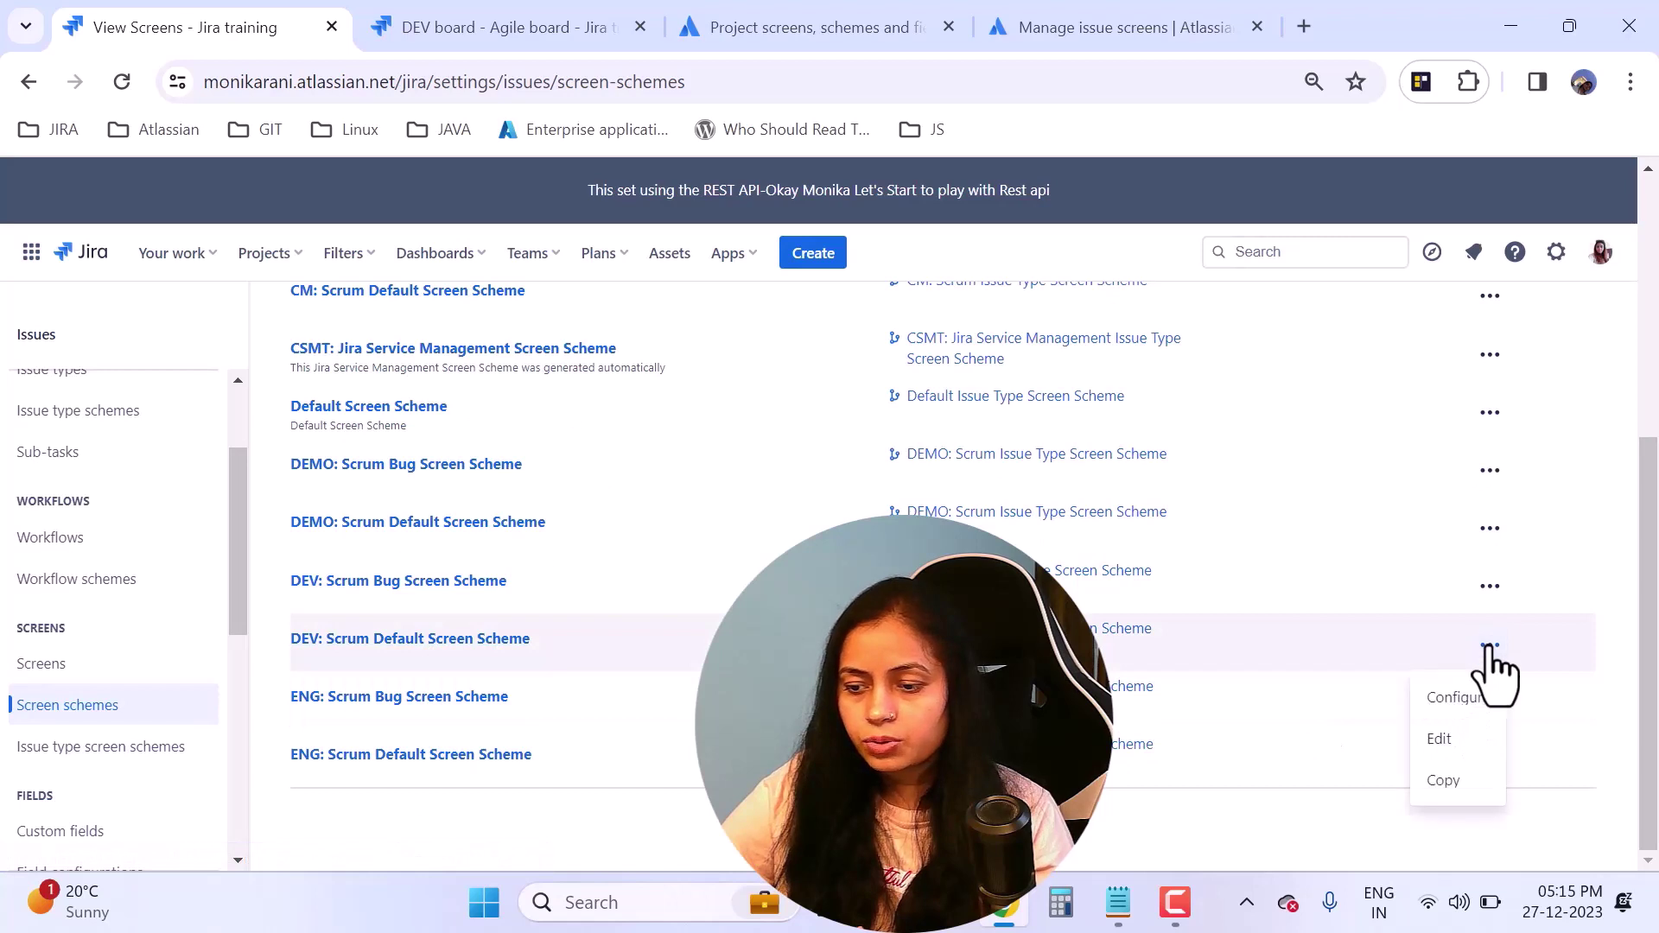
left_click(1445, 781)
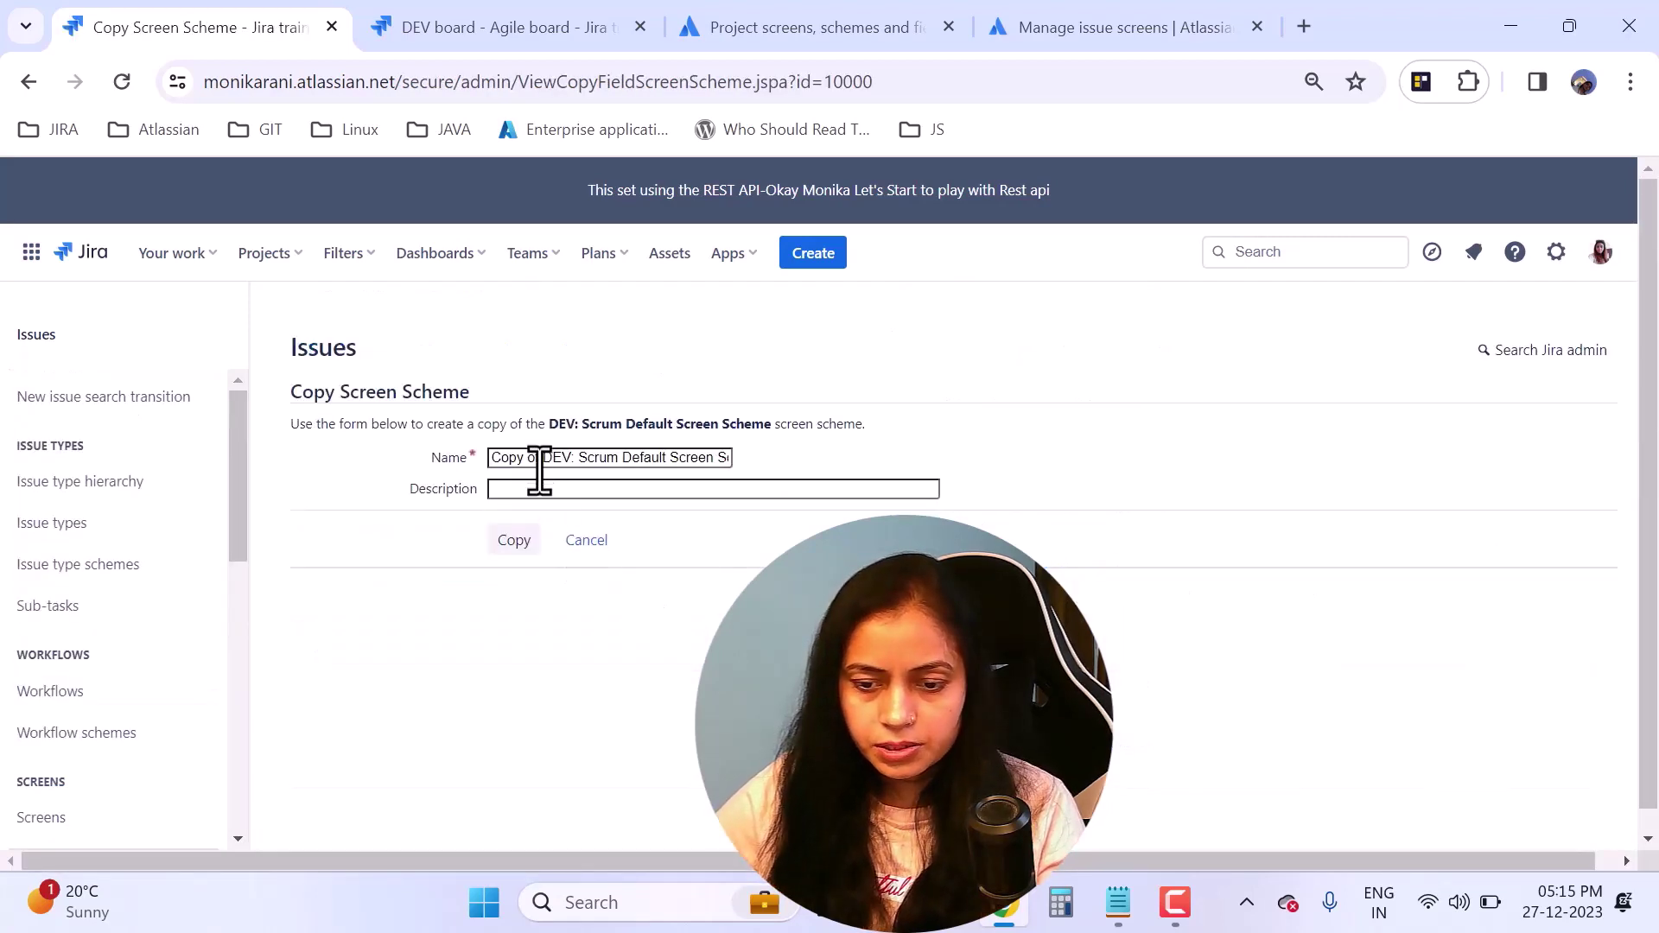
key("Delete")
key("Delete")
key("Delete")
key("Delete")
key("Delete")
key("Delete")
key("Delete")
key("Delete")
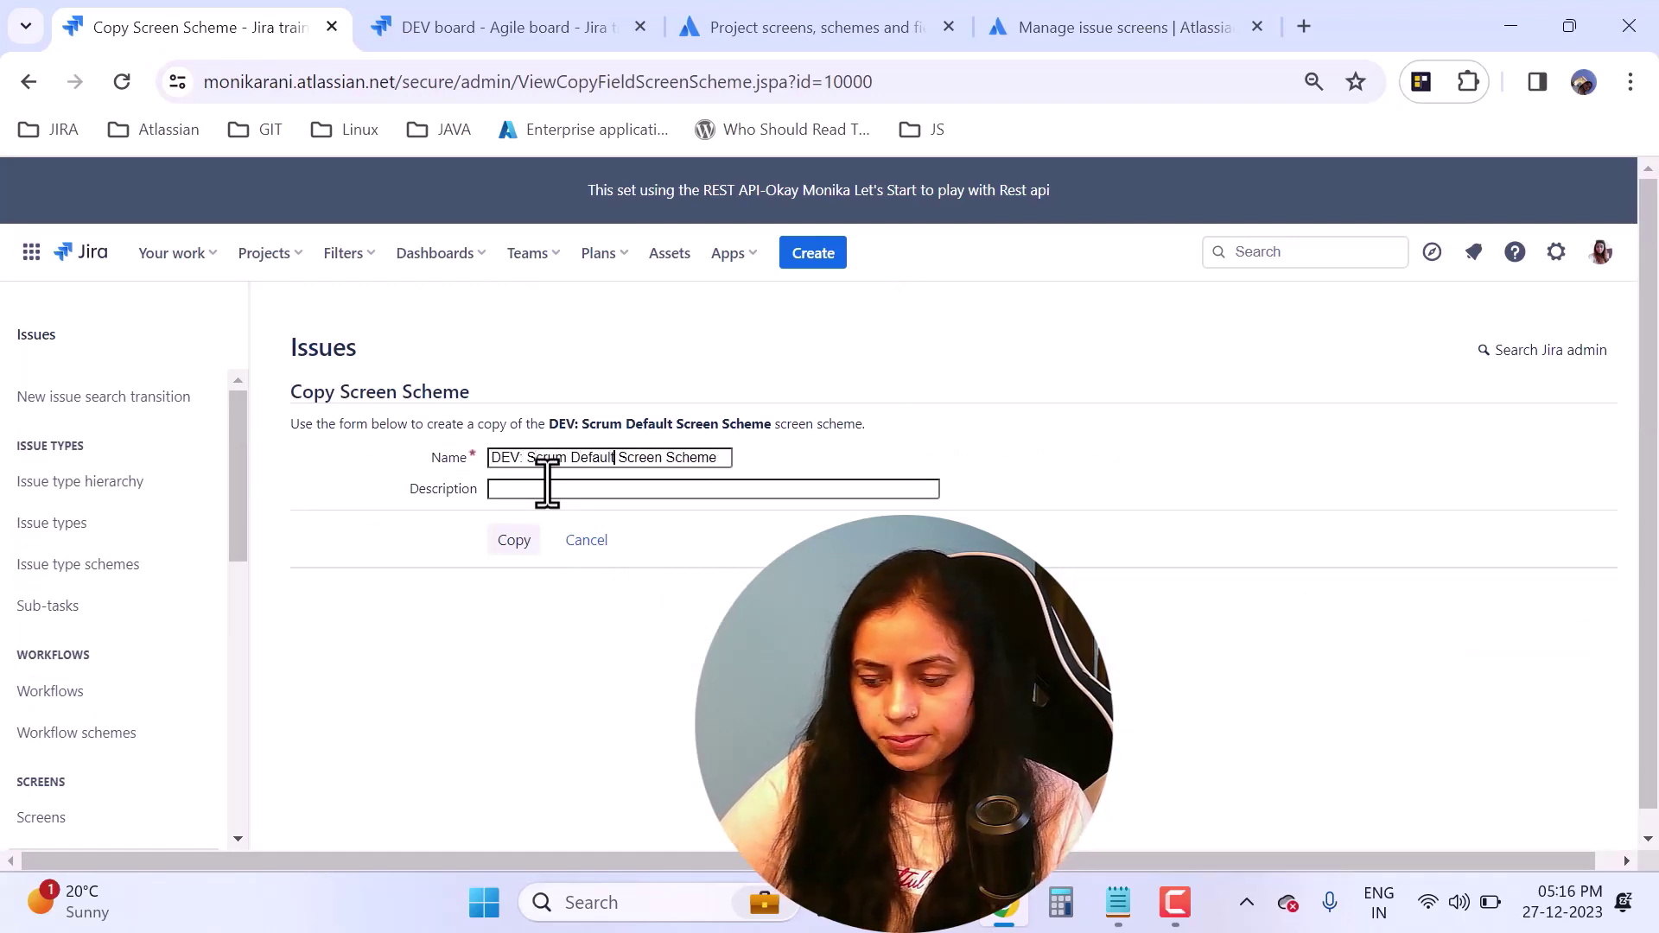
key("BackSpace")
key("BackSpace")
key("BackSpace")
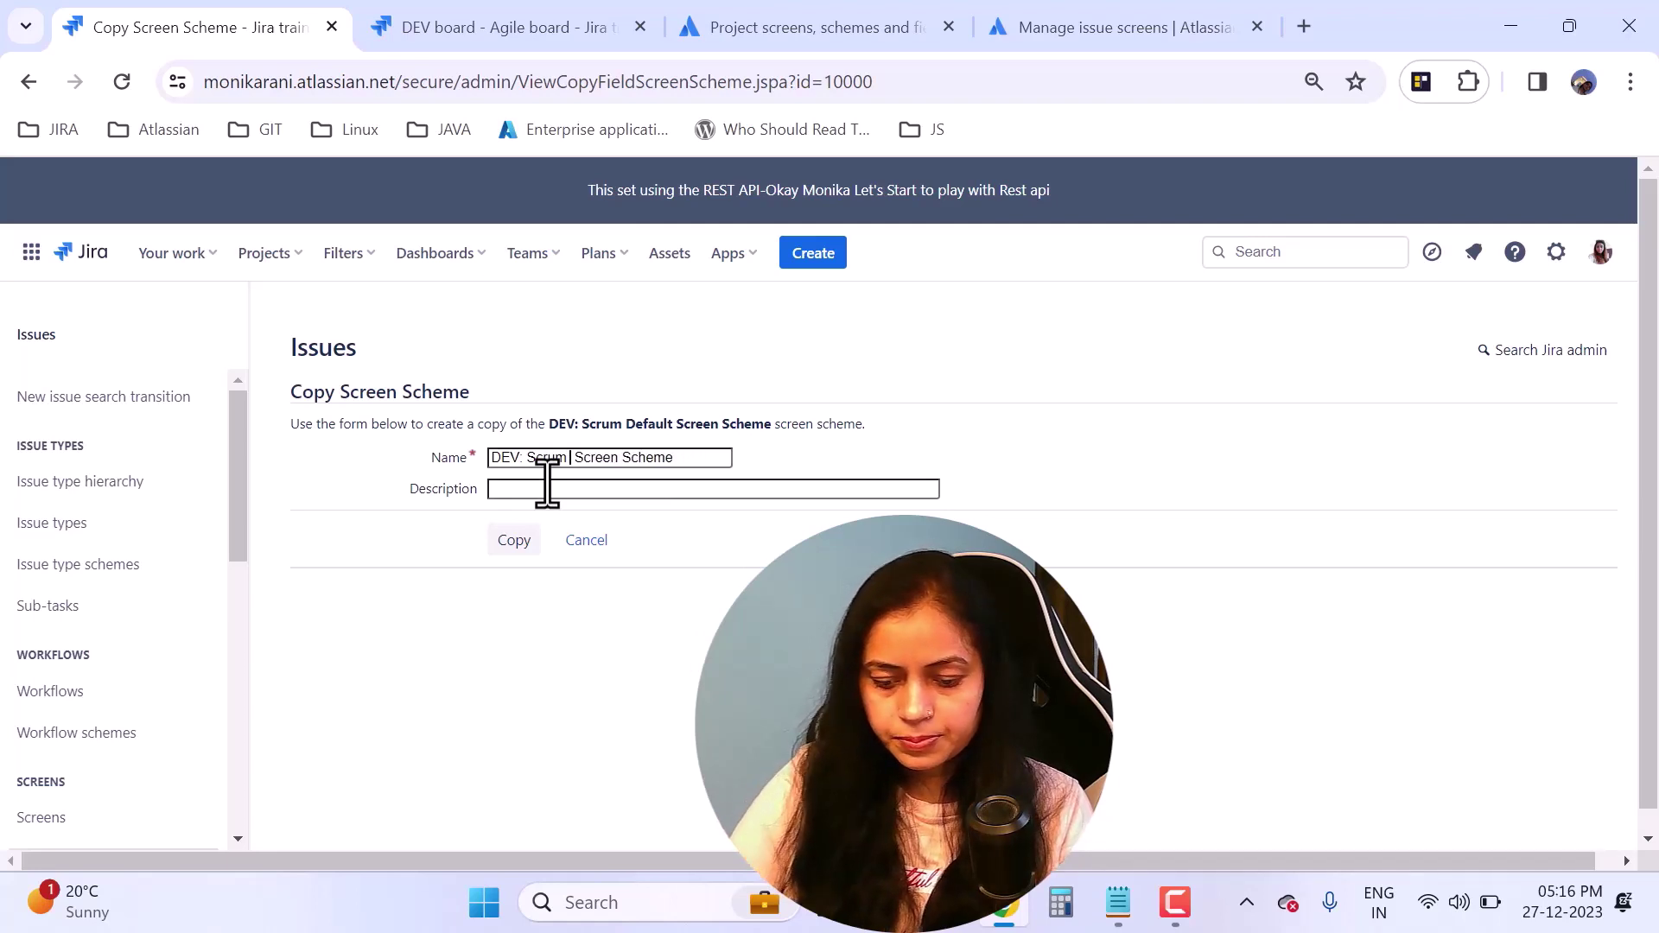
type("Stoy")
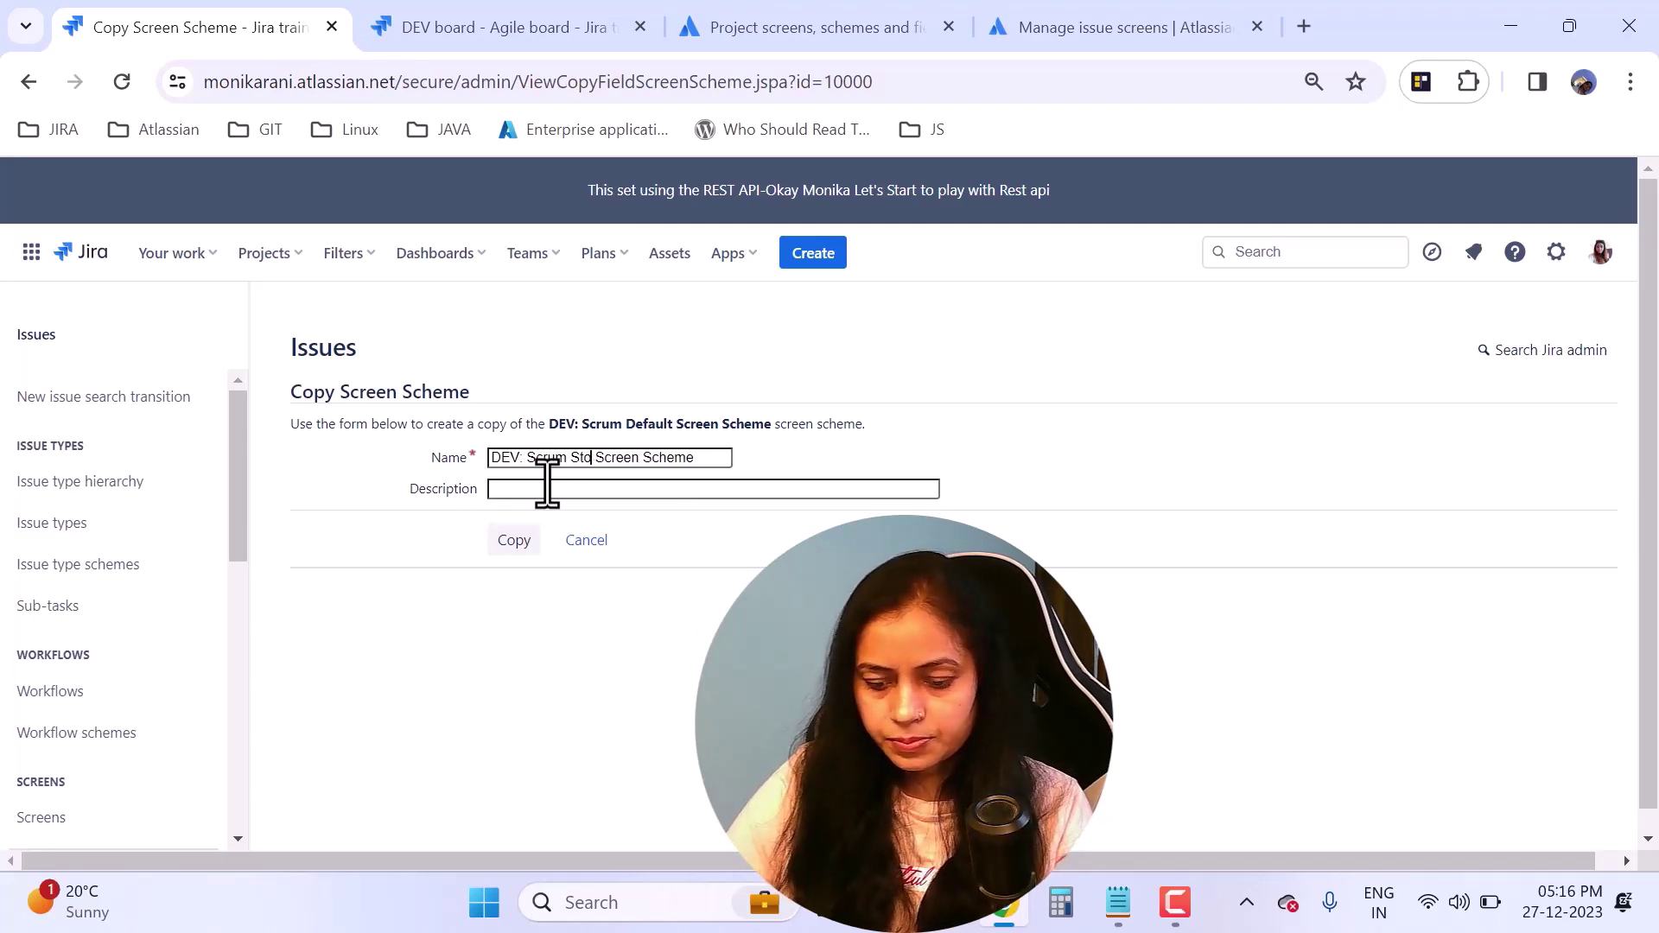
left_click(508, 545)
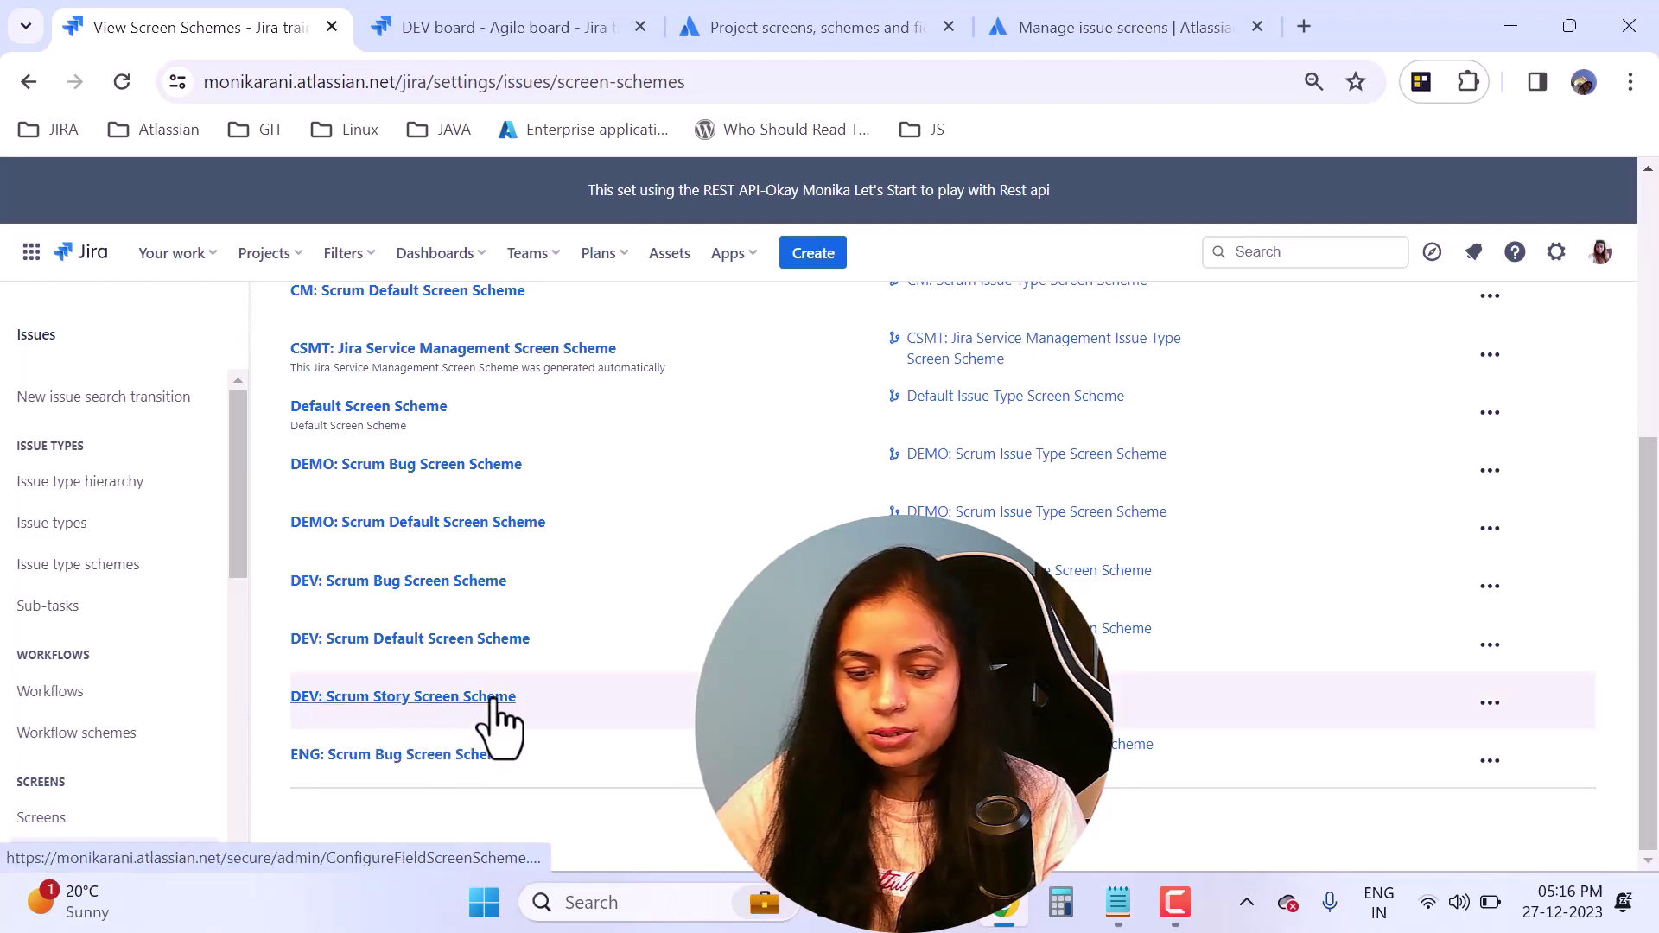
Step: Configure DEV: Scrum Story Screen Scheme to use DEV: Scrum story Issue Screen for the Create issue operation
left_click(1490, 702)
left_click(1461, 553)
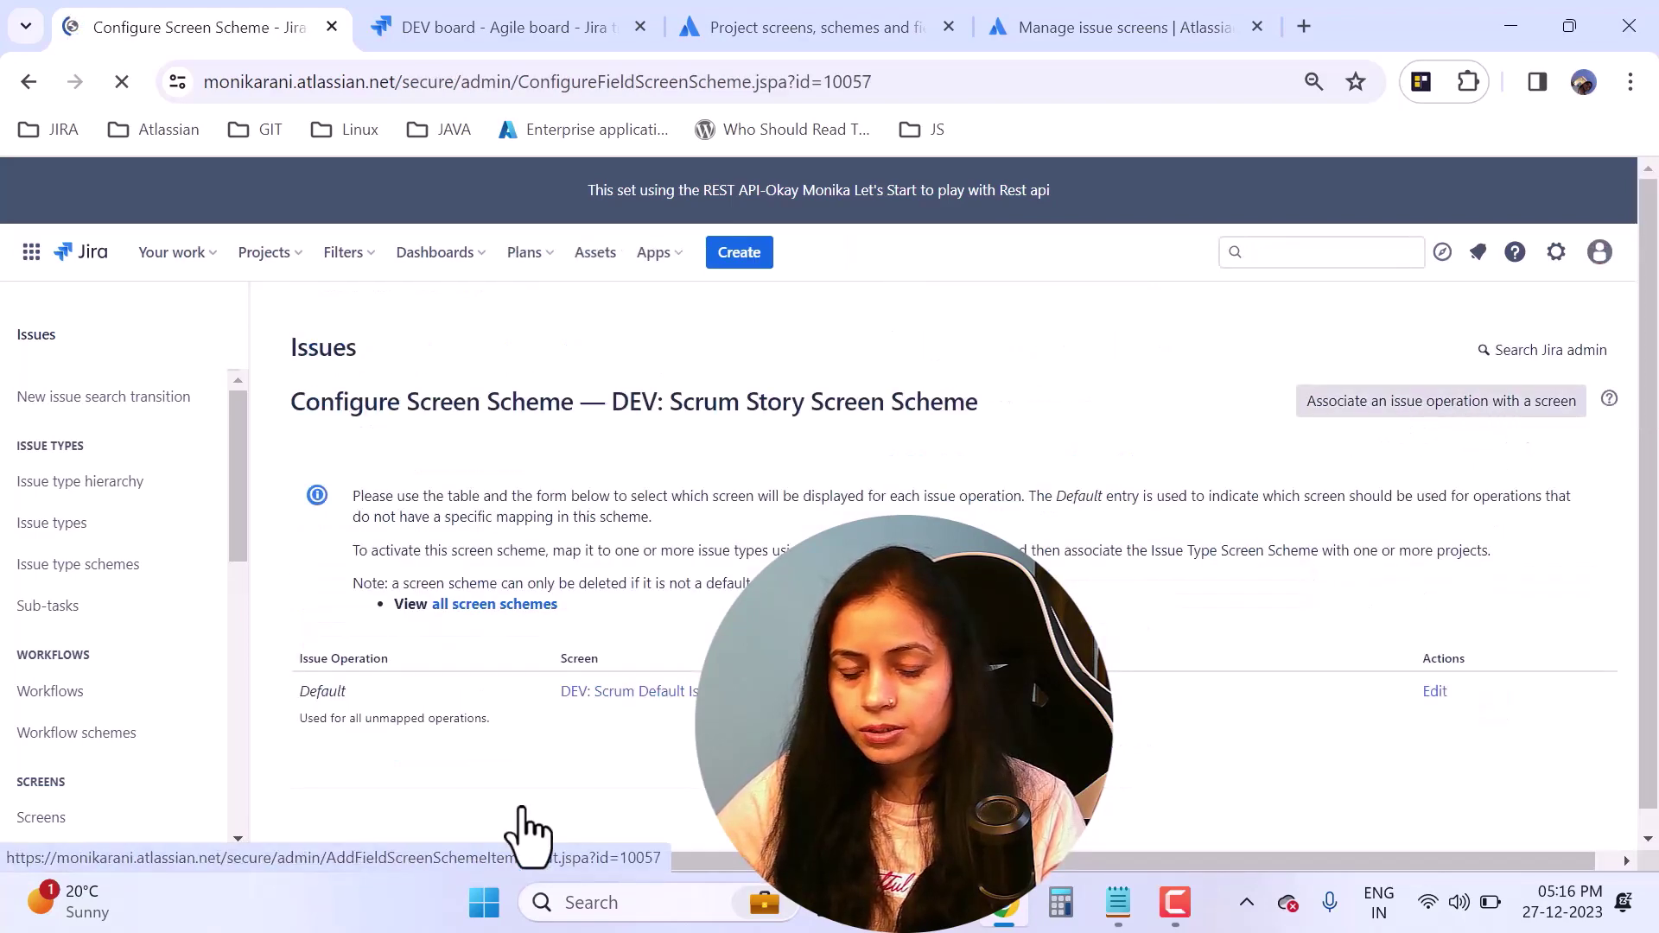
left_click(1400, 407)
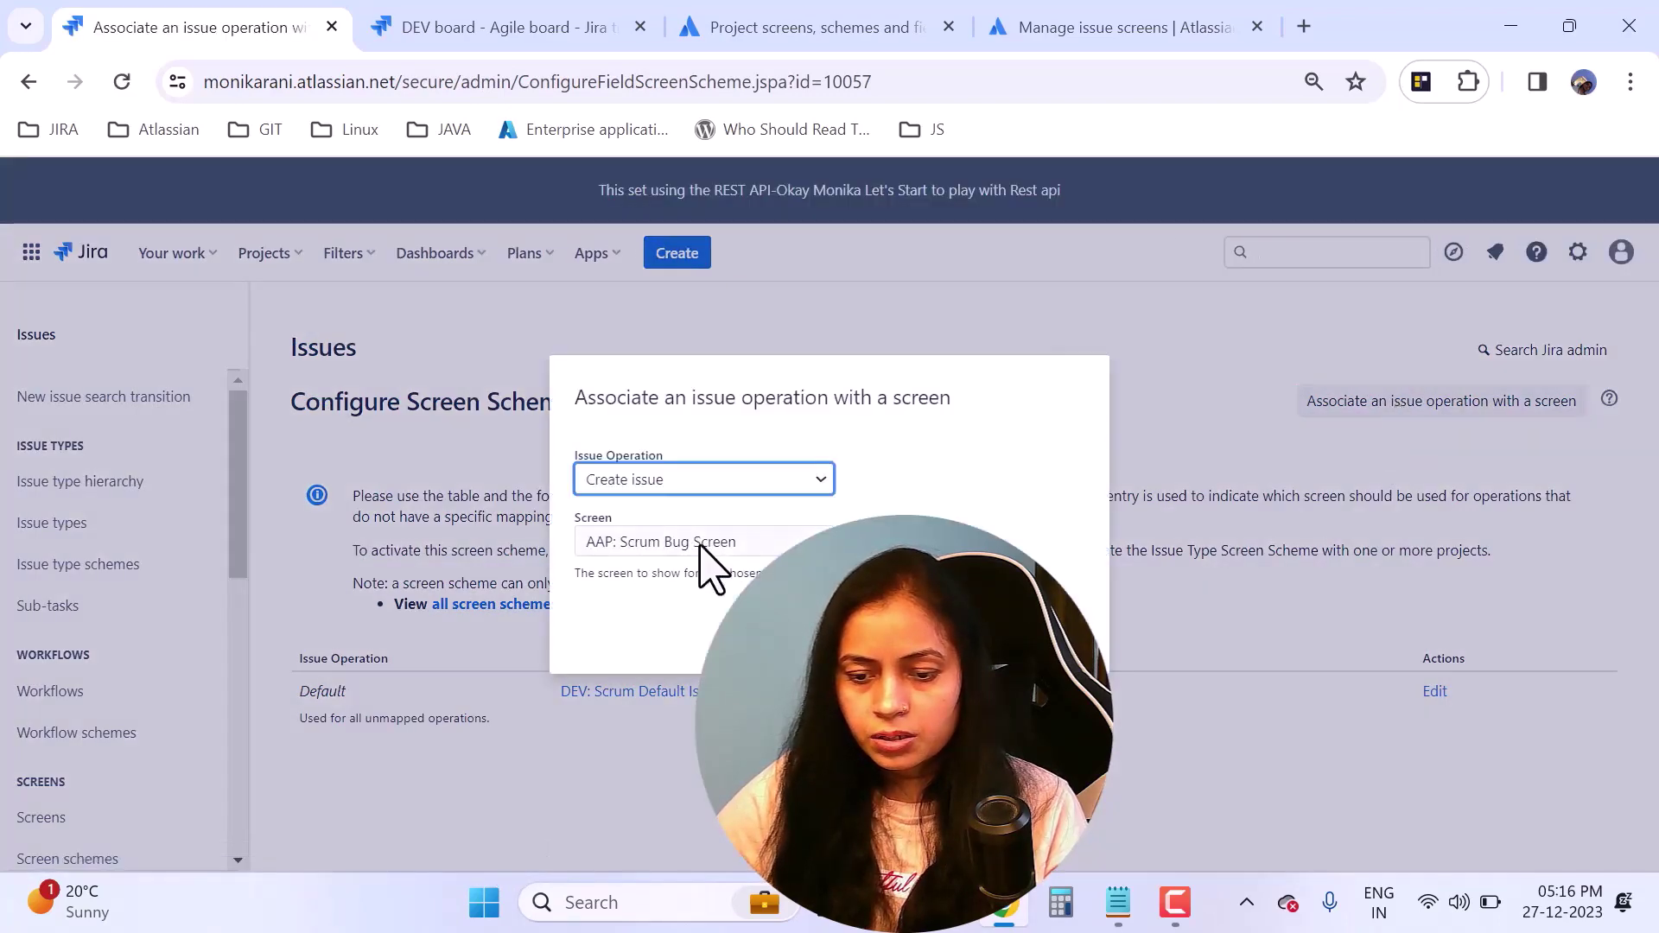
left_click(702, 543)
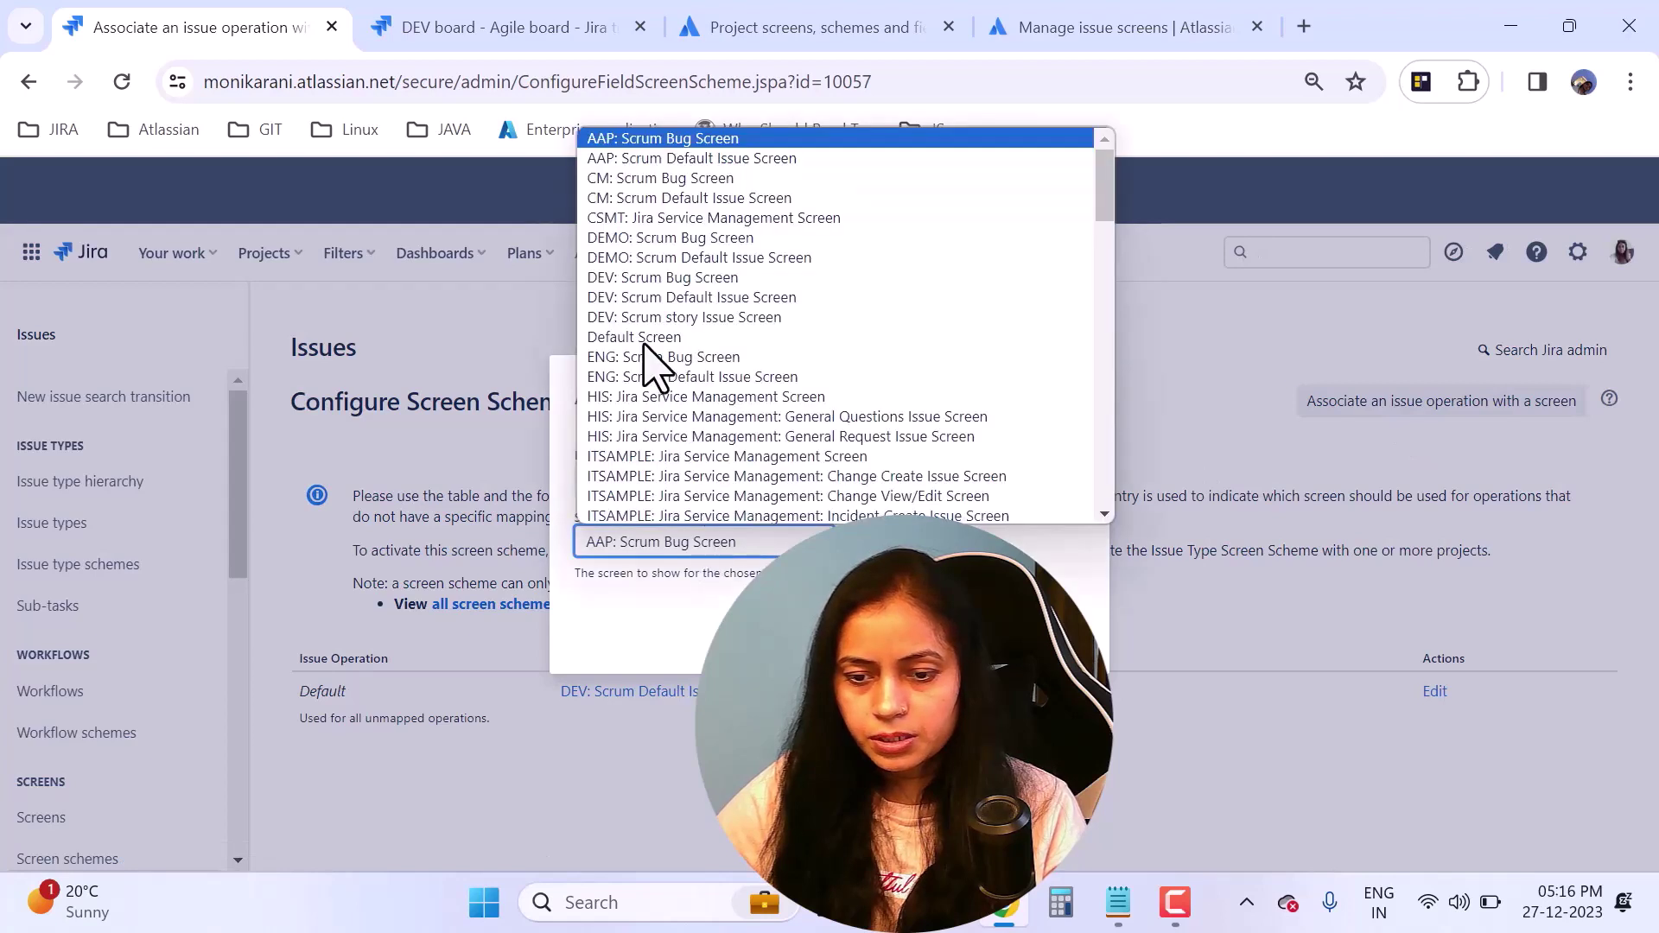
left_click(656, 319)
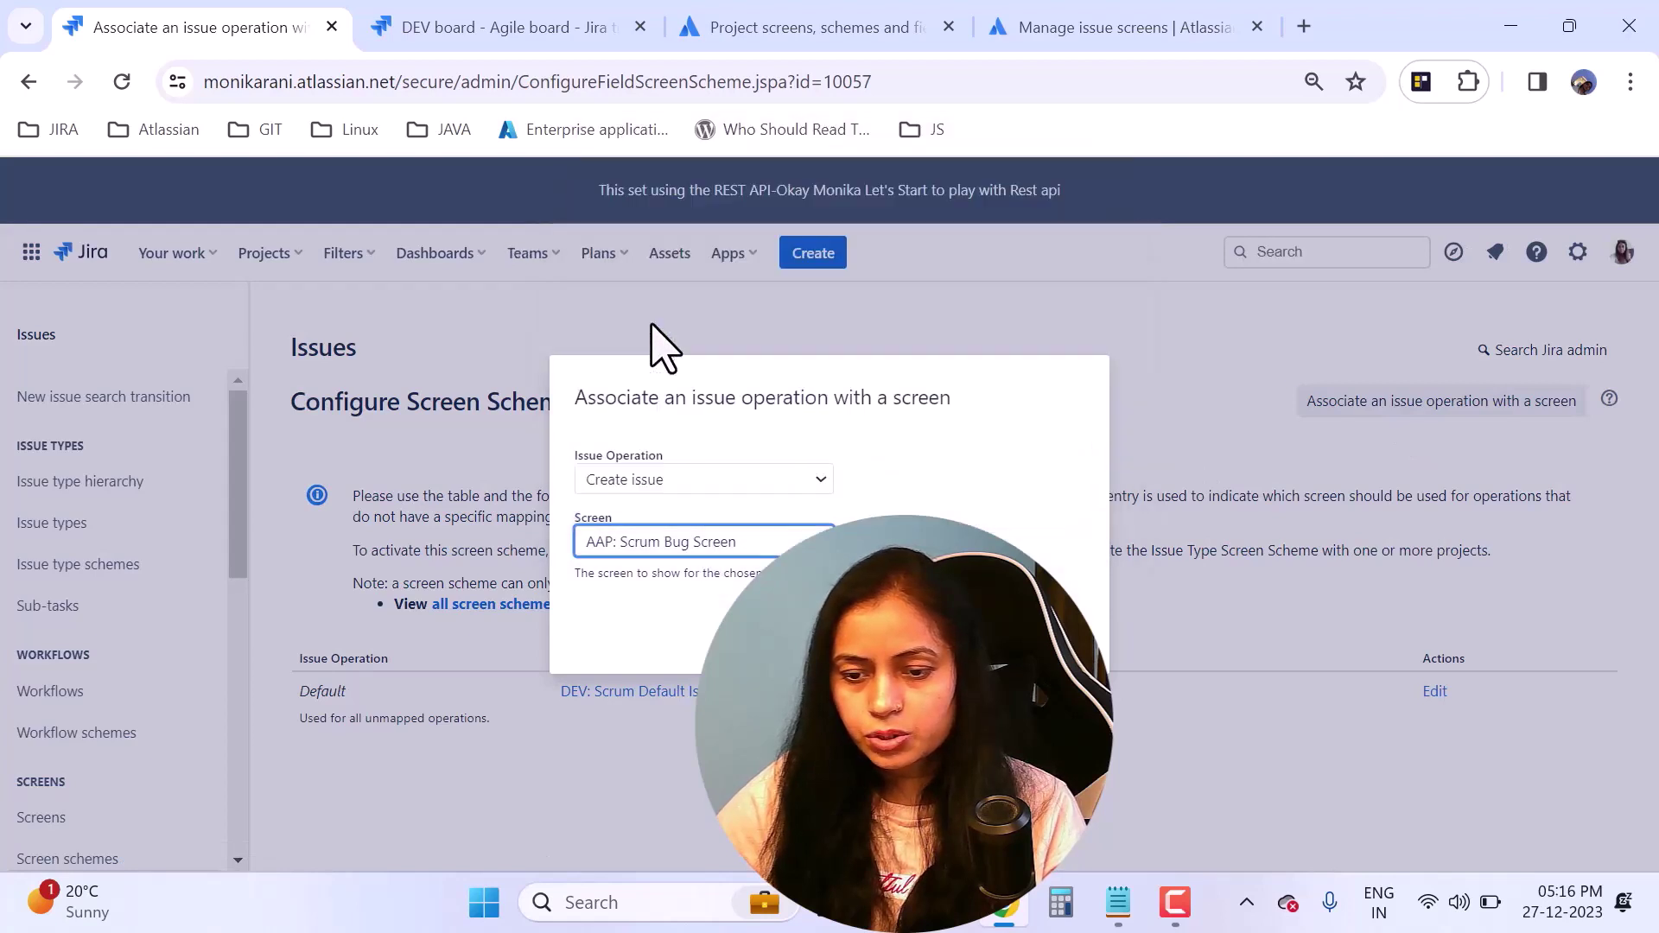
key("Return")
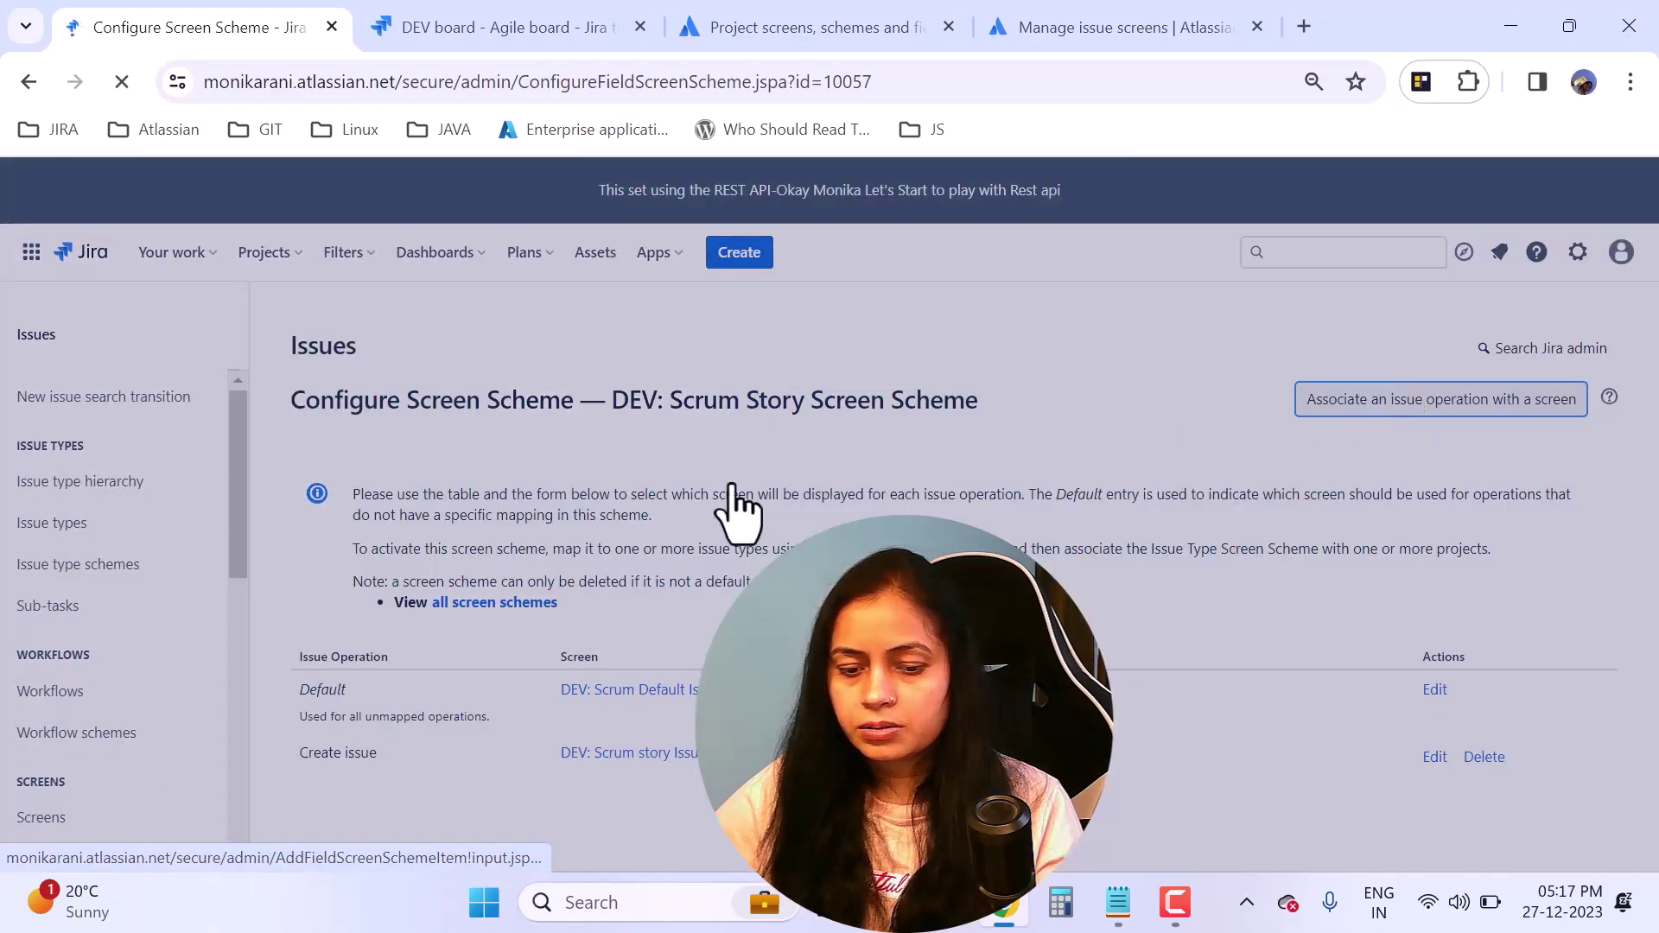
Step: Associate the Edit issue operation with DEV: Scrum story Issue Screen in the story screen scheme
key("Return")
left_click(653, 545)
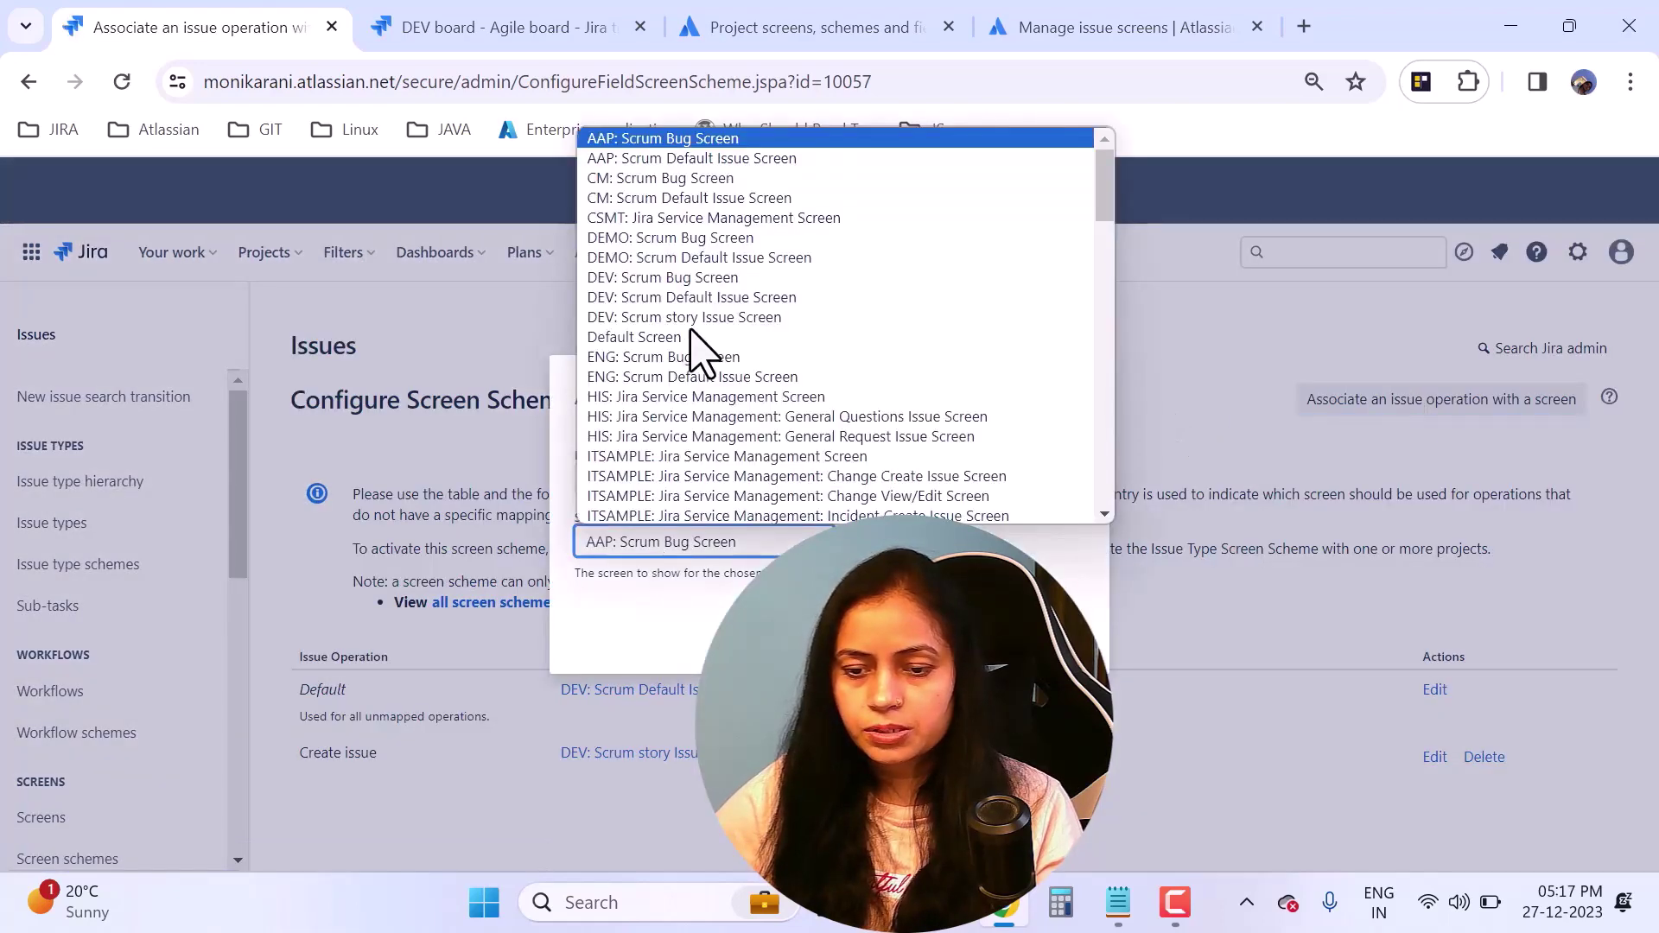
left_click(702, 318)
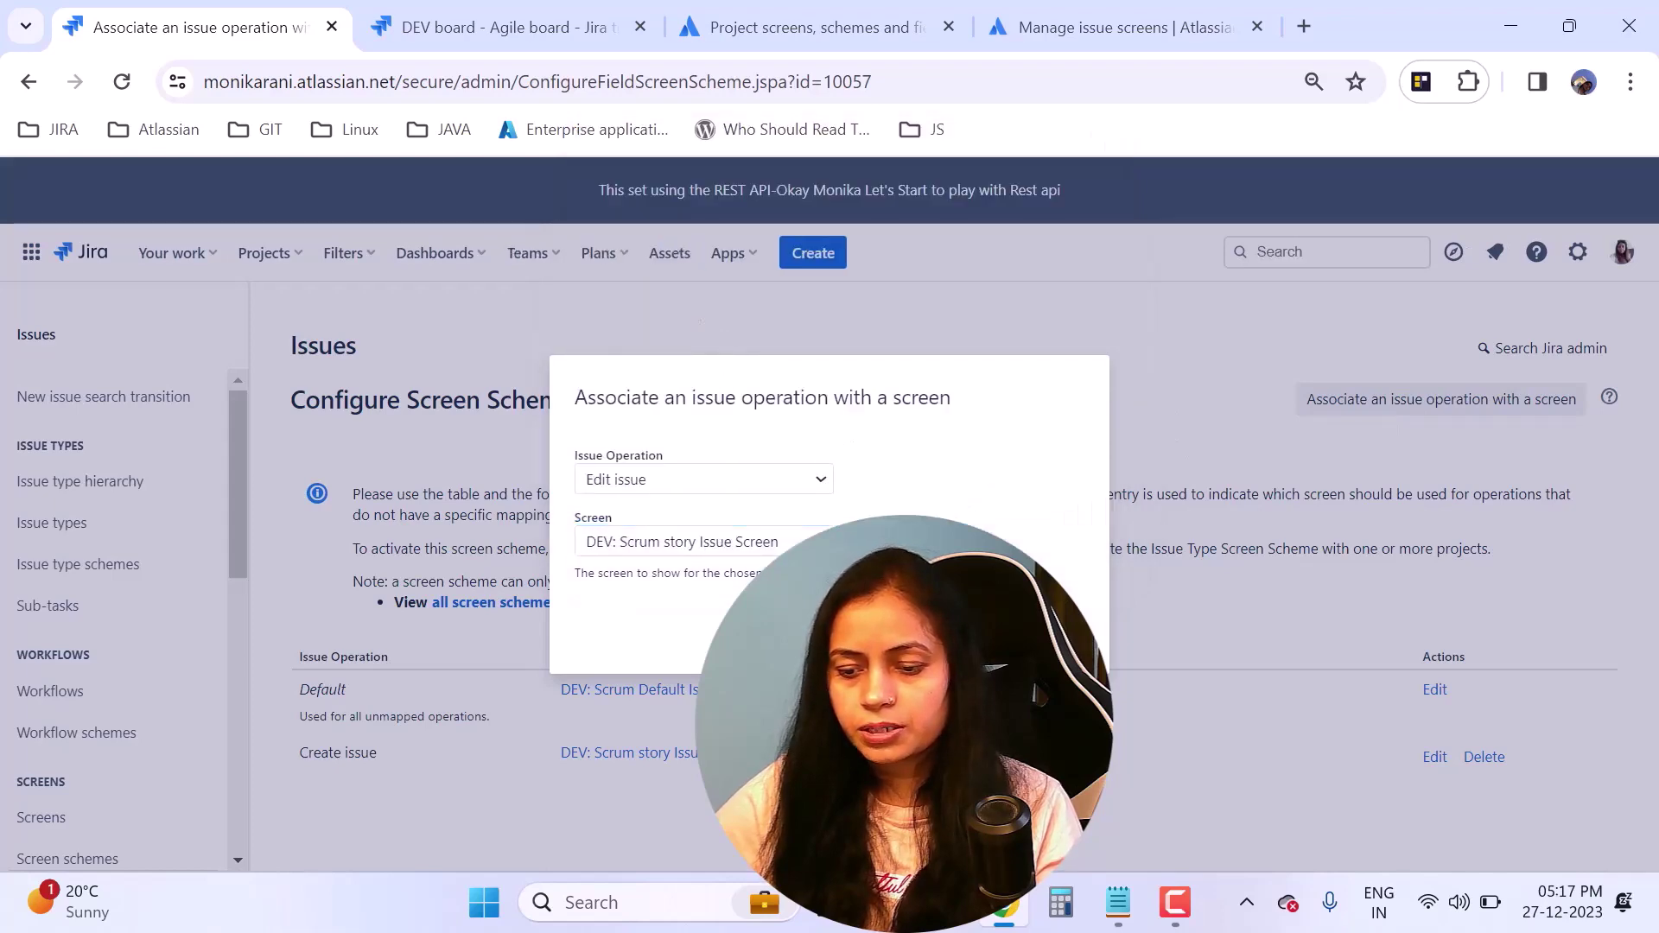
key("Return")
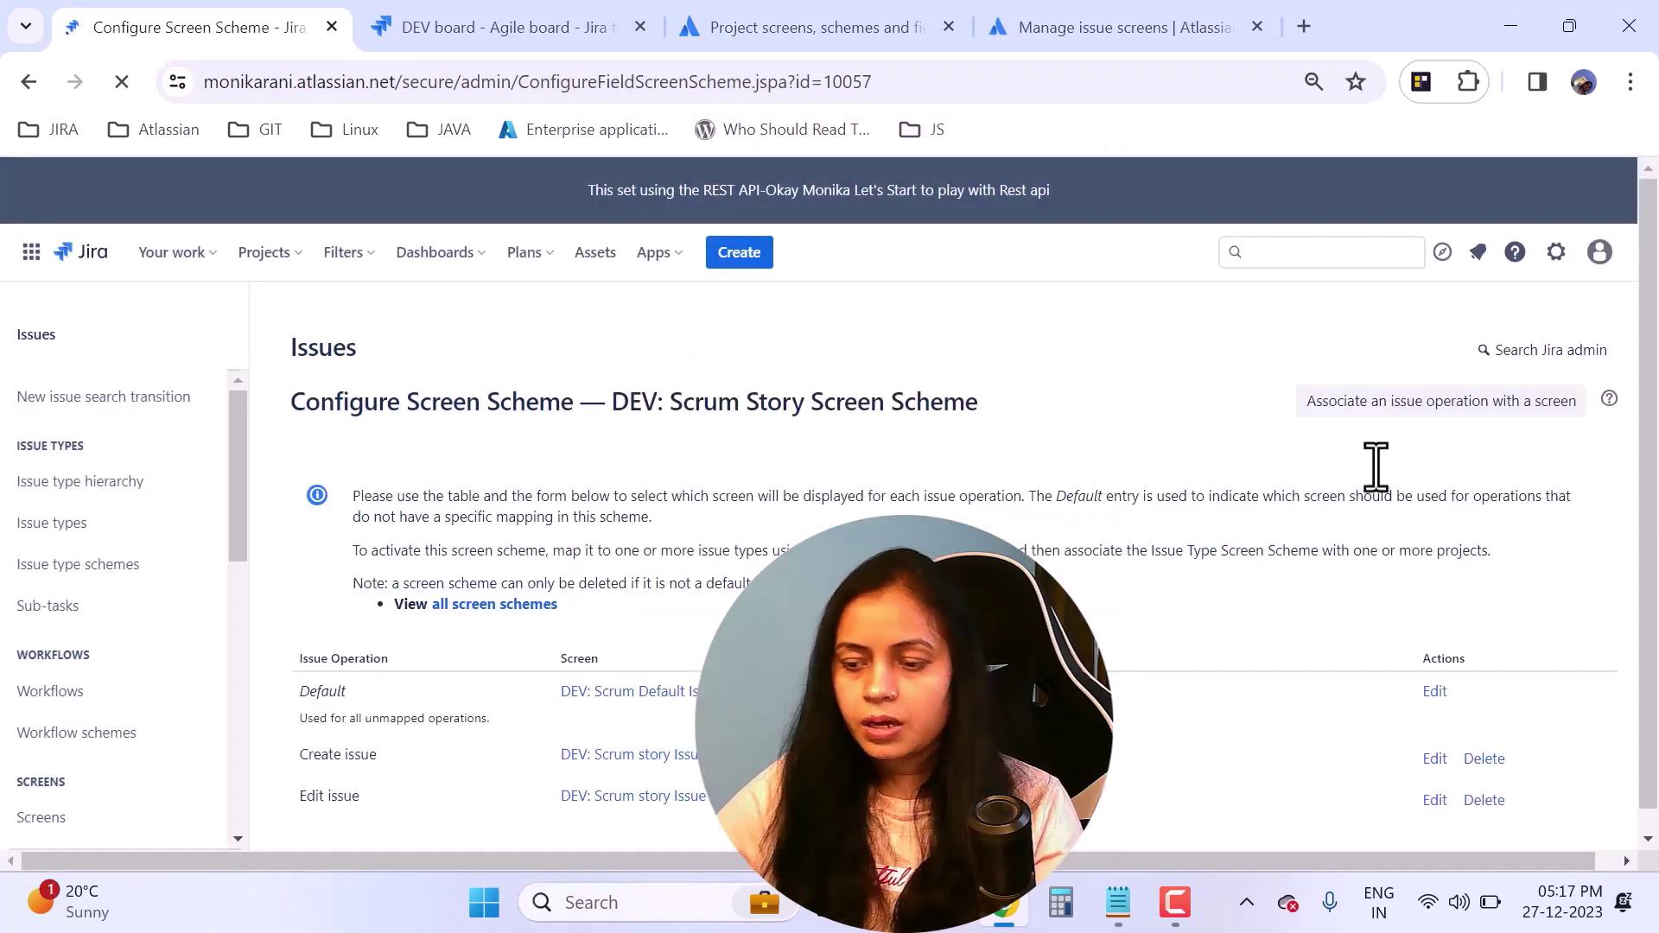
Step: Associate the View issue operation with DEV: Scrum story Issue Screen in the same scheme
left_click(1419, 403)
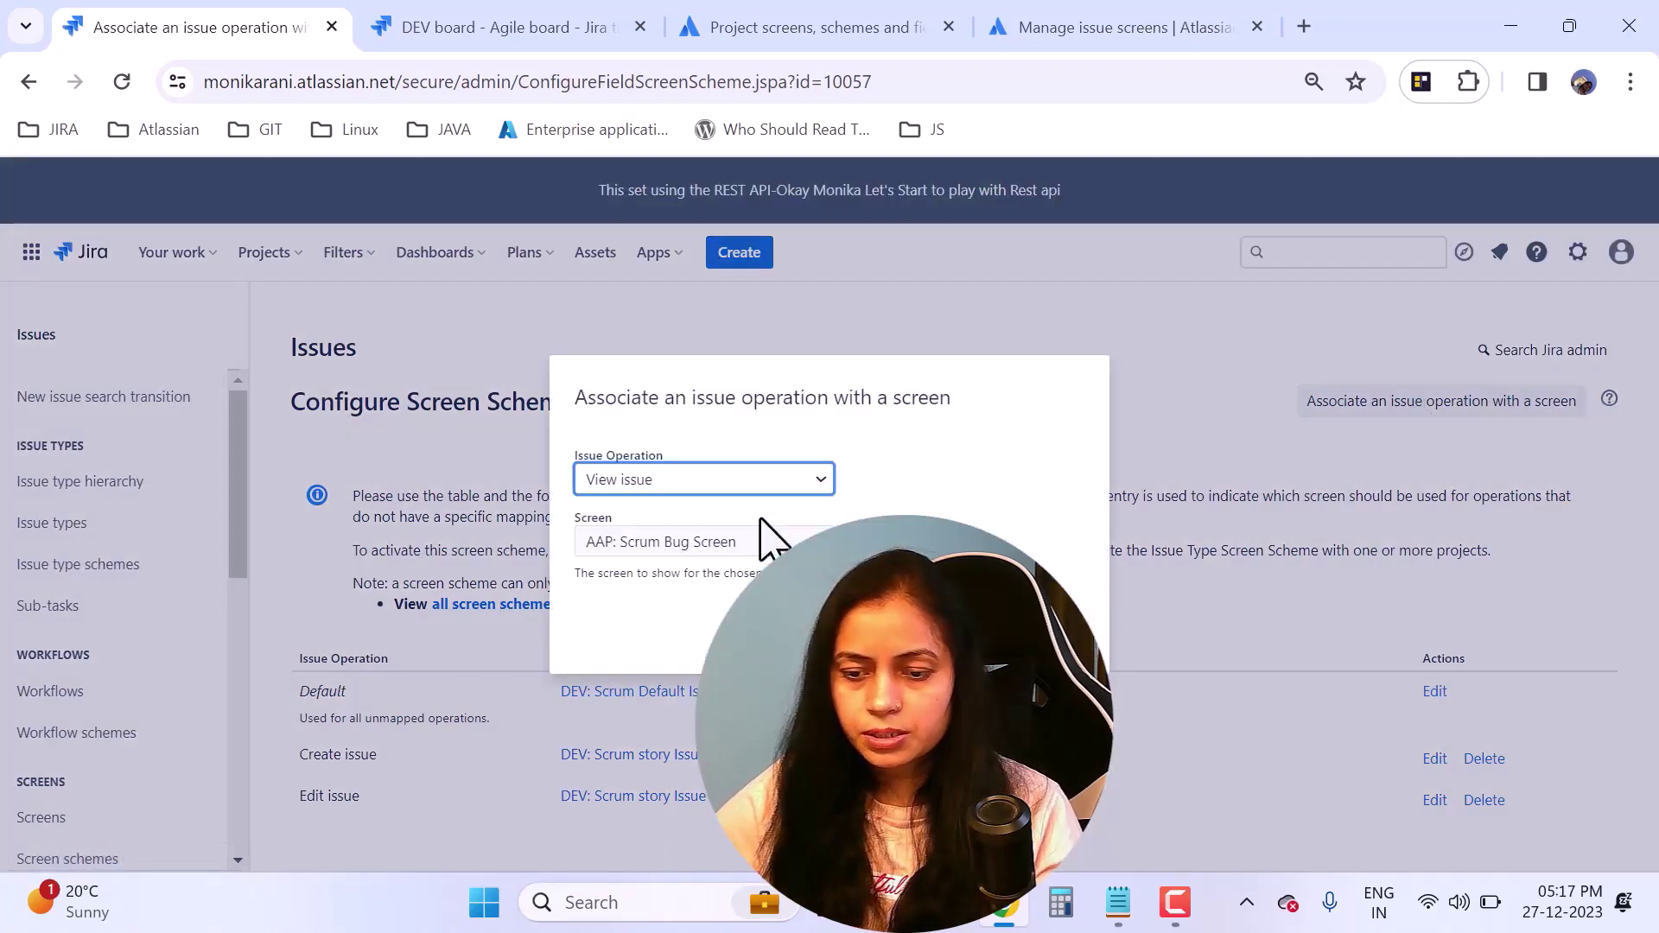
left_click(661, 539)
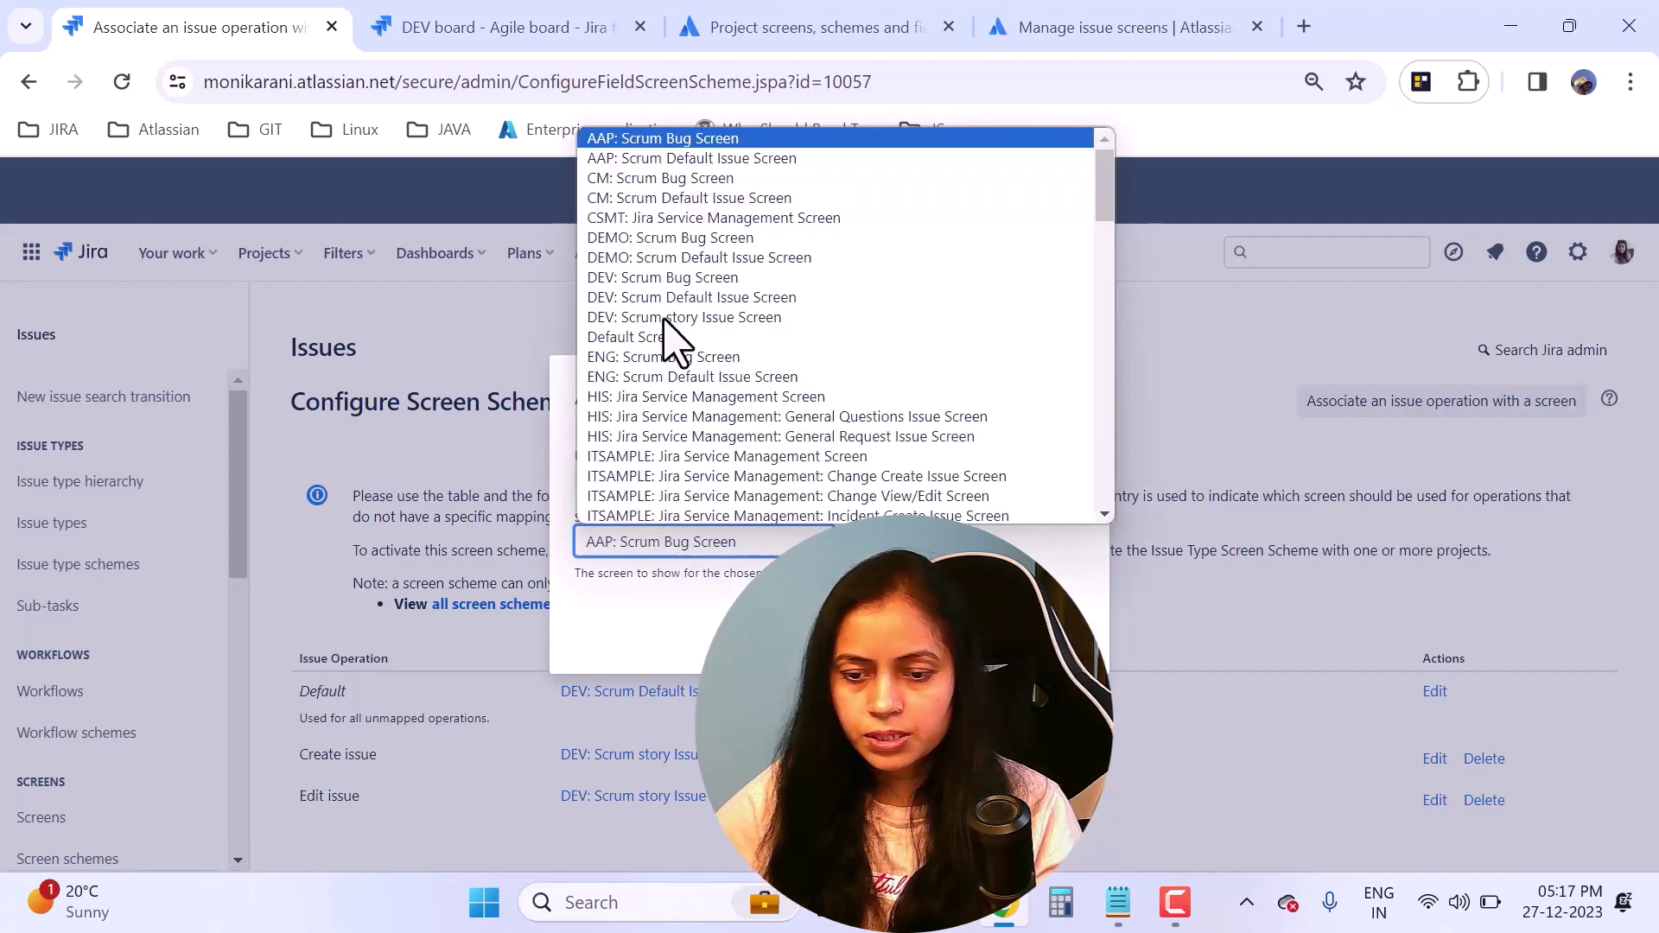
left_click(664, 320)
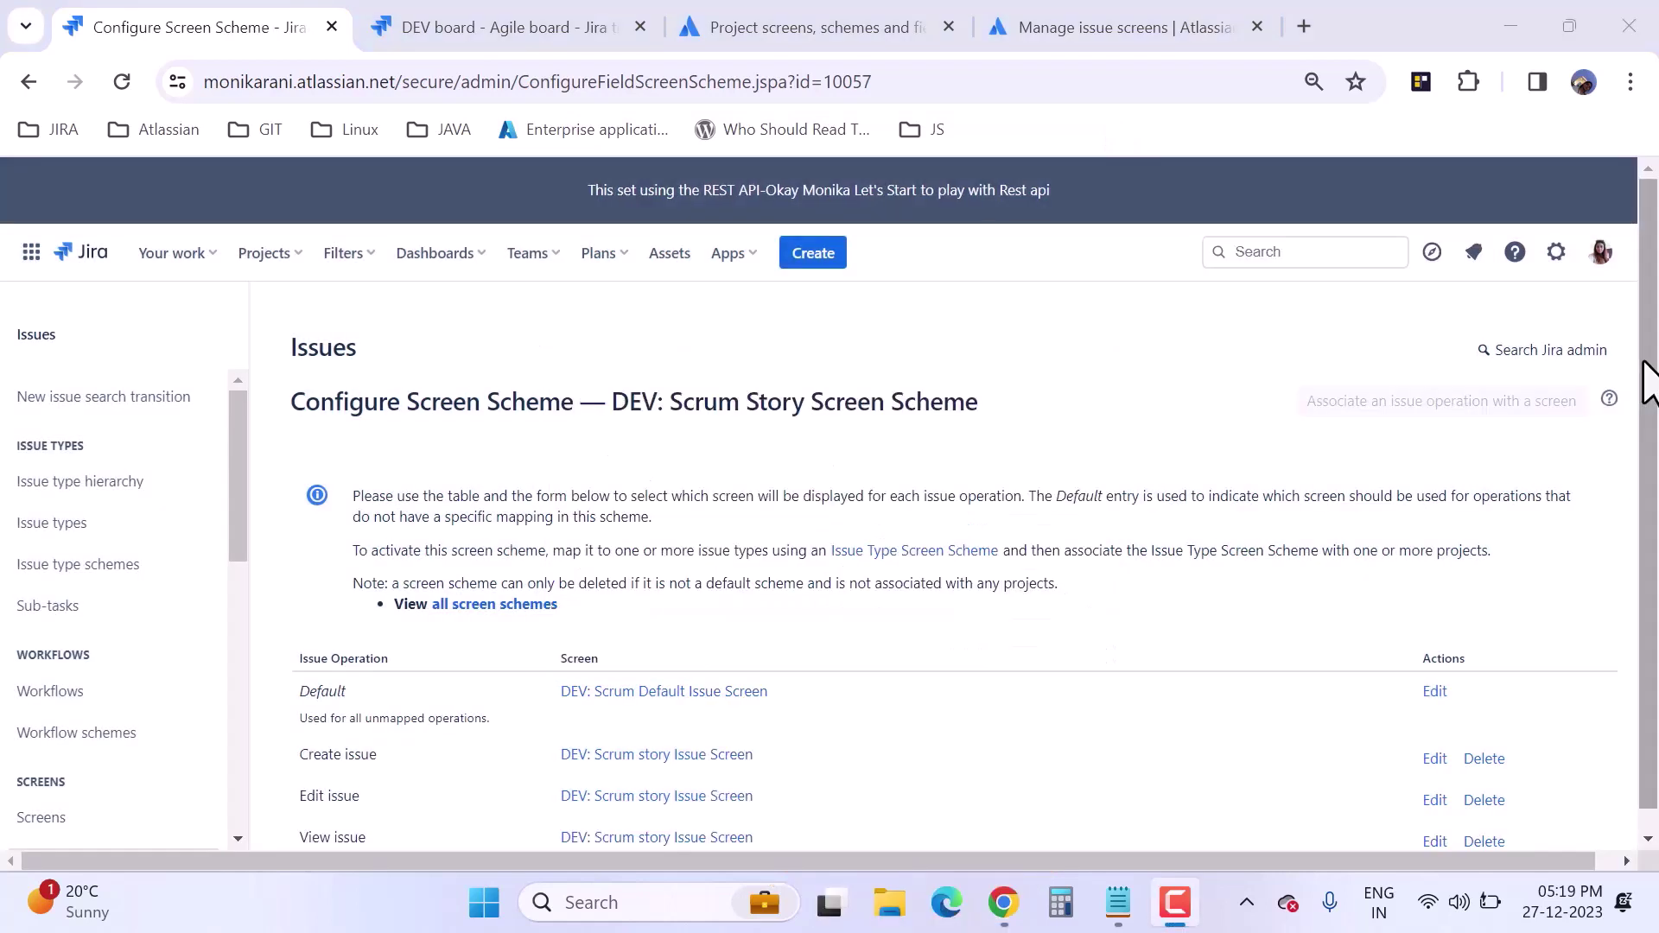
Step: Review the scheme's operation-to-screen mappings and go to the Issue Type Screen Schemes page
left_click_drag(1641, 381, 1650, 445)
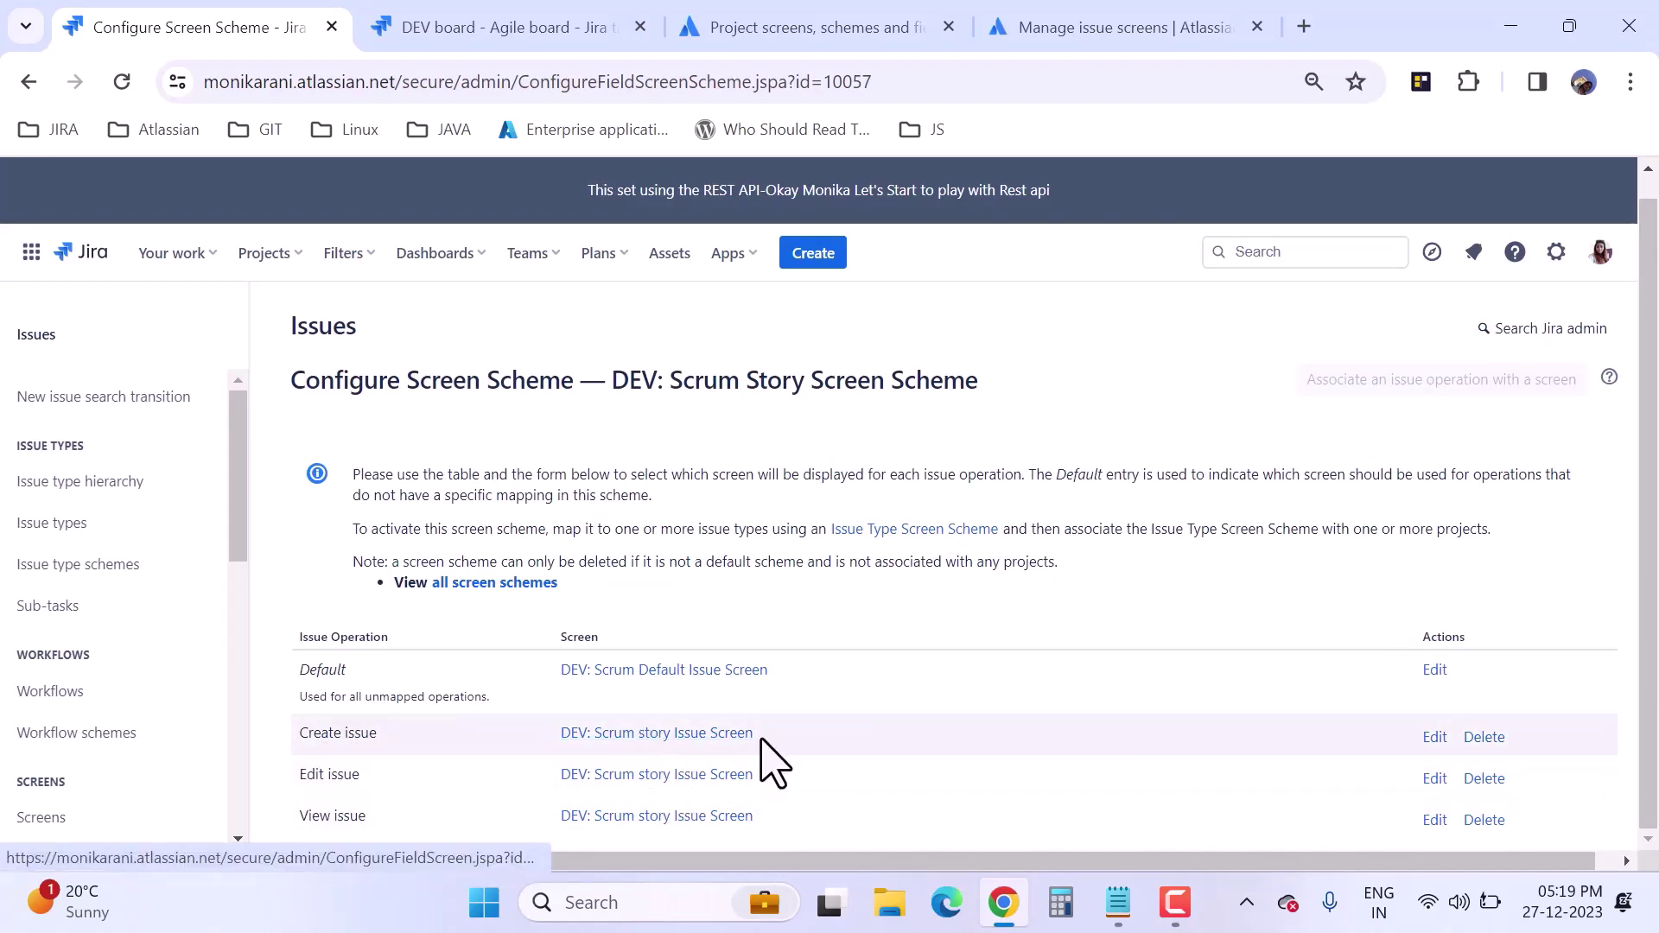
left_click_drag(237, 536, 237, 608)
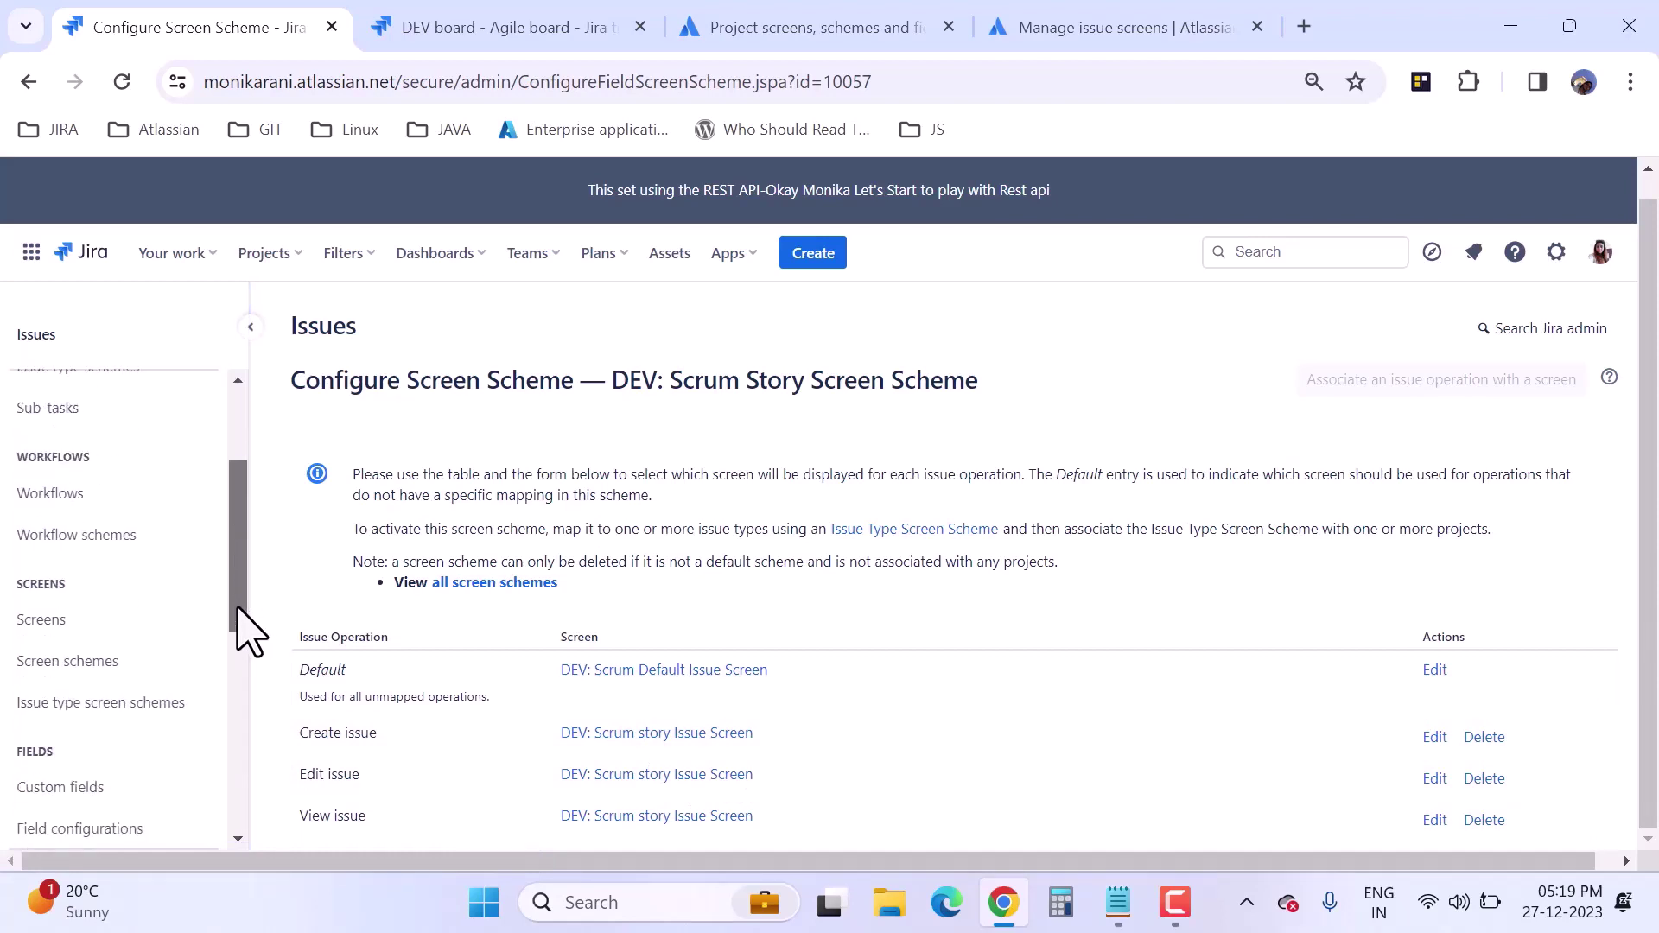
scroll(239, 622, "down", 1)
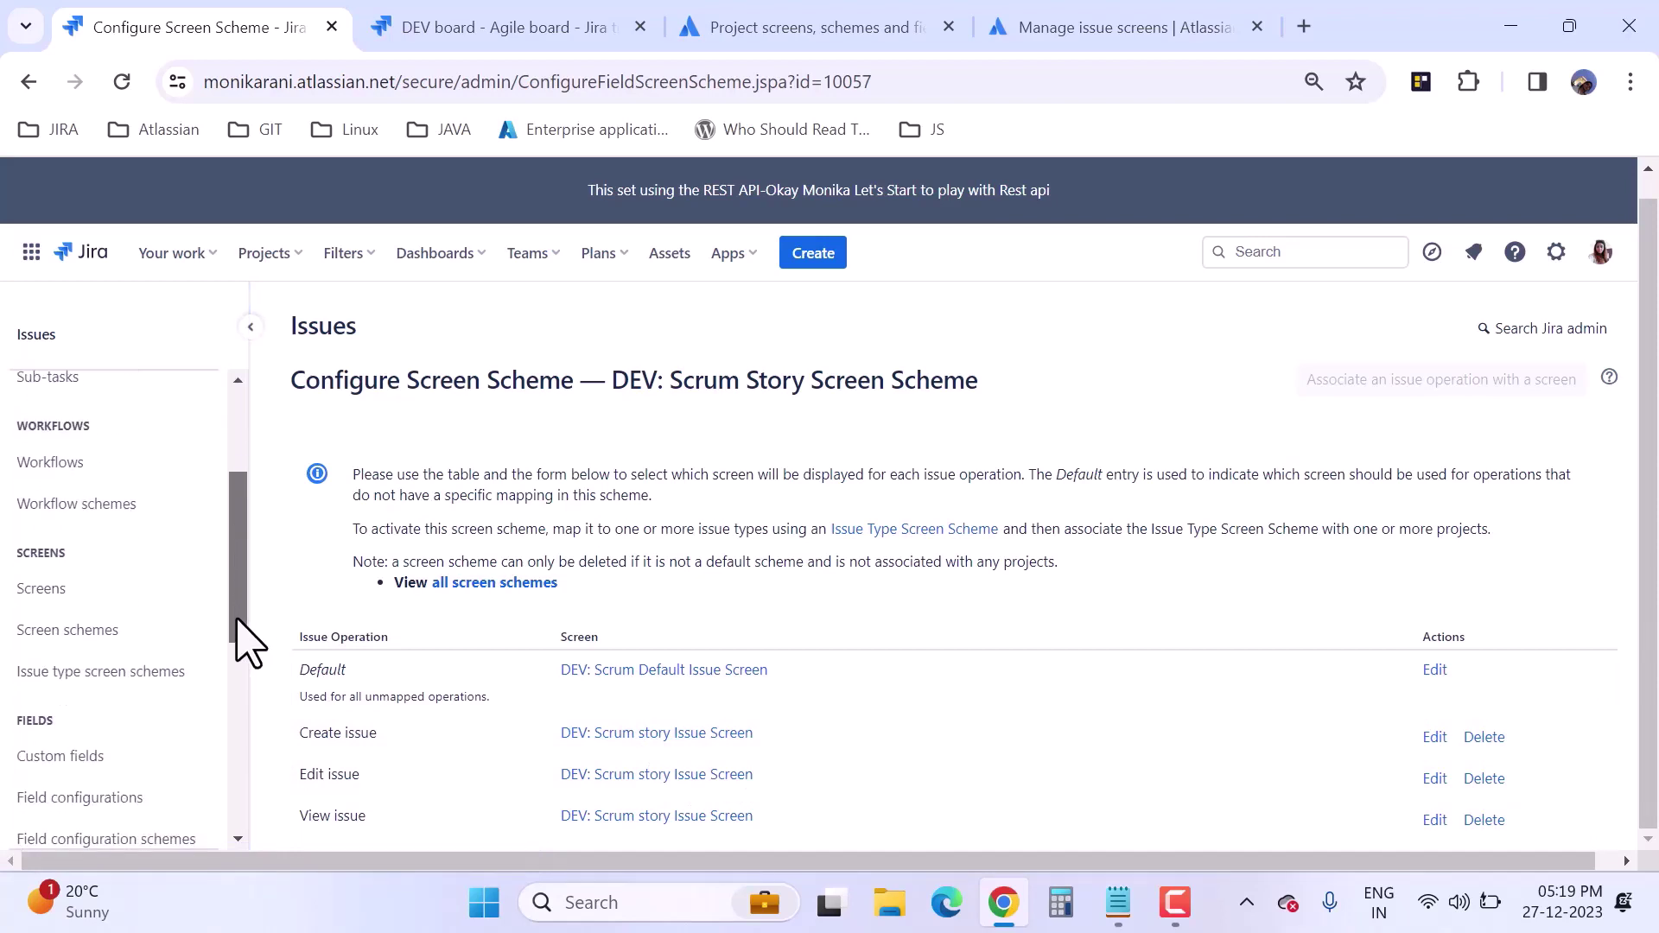
left_click(110, 655)
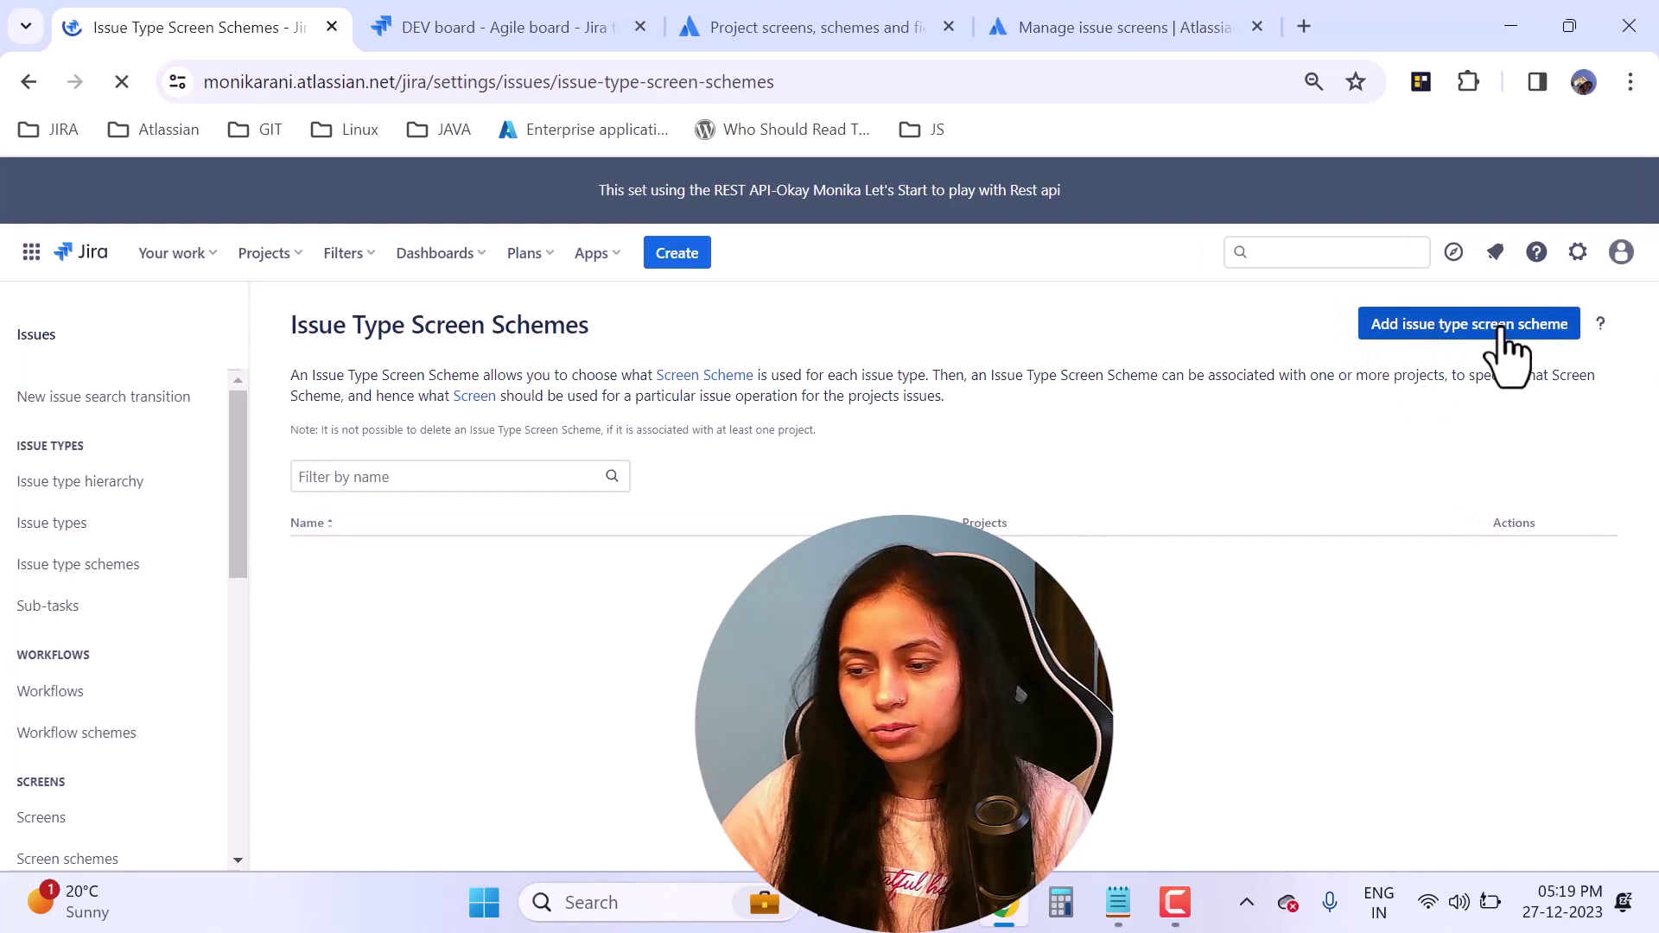
Step: Open the configuration of DEV: Scrum Issue Type Screen Scheme, used by the Development project
left_click(1455, 332)
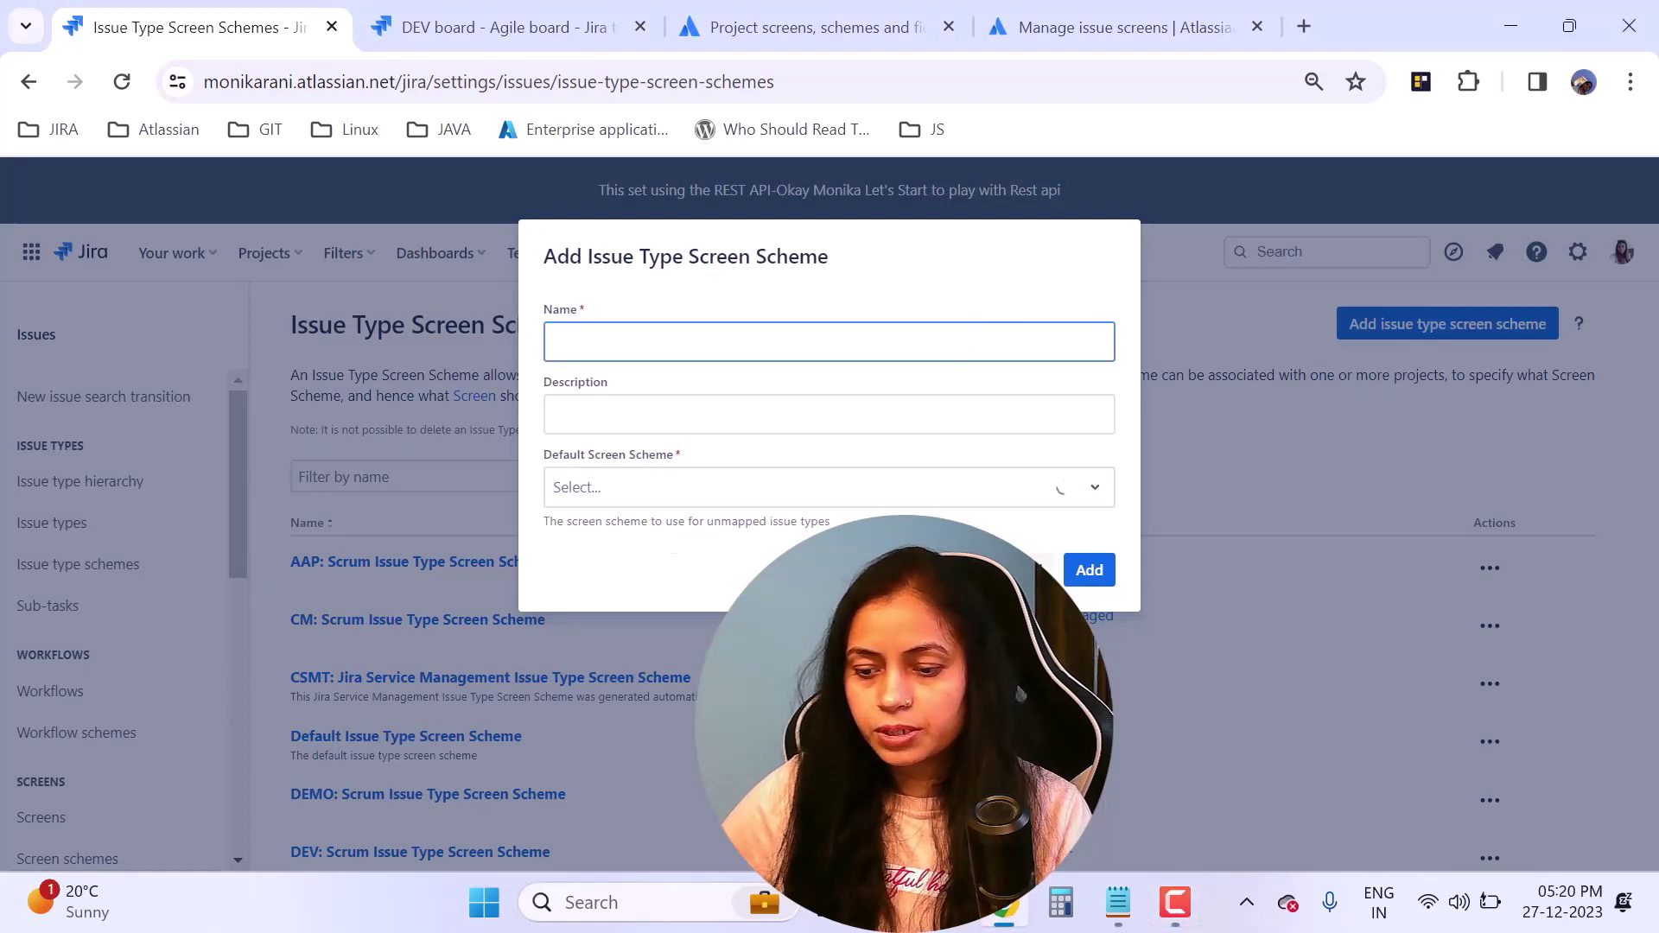
key("Escape")
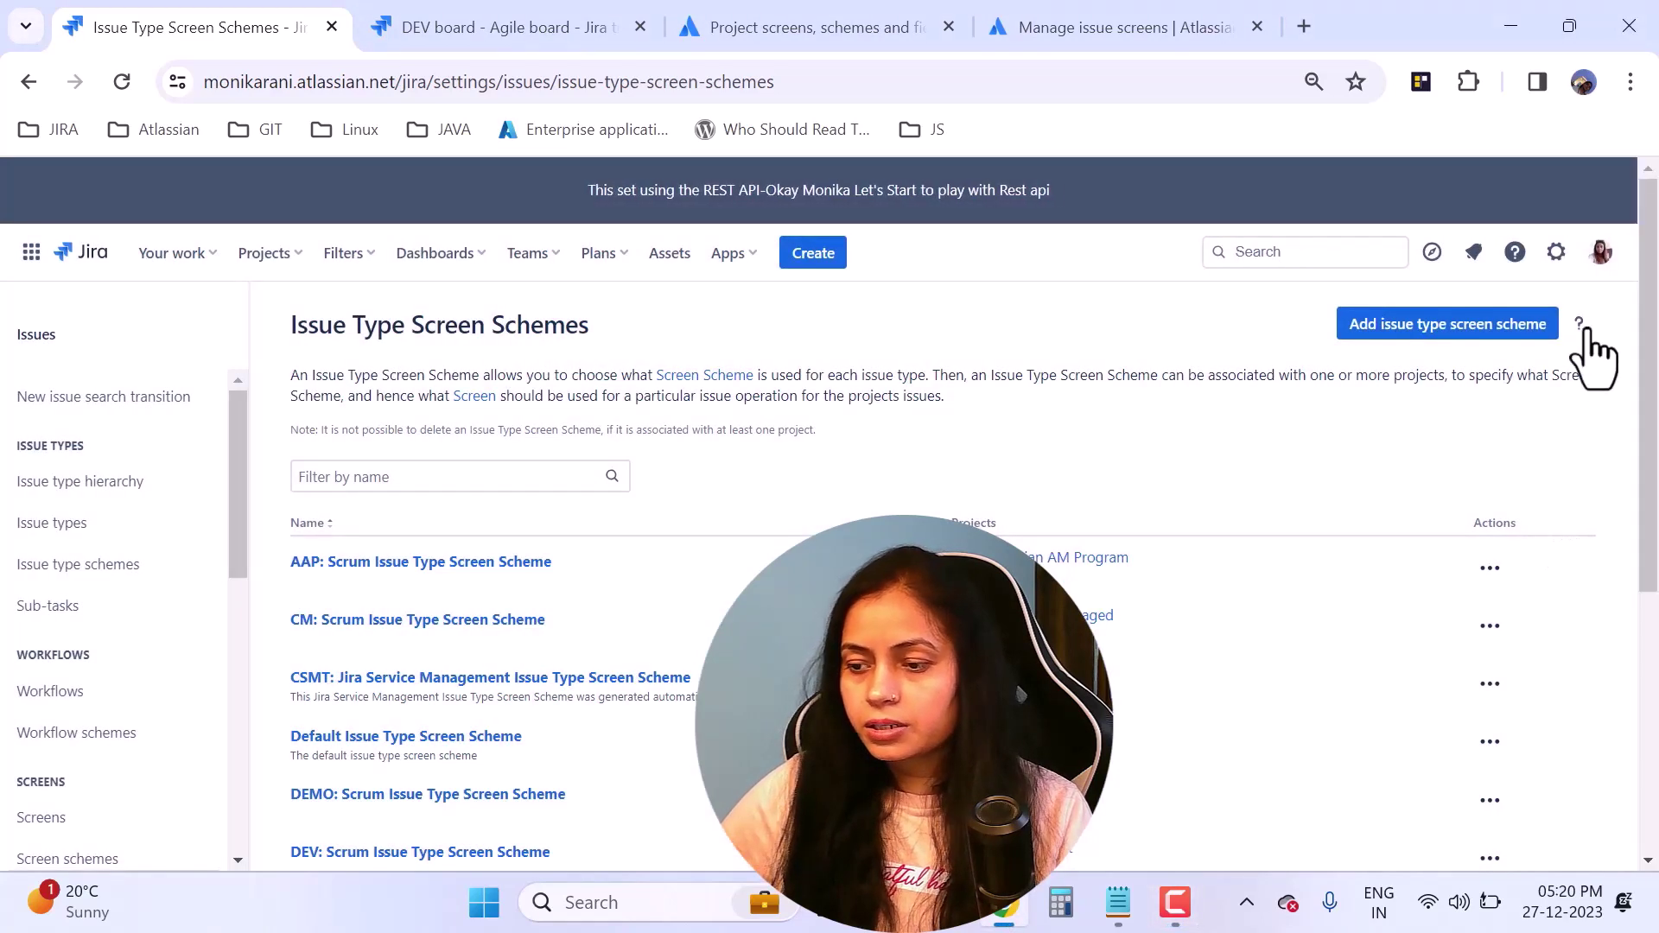
scroll(691, 692, "down", 4)
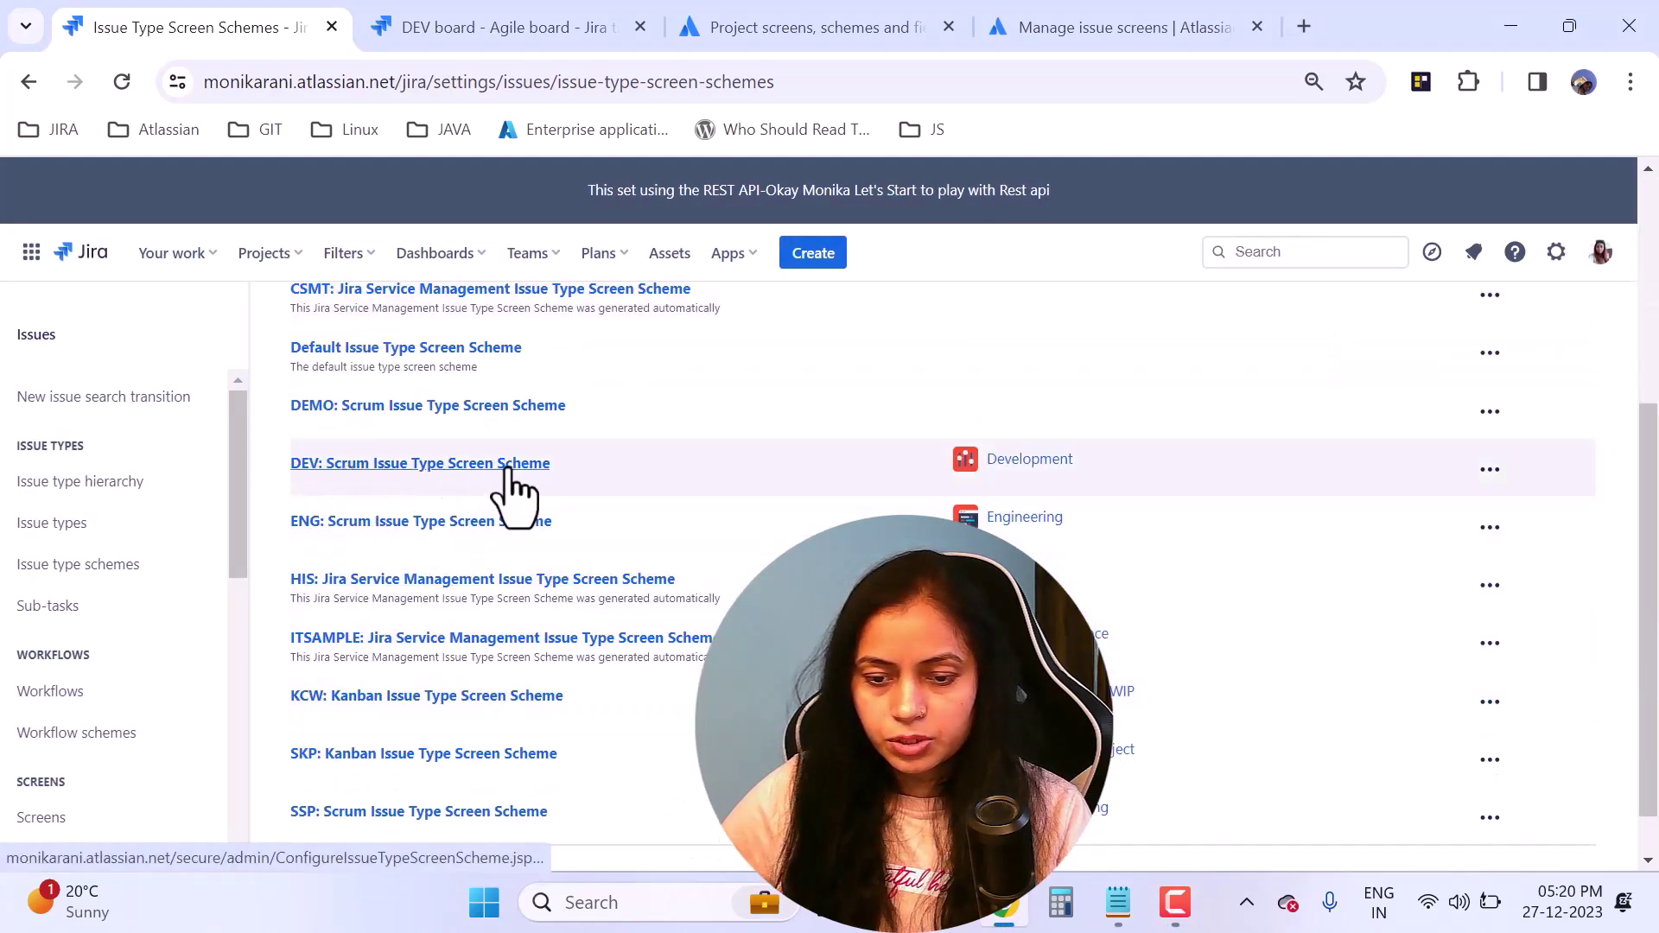
left_click(1489, 471)
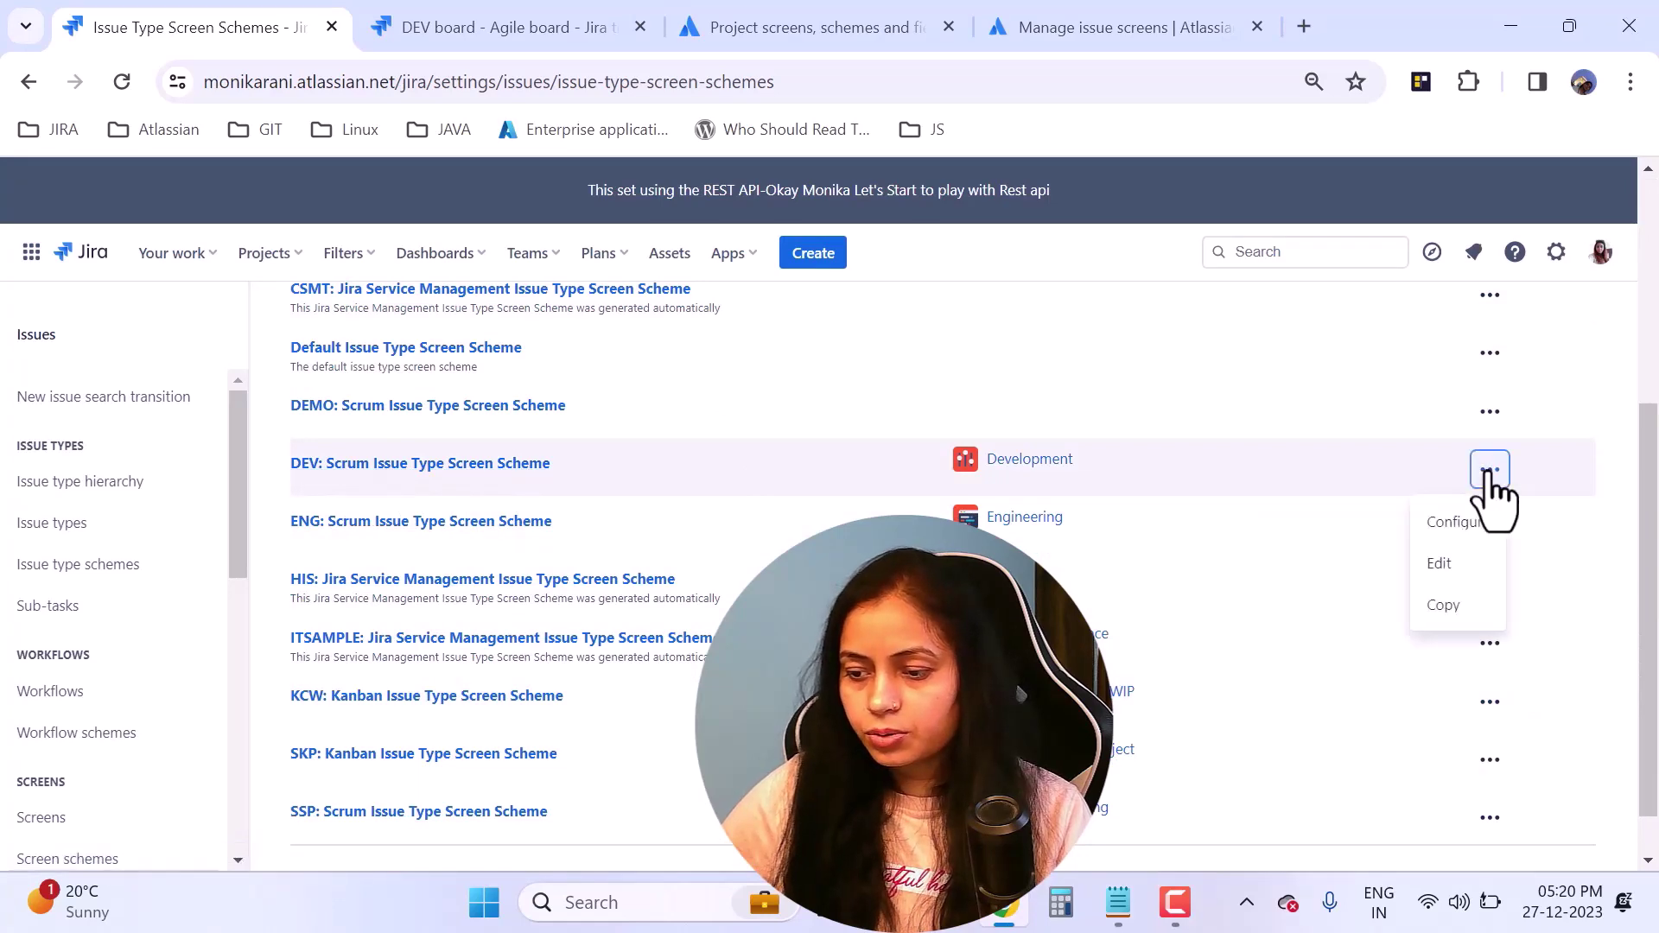
left_click(1458, 524)
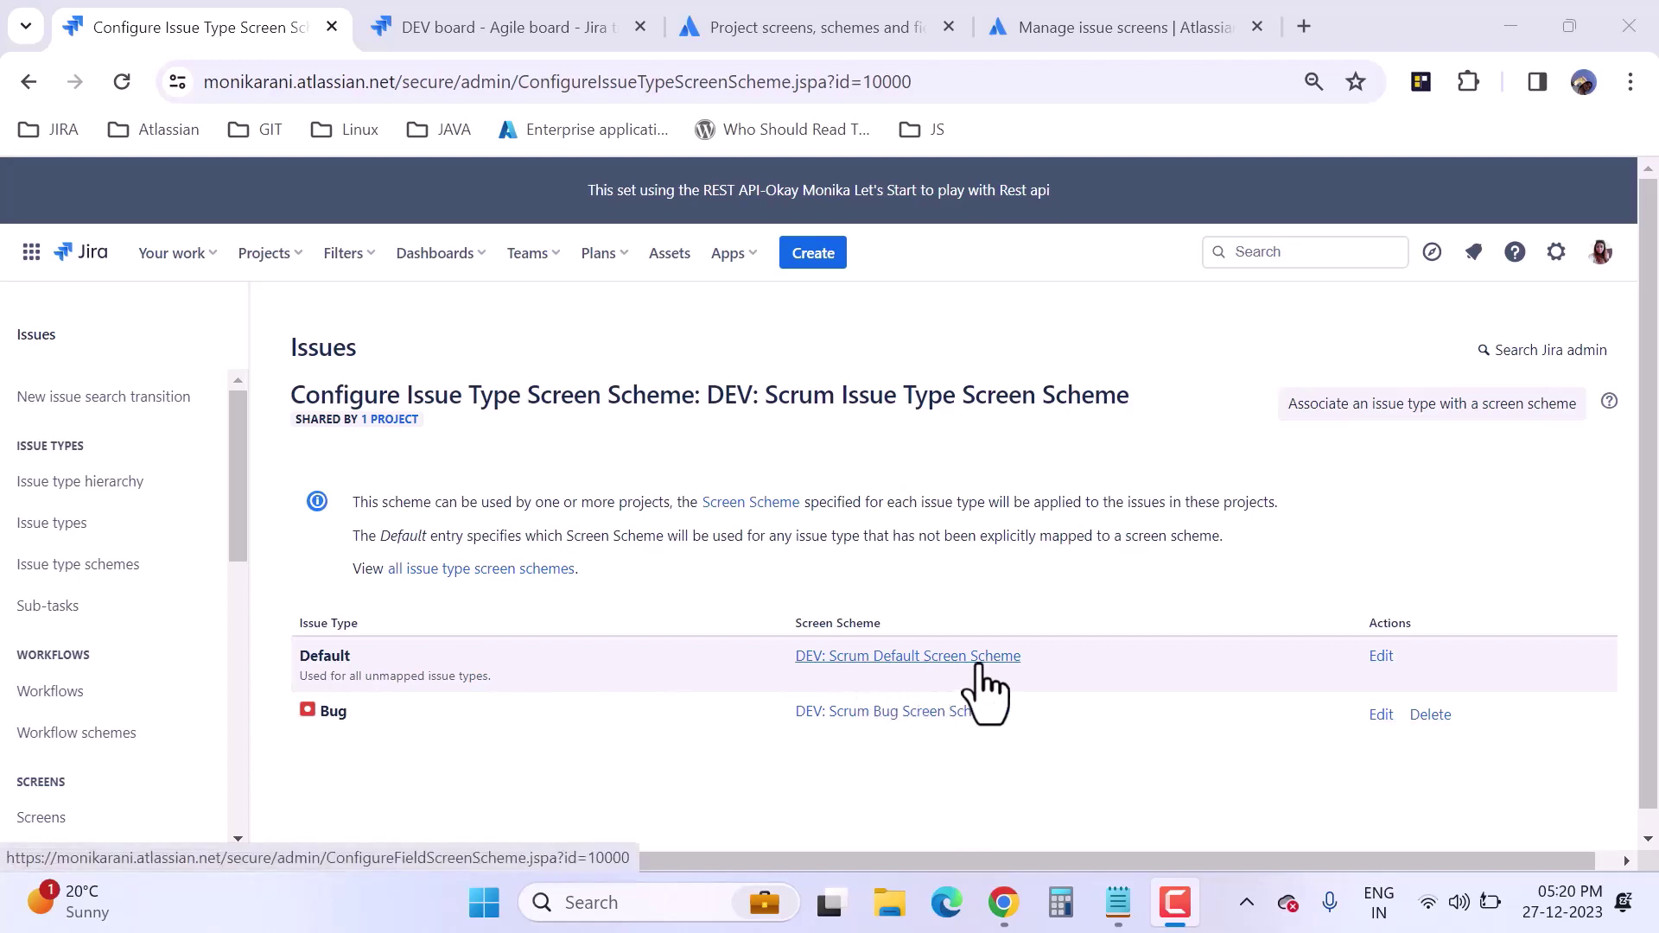
Step: Associate the Story issue type with DEV: Scrum Story Screen Scheme in the issue type screen scheme
left_click(1438, 413)
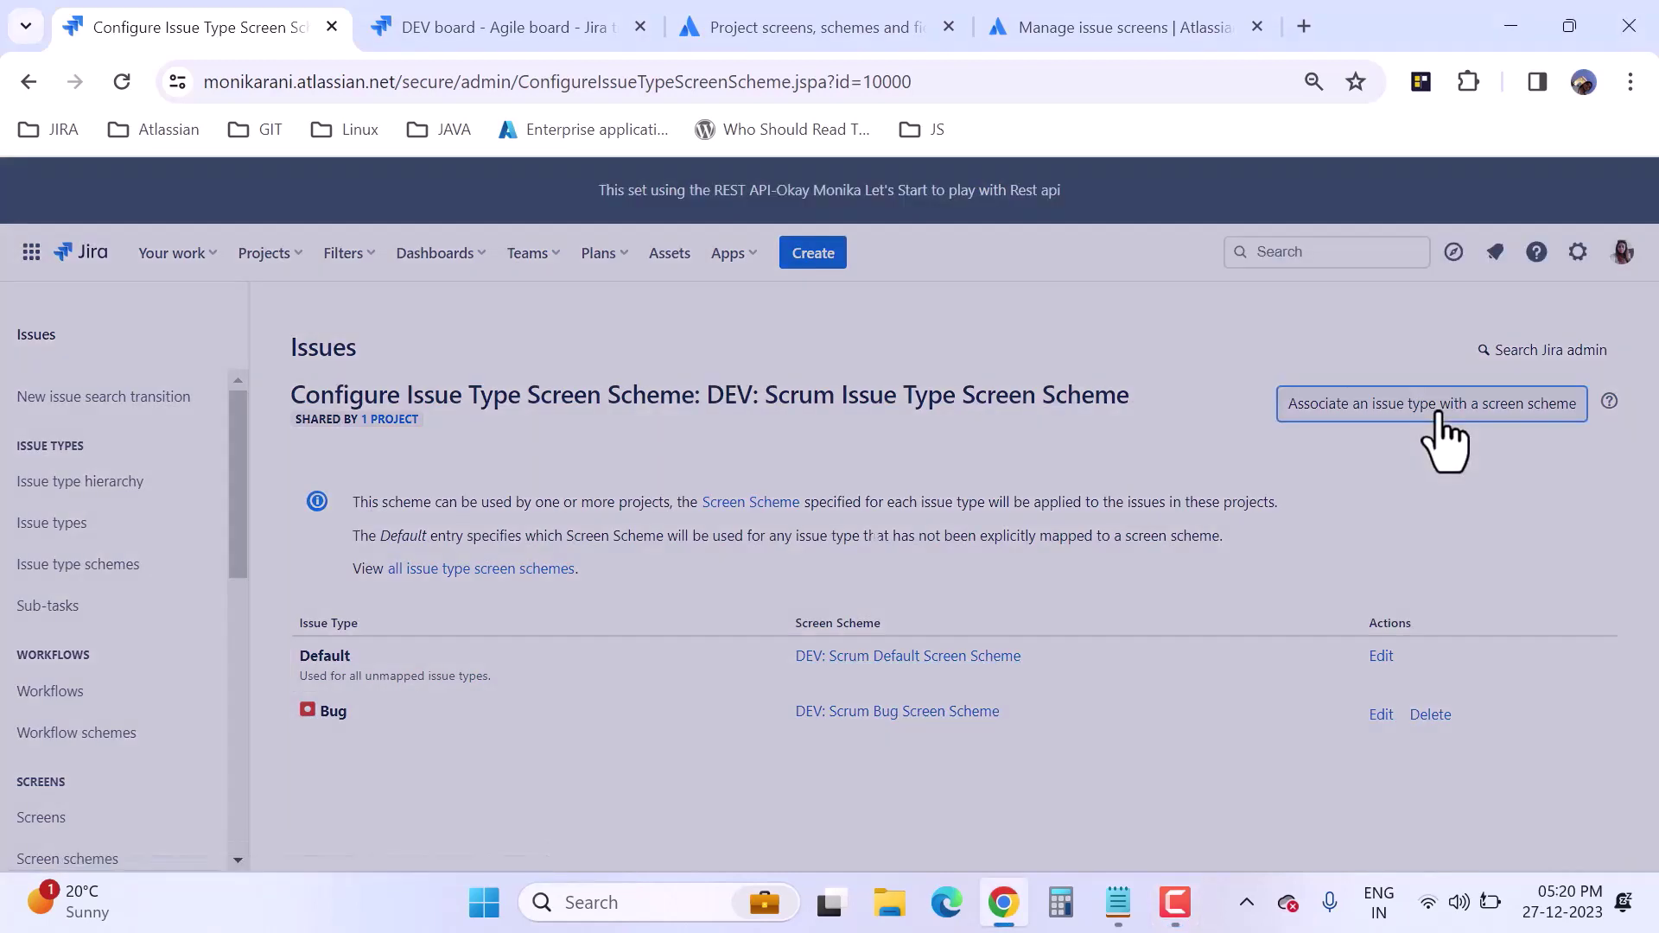
left_click(808, 505)
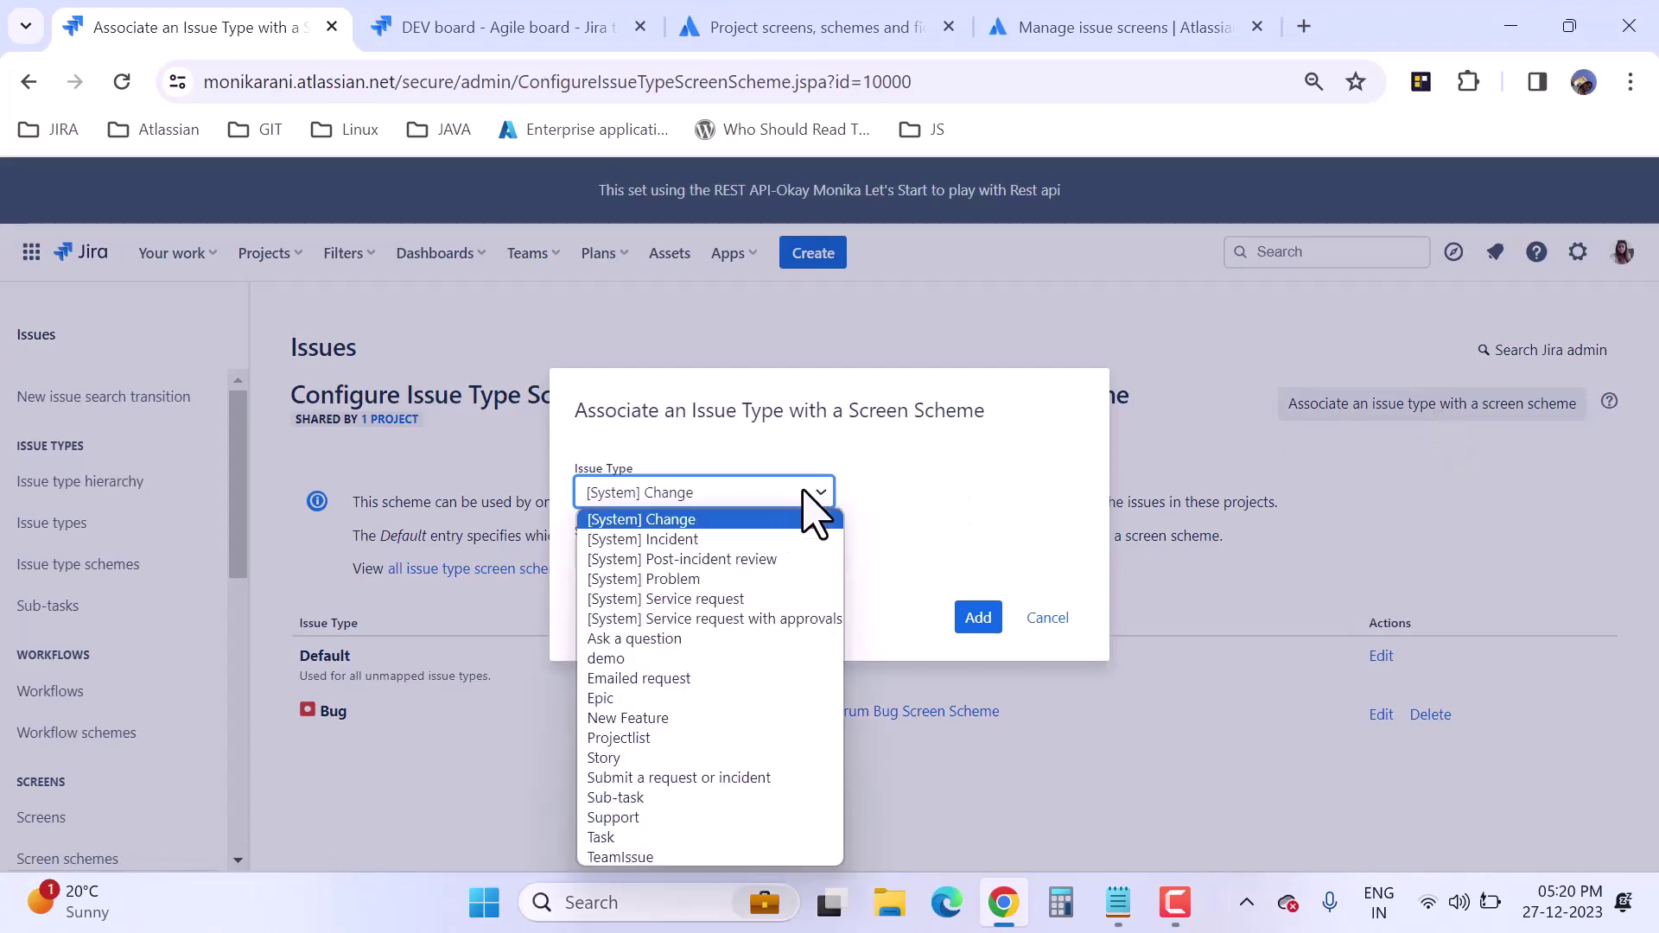
left_click(637, 758)
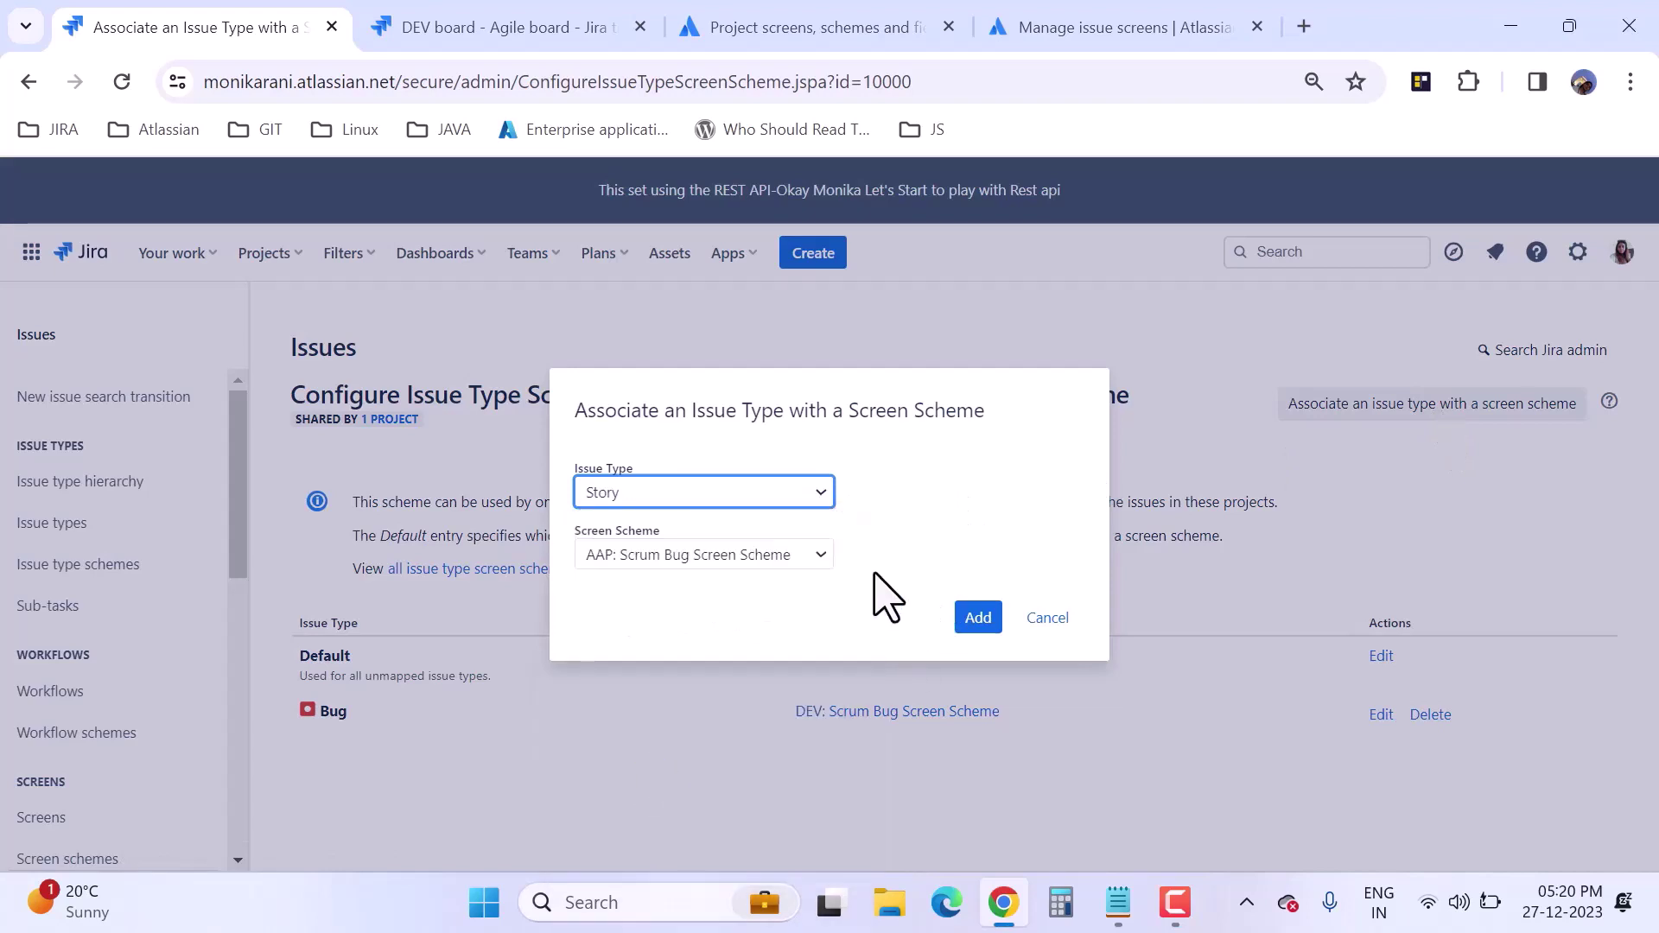
left_click(819, 556)
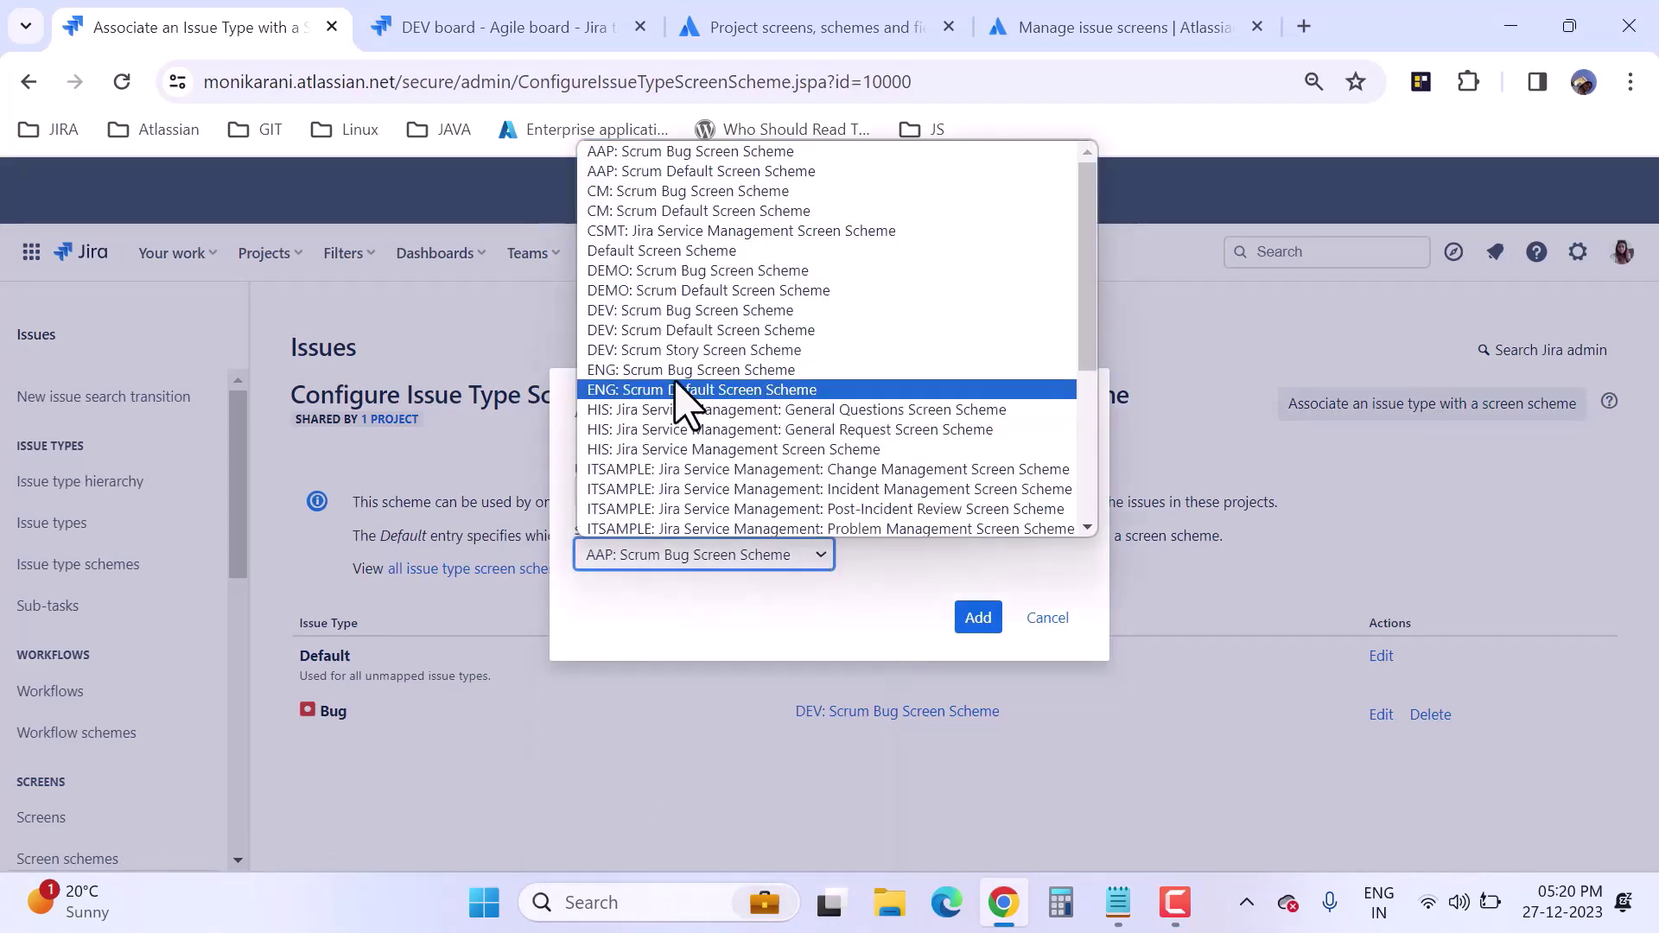
left_click(730, 350)
left_click(980, 618)
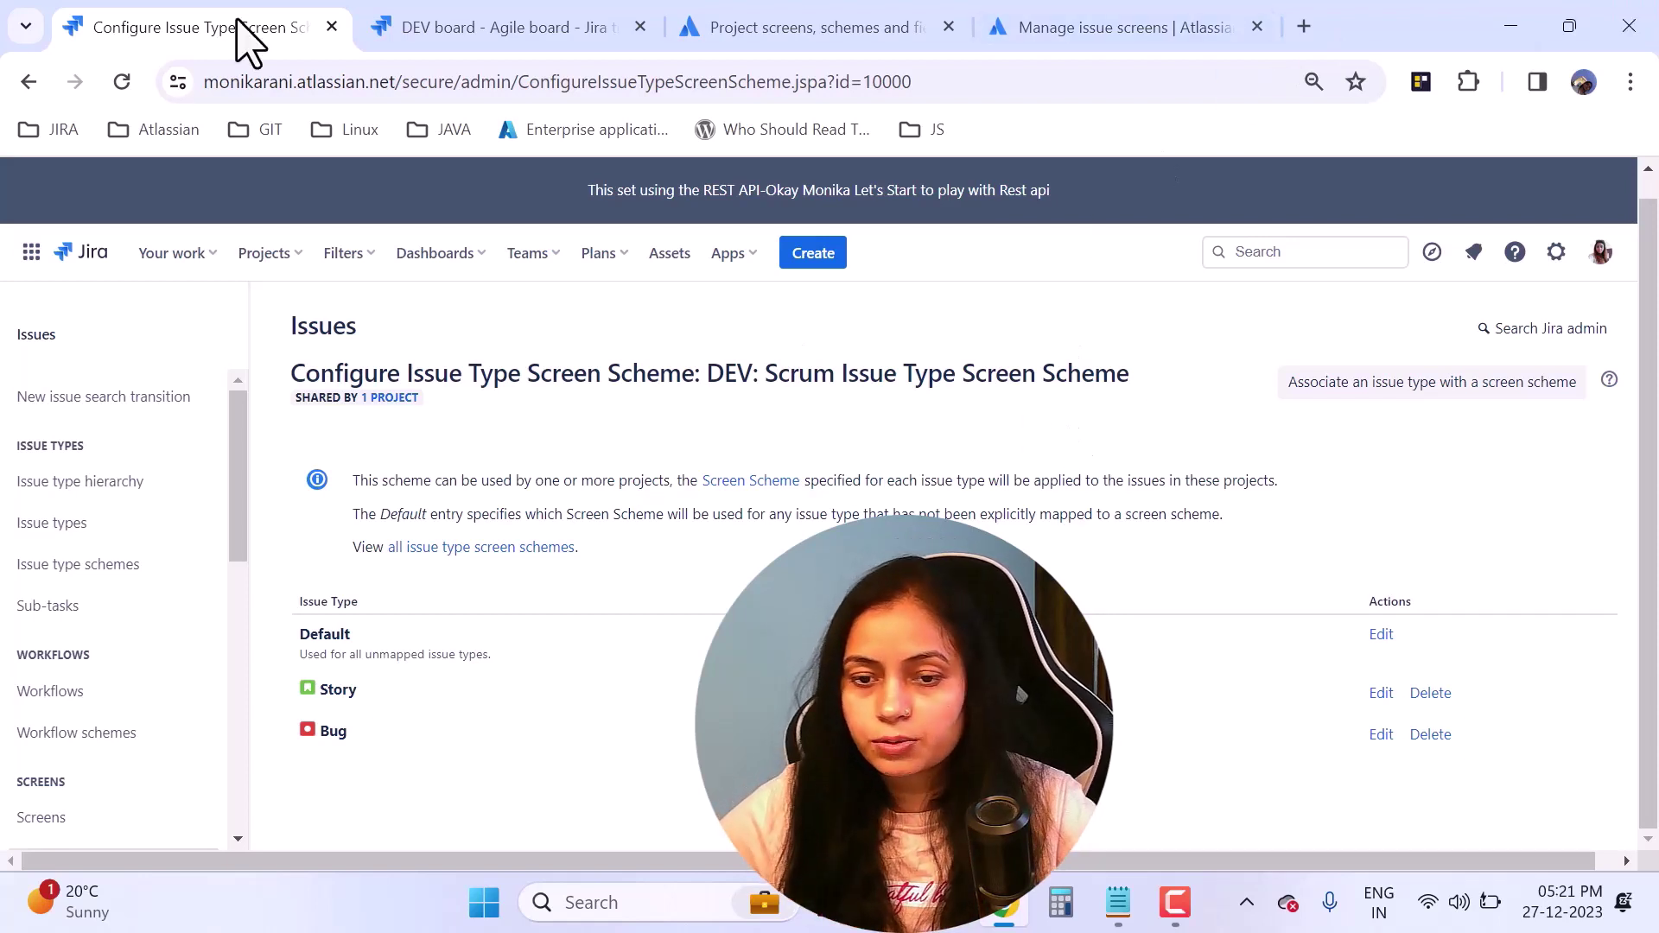
Step: Check the screen schemes listed in the Development project's settings summary
left_click(458, 43)
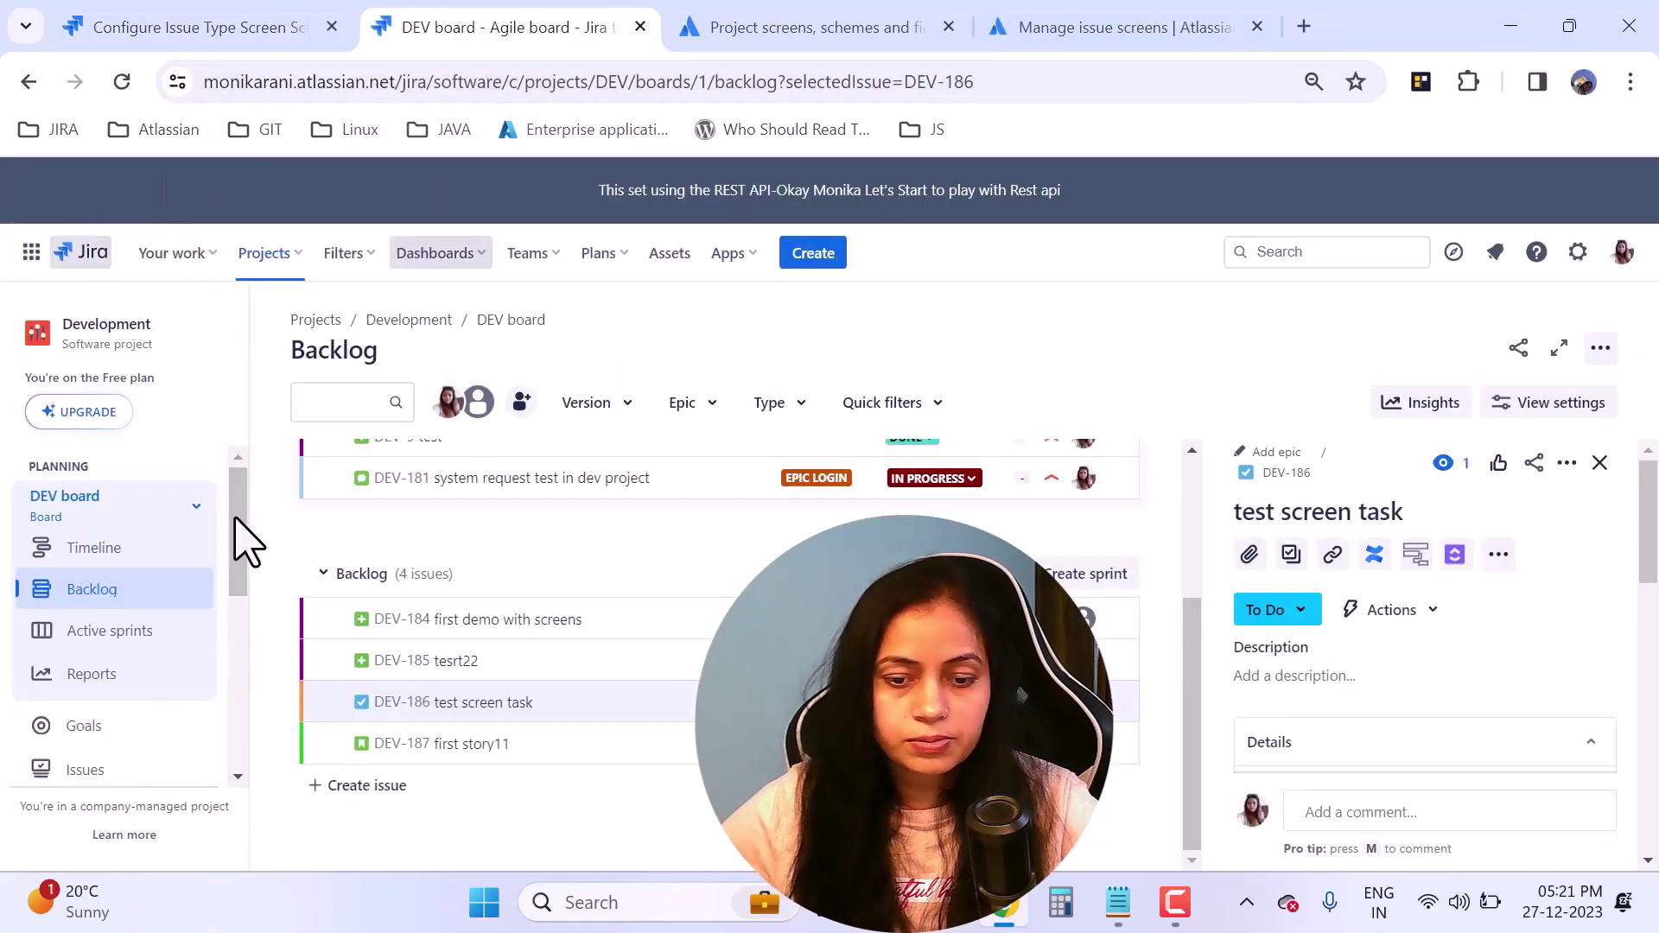
scroll(229, 648, "down", 5)
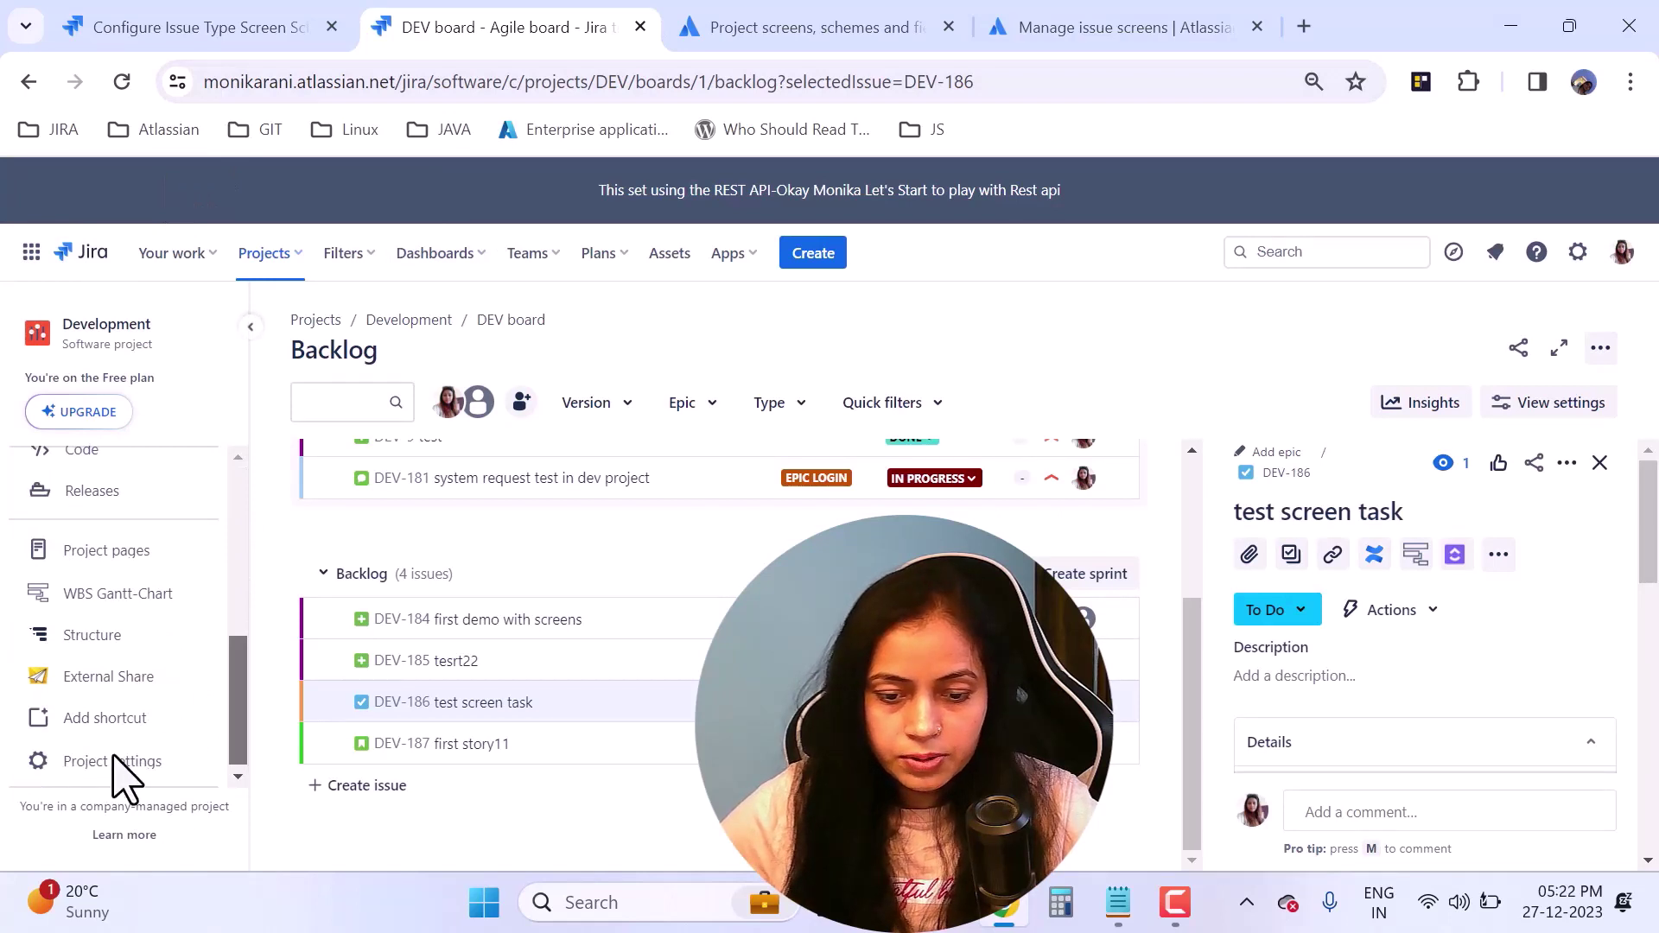
left_click(112, 761)
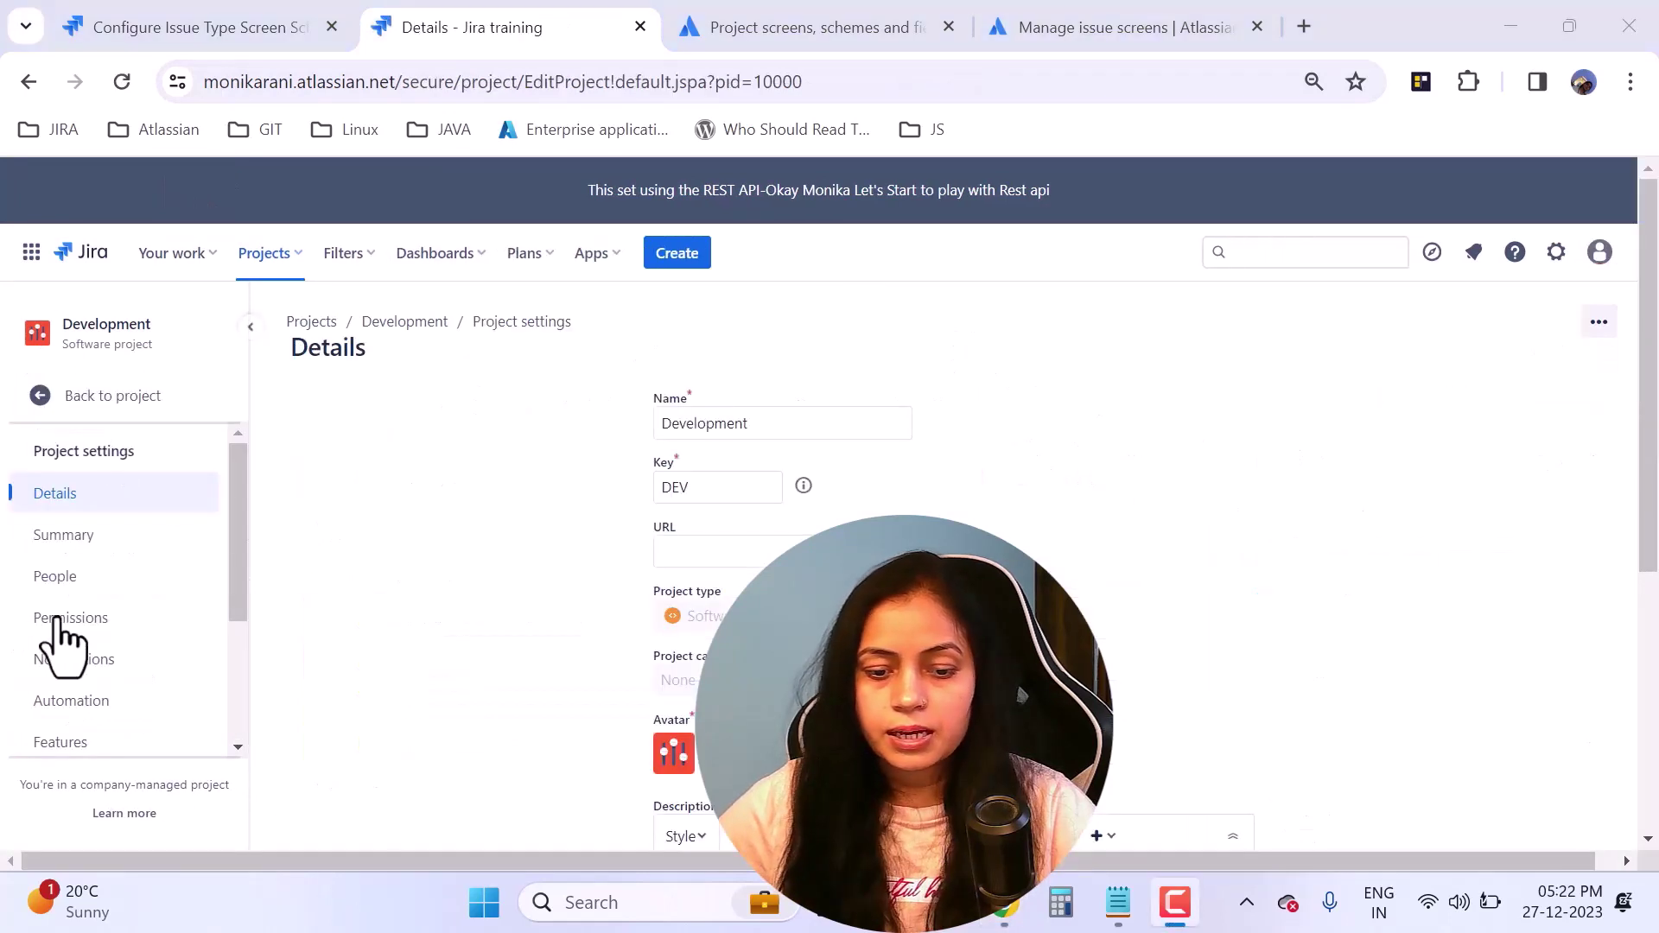
left_click(61, 535)
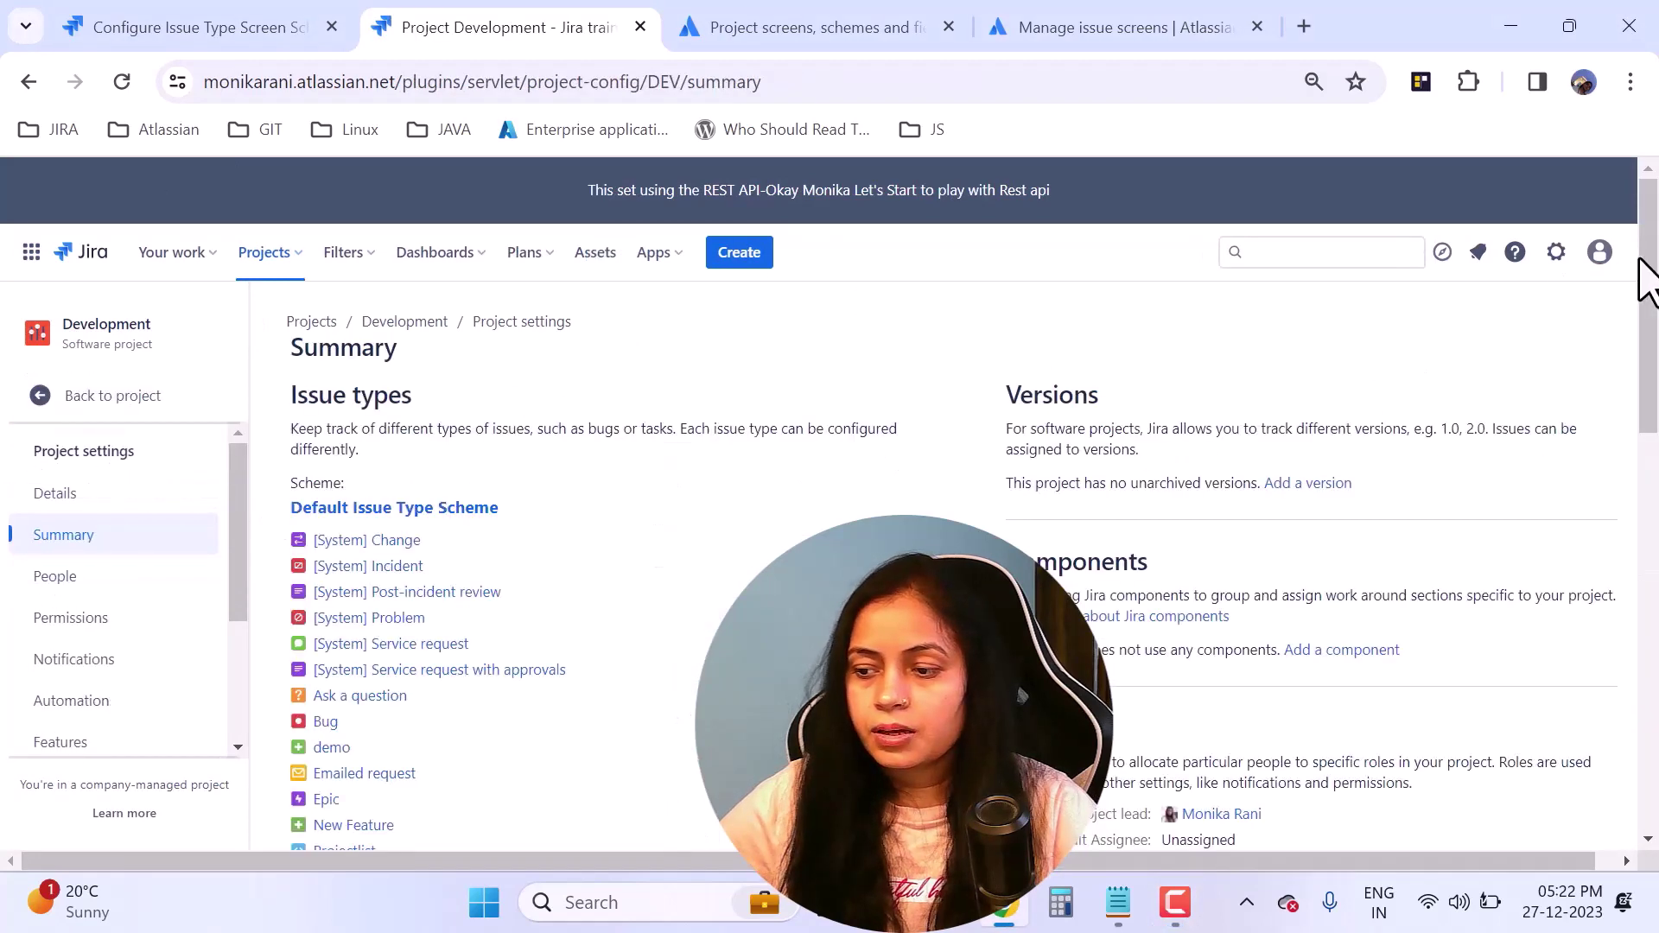
left_click_drag(1644, 278, 1645, 624)
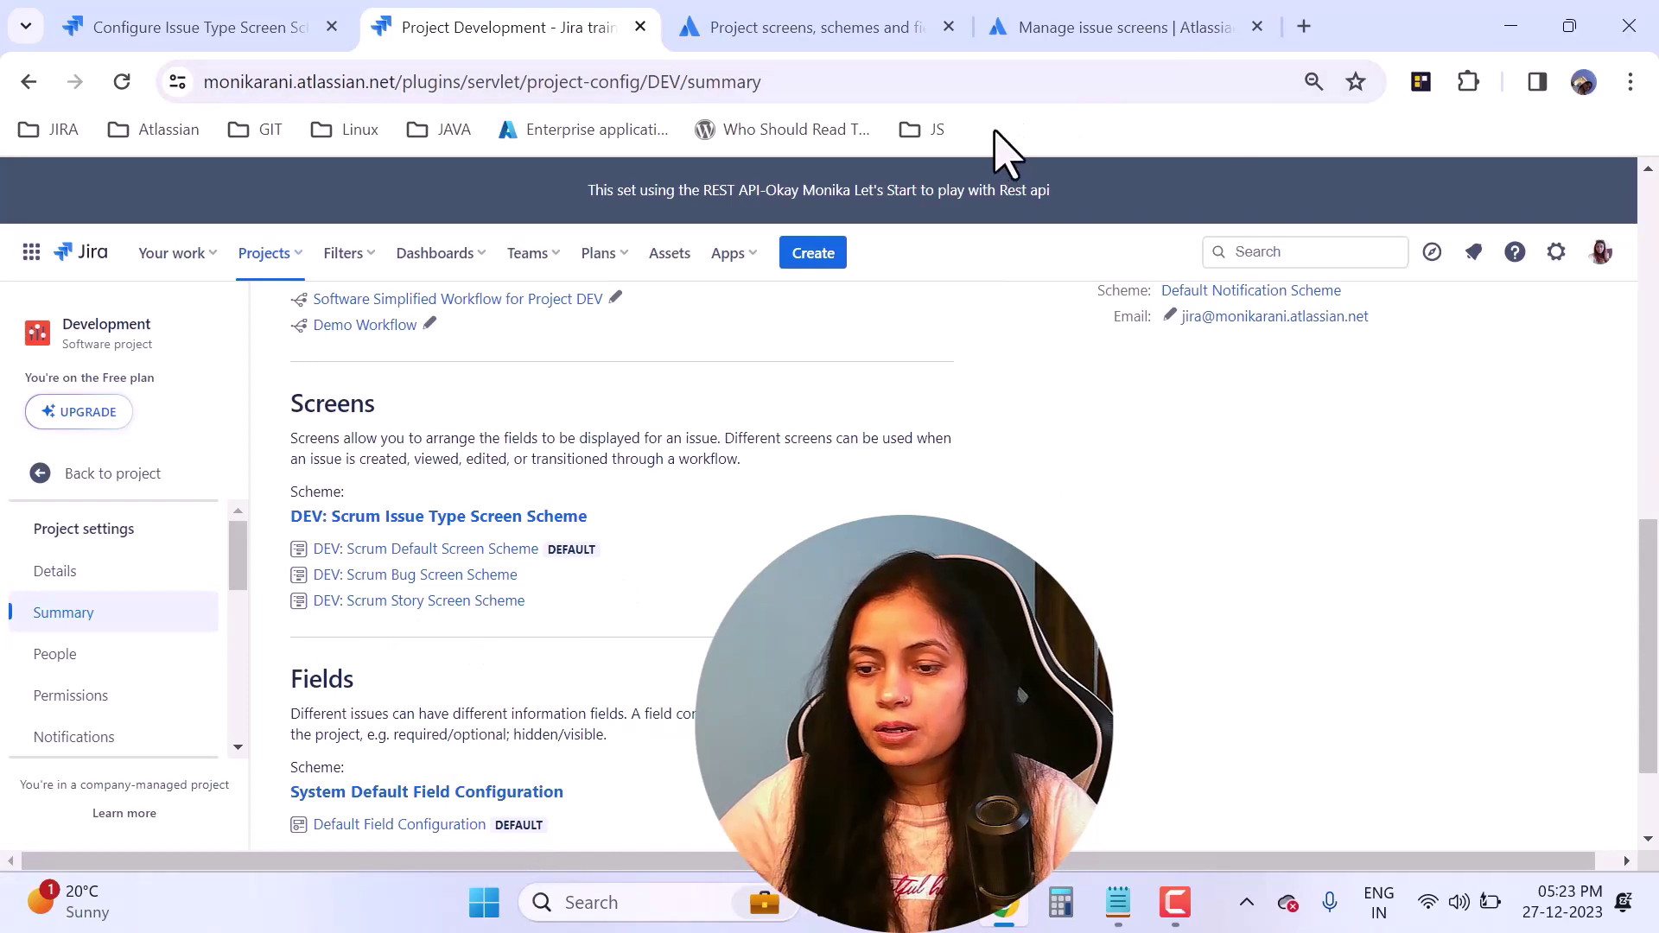
Step: Open the issue creation form for a Story in Development (DEV) and examine which fields it offers
left_click(813, 272)
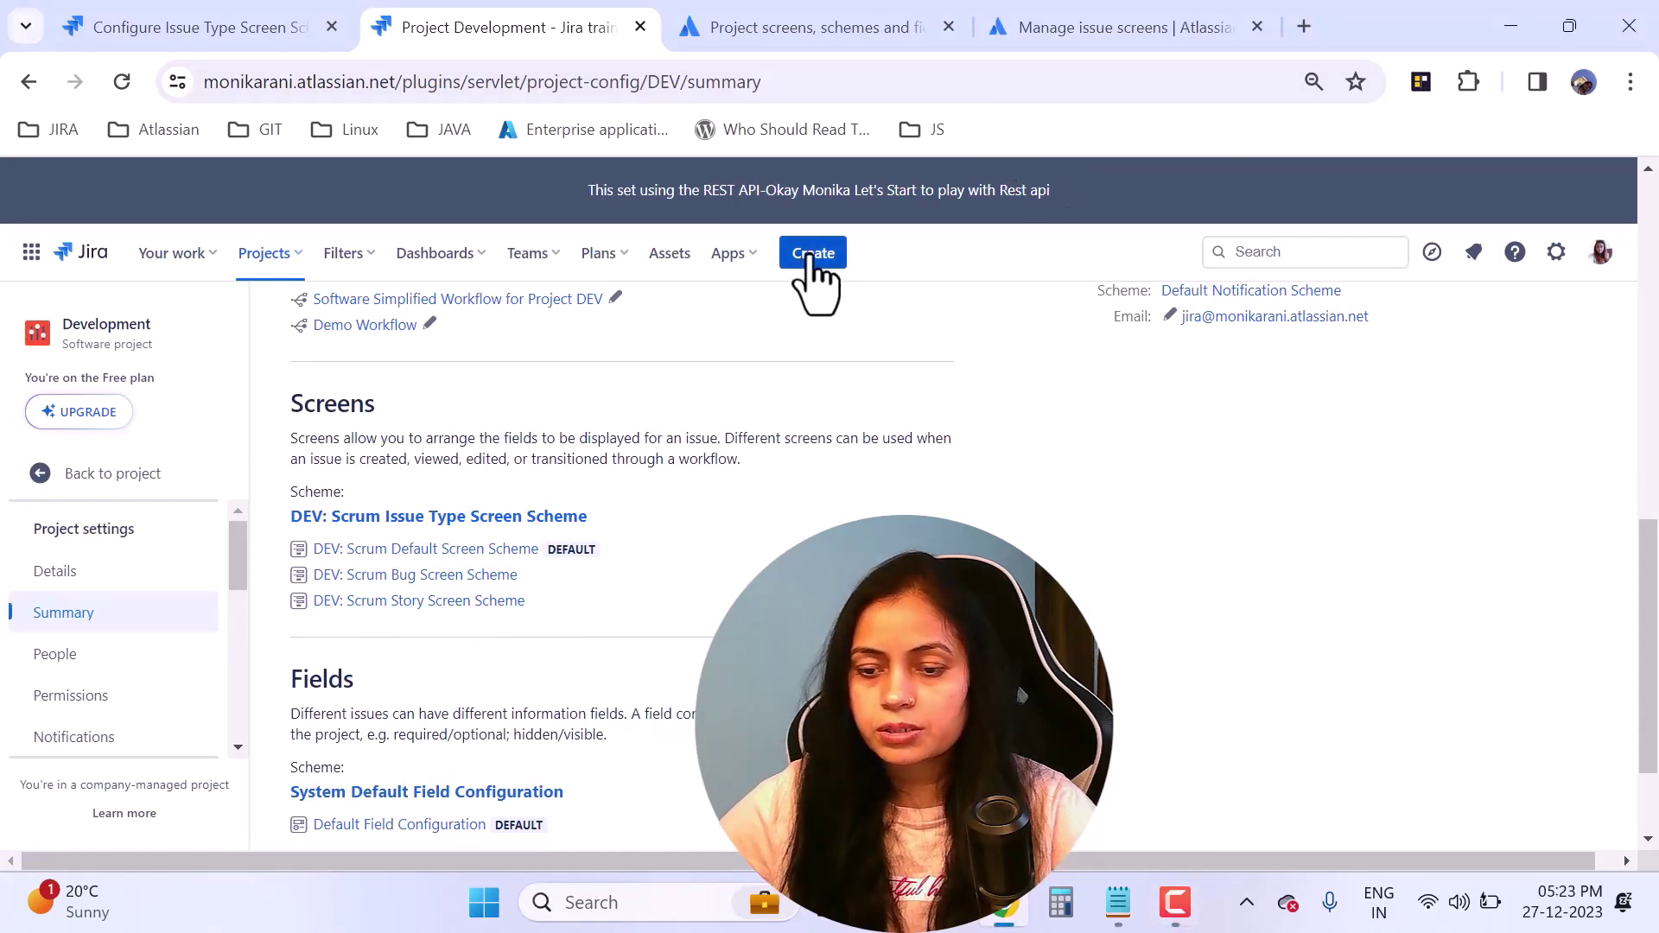
left_click(812, 260)
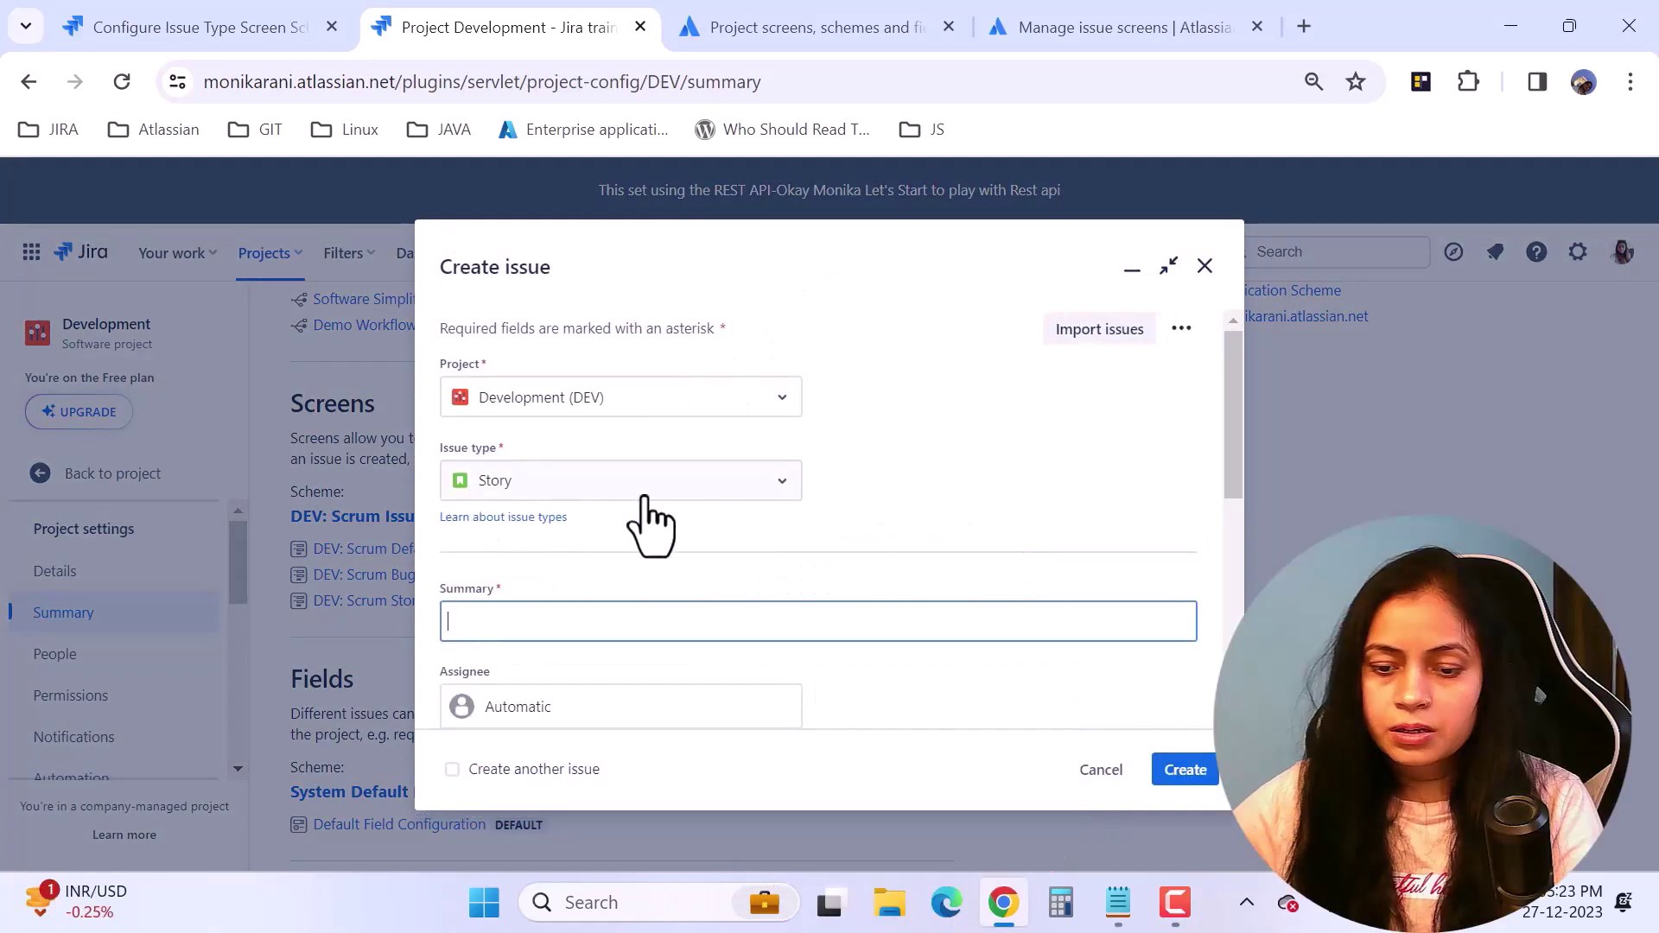
scroll(635, 570, "down", 2)
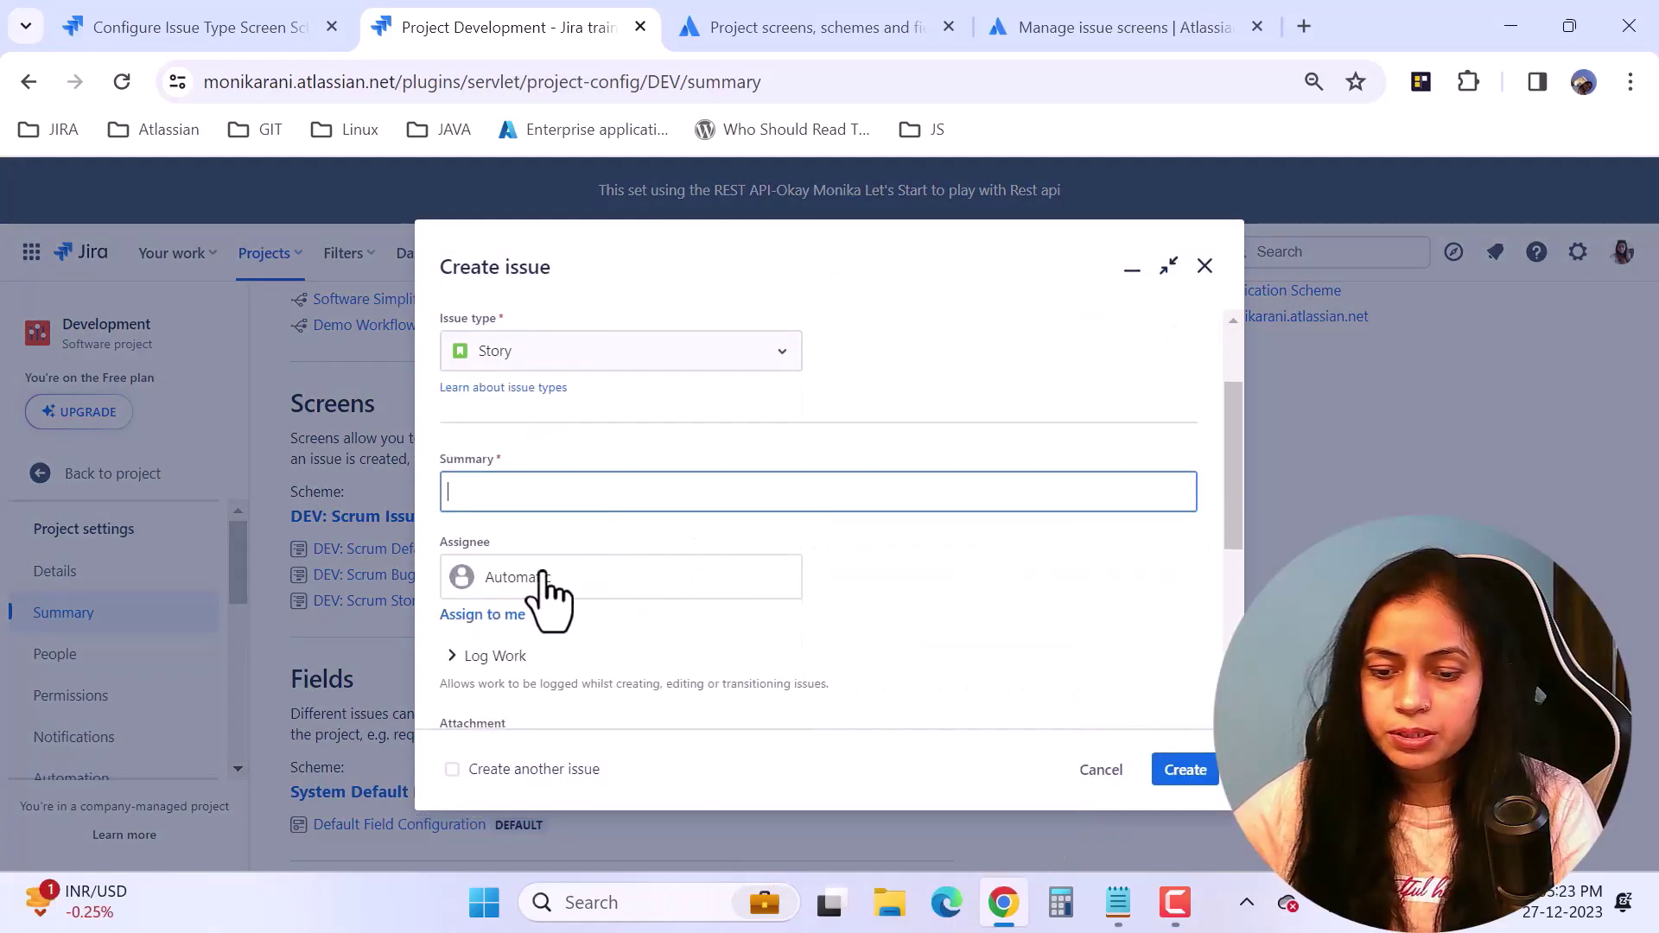
scroll(830, 665, "down", 4)
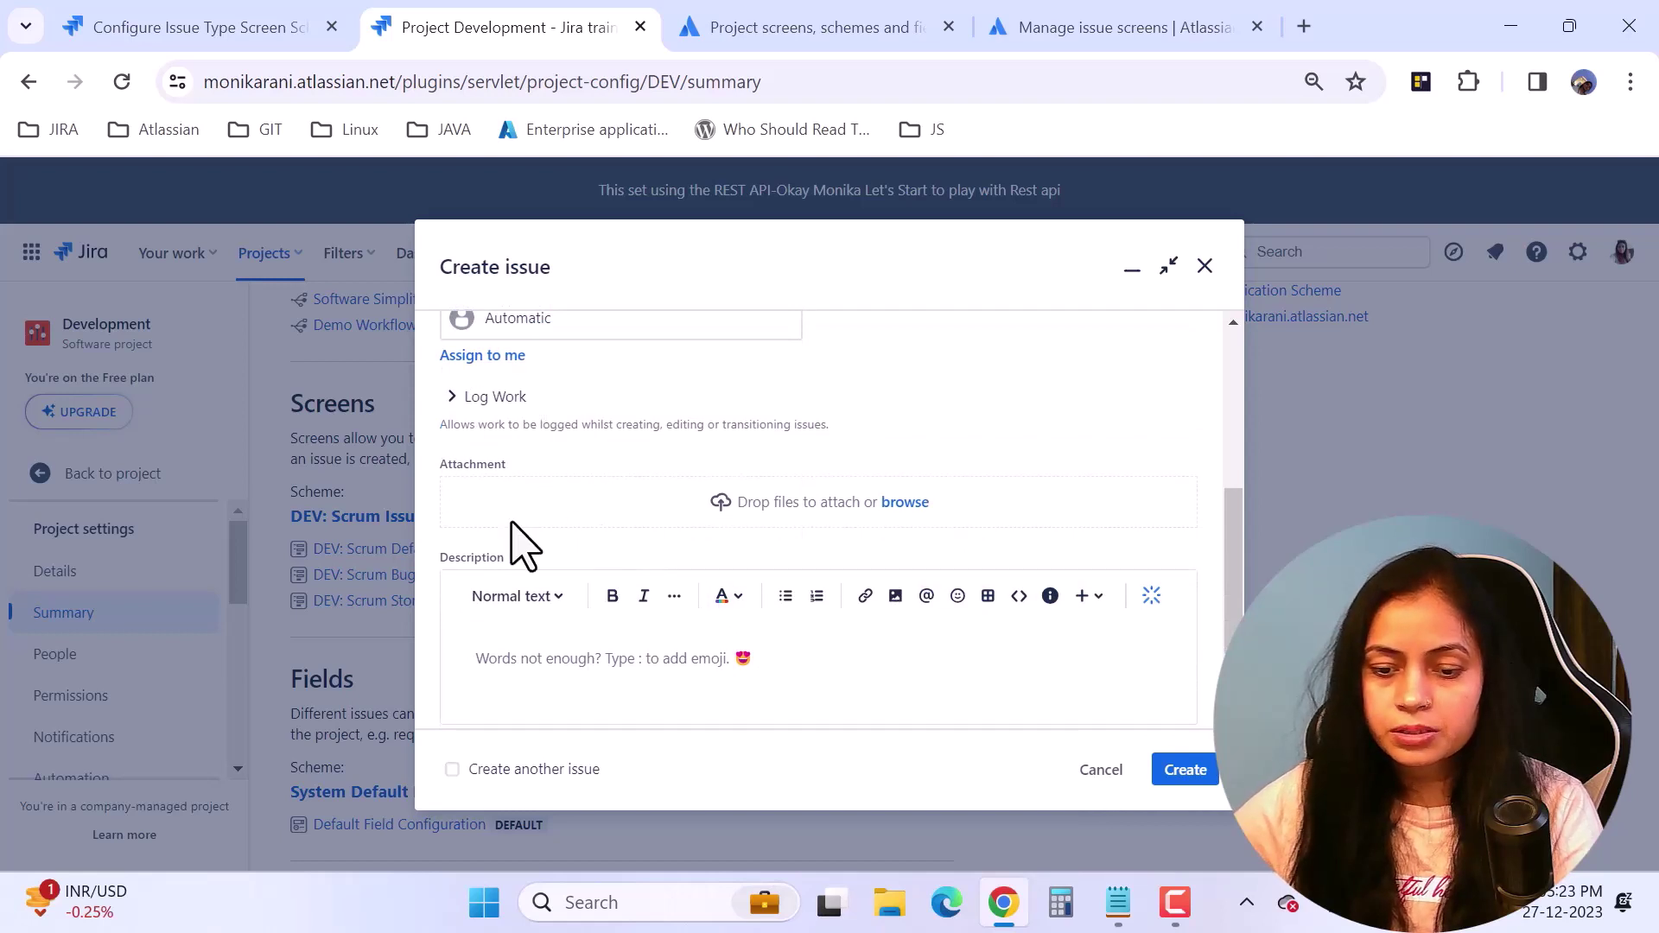
scroll(689, 531, "down", 2)
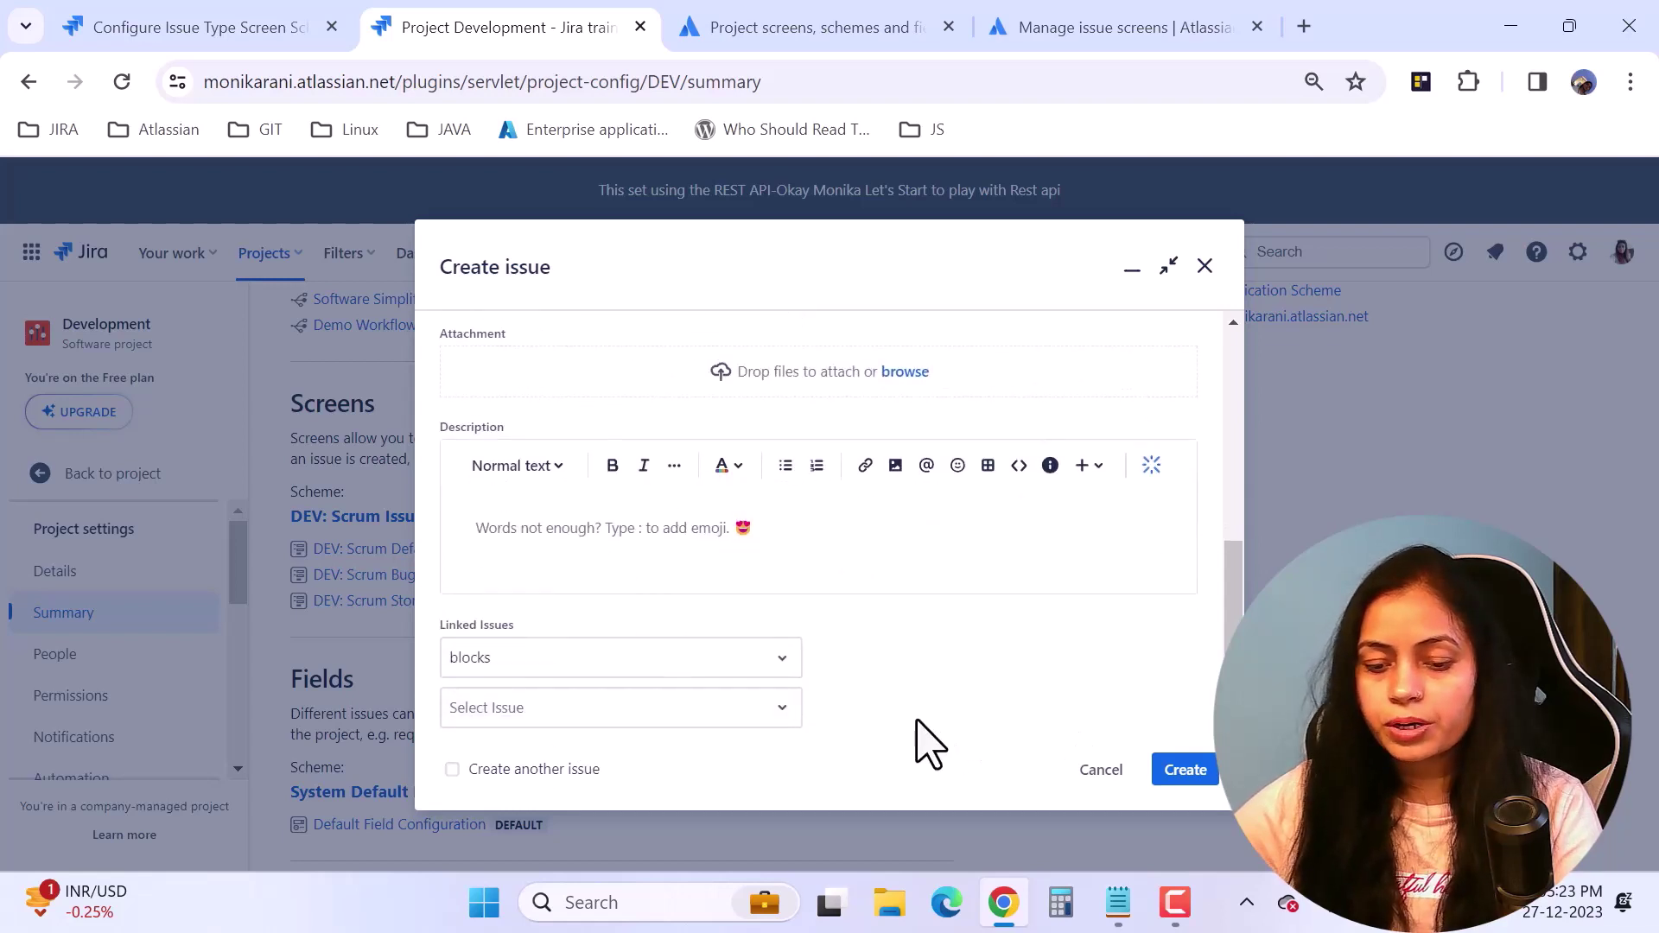
scroll(945, 702, "up", 8)
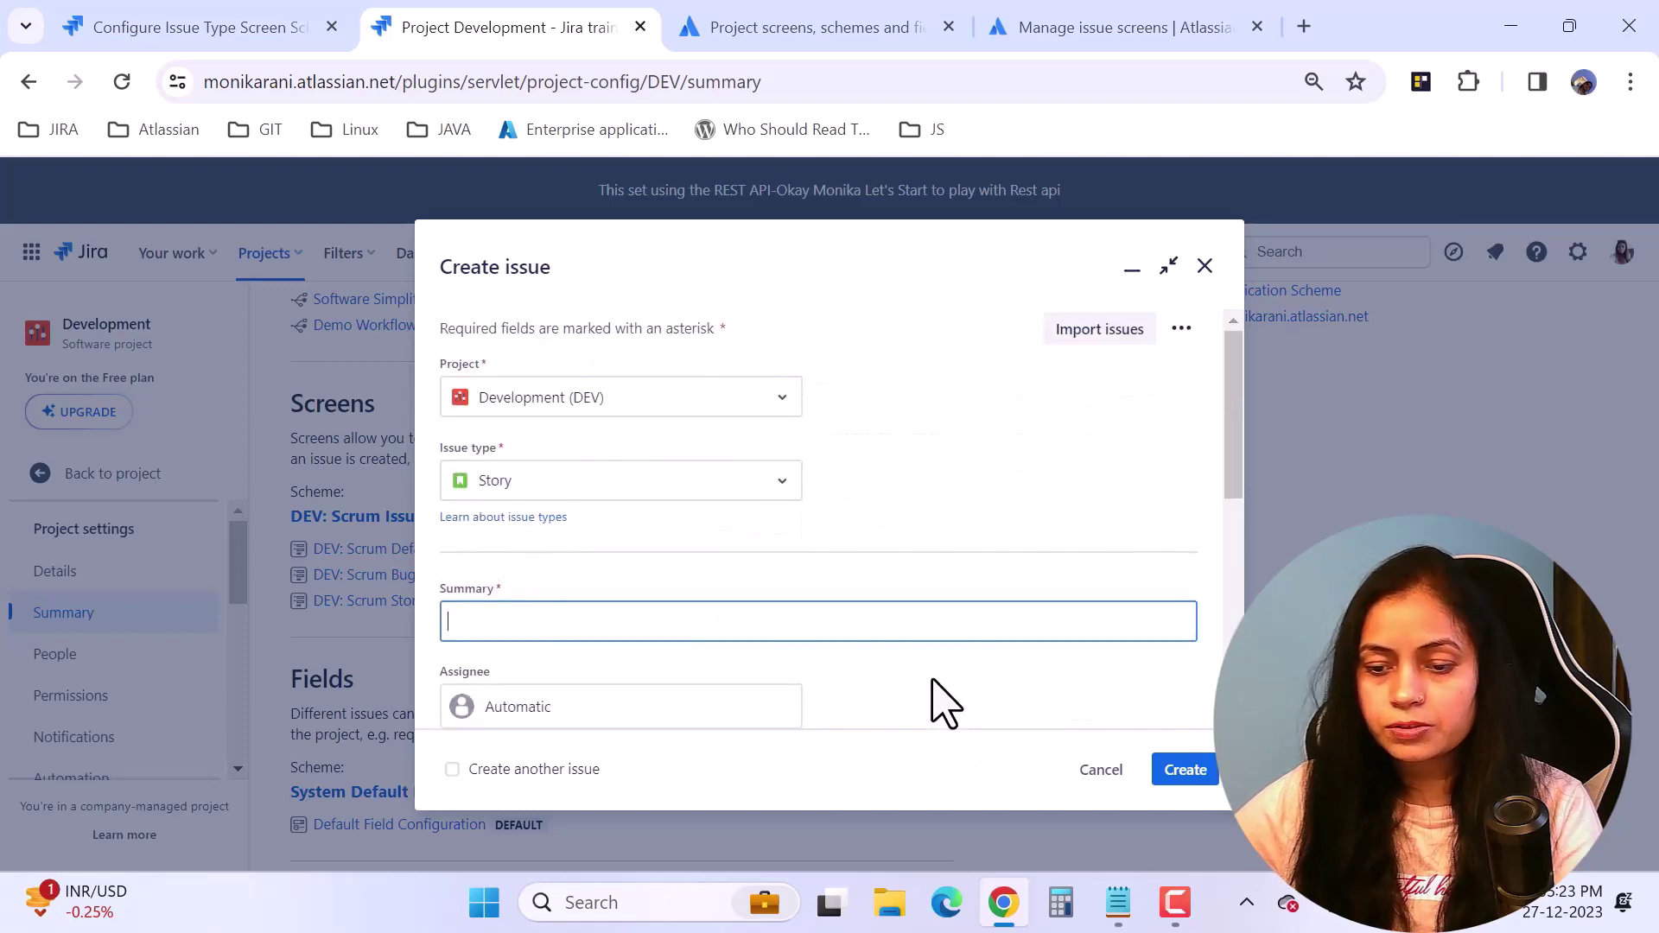
scroll(945, 702, "down", 8)
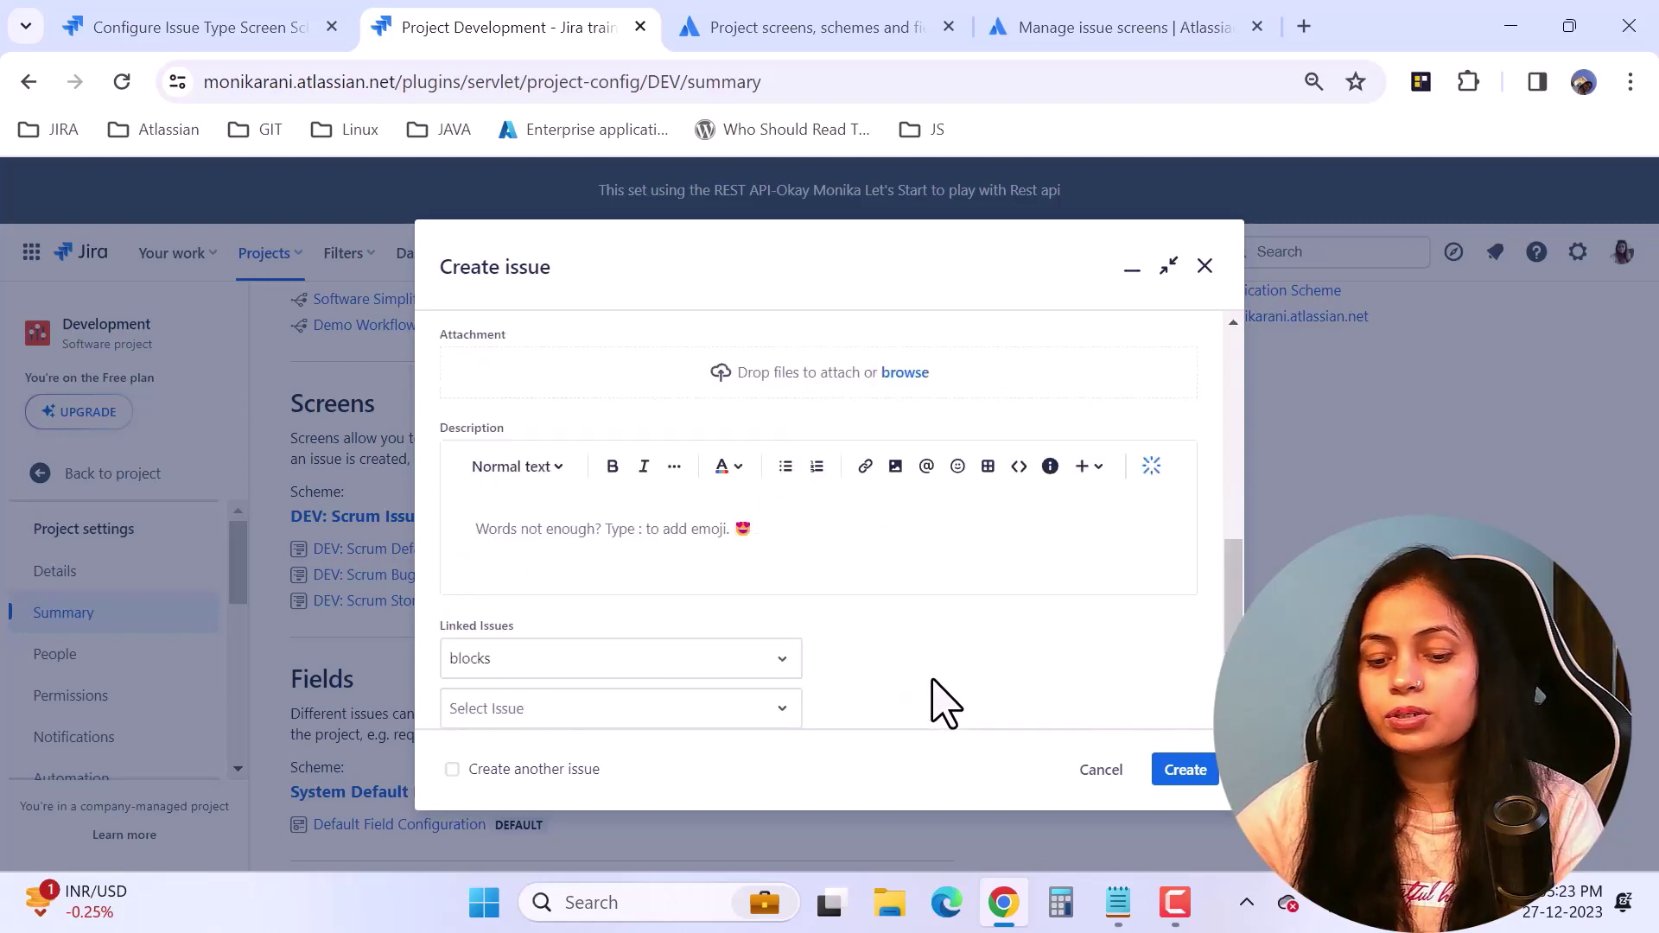
scroll(944, 702, "up", 2)
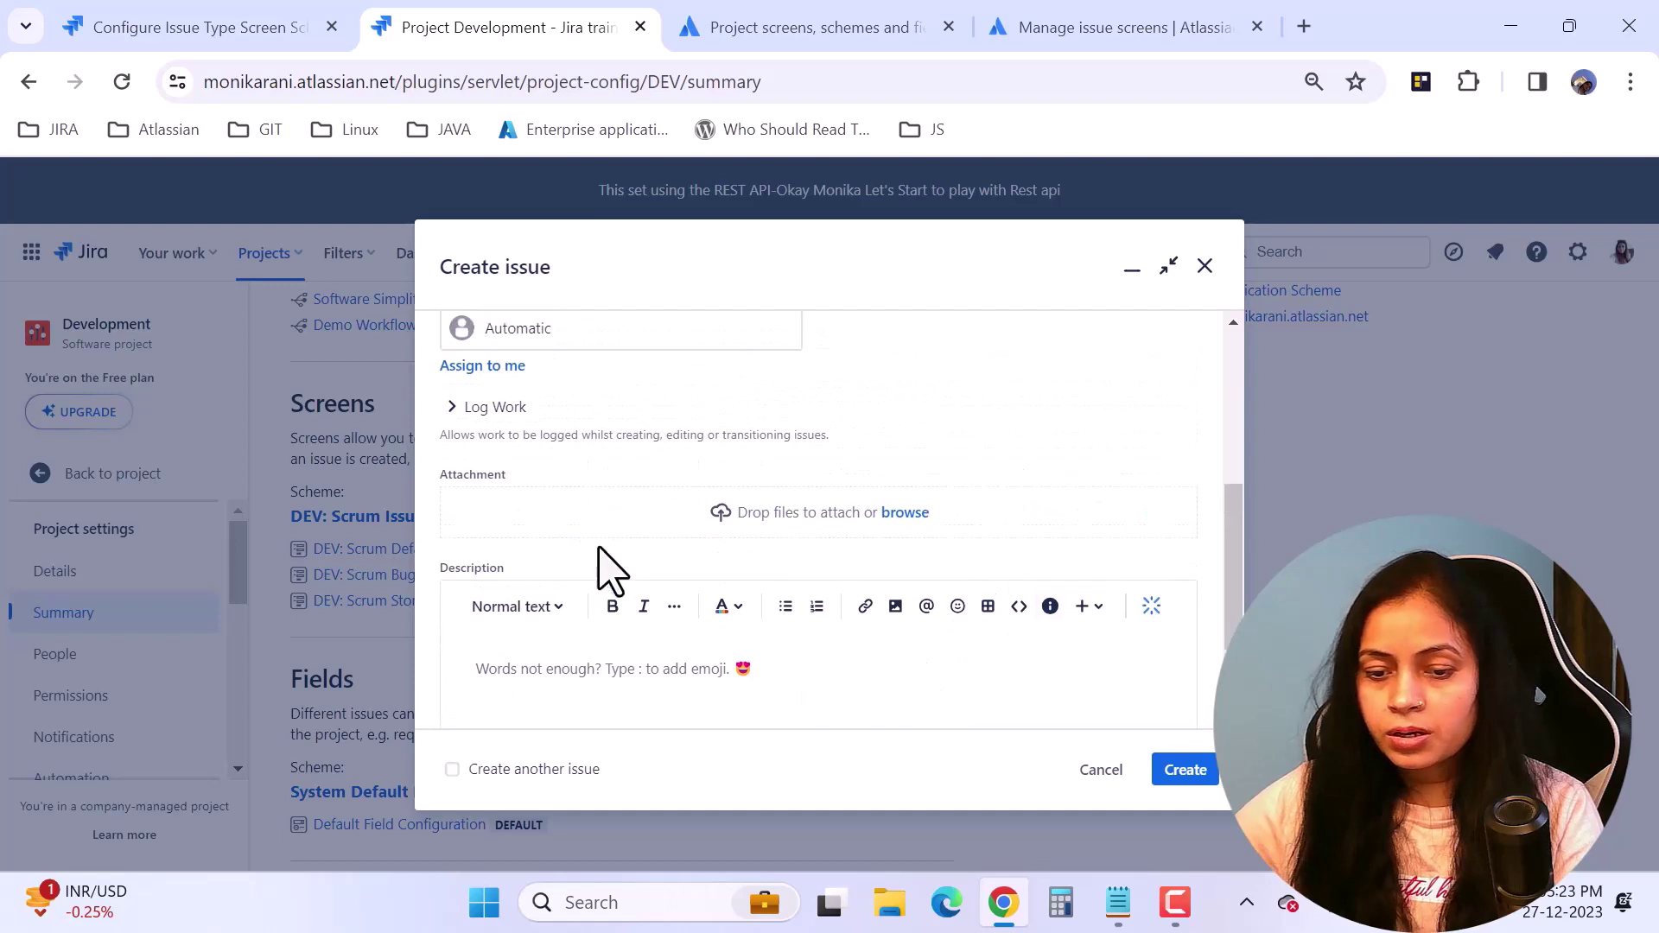
Step: Create the story with the summary "testing story after adding new fields" and open the created issue in a new tab
scroll(605, 571, "up", 4)
left_click(527, 489)
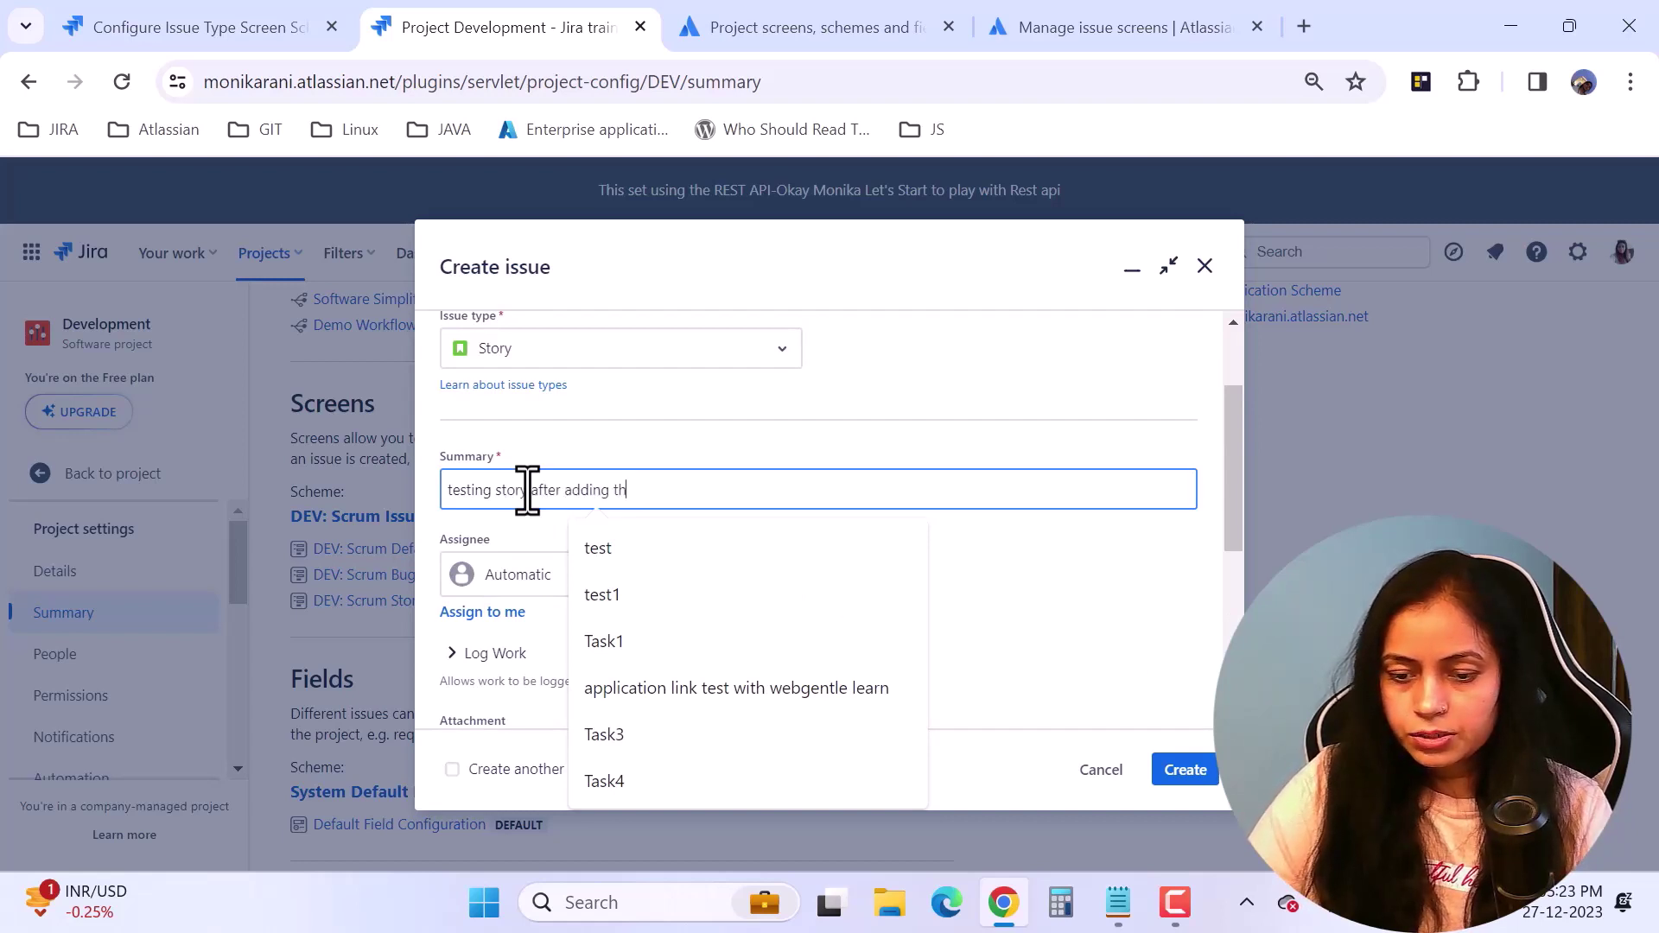
type("n")
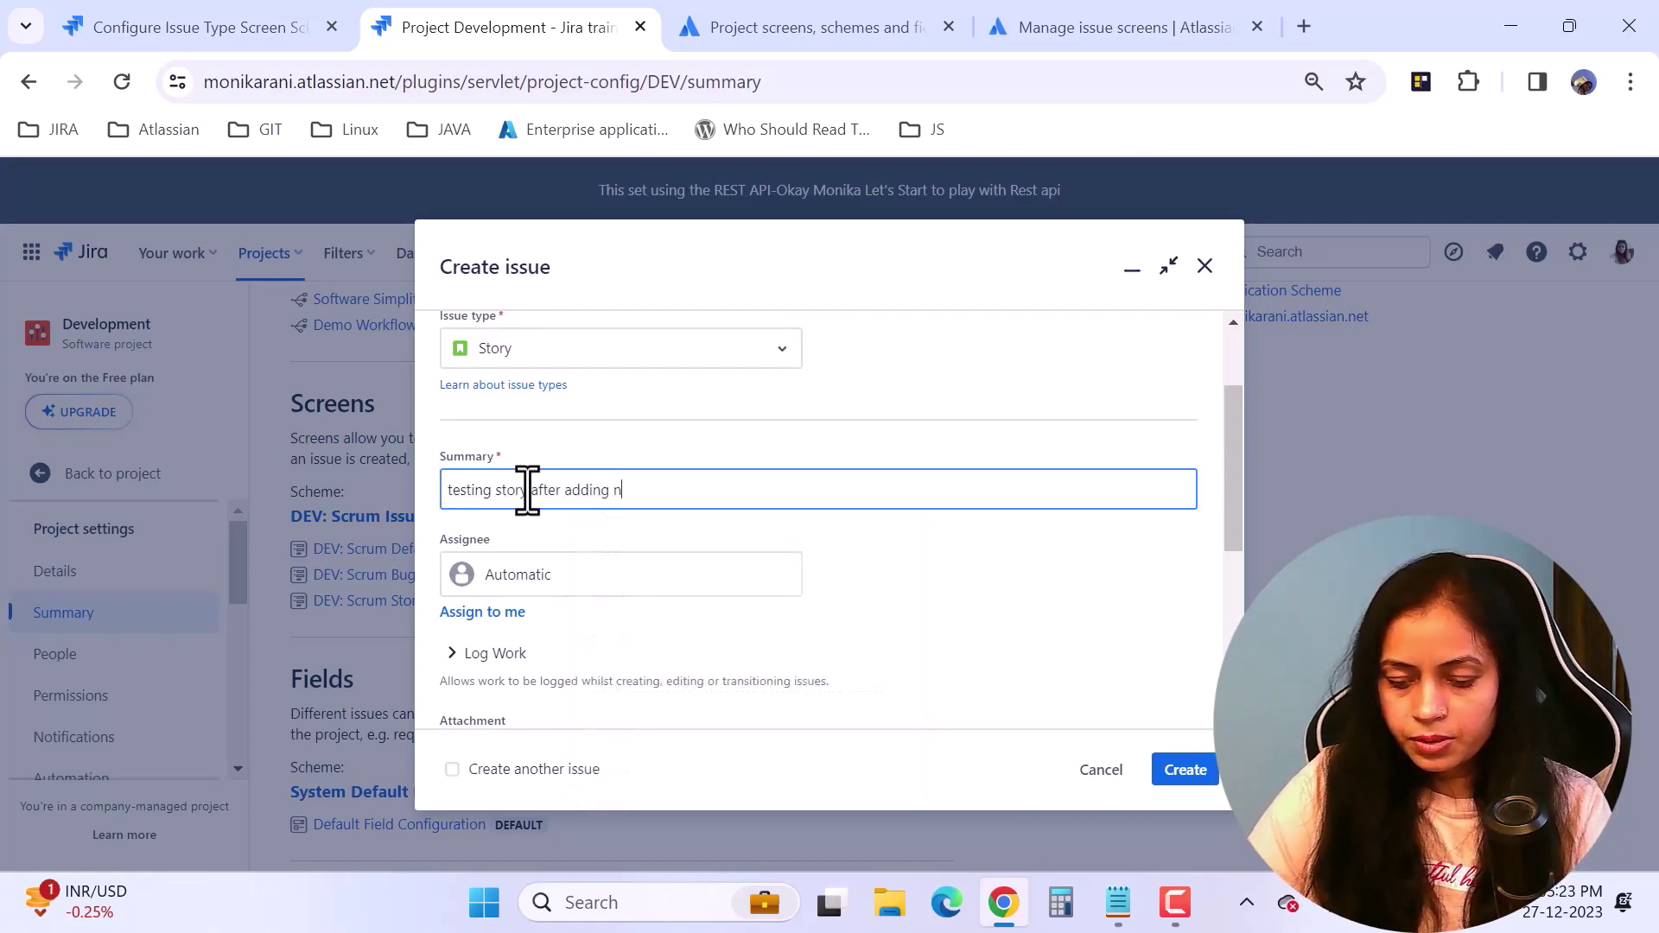
type("ew fields")
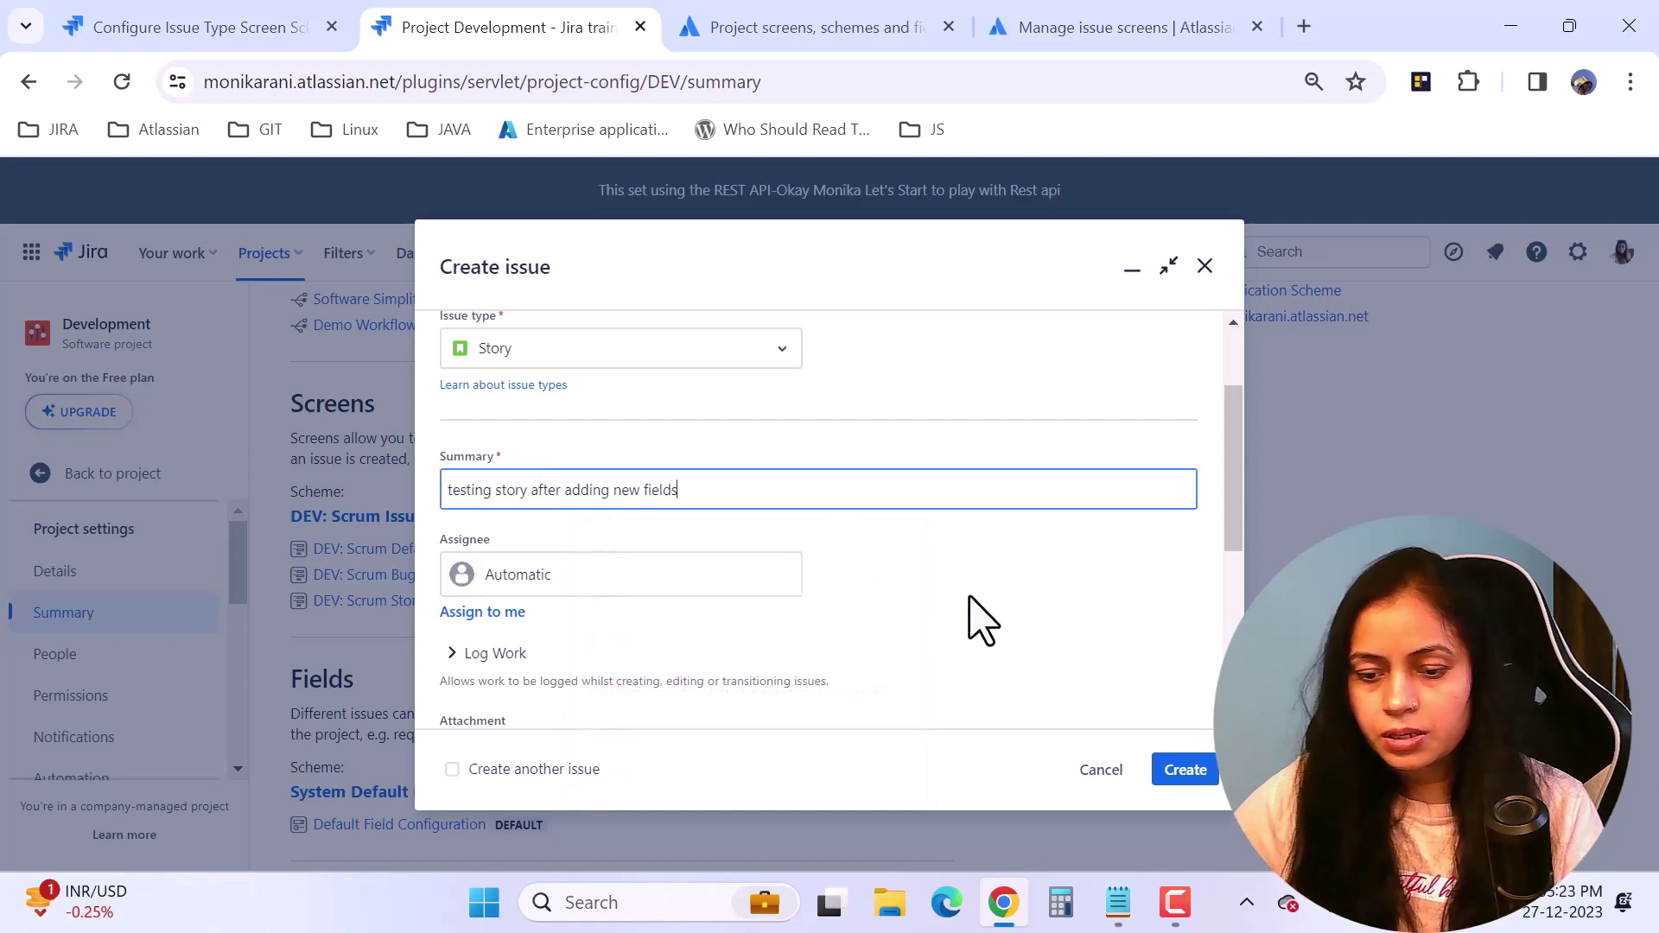
left_click(982, 620)
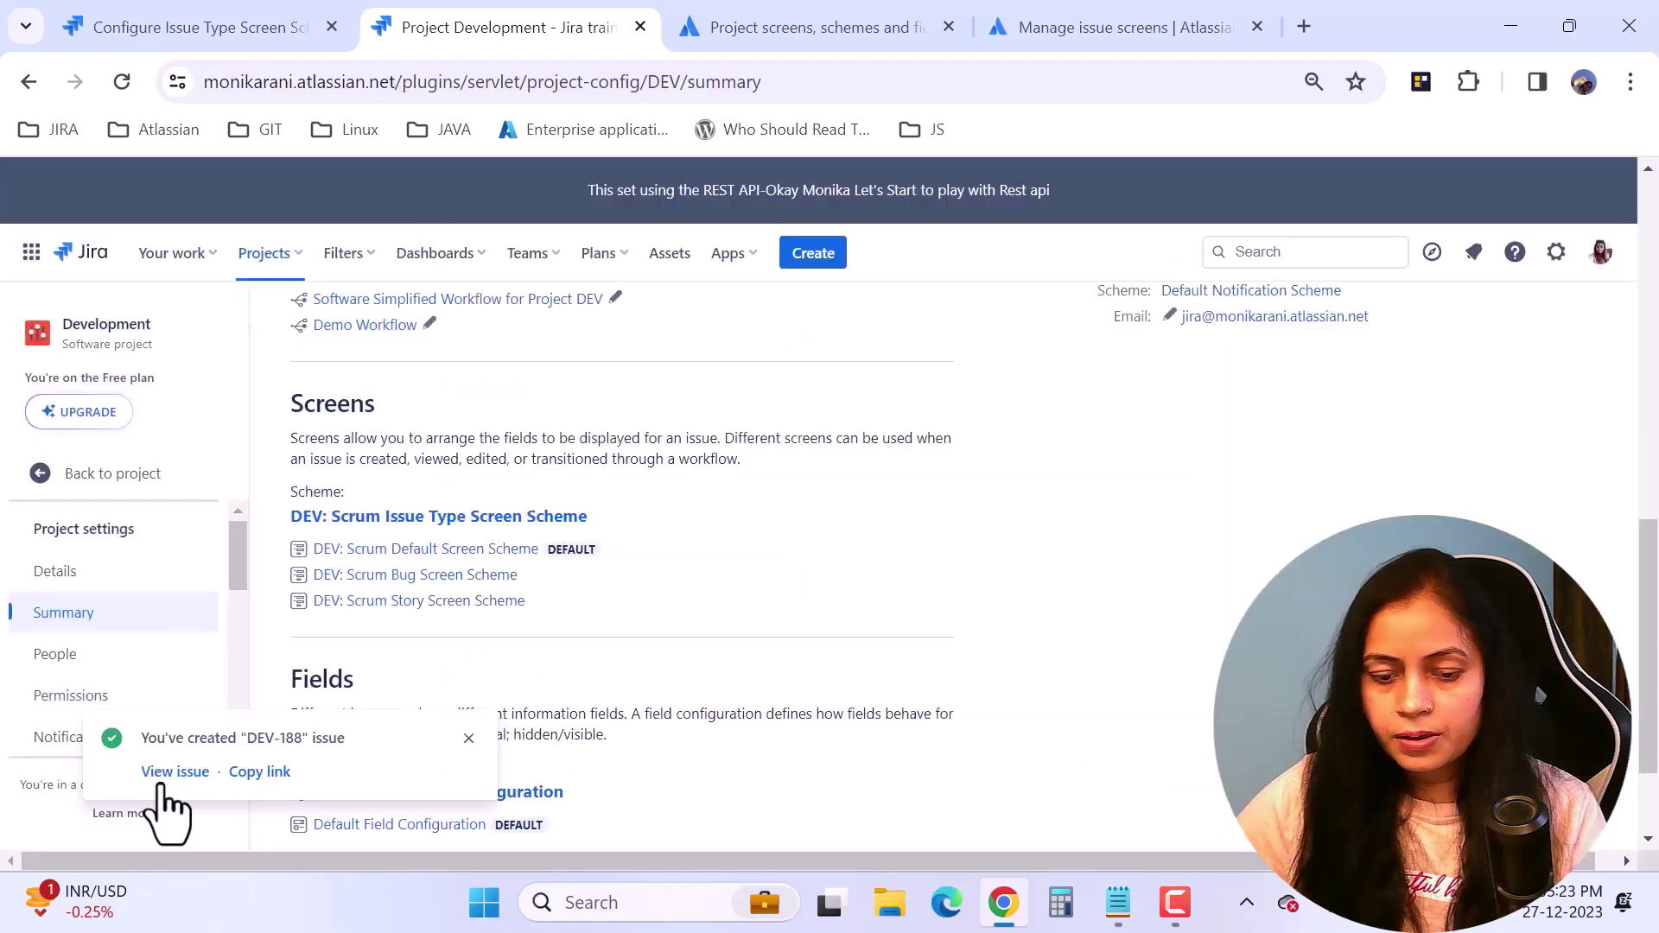
middle_click(169, 772)
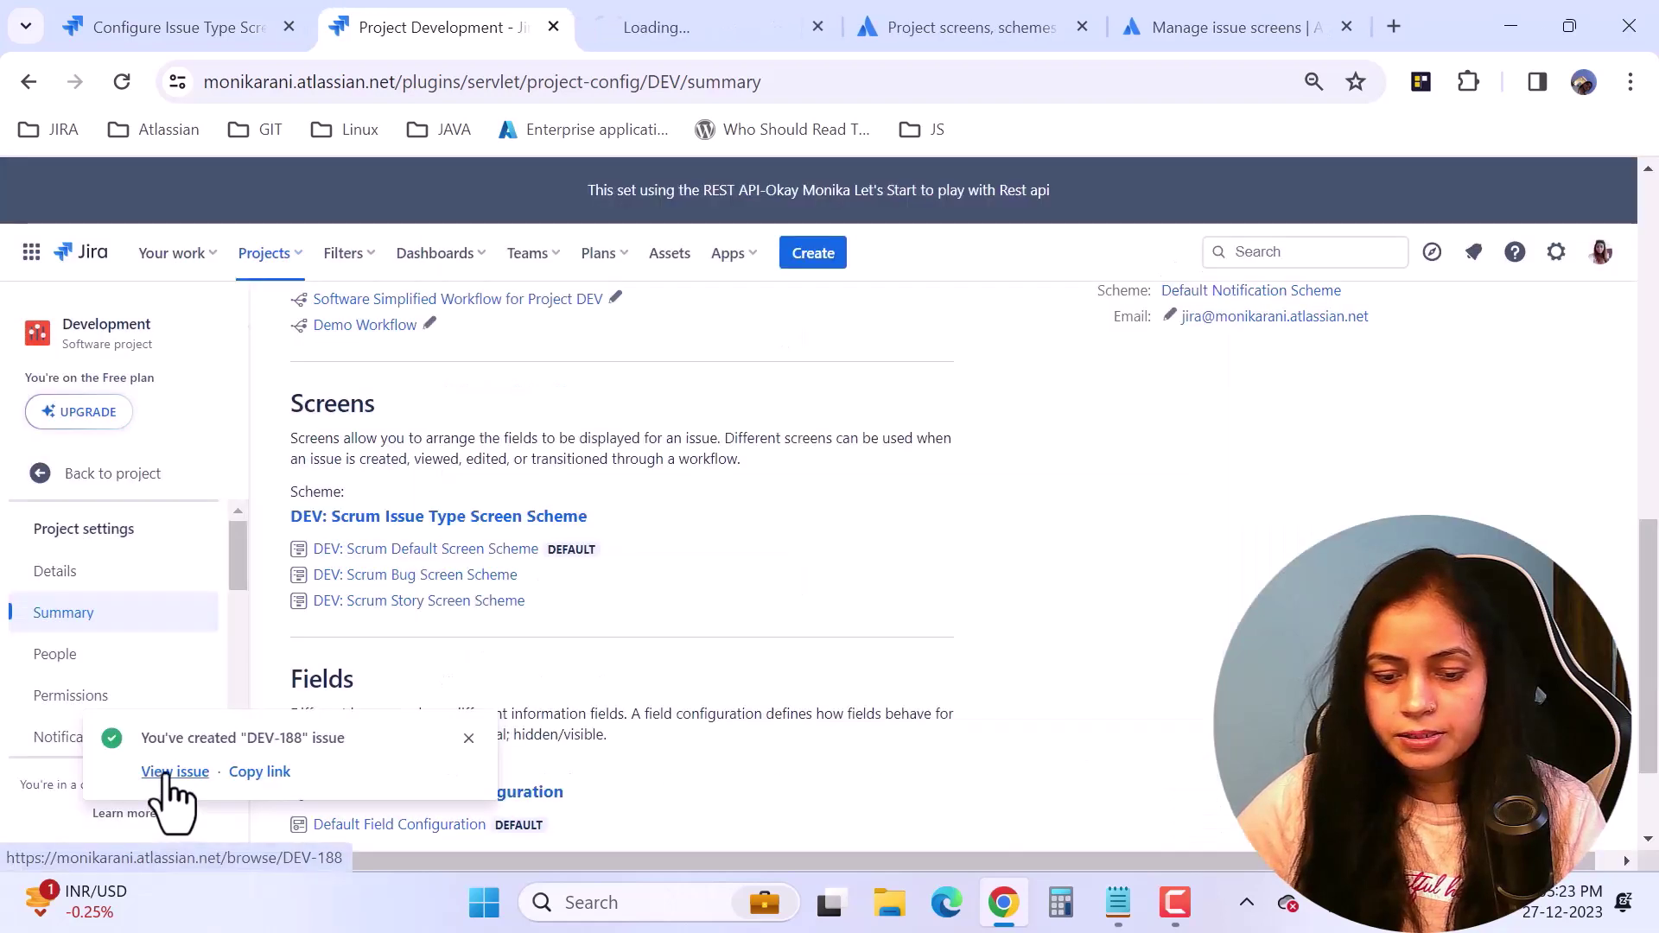
left_click(704, 29)
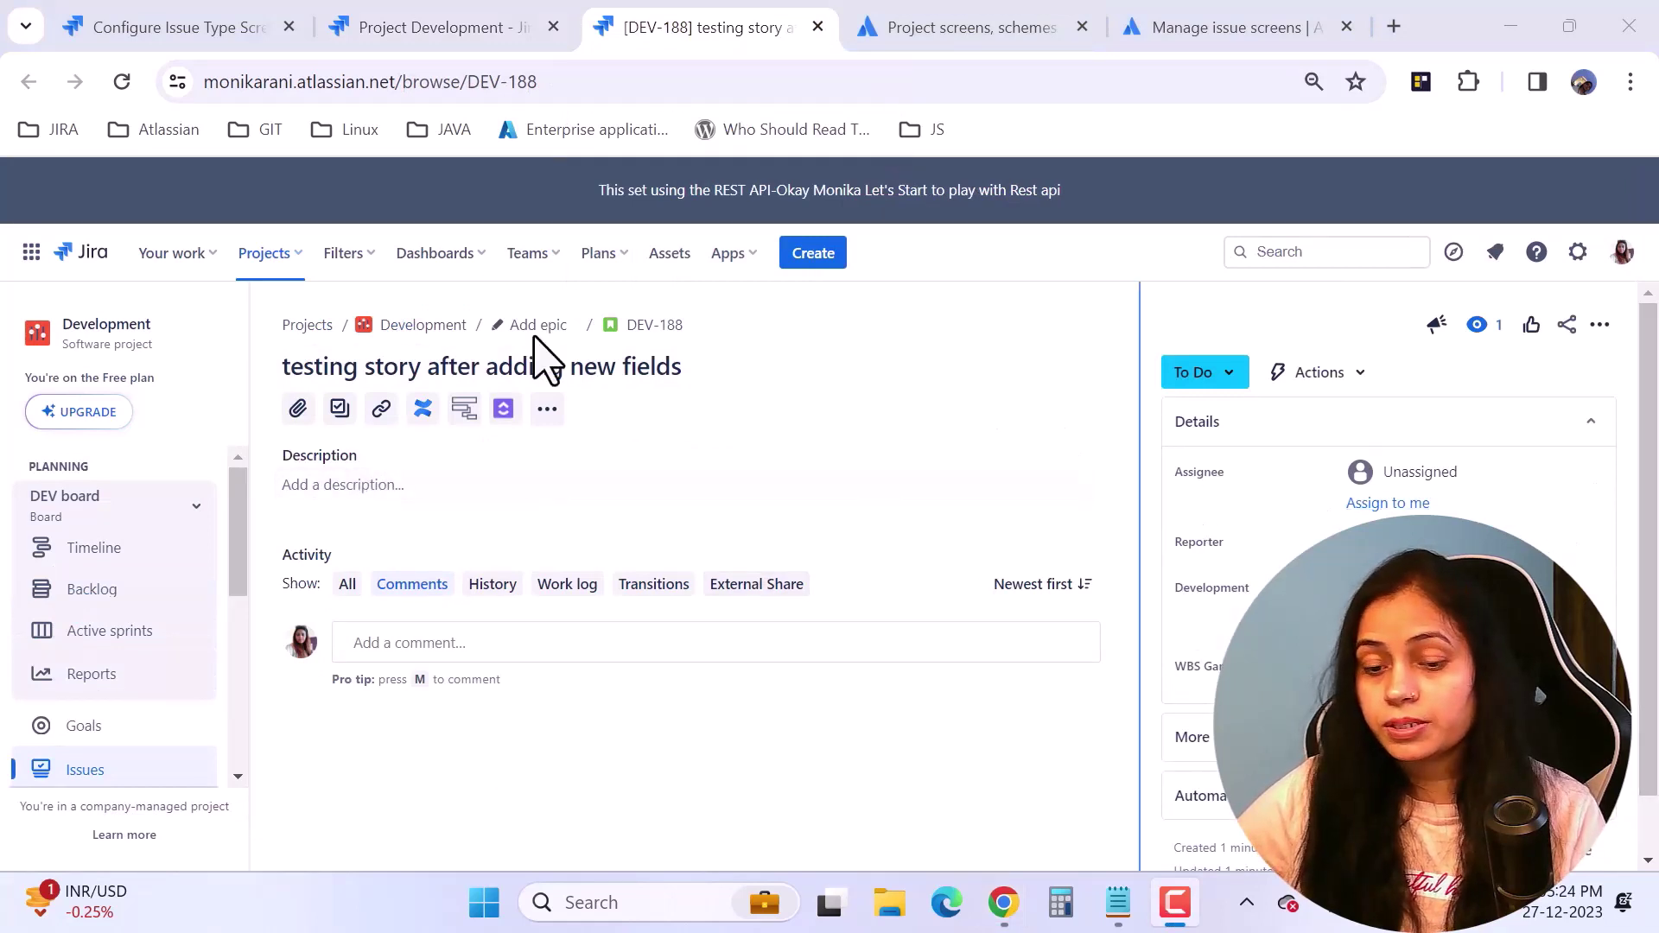
Step: Start a new issue in Development (DEV) and review the fields offered for the Story issue type
left_click(813, 253)
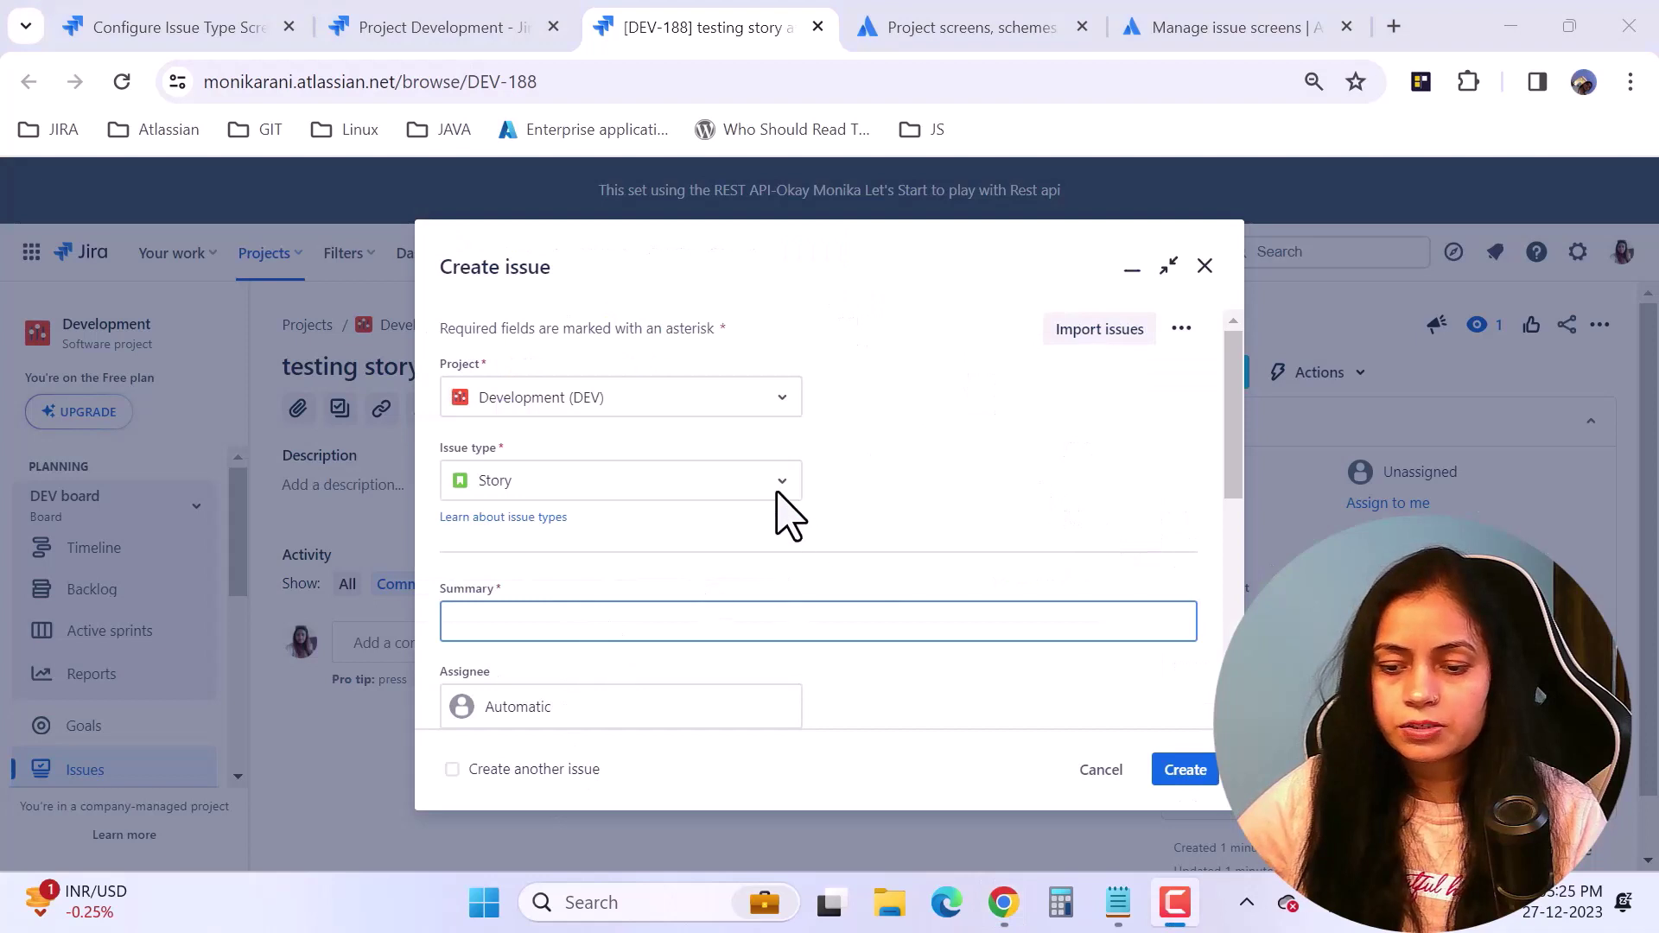
scroll(786, 643, "down", 5)
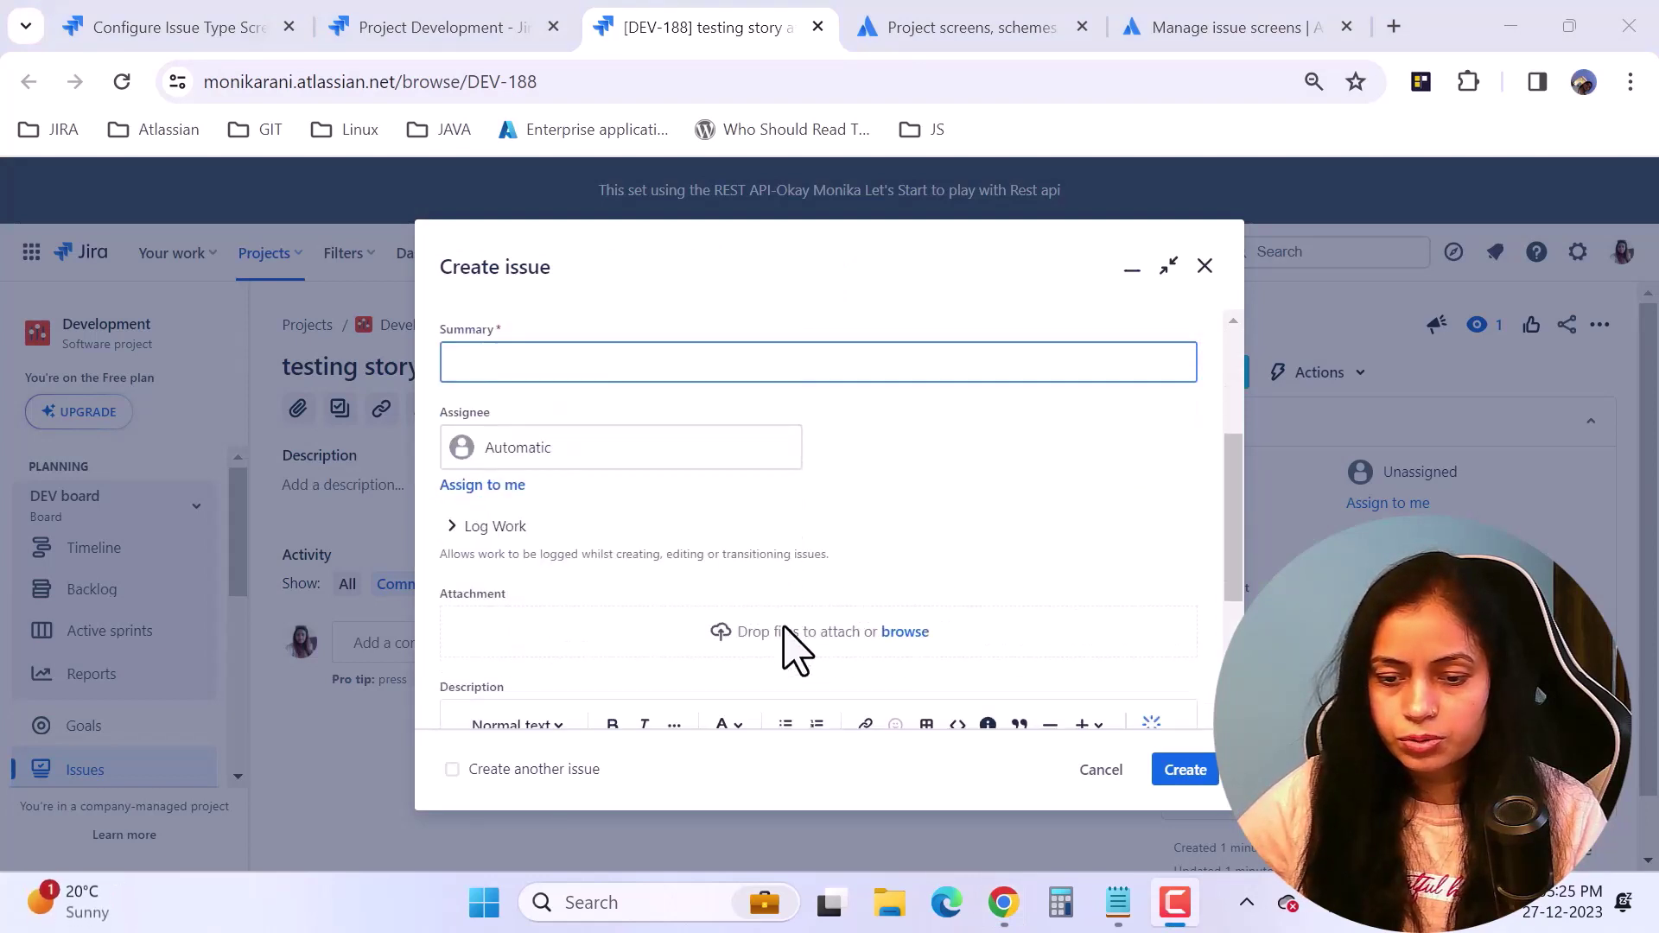
scroll(782, 630, "up", 5)
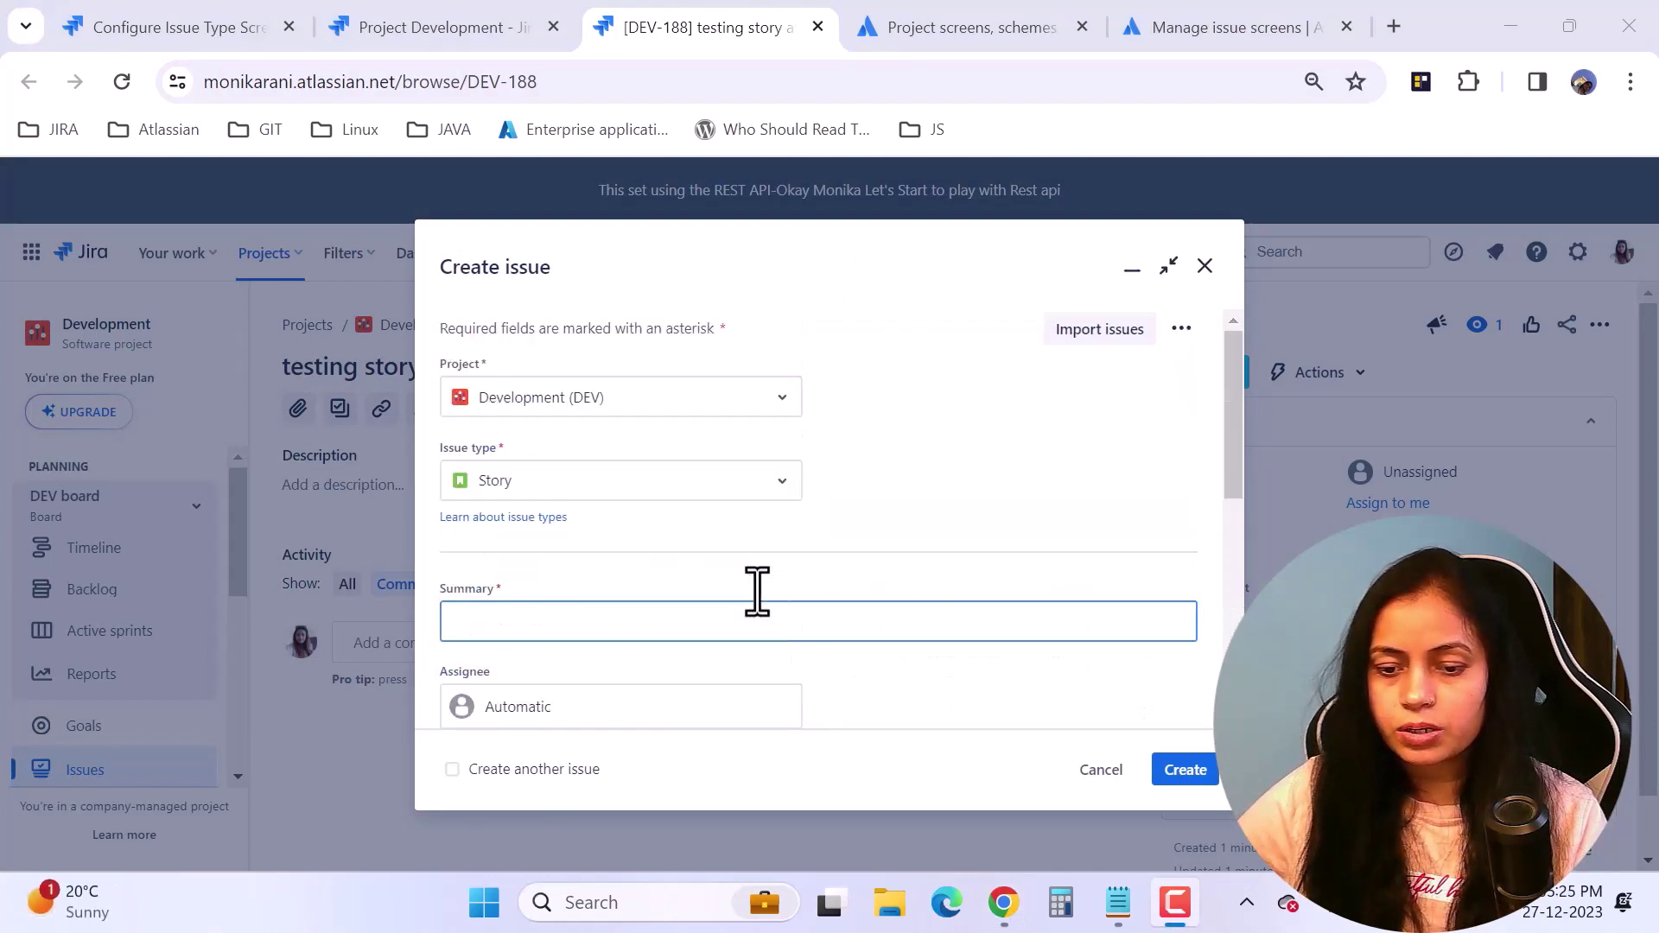
Step: Switch the issue type to Task in the creation form and examine which fields it offers compared with Story
left_click(782, 483)
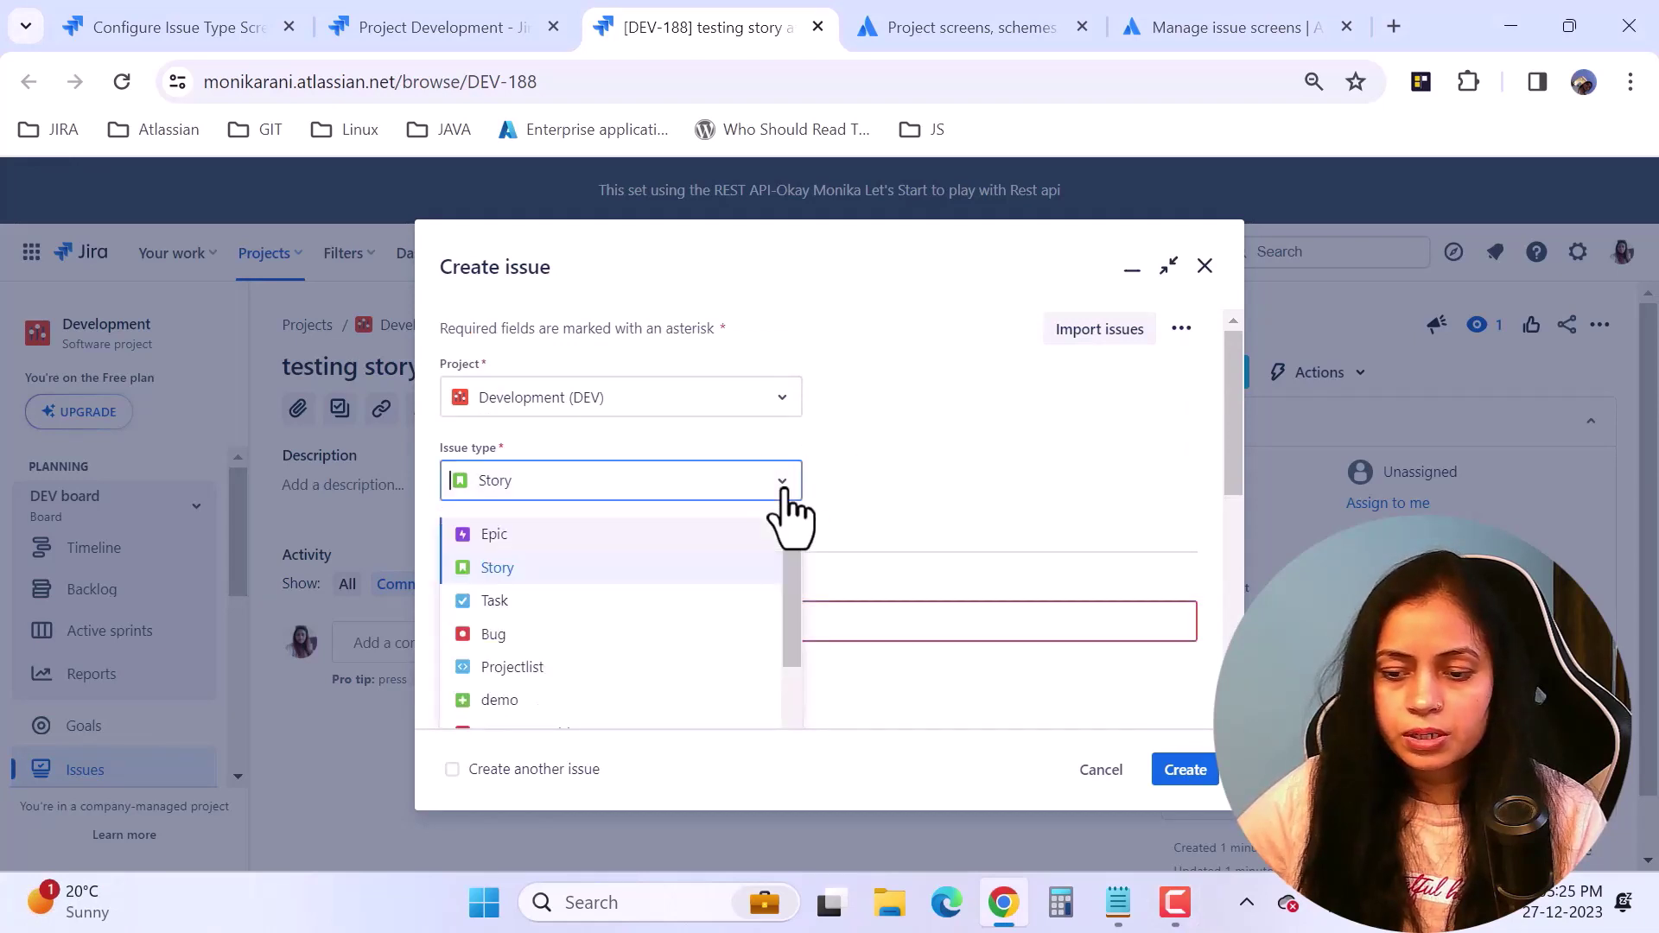
left_click(497, 602)
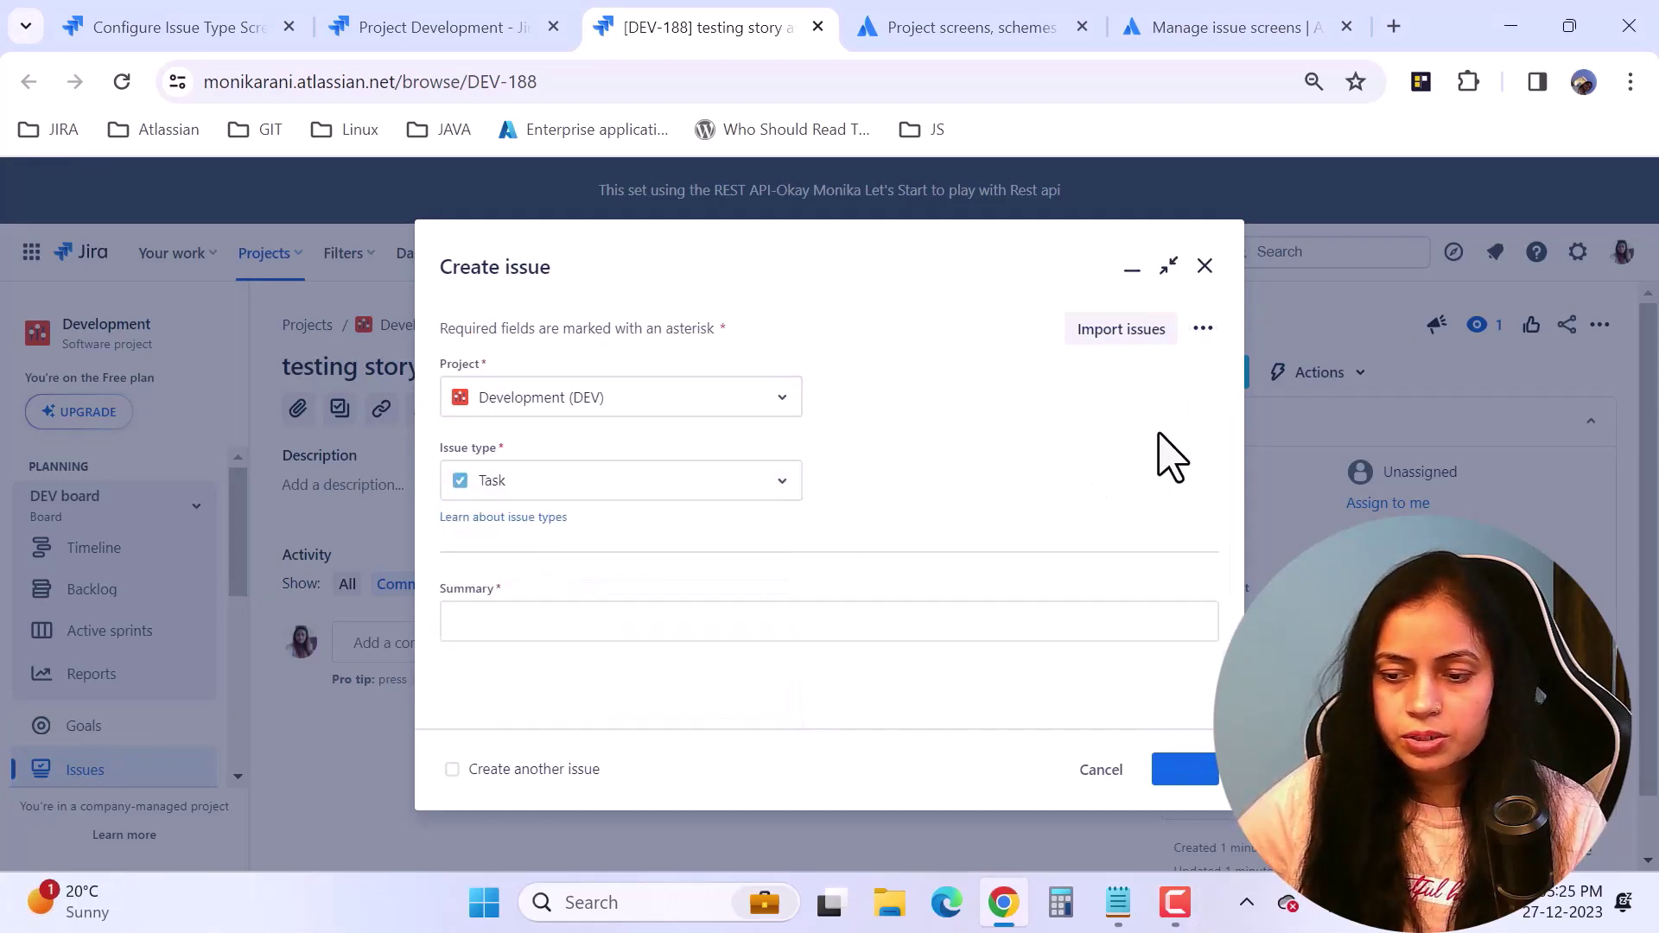
scroll(852, 533, "down", 2)
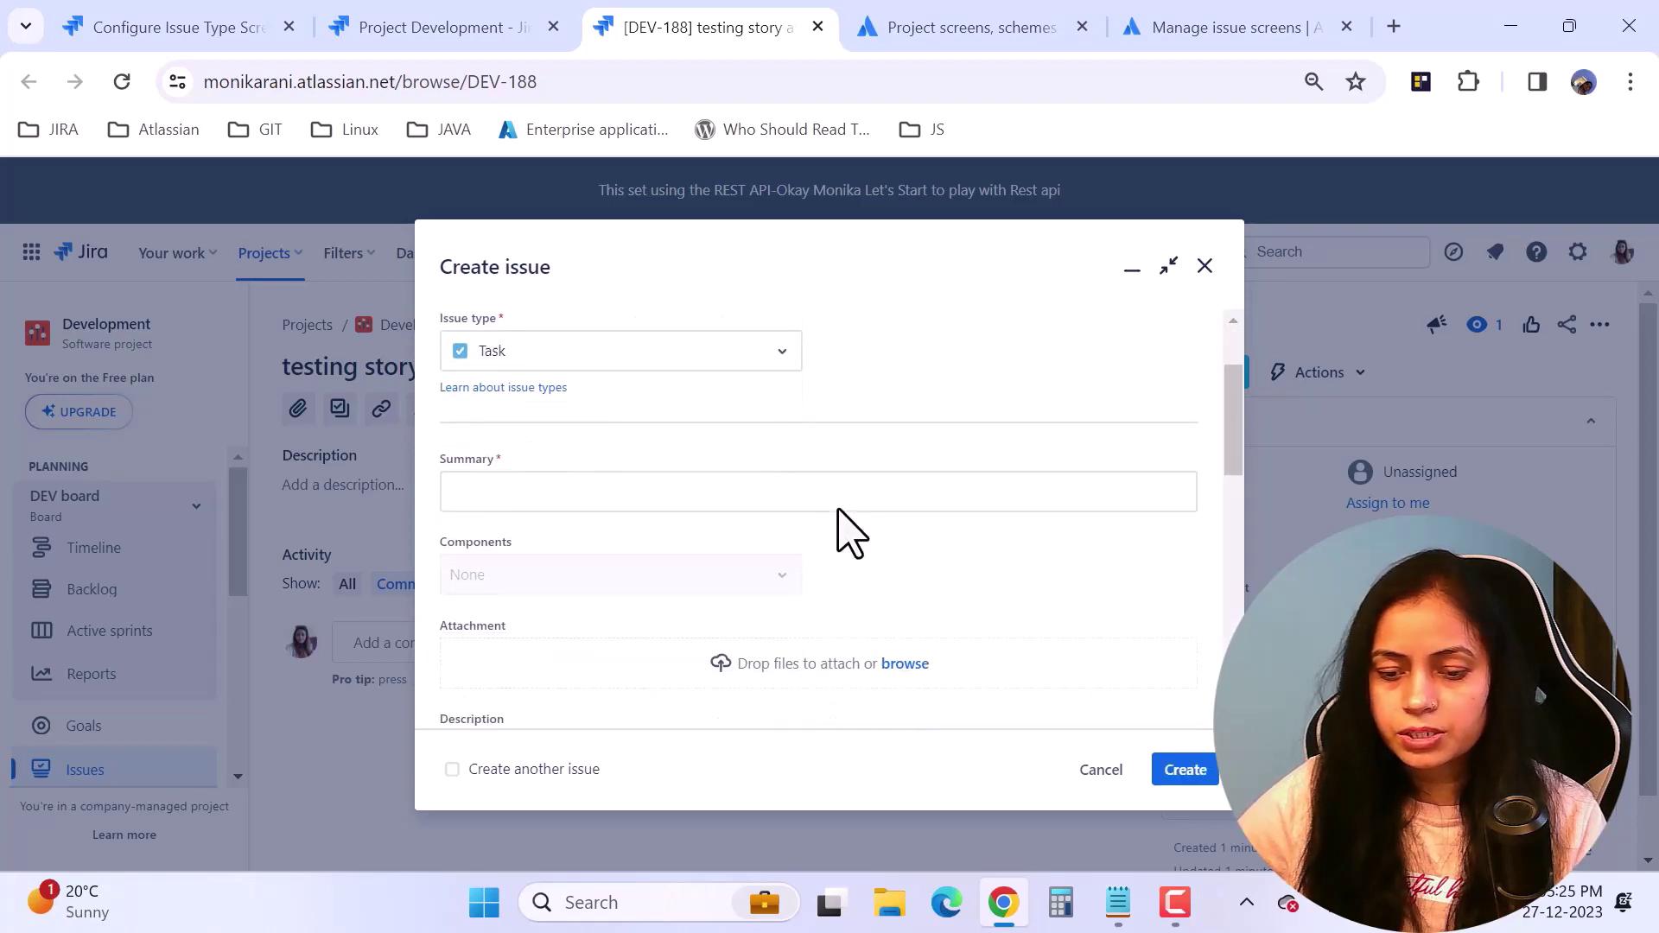
scroll(574, 532, "down", 2)
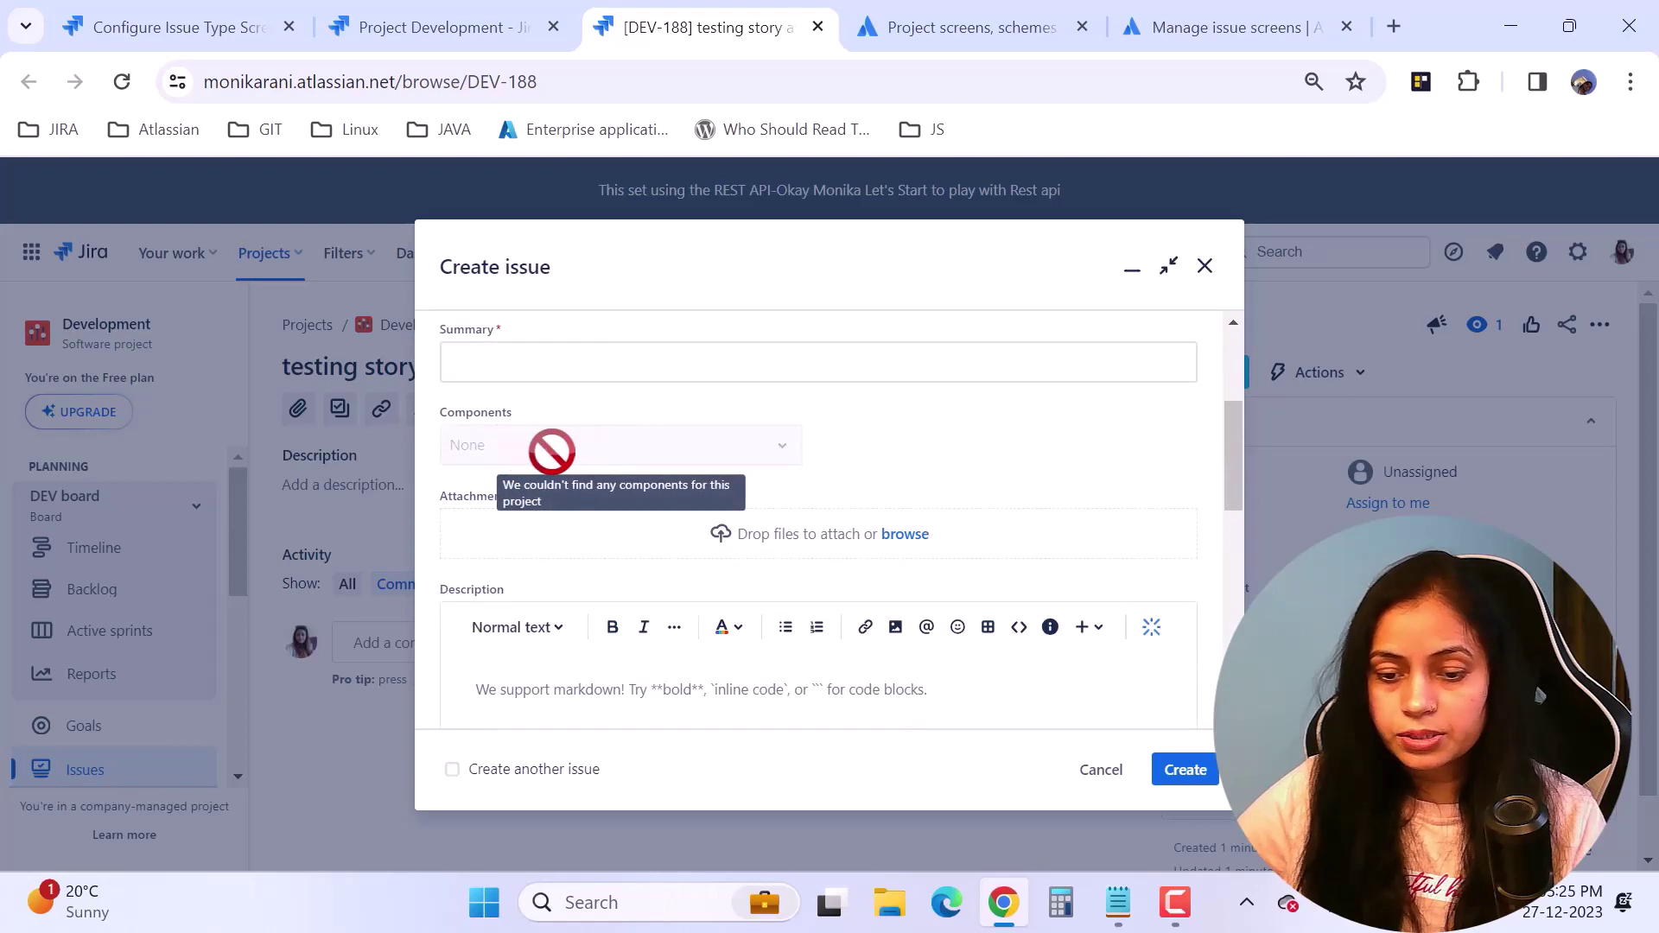
scroll(551, 451, "down", 6)
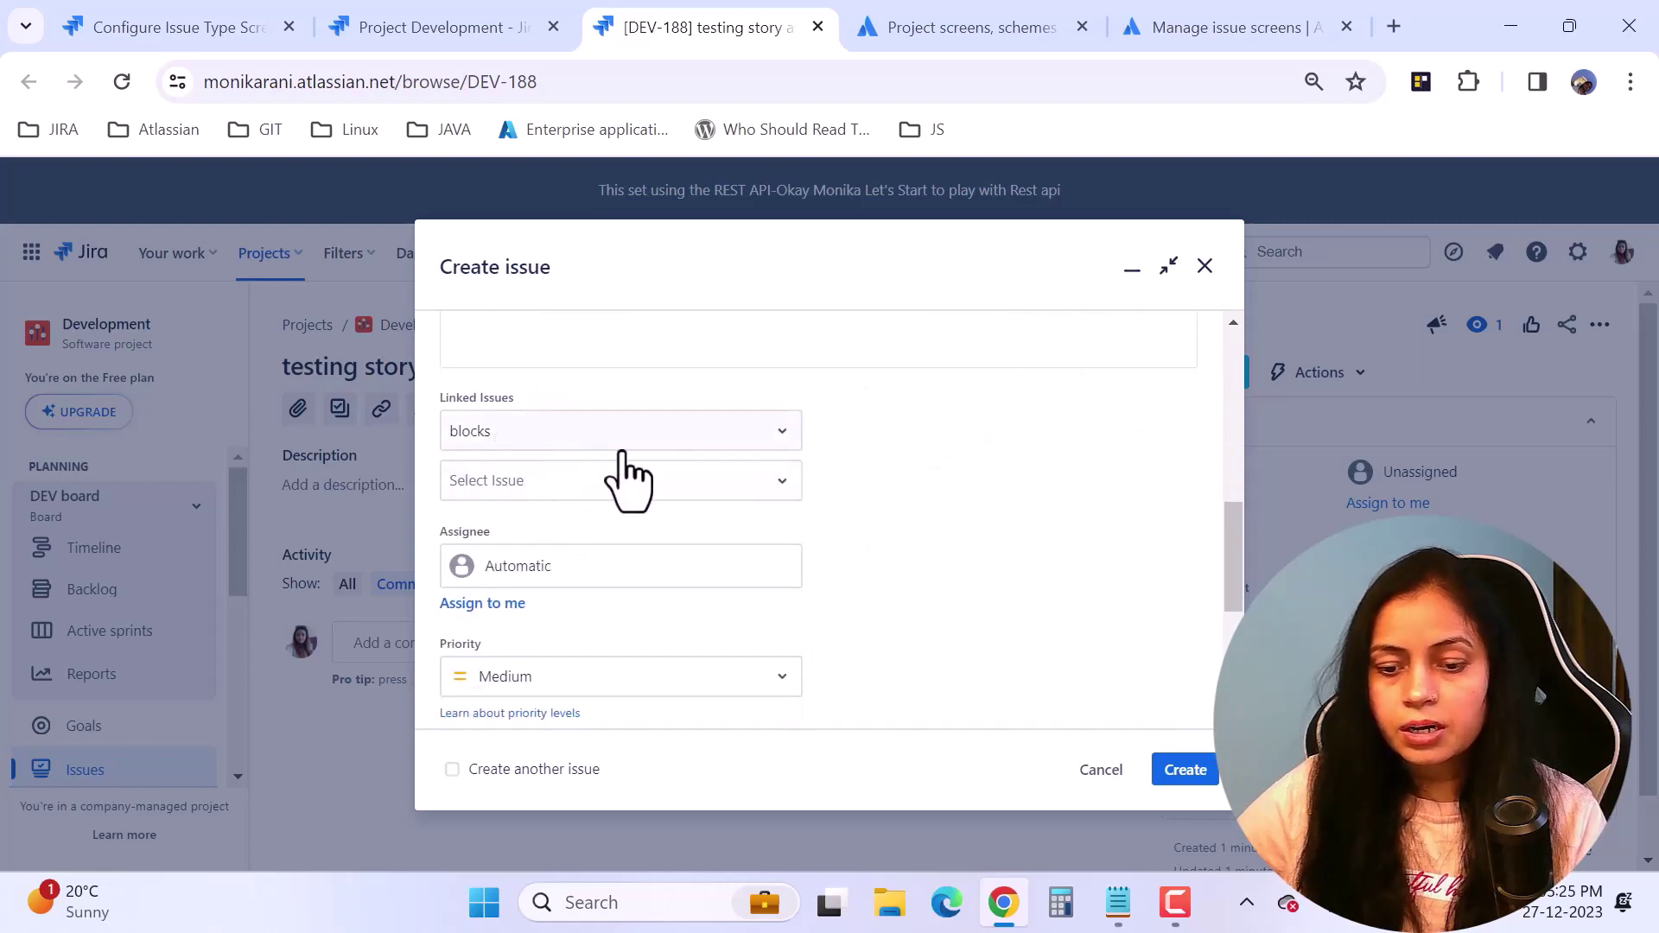
scroll(603, 526, "down", 4)
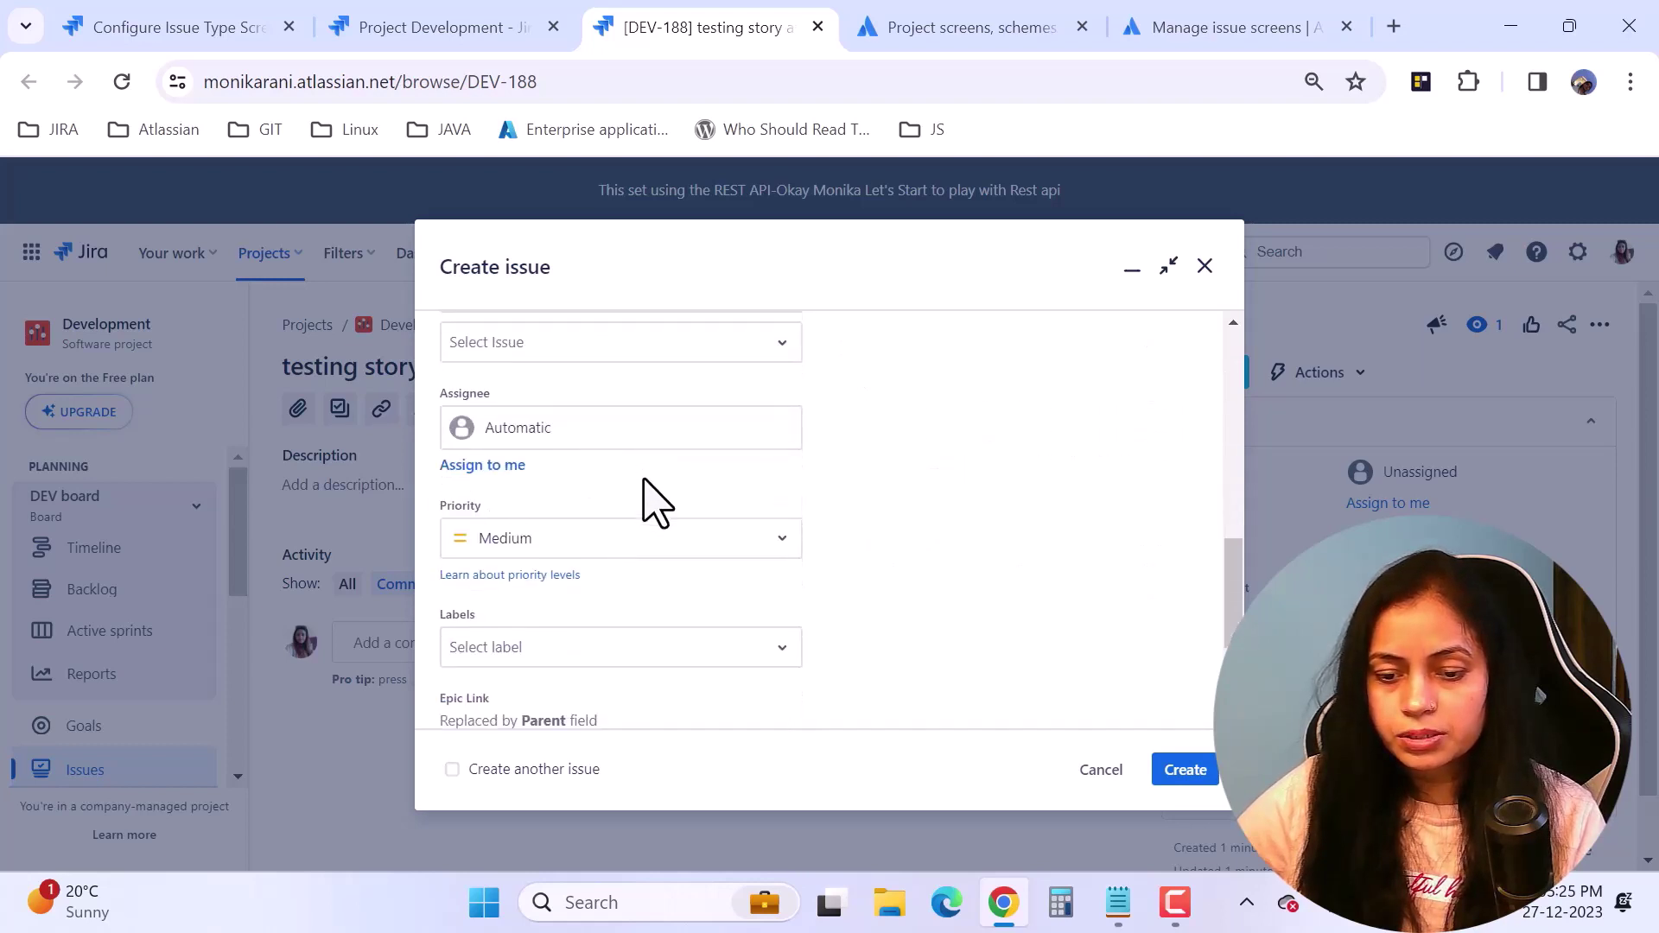
scroll(657, 557, "down", 1)
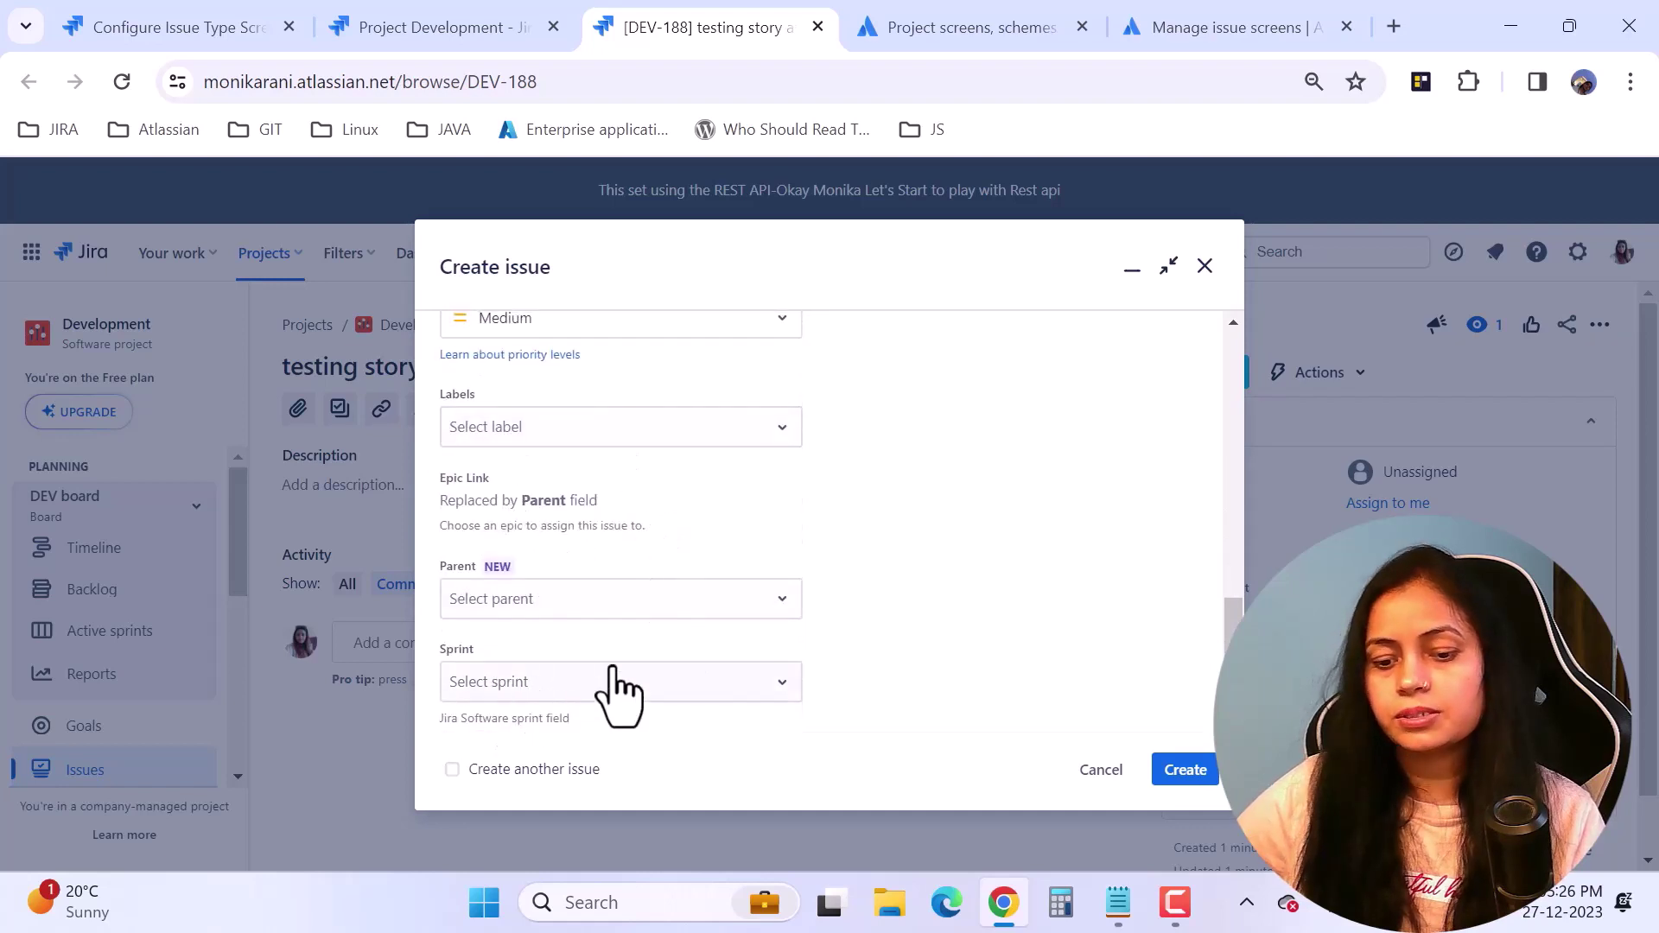
scroll(1232, 592, "up", 4)
left_click_drag(1231, 592, 1229, 407)
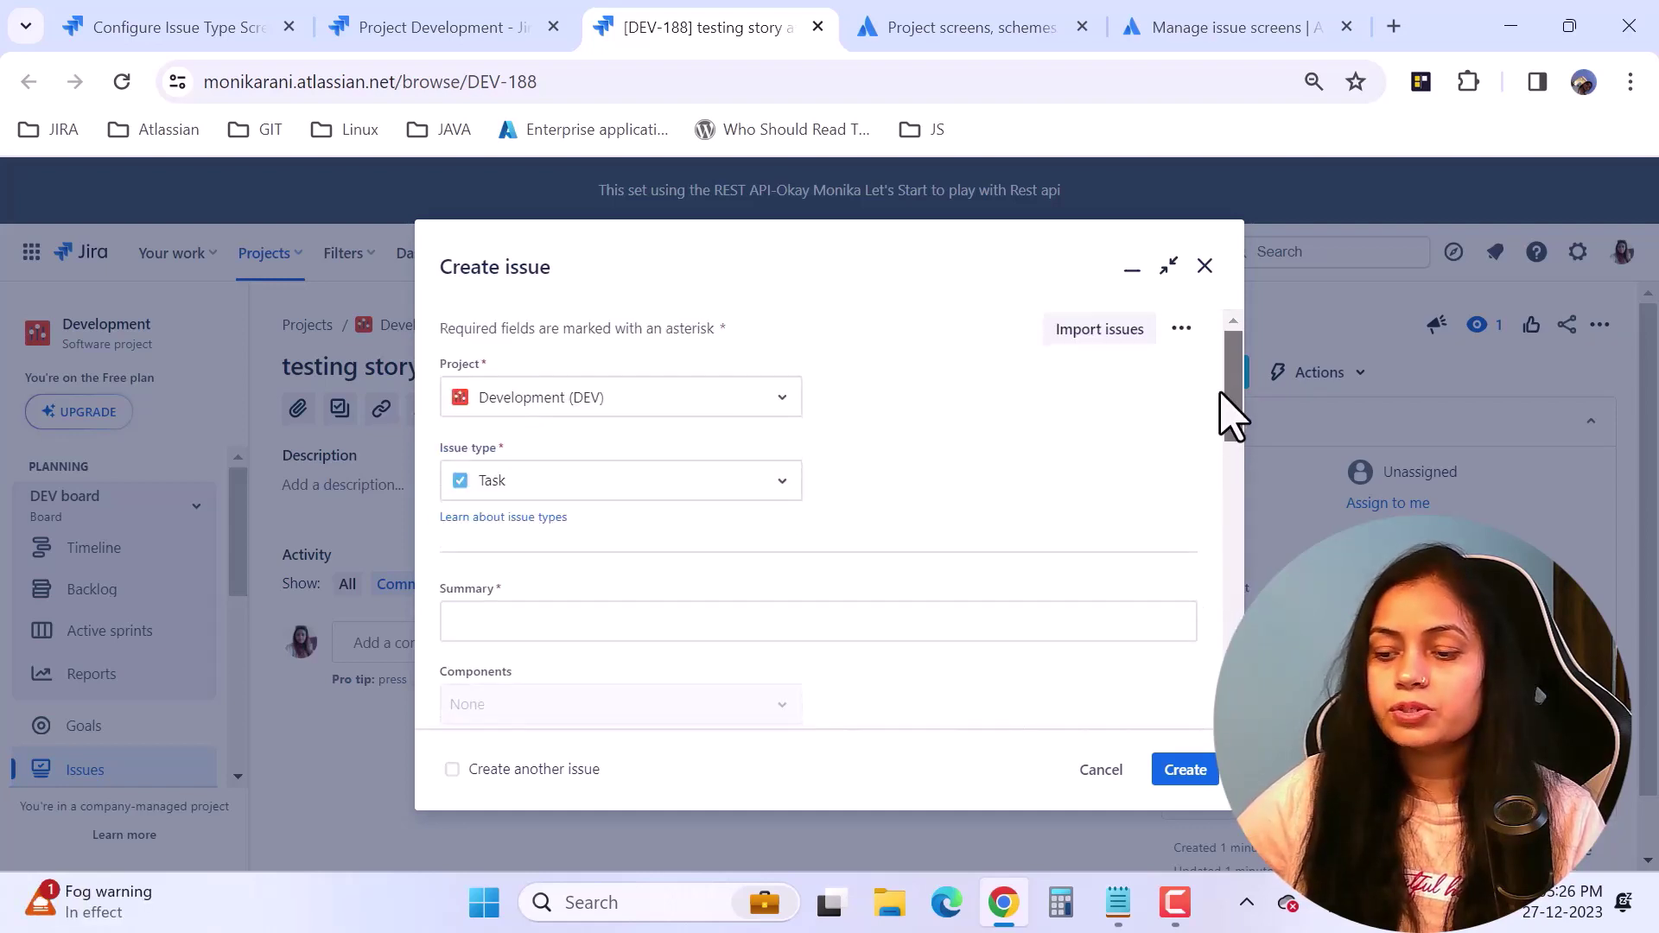
Step: Set the issue type back to Story, recheck its fields against those of Task, and close the form without creating an issue
left_click(782, 484)
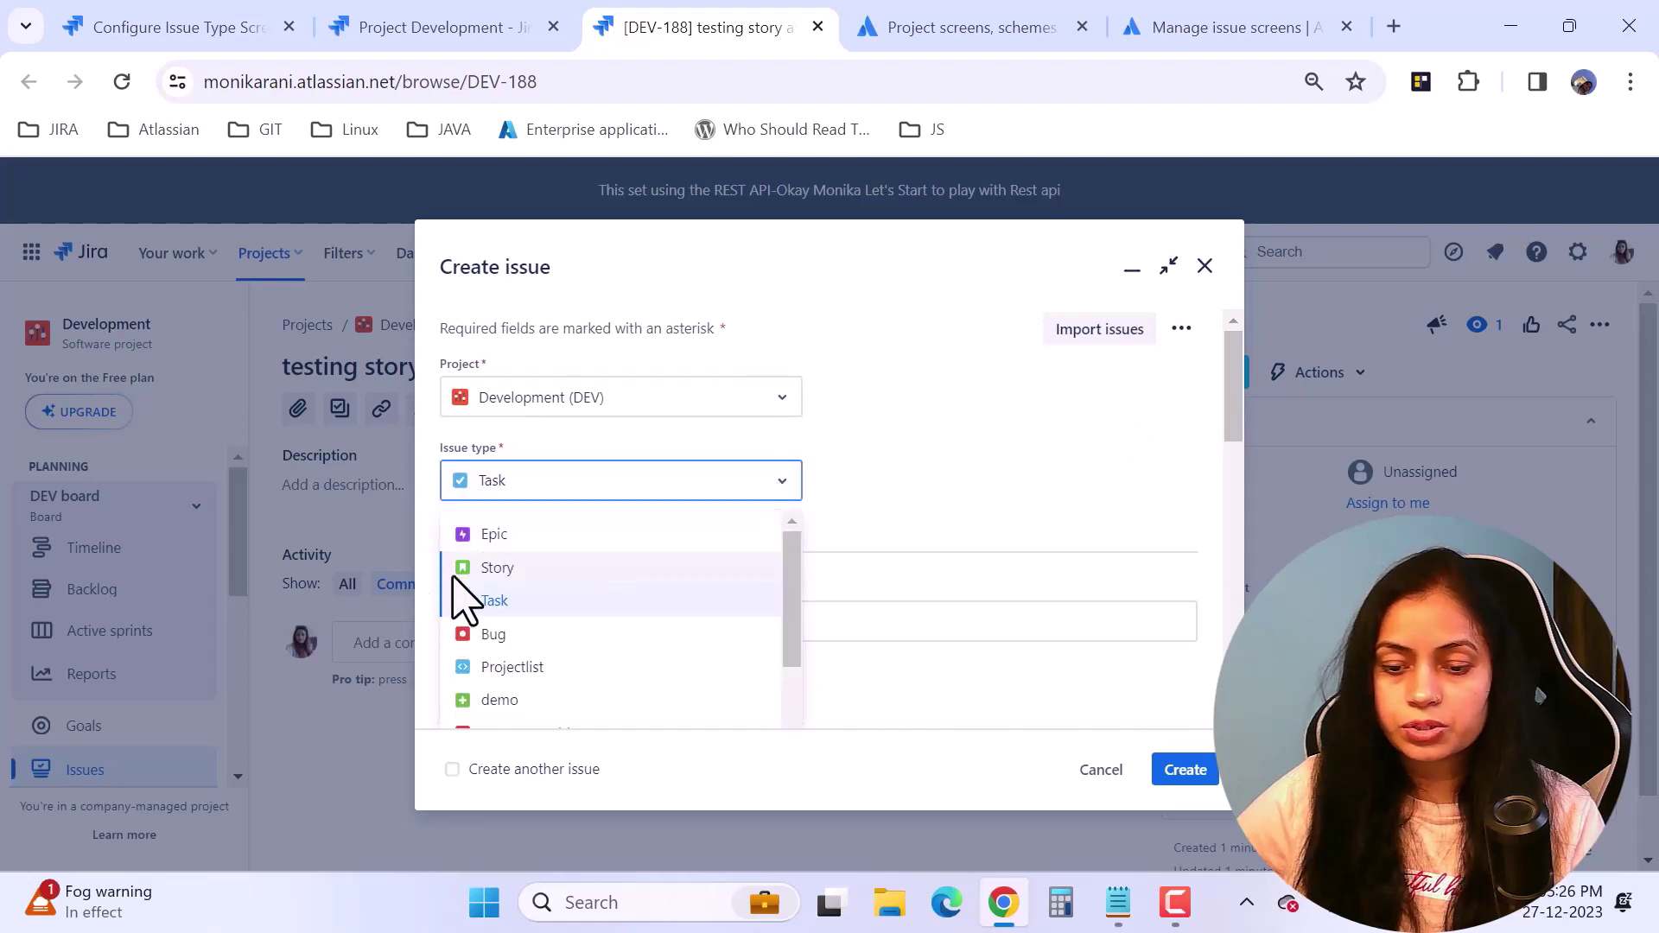
left_click(489, 570)
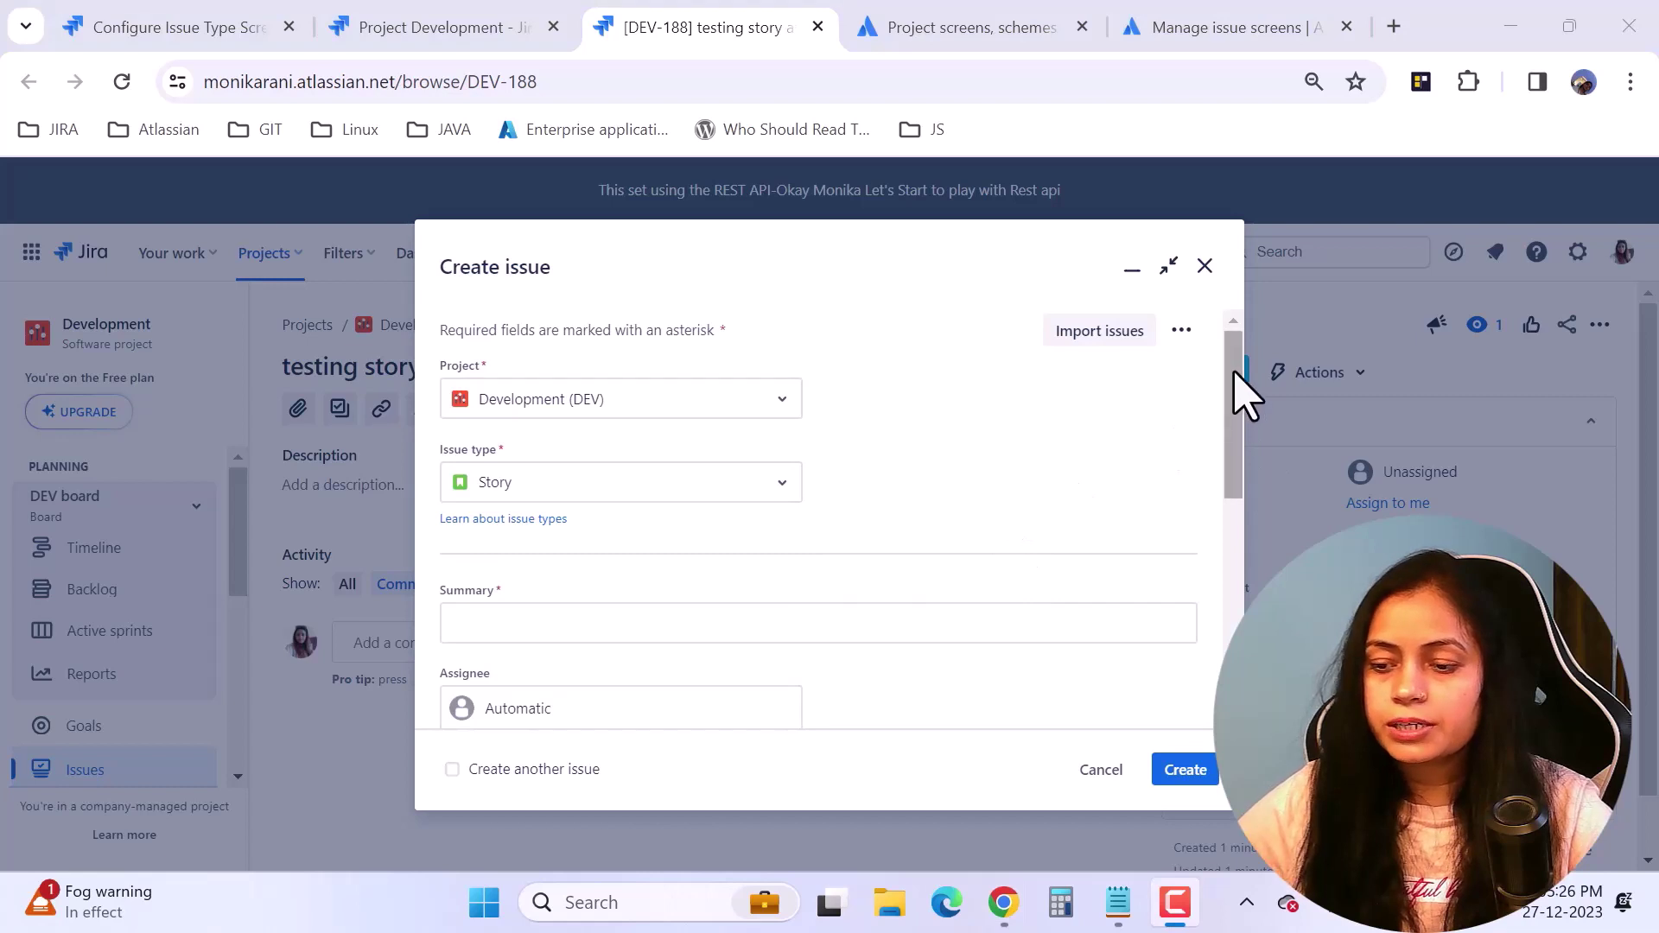
left_click_drag(1238, 387, 1252, 572)
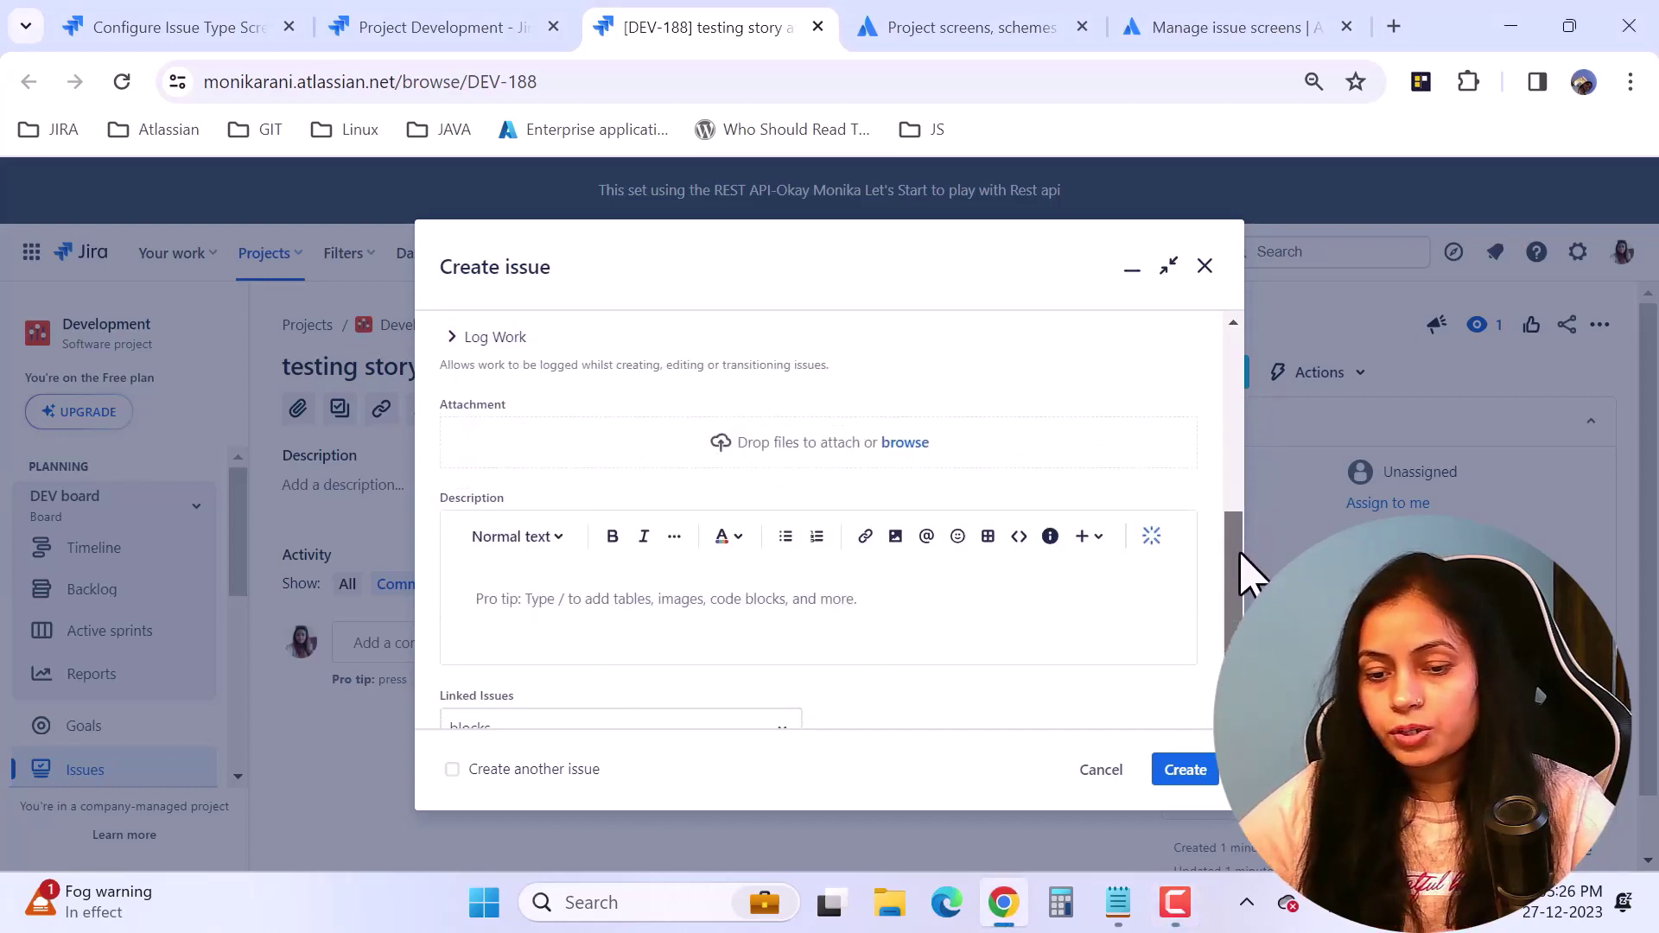
left_click_drag(1252, 577, 1211, 384)
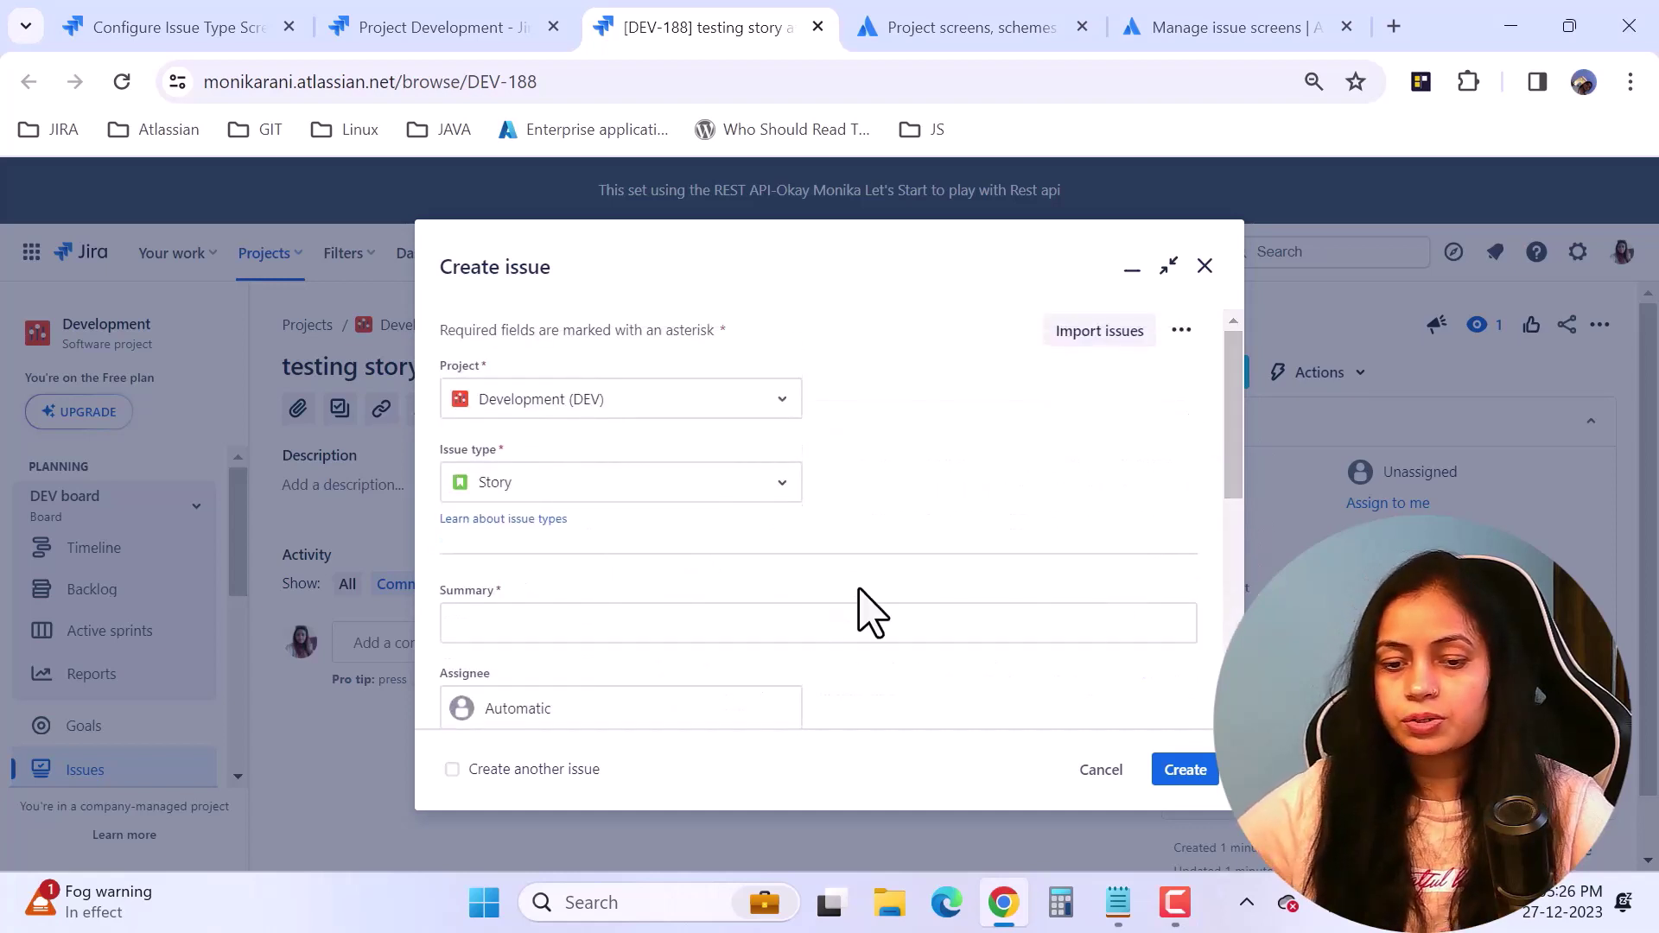
left_click(1205, 267)
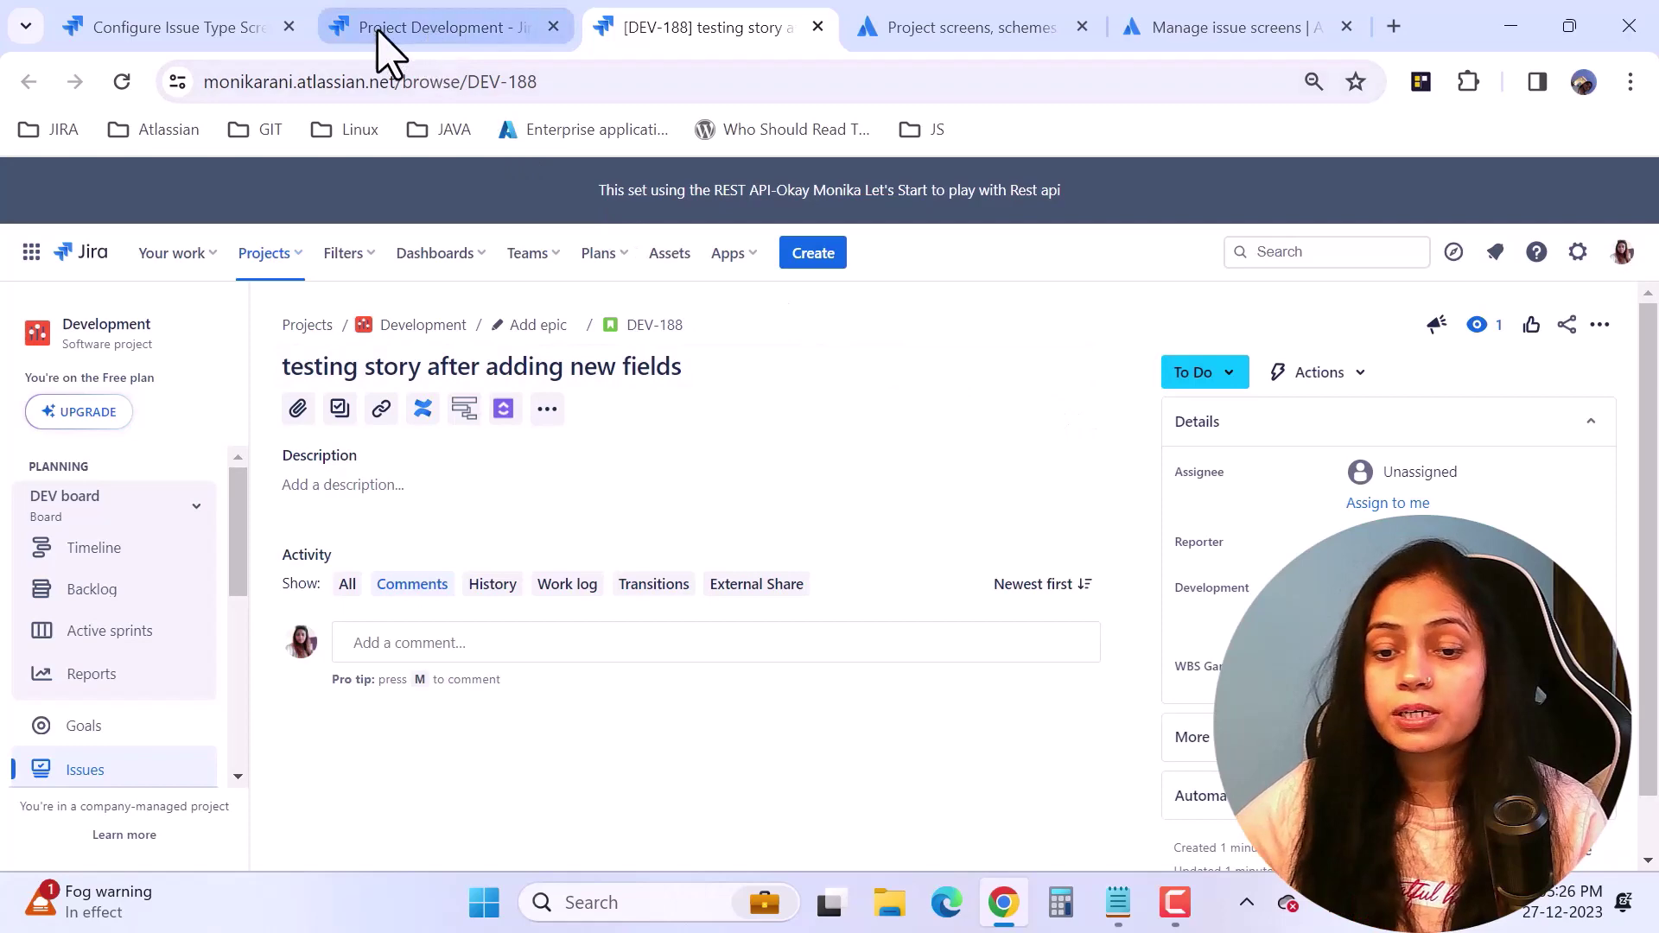
Step: Return to the DEV: Scrum Issue Type Screen Scheme configuration and look over the screen and field administration sections
left_click(180, 36)
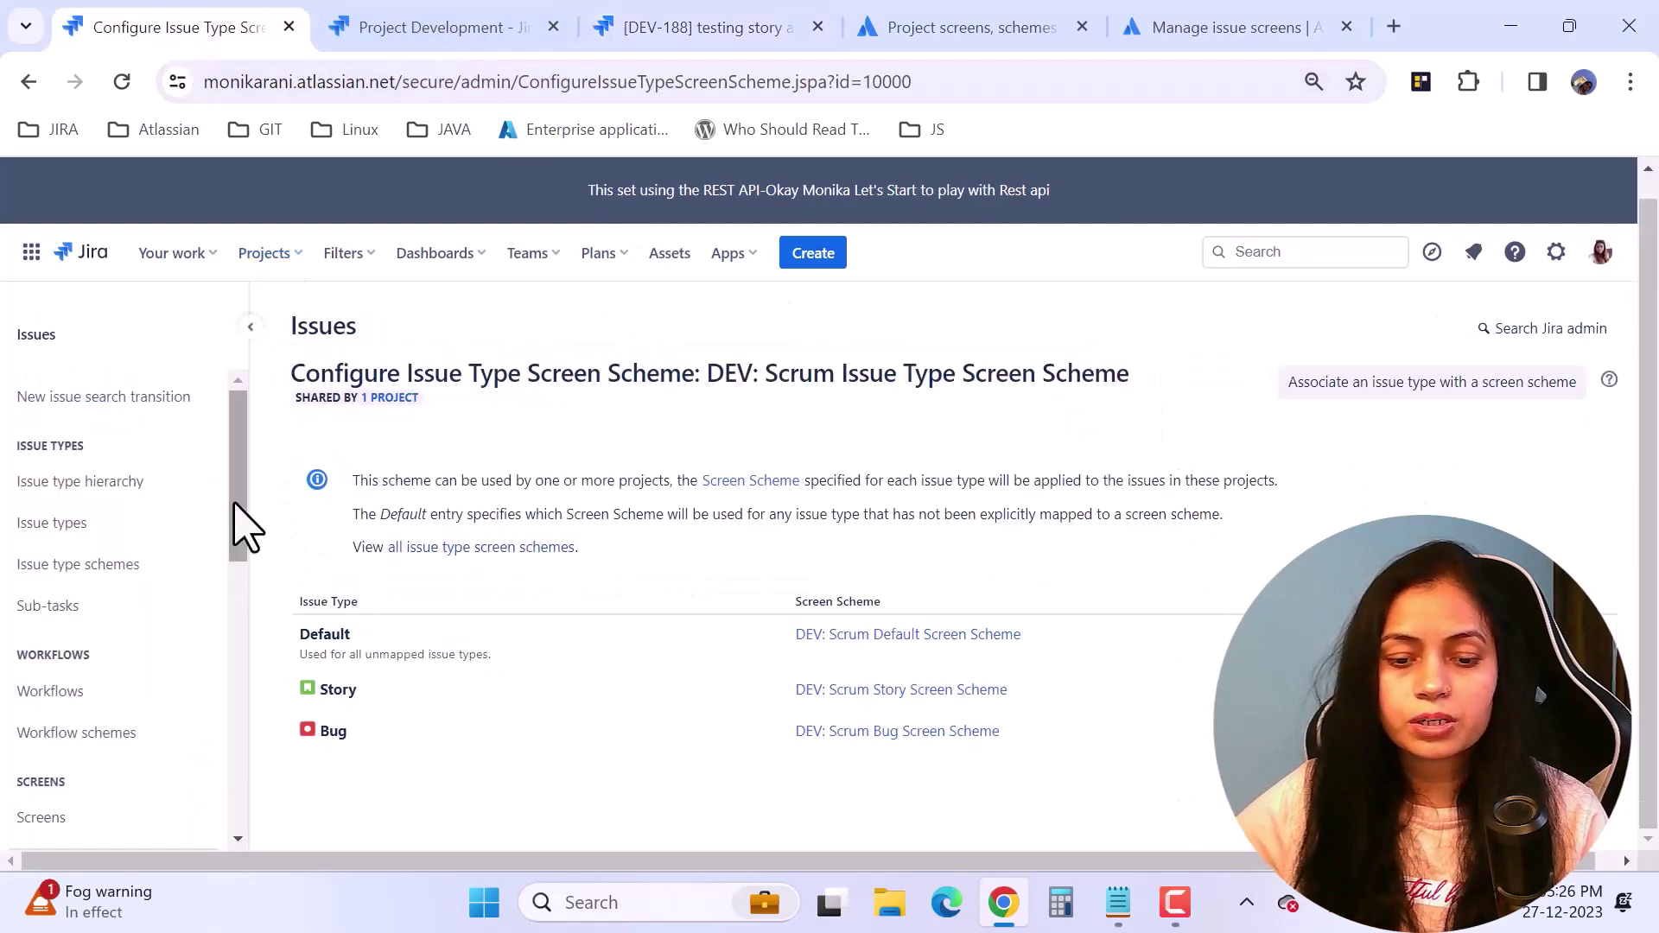
left_click_drag(234, 518, 246, 644)
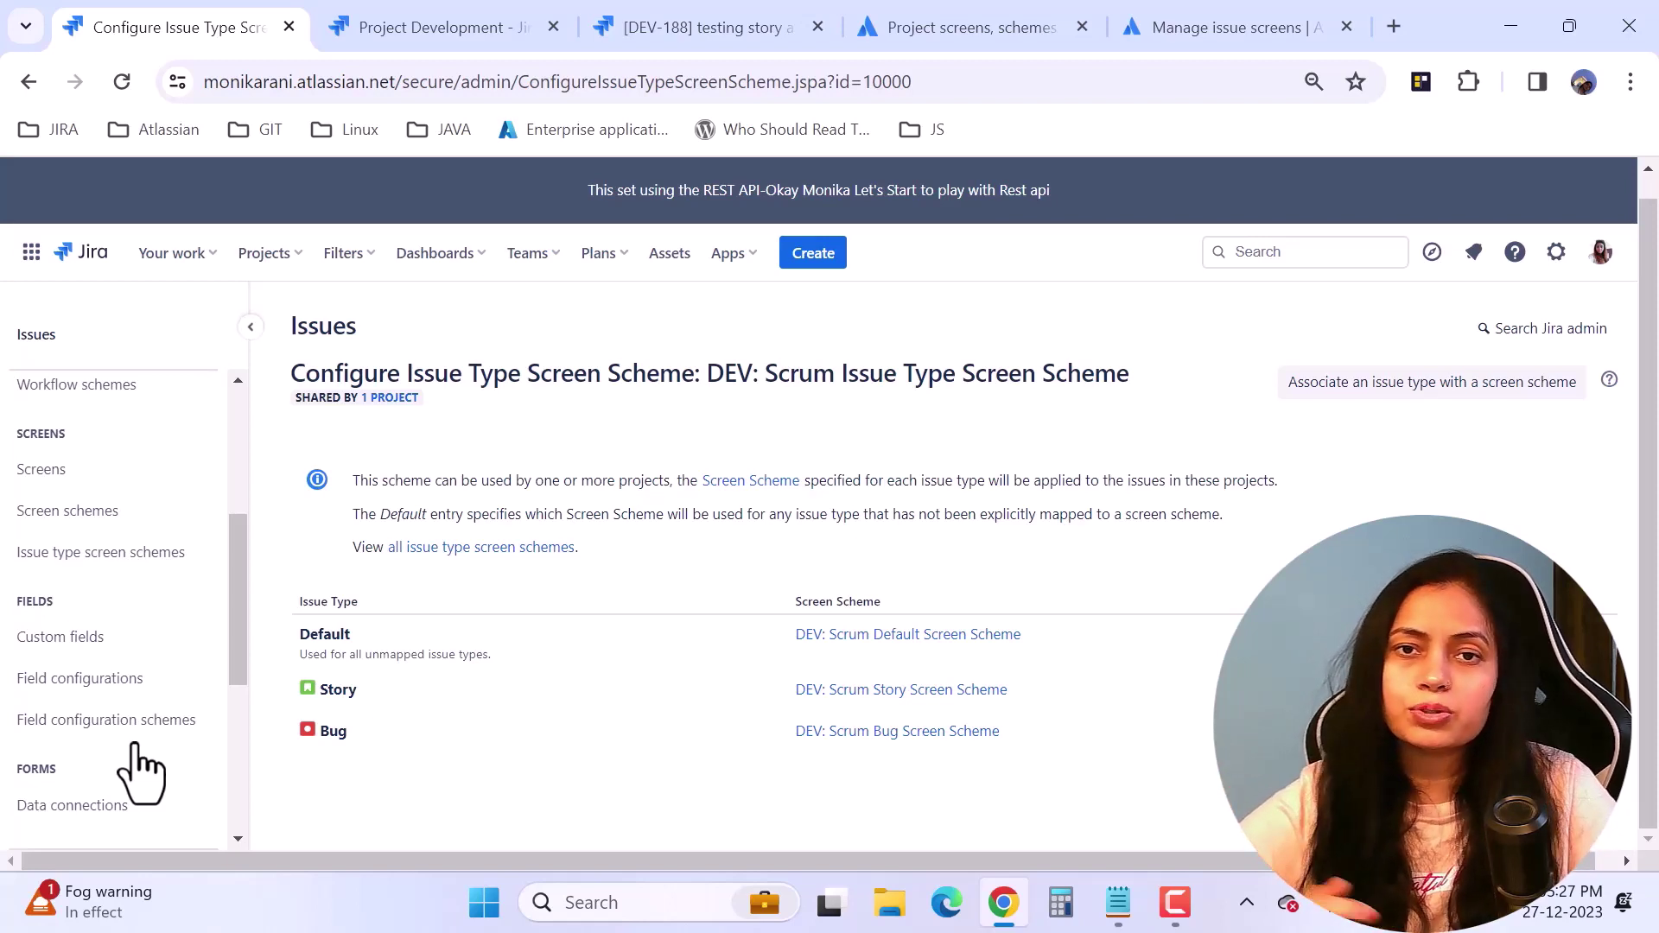
key("F9")
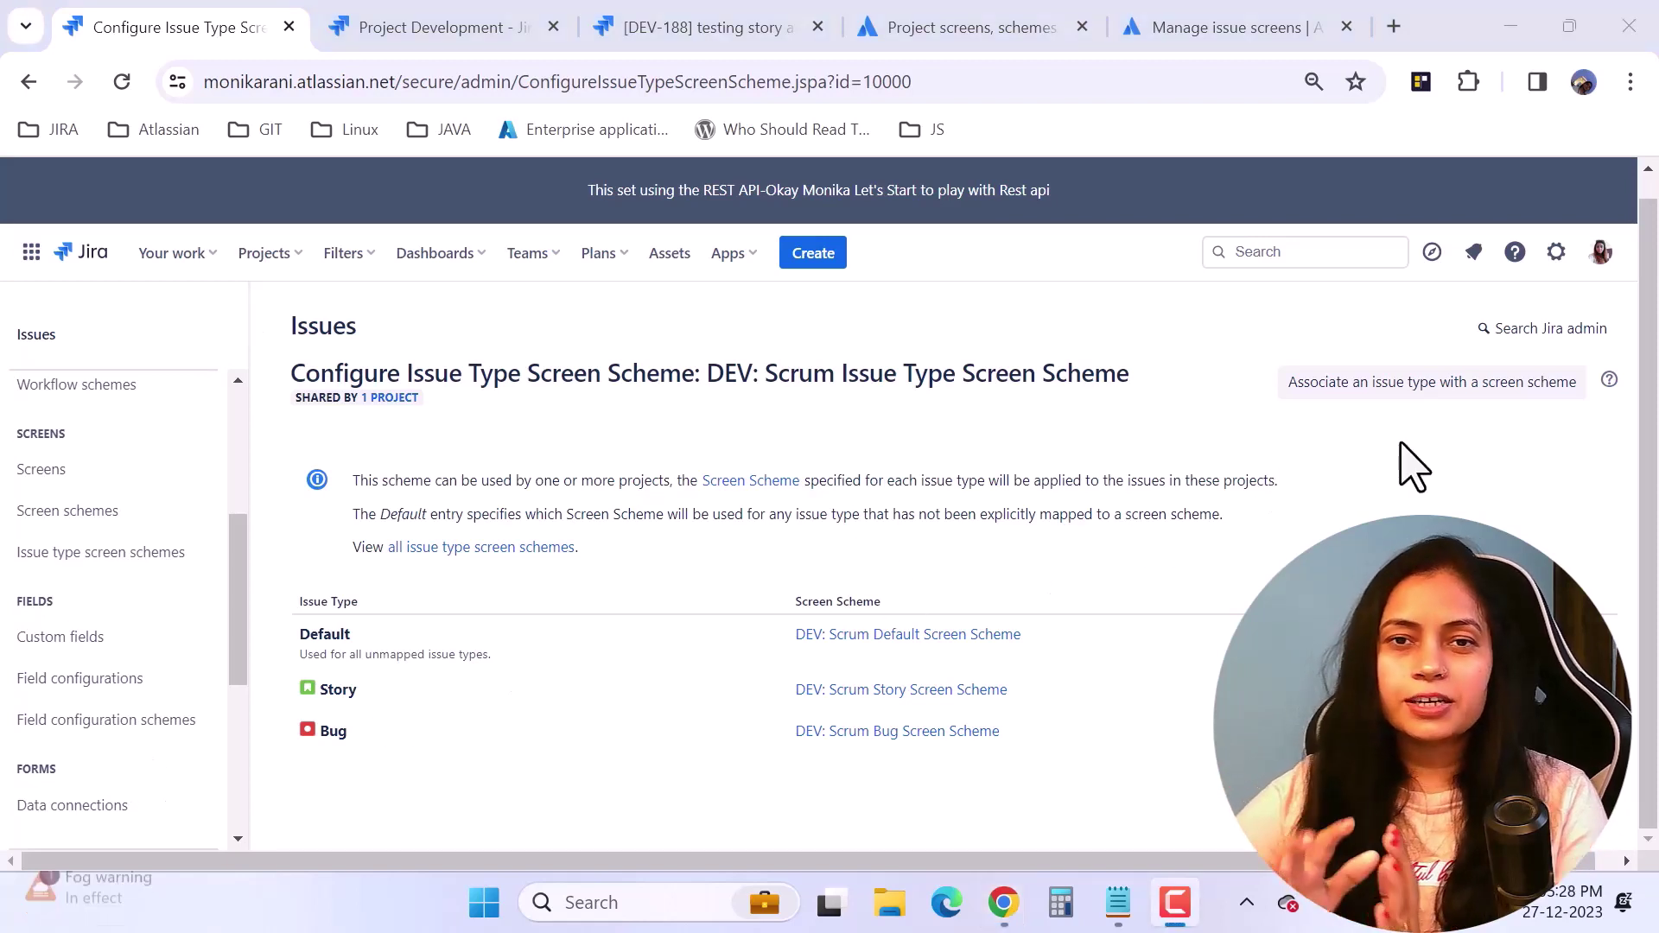